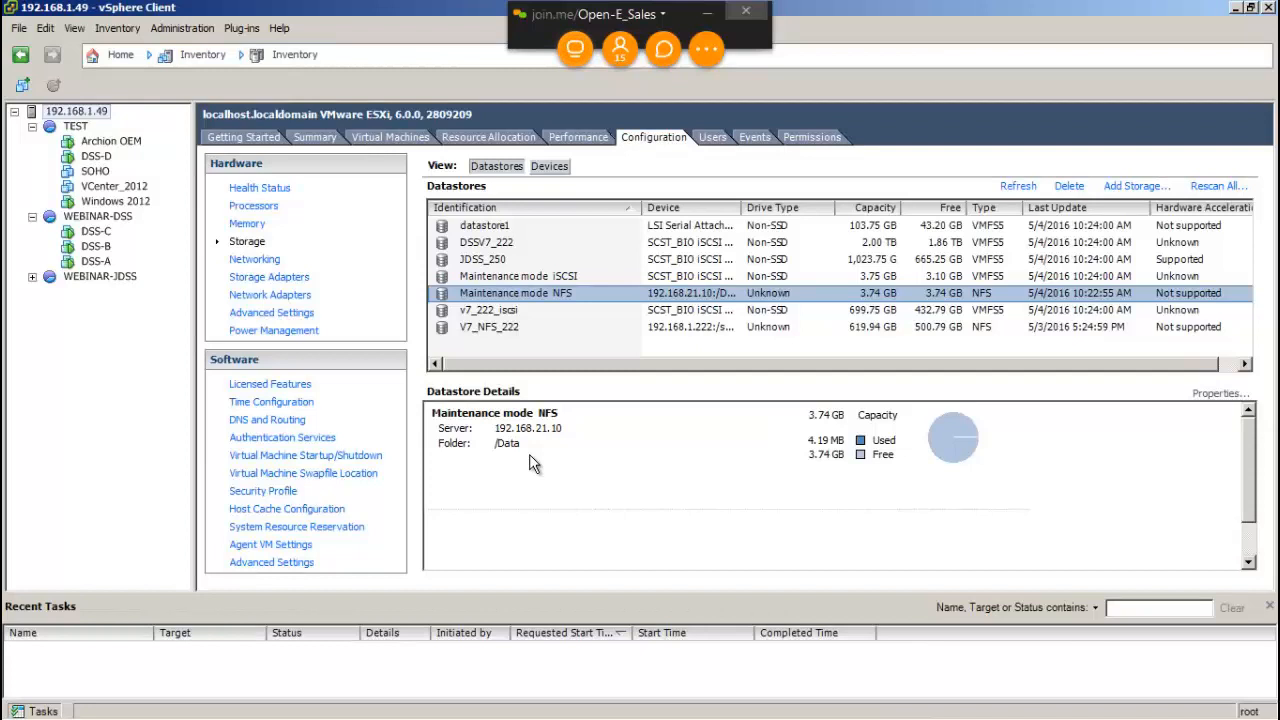
Step: Show the DSS-A virtual machine's console in vSphere, then switch to the Firefox storage GUI
left_click(70, 263)
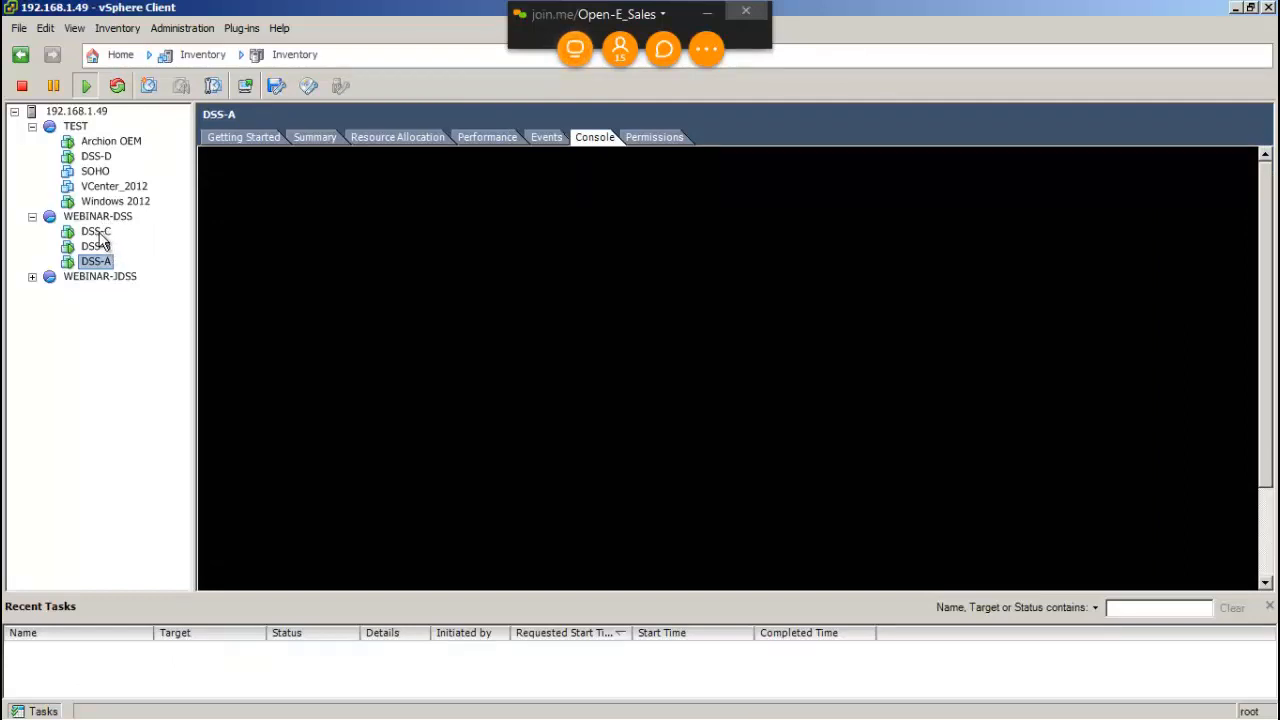
key("alt+Tab")
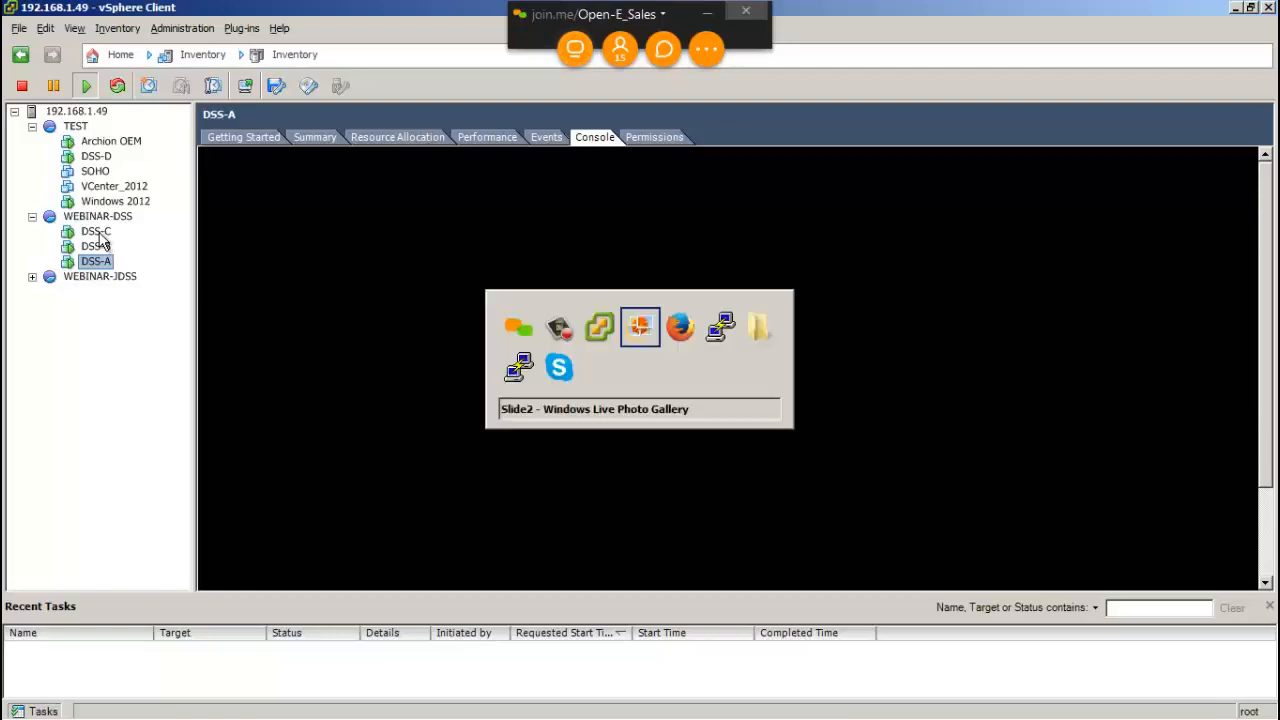
key("alt+Tab")
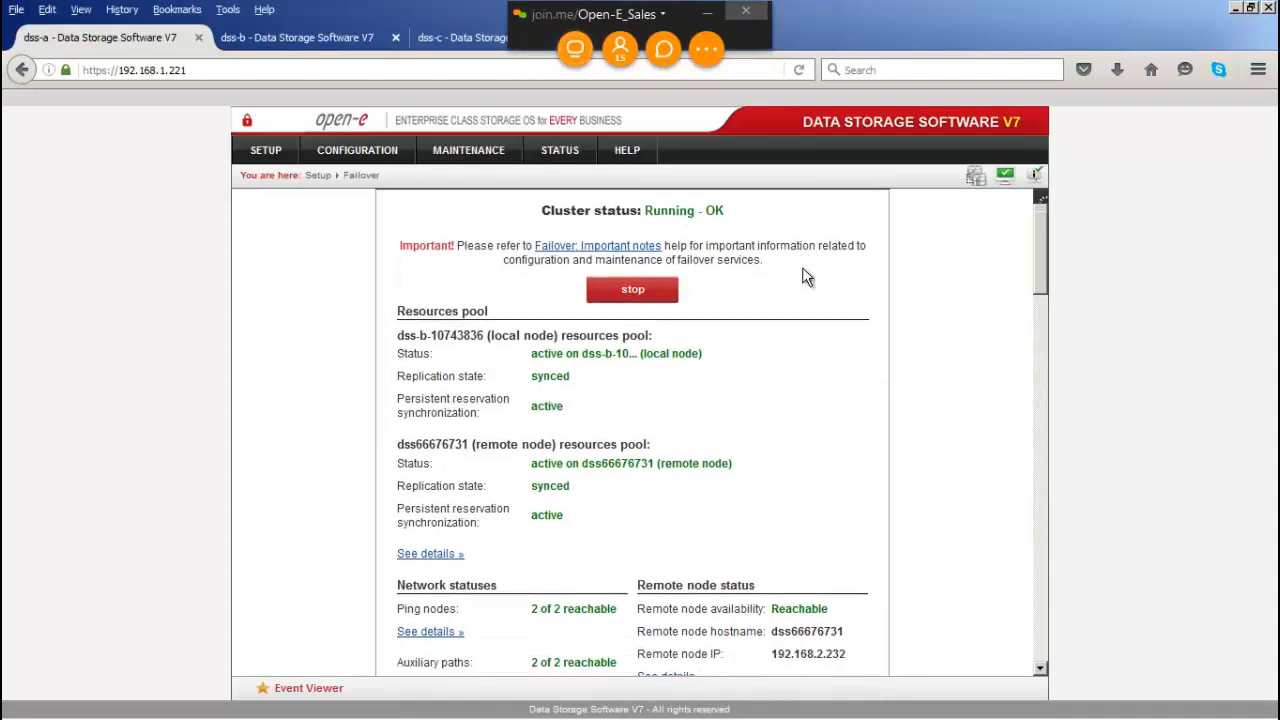
Step: Scroll dss-a's failover status down to the Maintenance mode section, which still reads Off
scroll(803, 269, "down", 4)
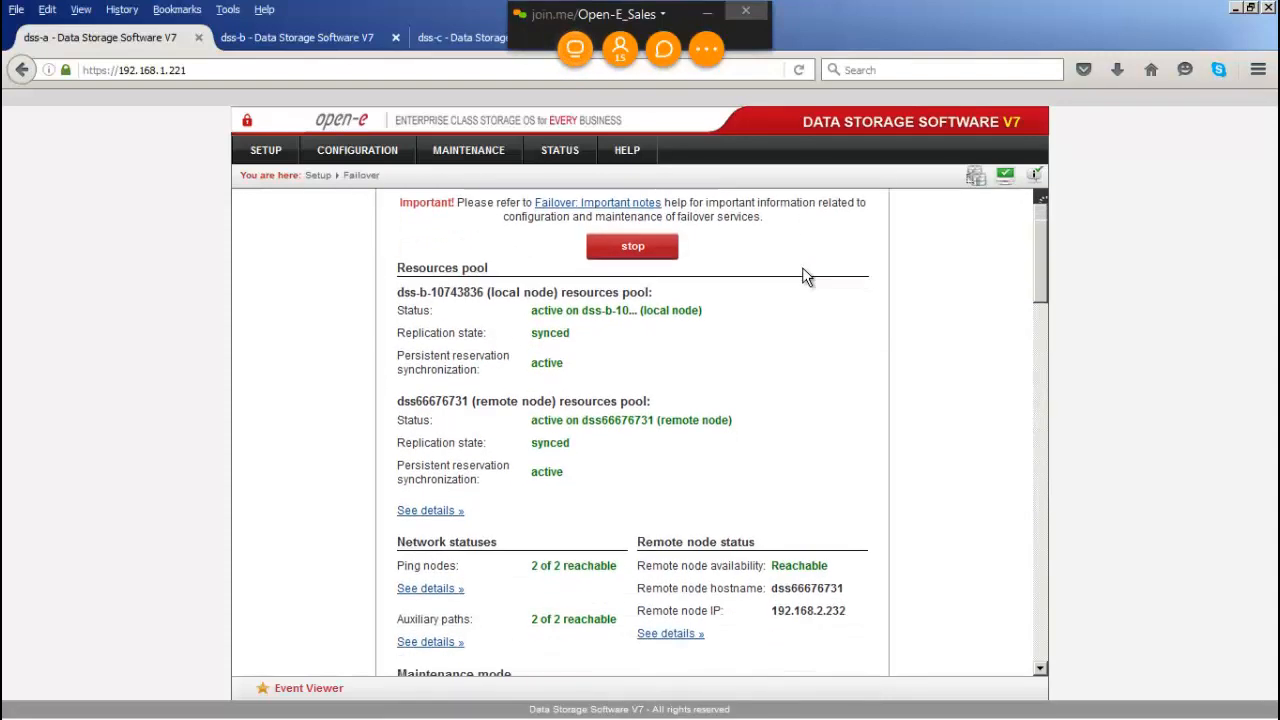
scroll(803, 276, "down", 1)
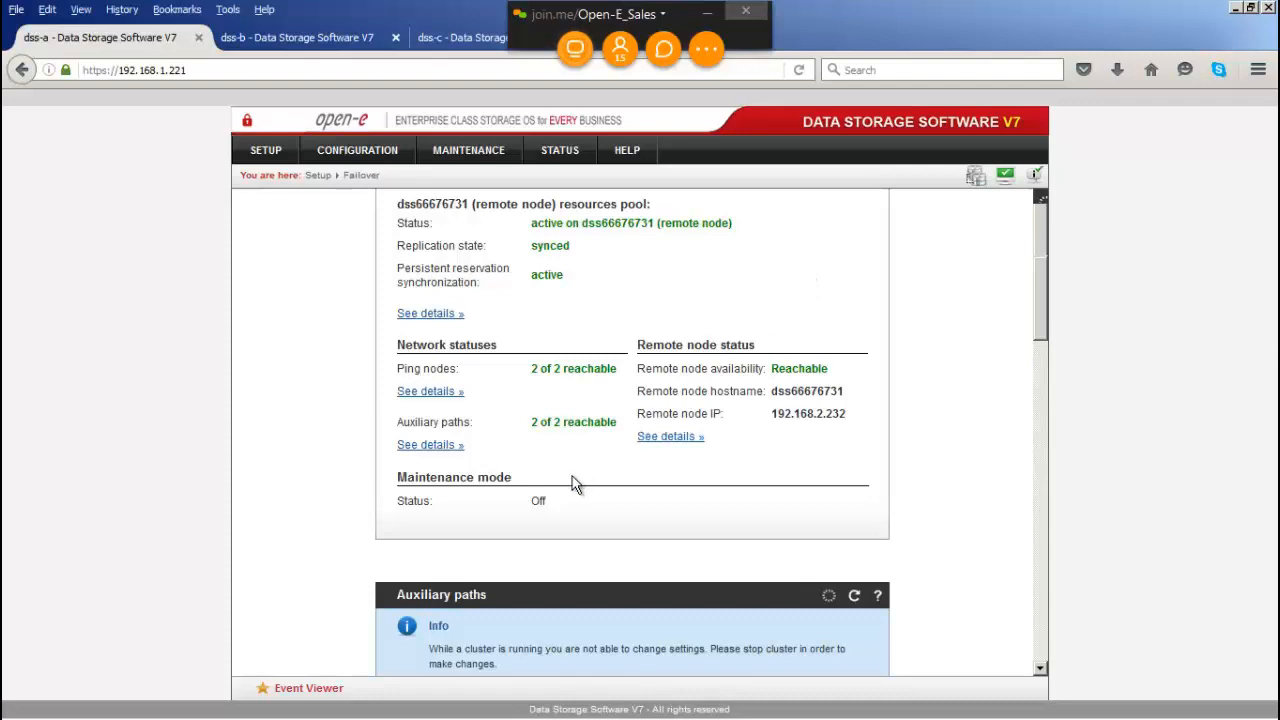
left_click_drag(500, 485, 398, 478)
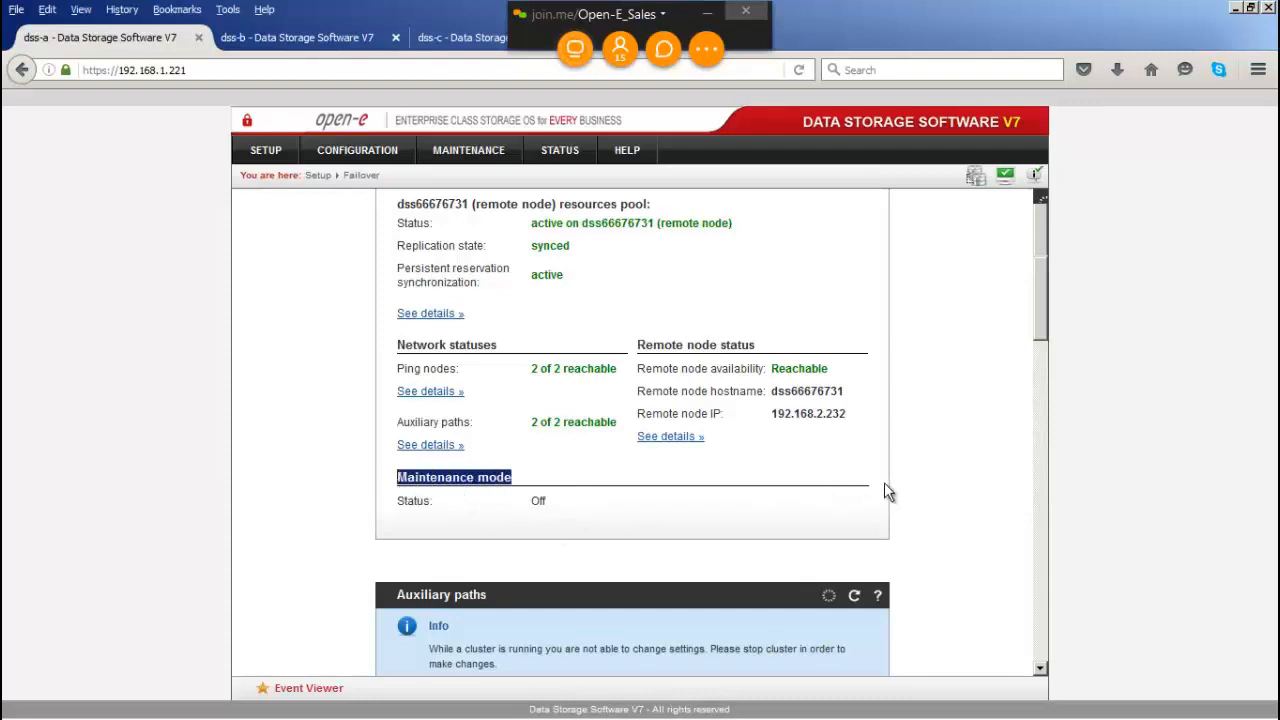
left_click(911, 497)
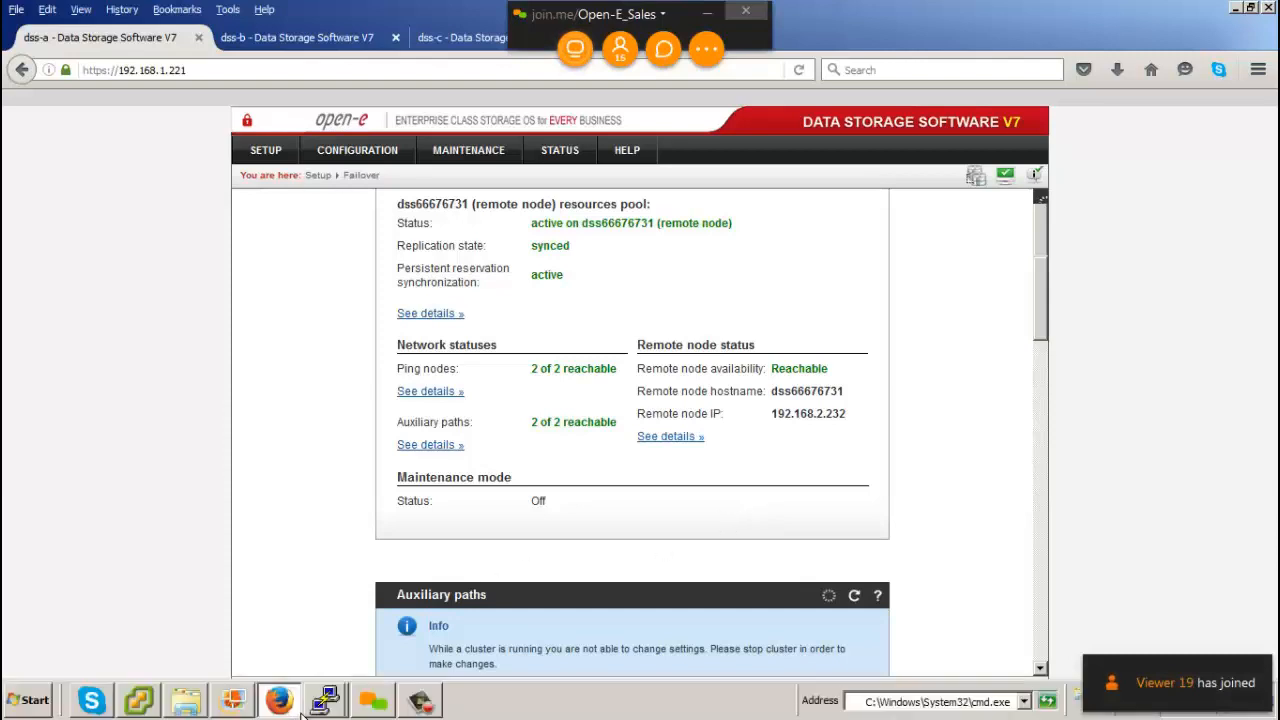
Step: Enable cluster maintenance mode on 192.168.1.221 through the extended tools (Ctrl+Alt+X), then minimize PuTTY
left_click(320, 705)
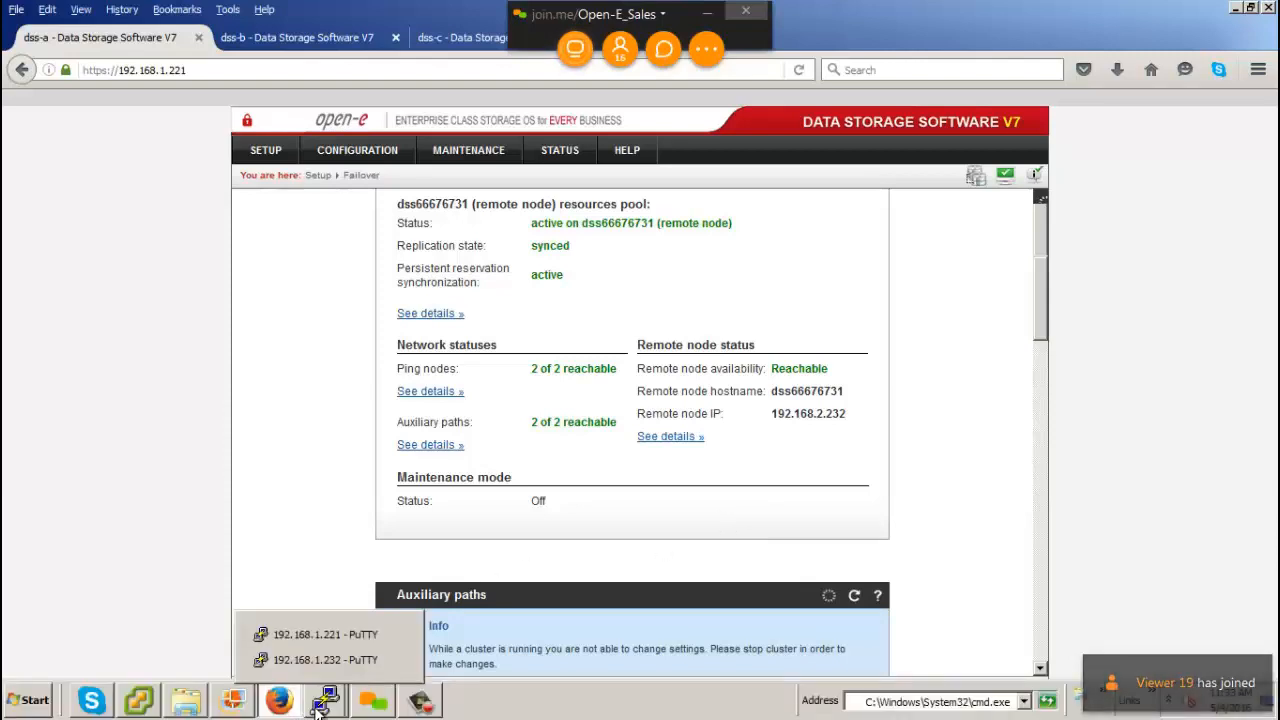
left_click(333, 641)
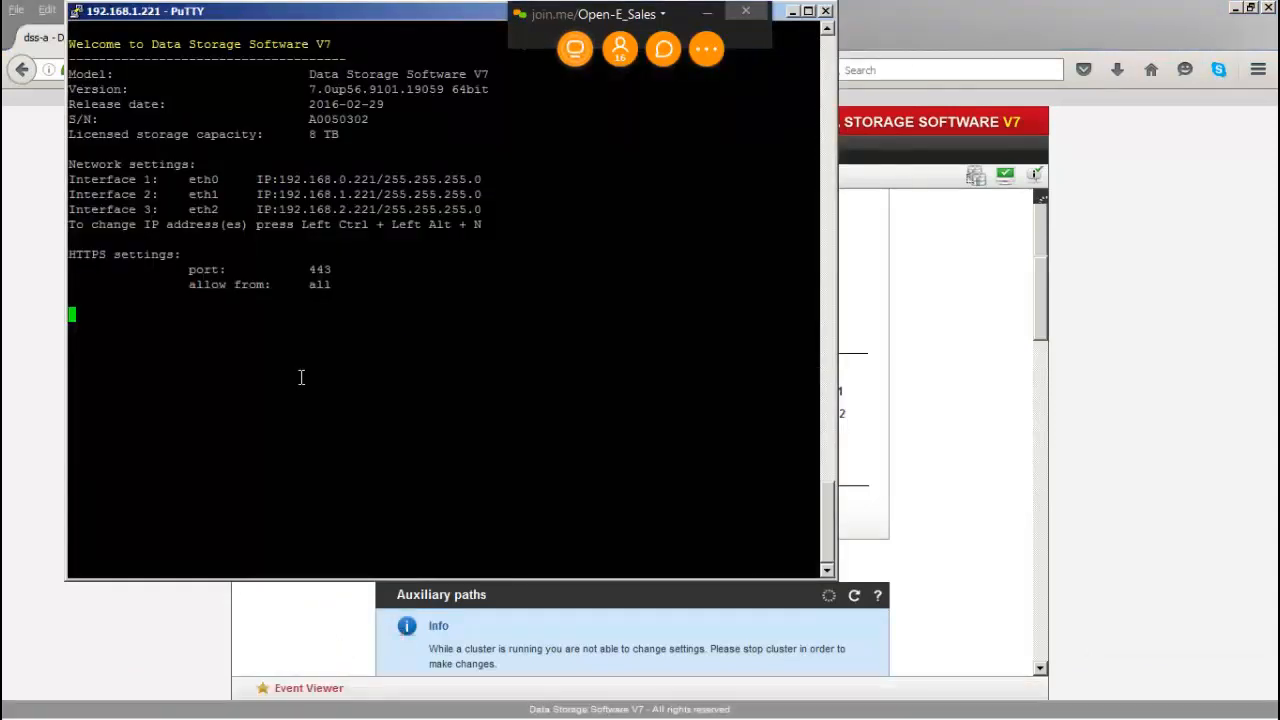
key("ctrl+alt+x")
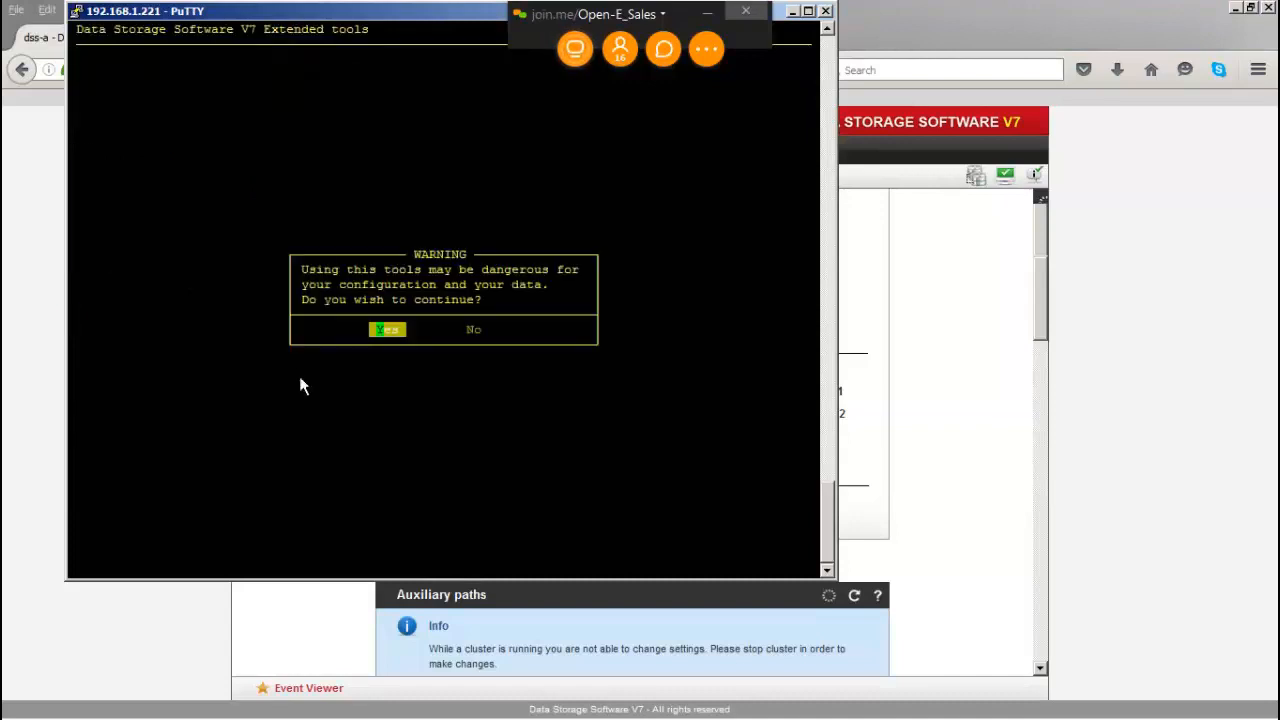
key("Return")
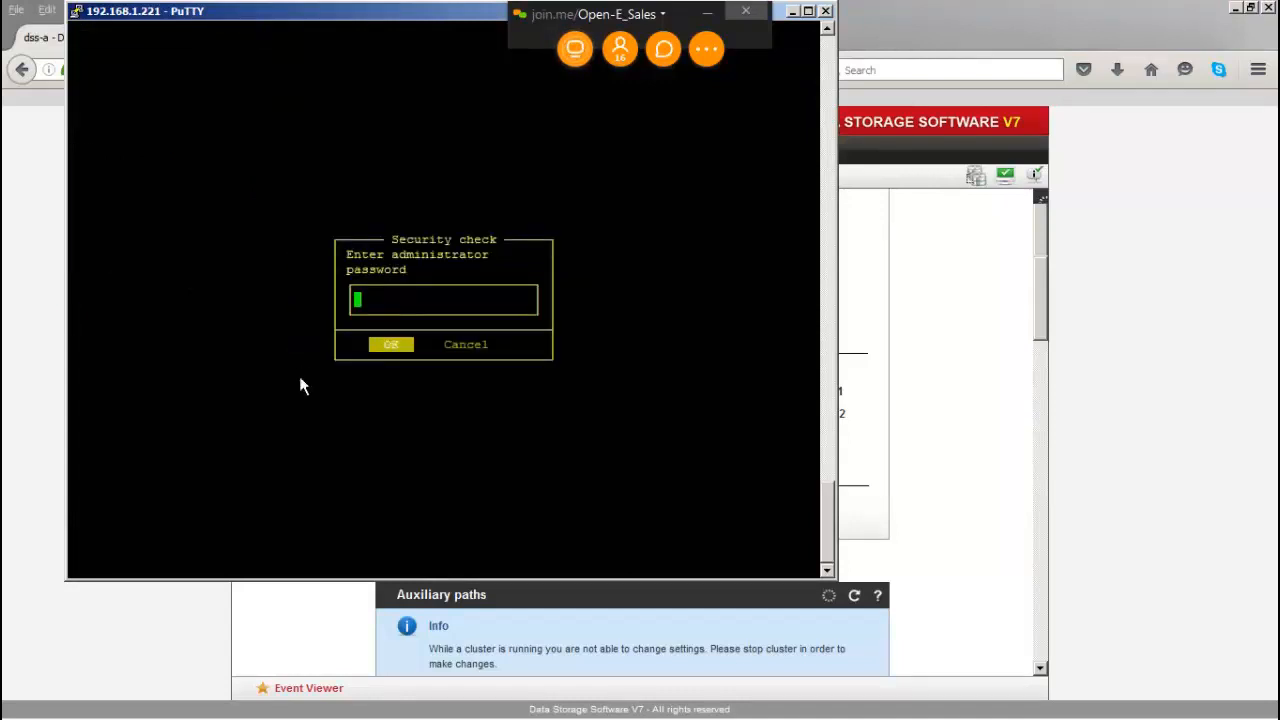
key("Return")
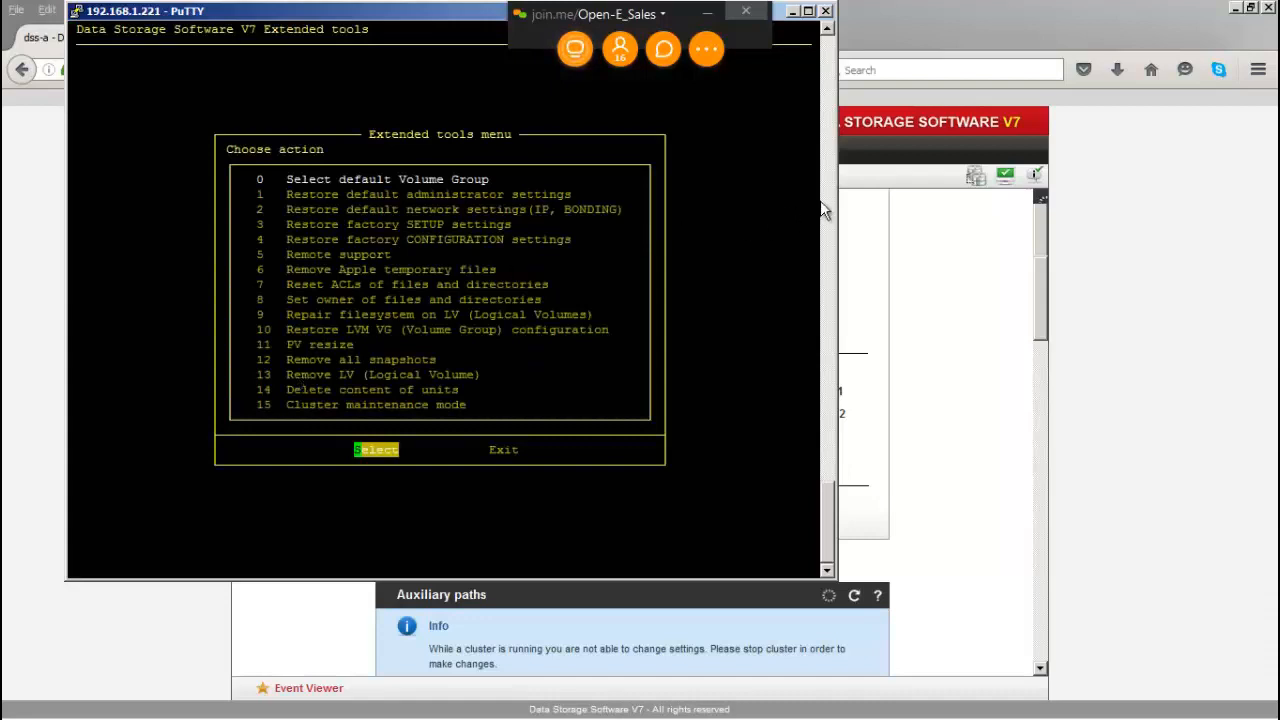
key("Down")
key("Down")
key("Down")
key("Down")
key("Down")
key("Down")
key("Down")
key("Down")
key("Down")
key("Down")
key("Down")
key("Down")
key("Down")
key("Down")
key("Down")
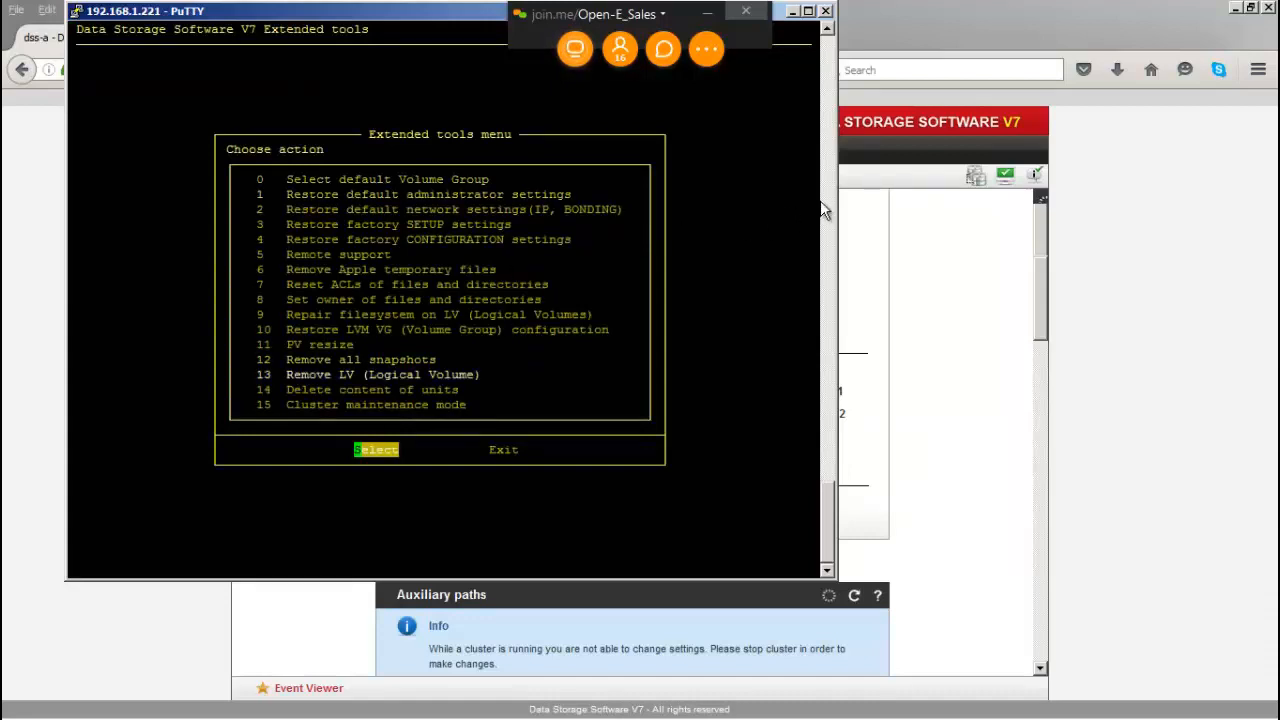
key("Return")
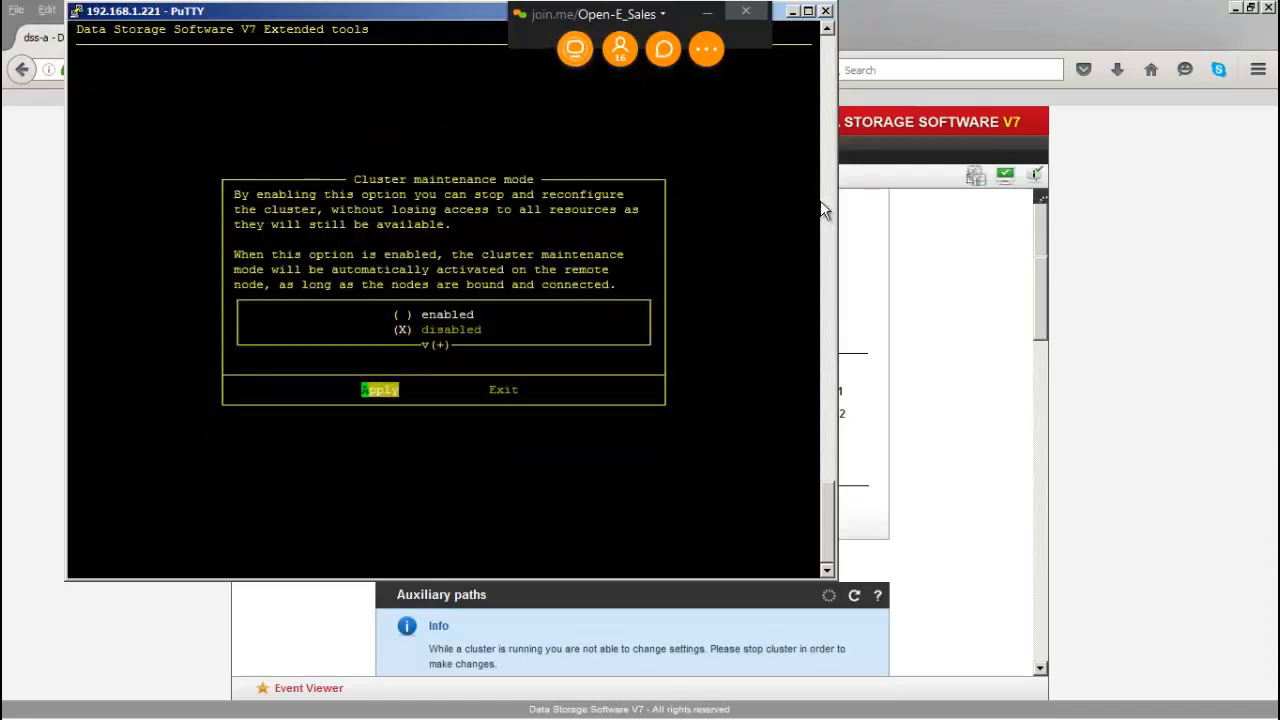
key("Up")
key("Return")
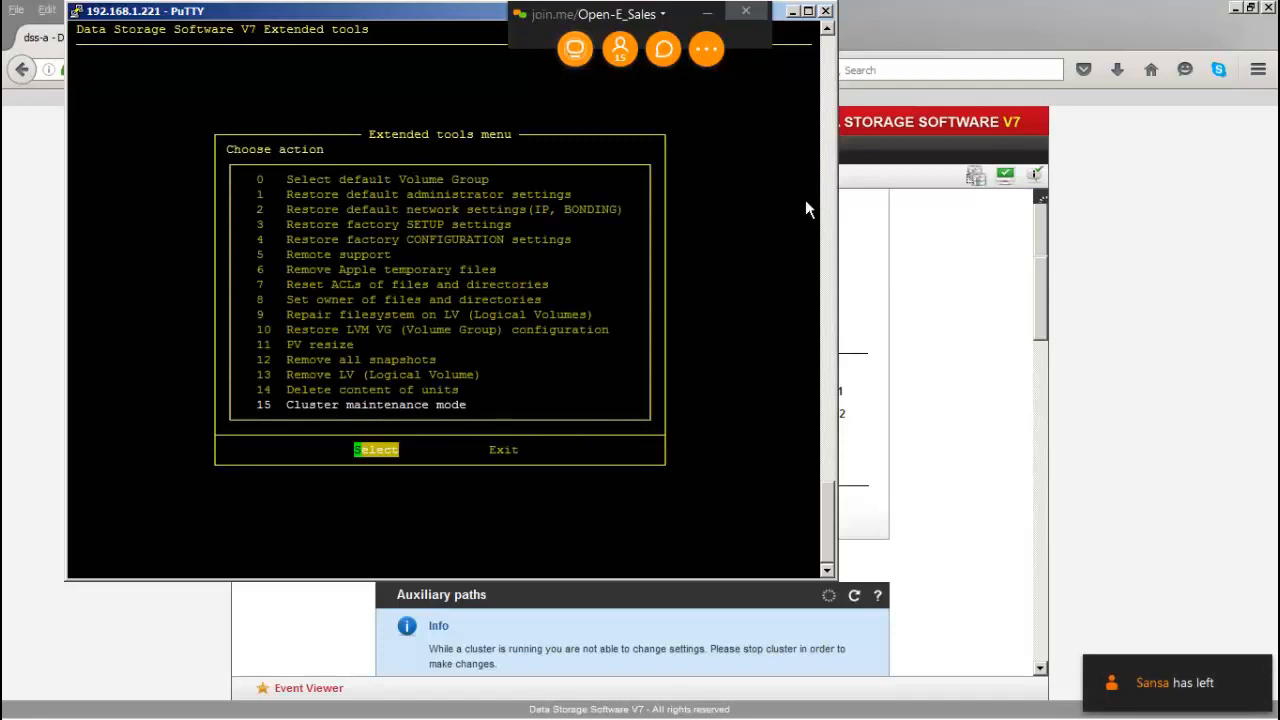
left_click(792, 14)
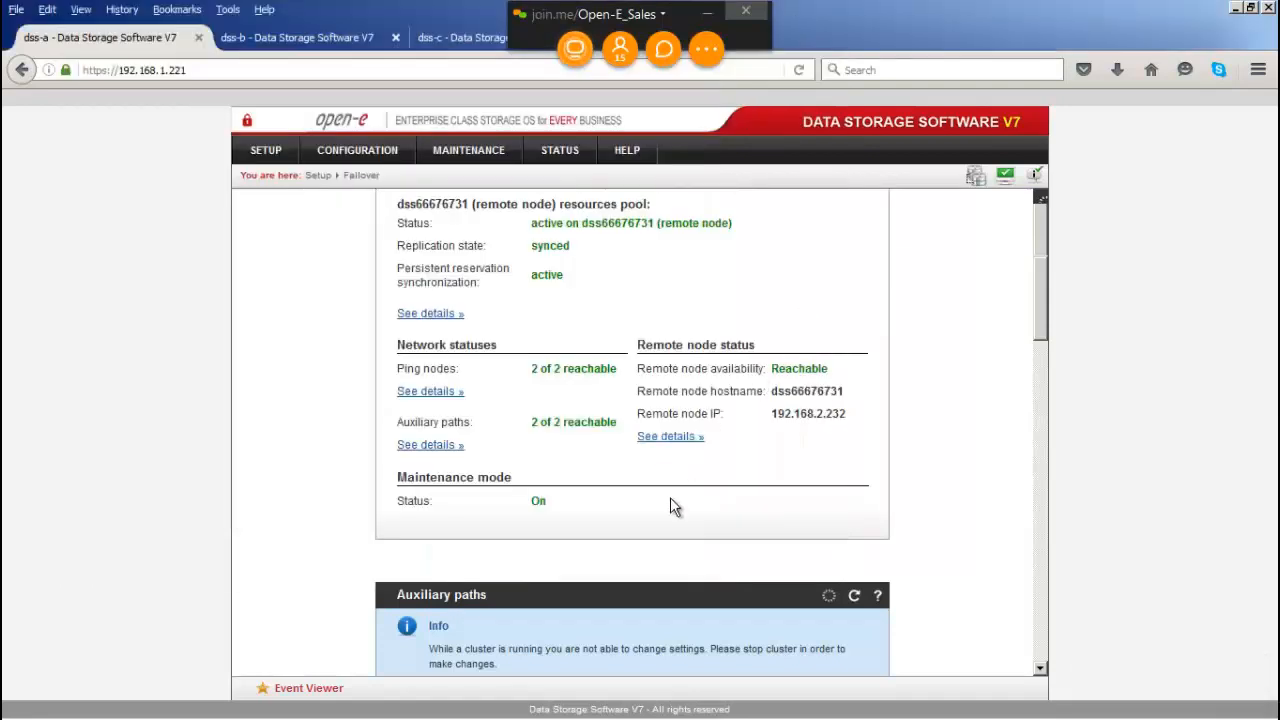
left_click_drag(553, 503, 530, 503)
left_click(571, 497)
left_click(316, 38)
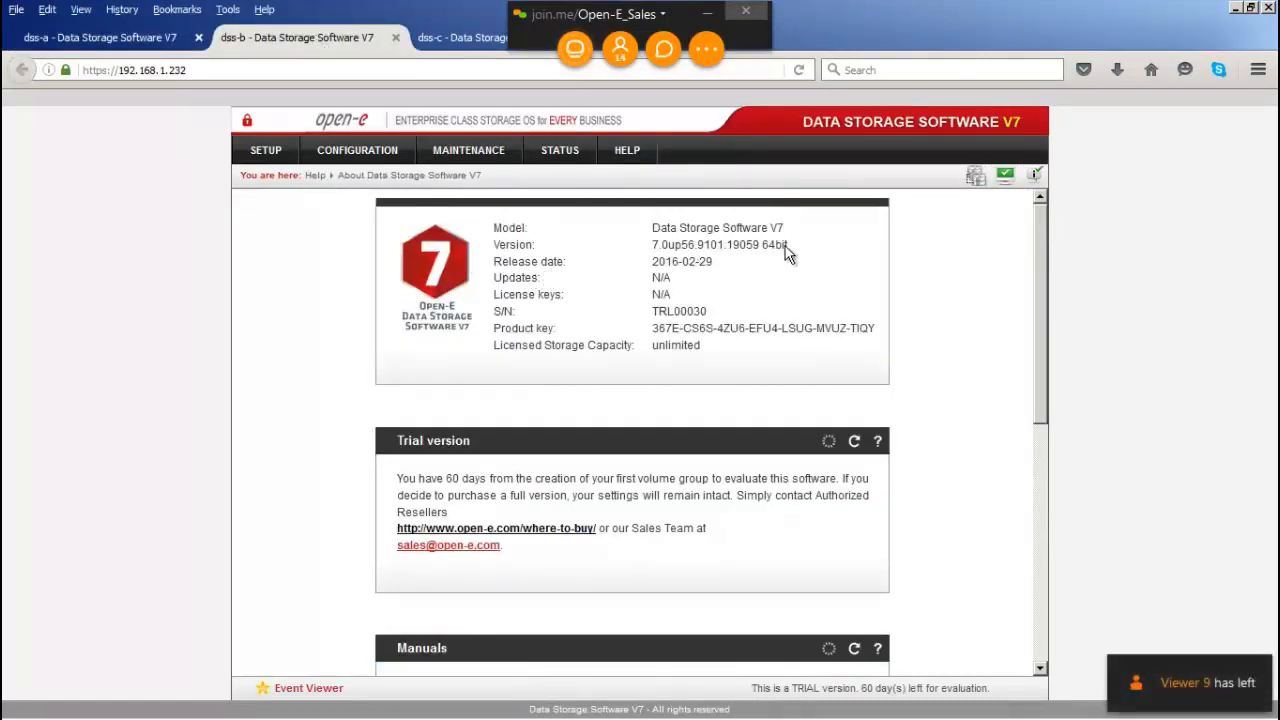
mouse_move(784, 248)
left_mouse_down()
mouse_move(736, 230)
mouse_move(797, 251)
left_mouse_up()
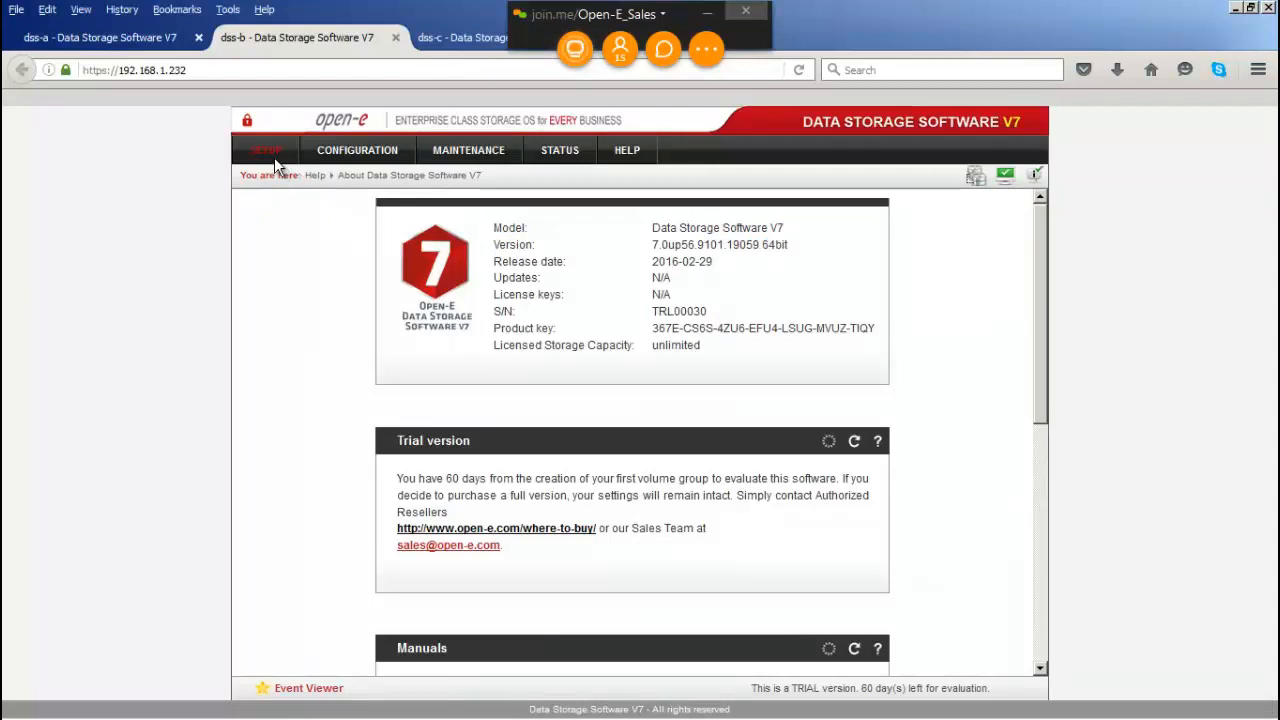
mouse_move(275, 160)
left_click(300, 229)
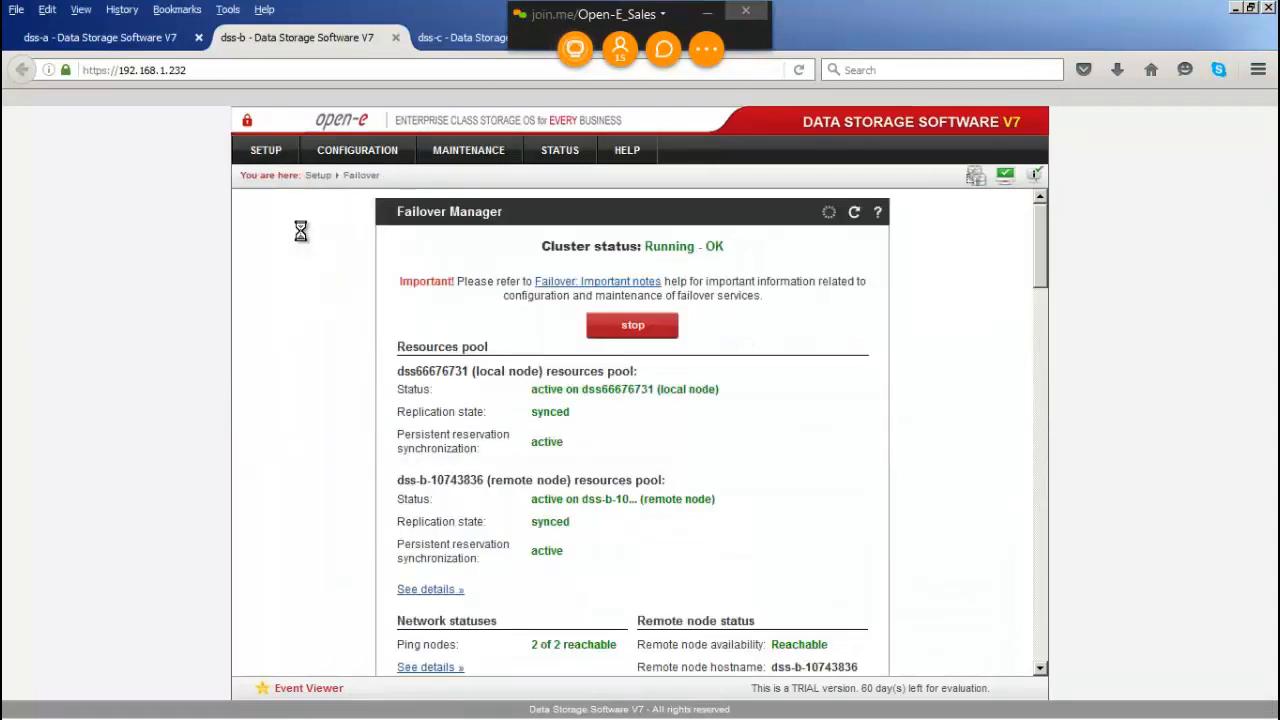
scroll(757, 318, "down", 2)
scroll(757, 318, "down", 4)
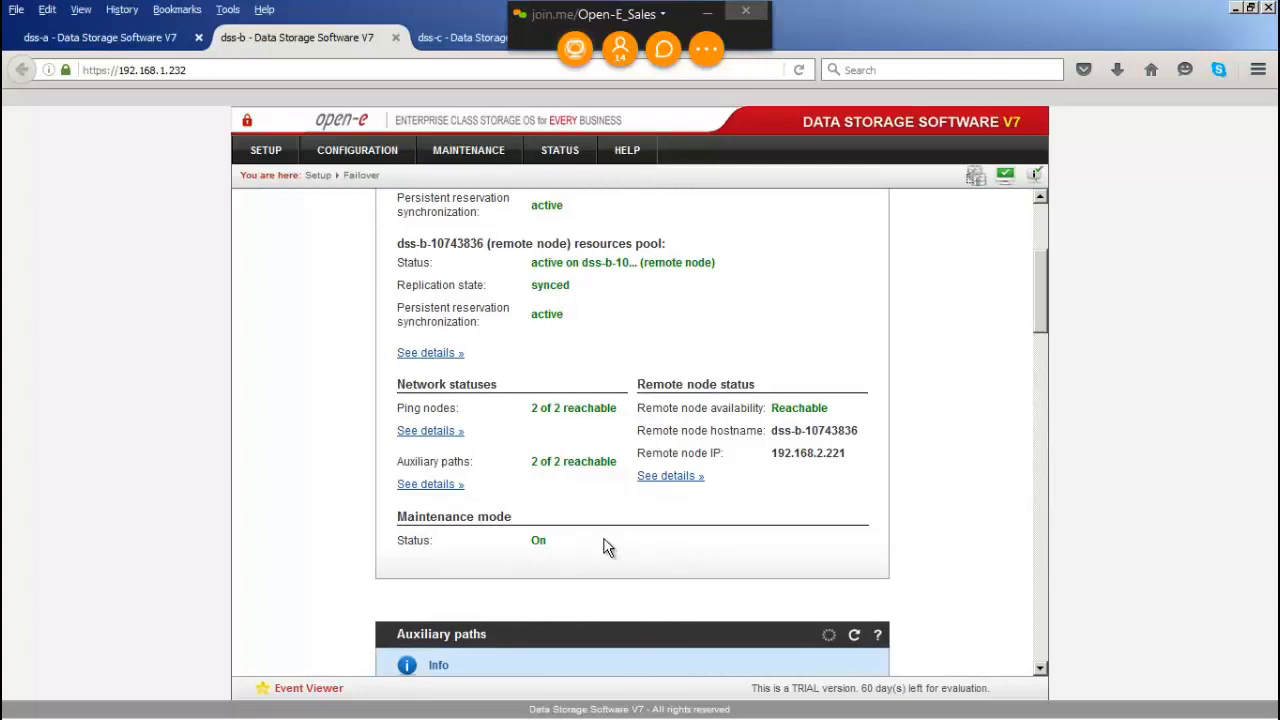
left_click(458, 41)
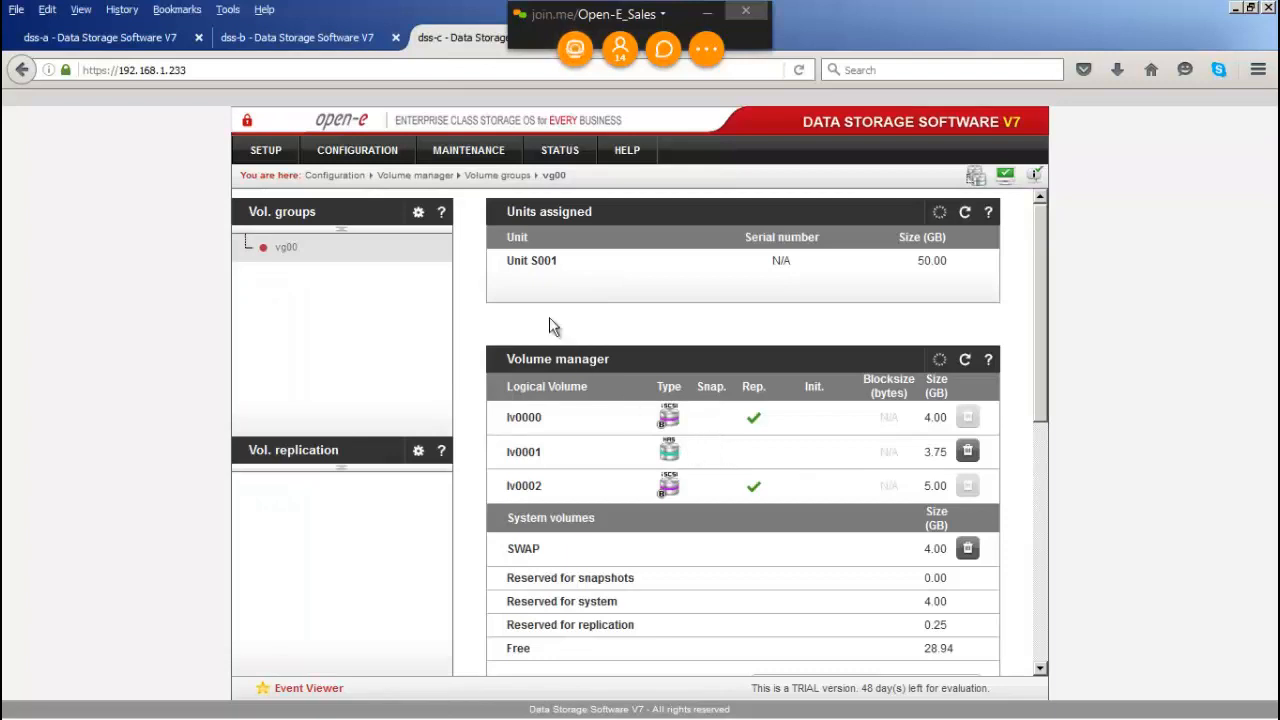
mouse_move(262, 152)
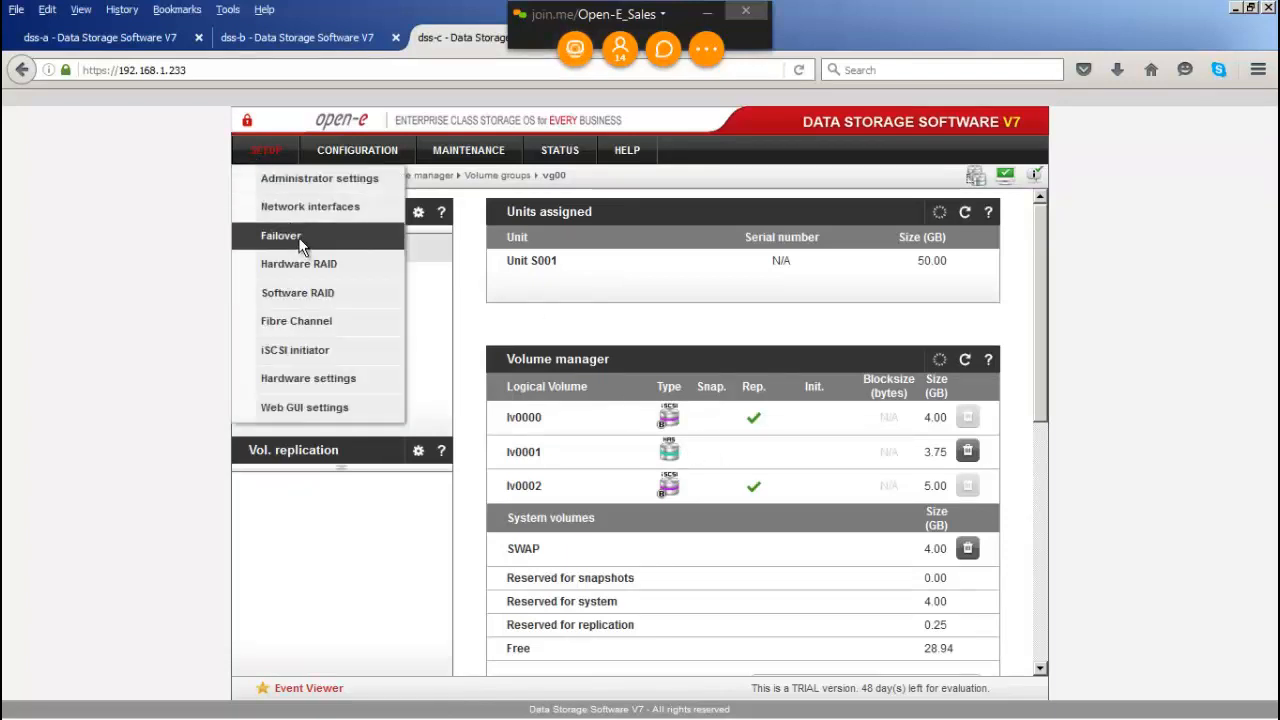
left_click(300, 240)
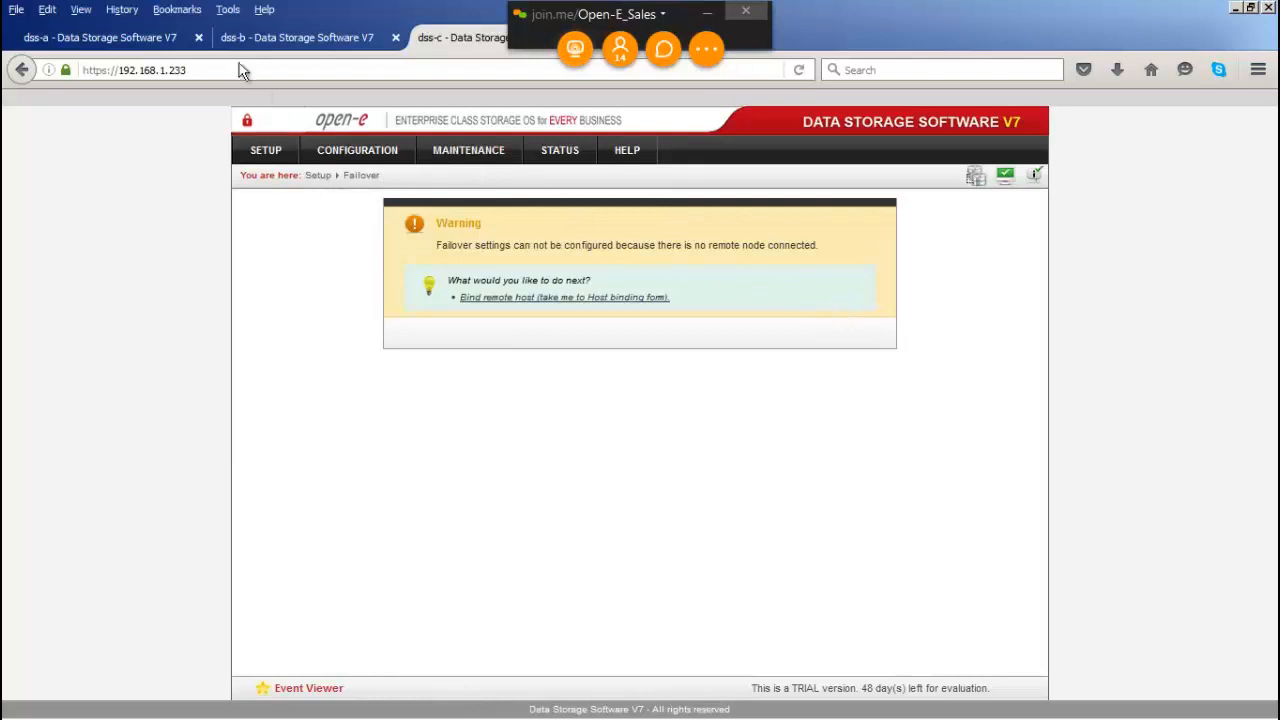
left_click(131, 32)
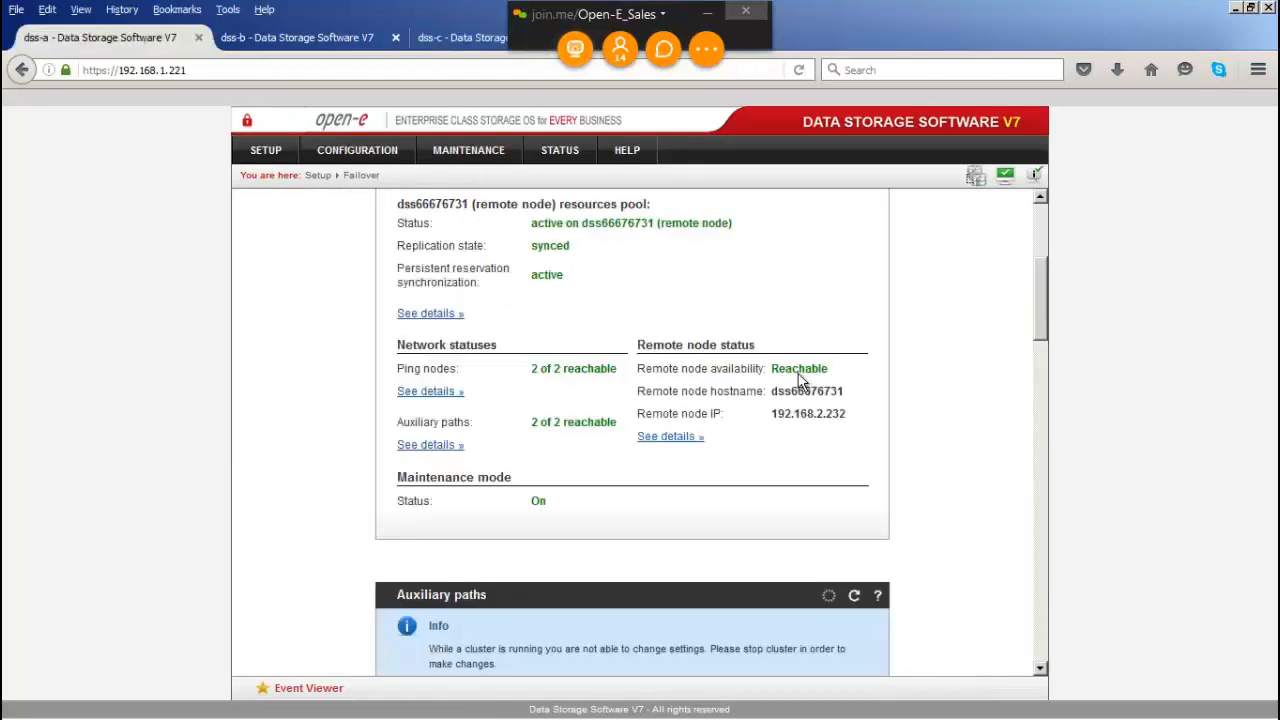
Step: Review both nodes' iSCSI and NFS resource tabs, then move the remote node's resources to dss-a
scroll(799, 381, "down", 6)
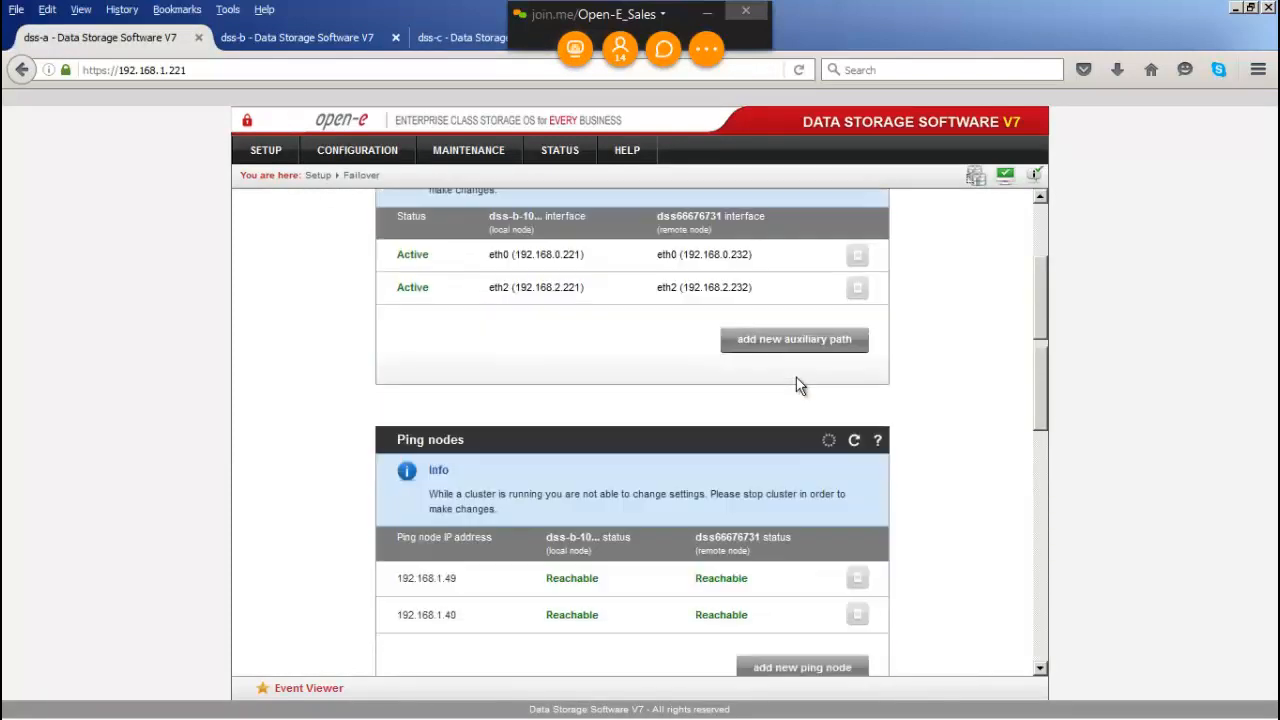
scroll(796, 376, "down", 7)
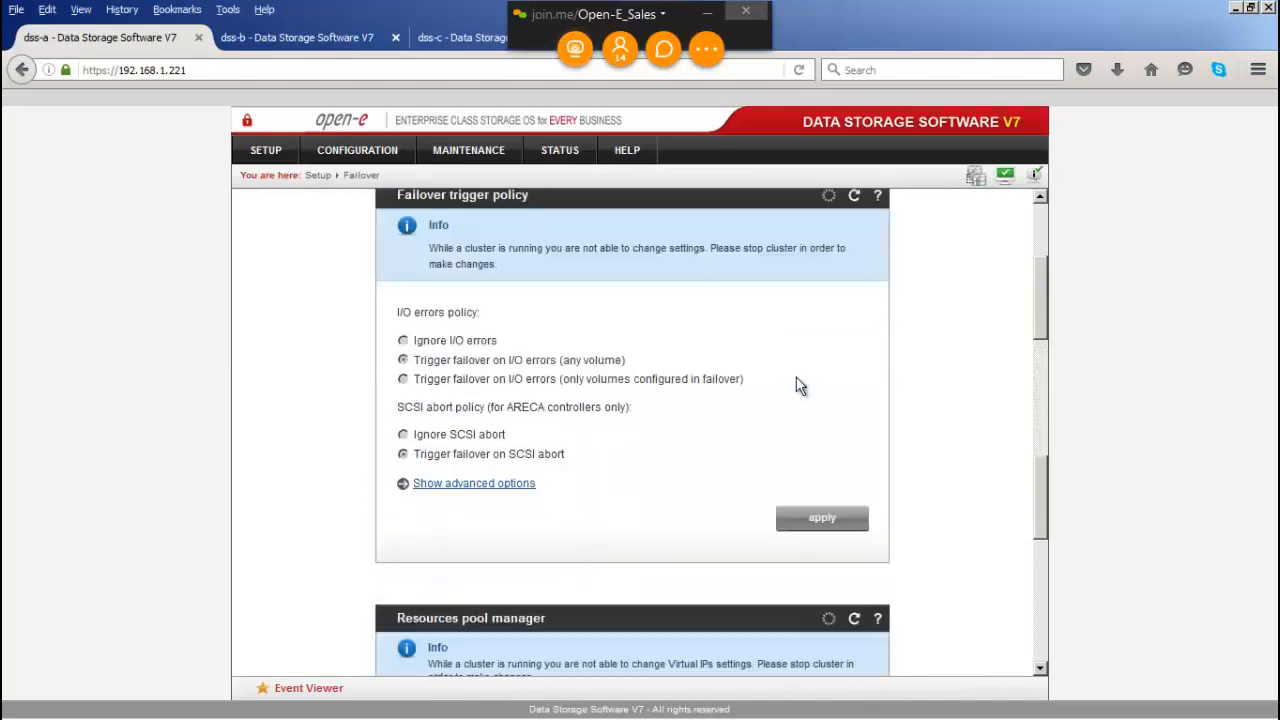
scroll(796, 384, "down", 3)
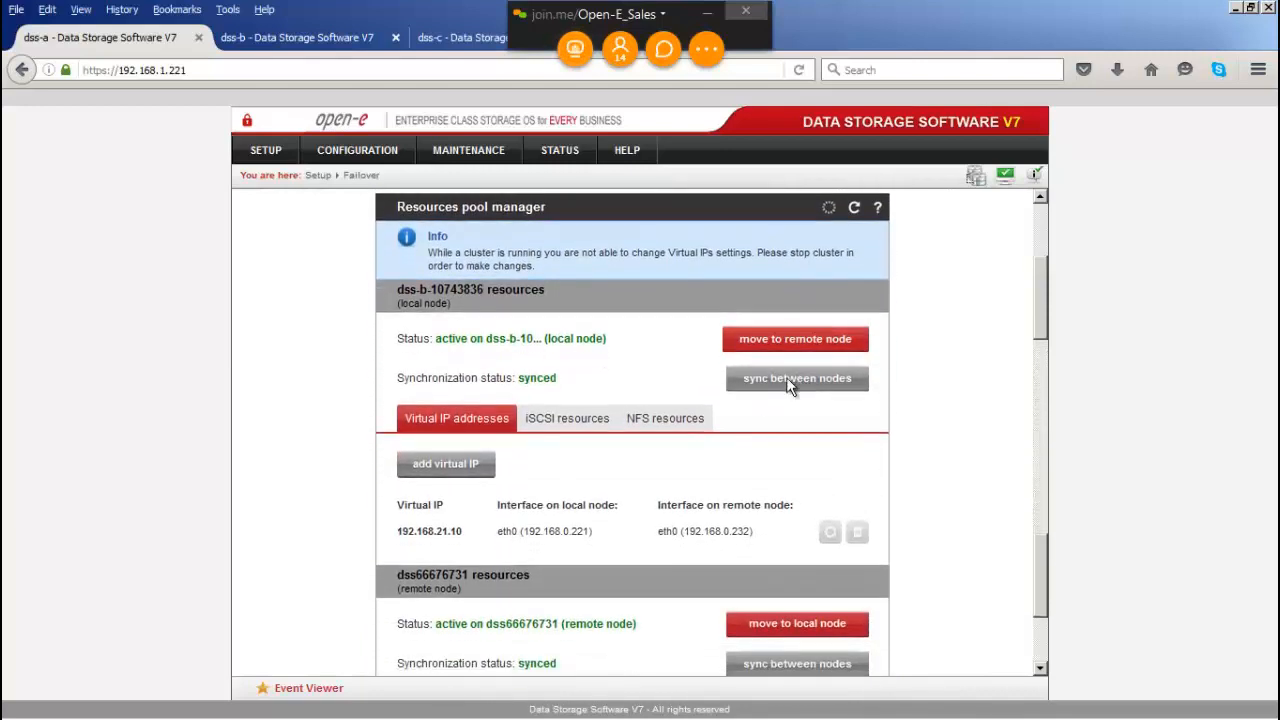
left_click(564, 421)
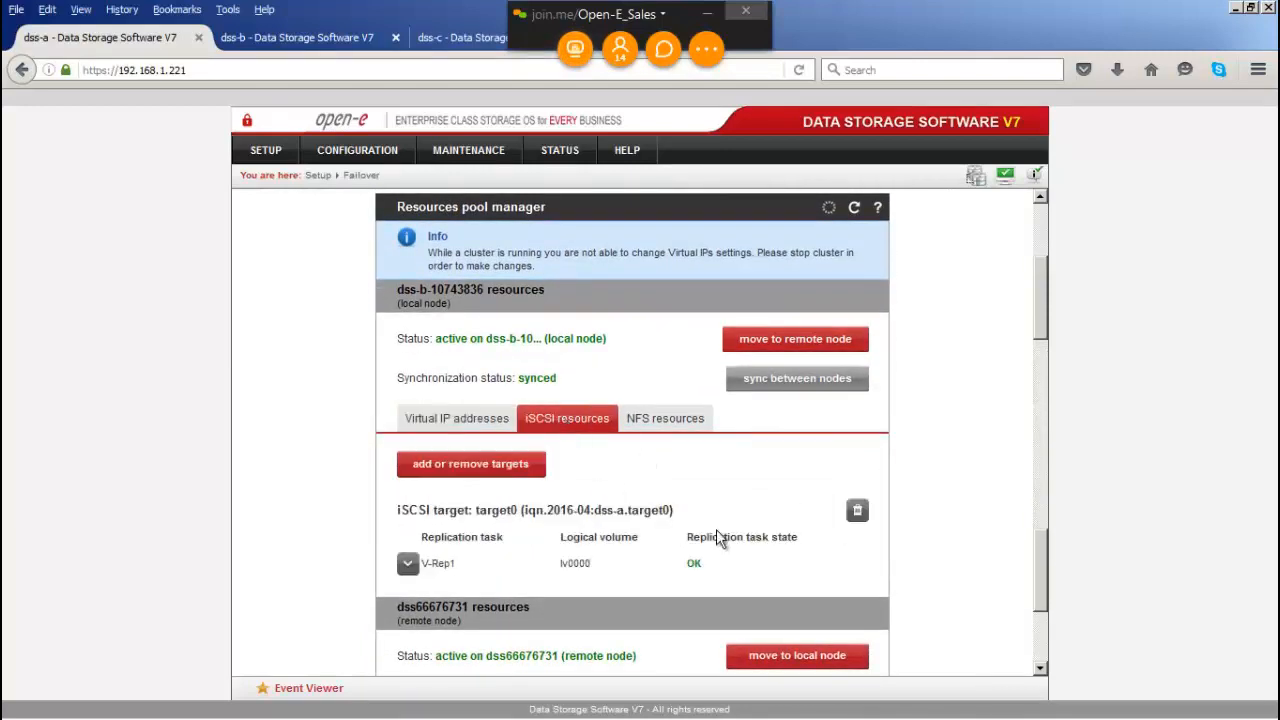
left_click(670, 424)
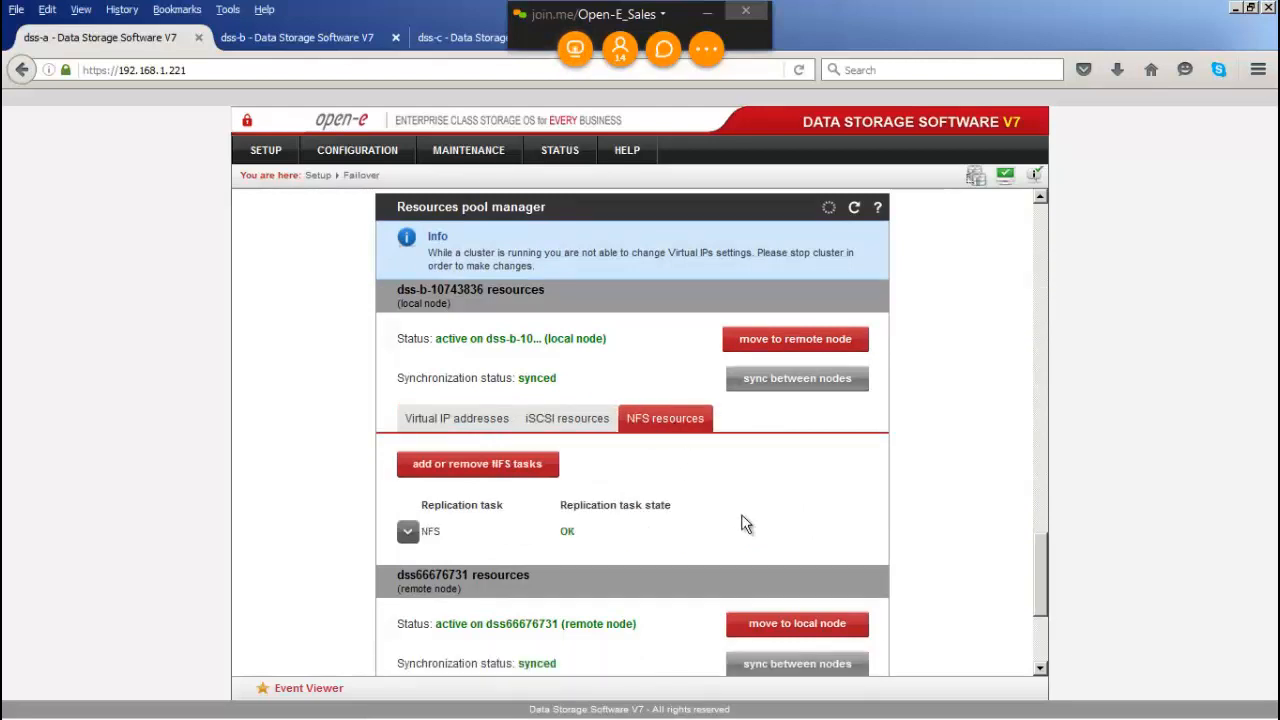
scroll(745, 523, "down", 5)
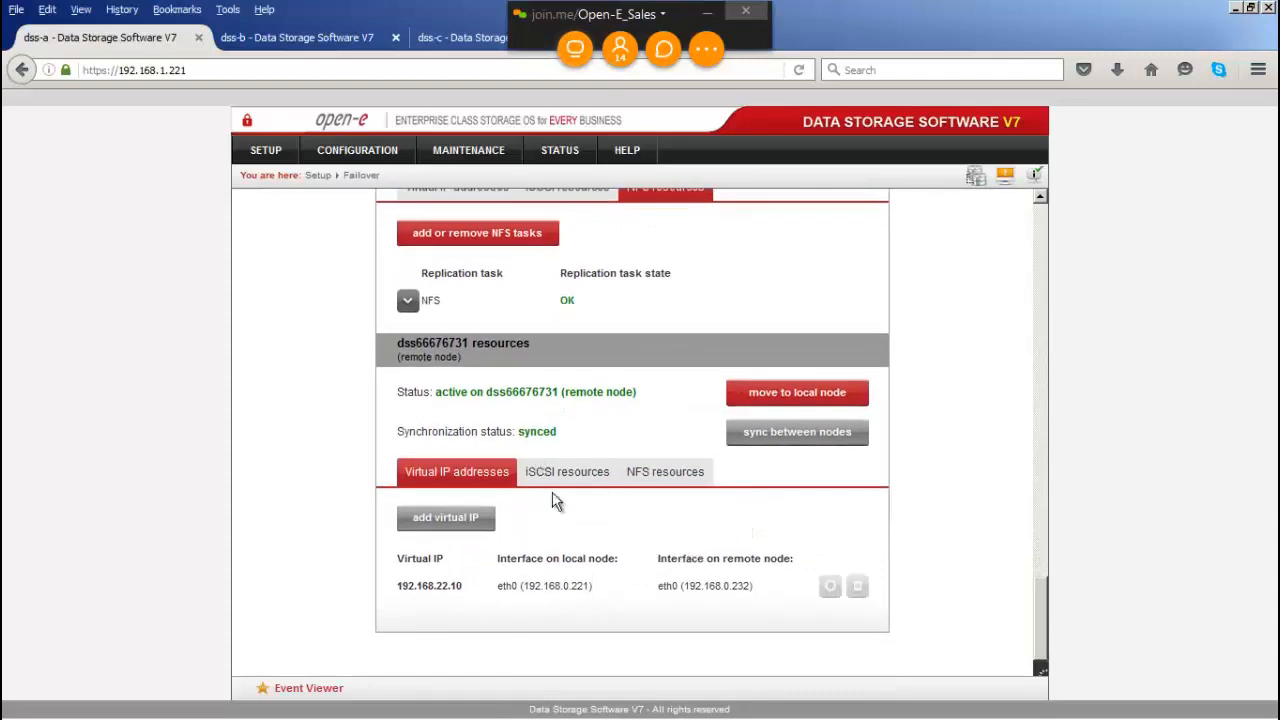
left_click(664, 472)
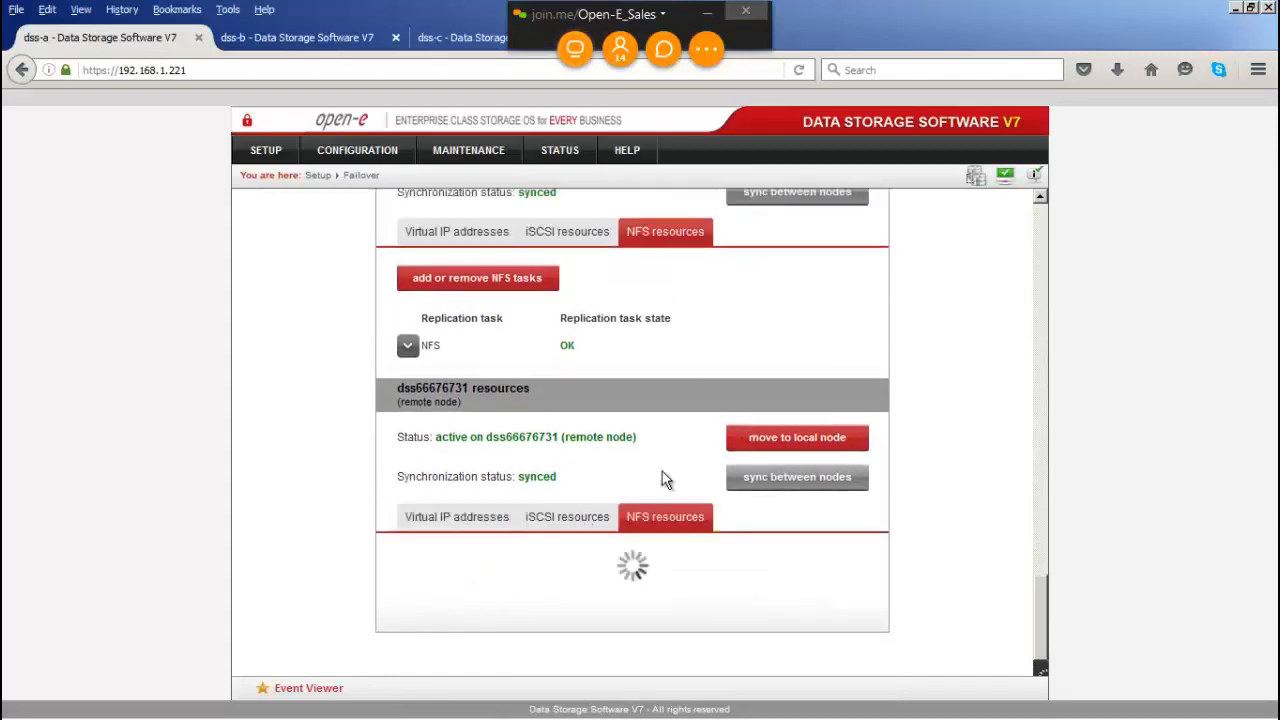
left_click(577, 520)
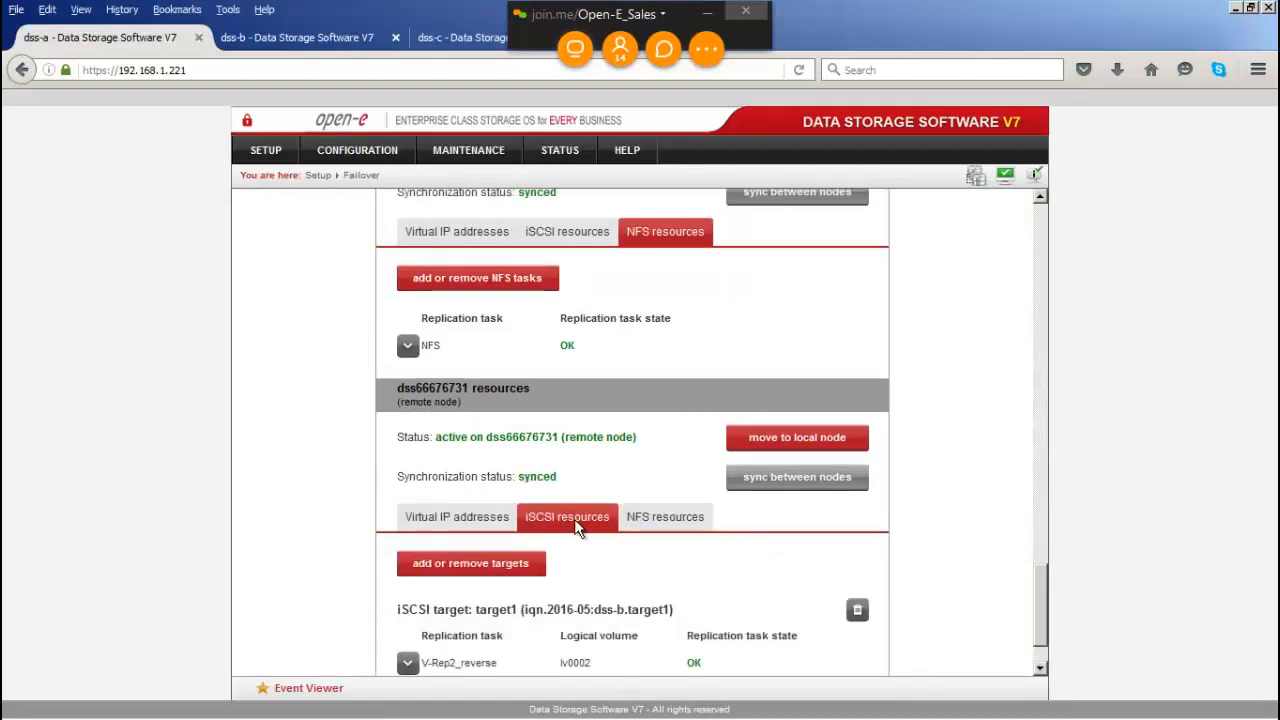
left_click(782, 444)
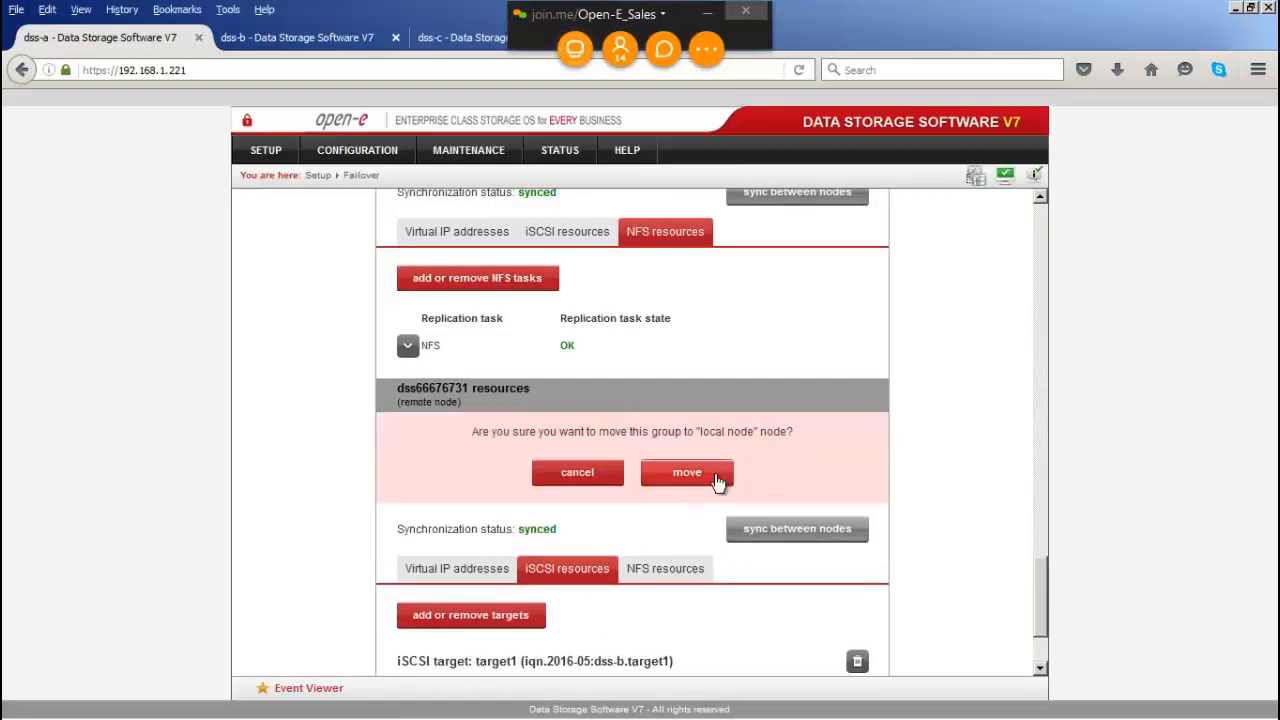
left_click(690, 474)
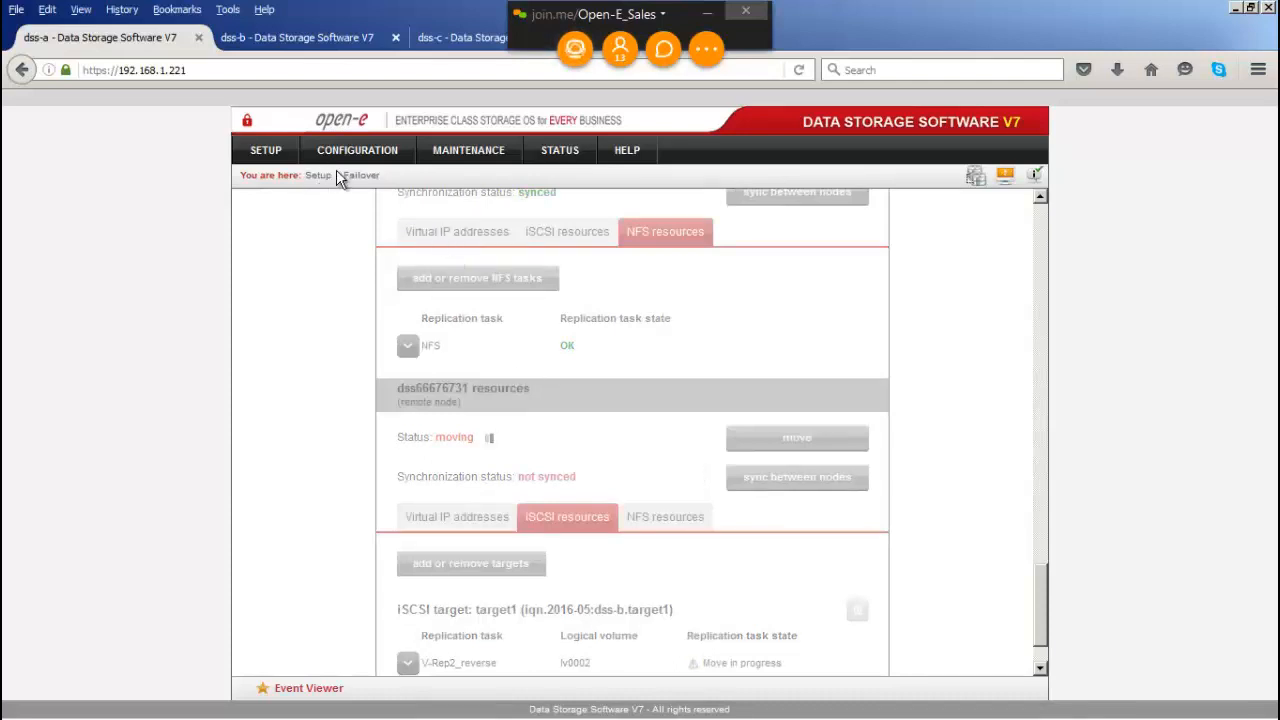
Step: Check dss-b's CONFIGURATION > Volume manager > Volume replication page, then return to the dss-a tab
left_click(320, 37)
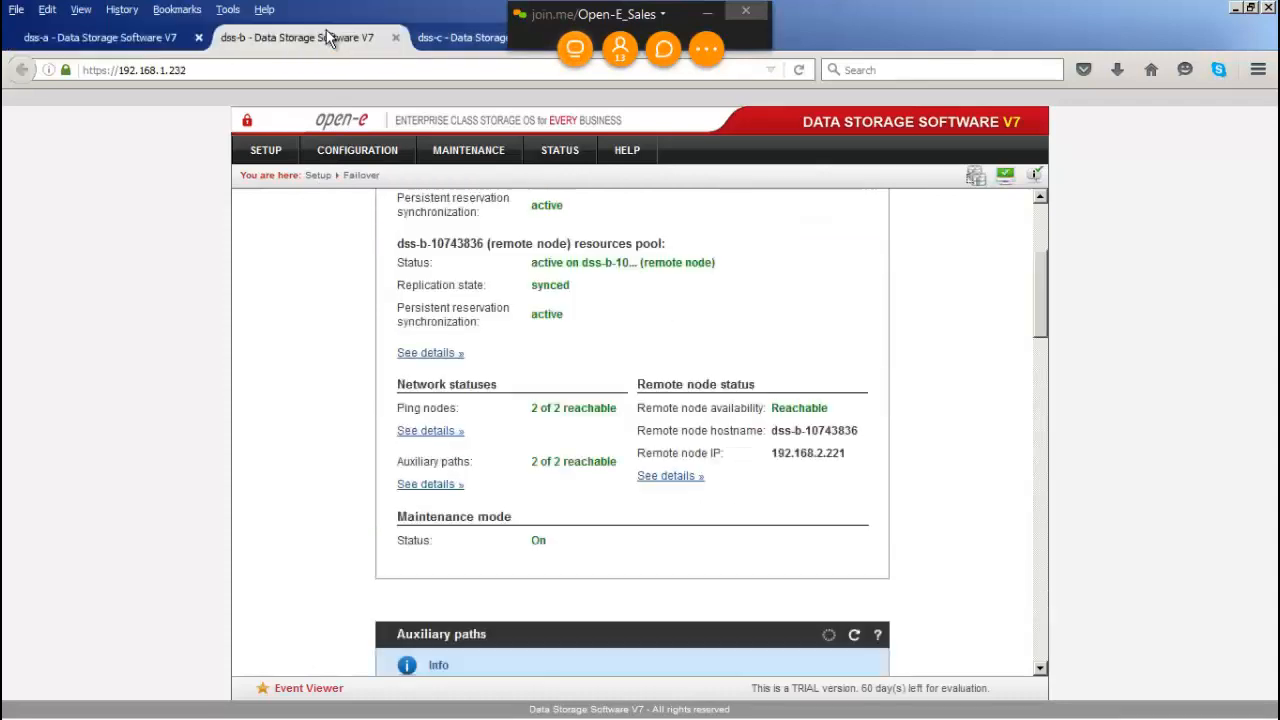
left_click(366, 155)
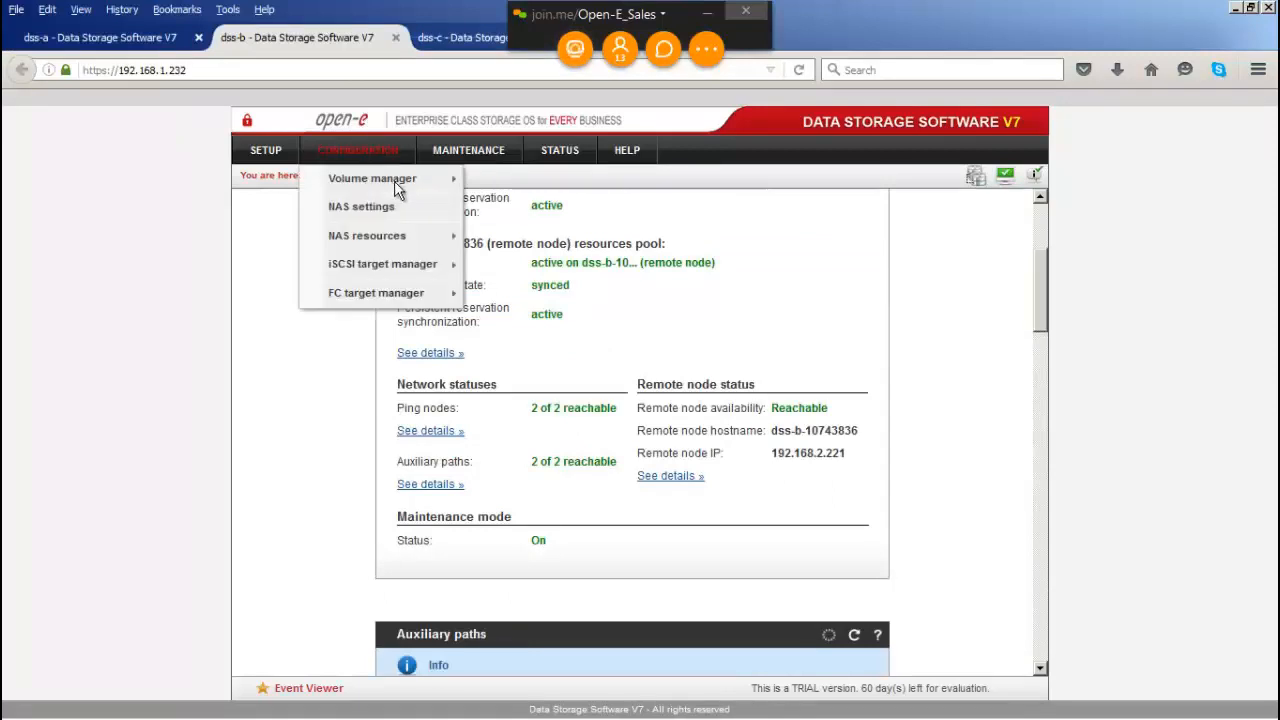
mouse_move(396, 180)
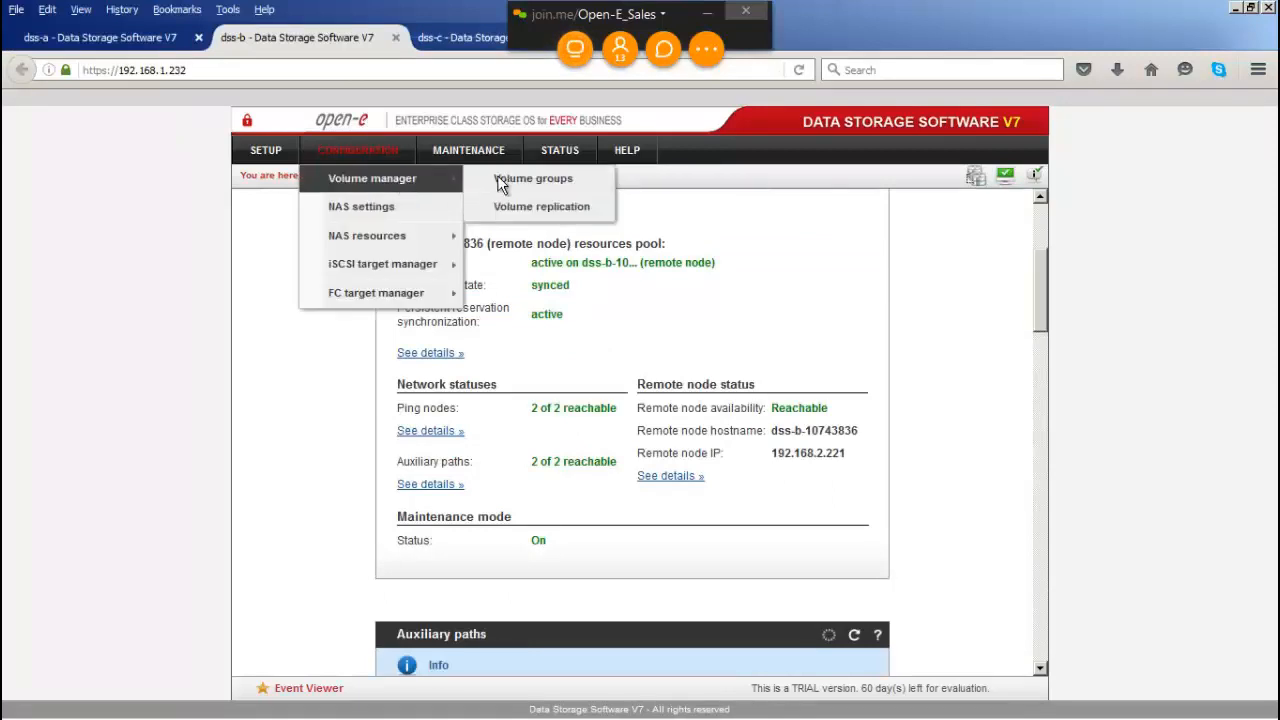
left_click(550, 209)
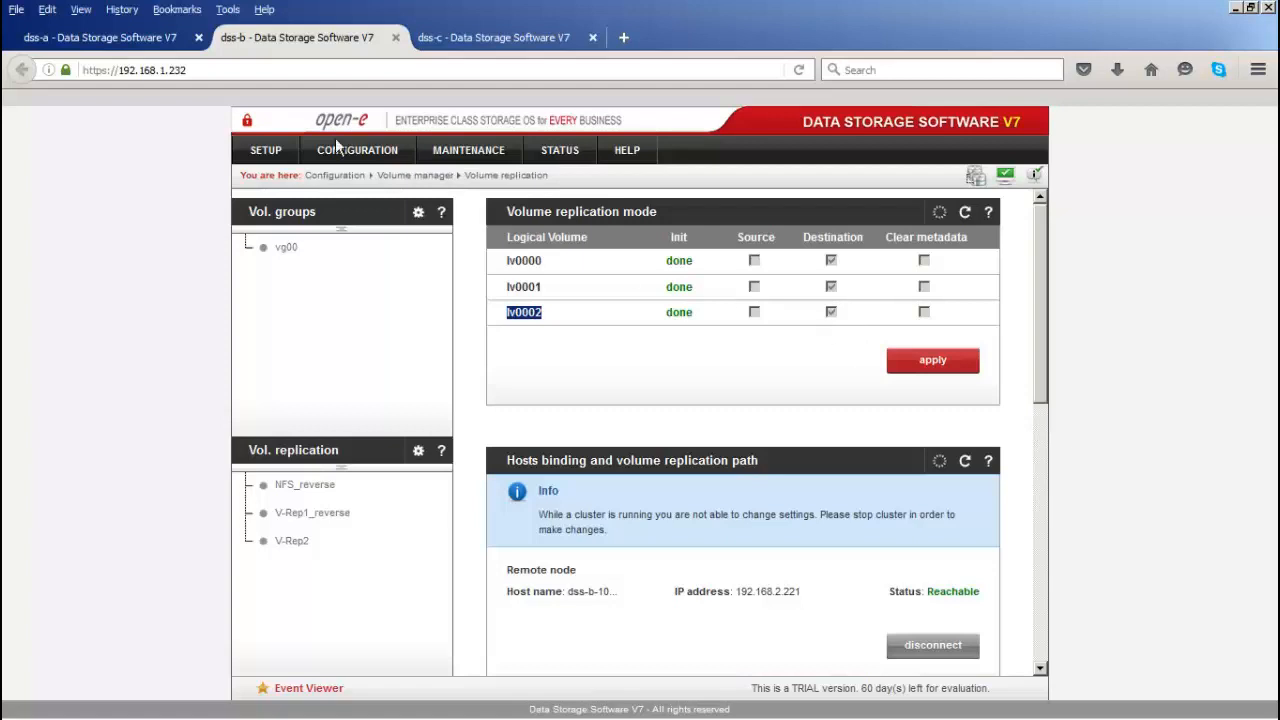
left_click(164, 46)
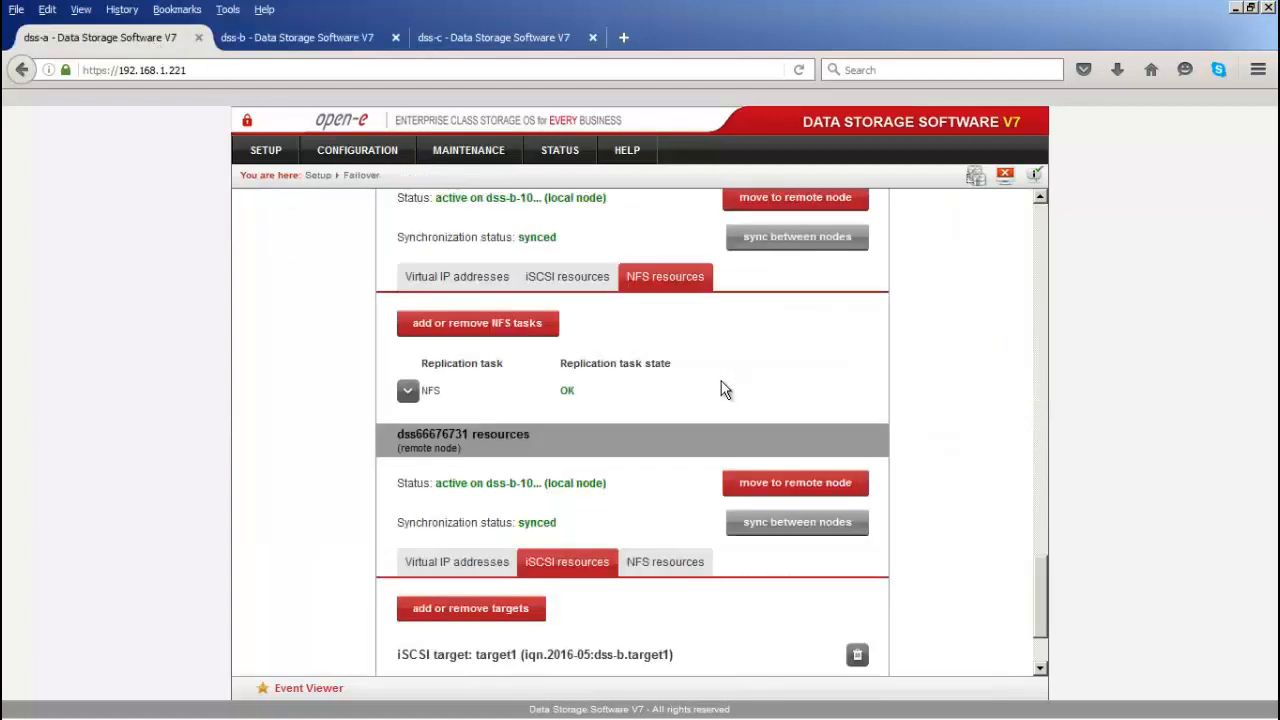
Step: Use stop in the Failover Manager panel to bring up the keep-or-disable VIPs choice
left_click_drag(610, 489, 546, 487)
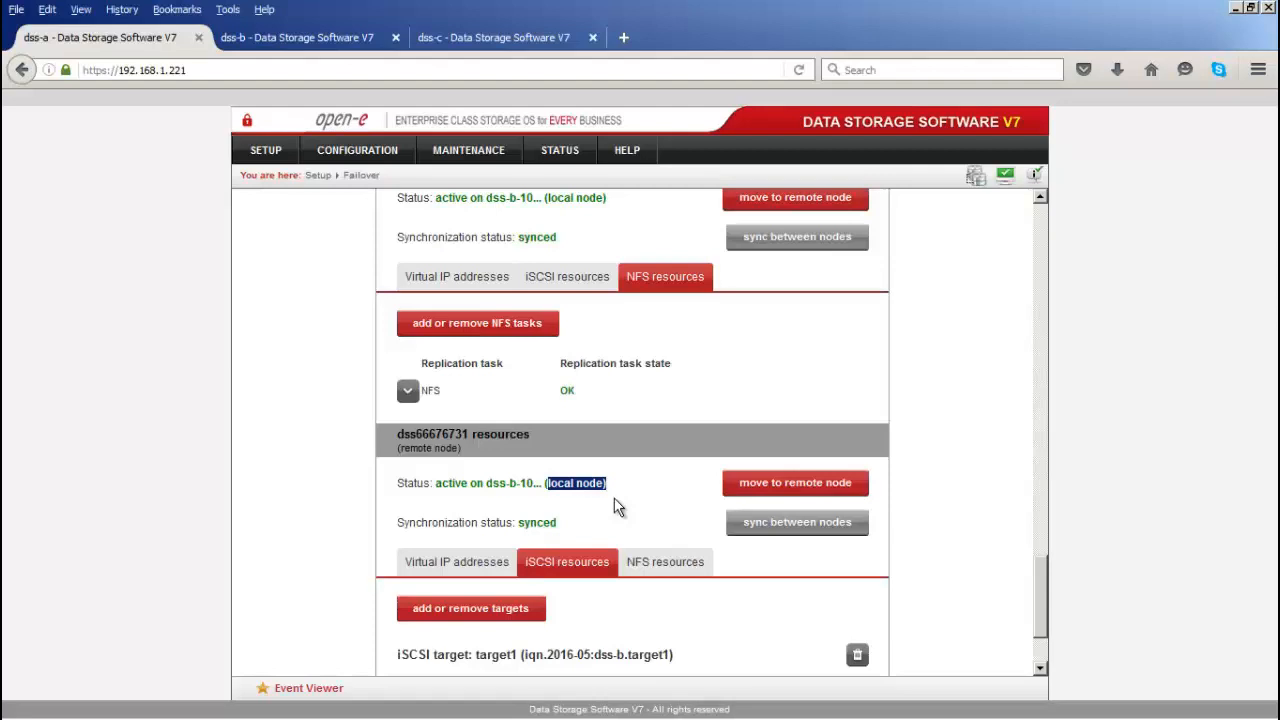
scroll(617, 507, "up", 5)
scroll(617, 507, "down", 1)
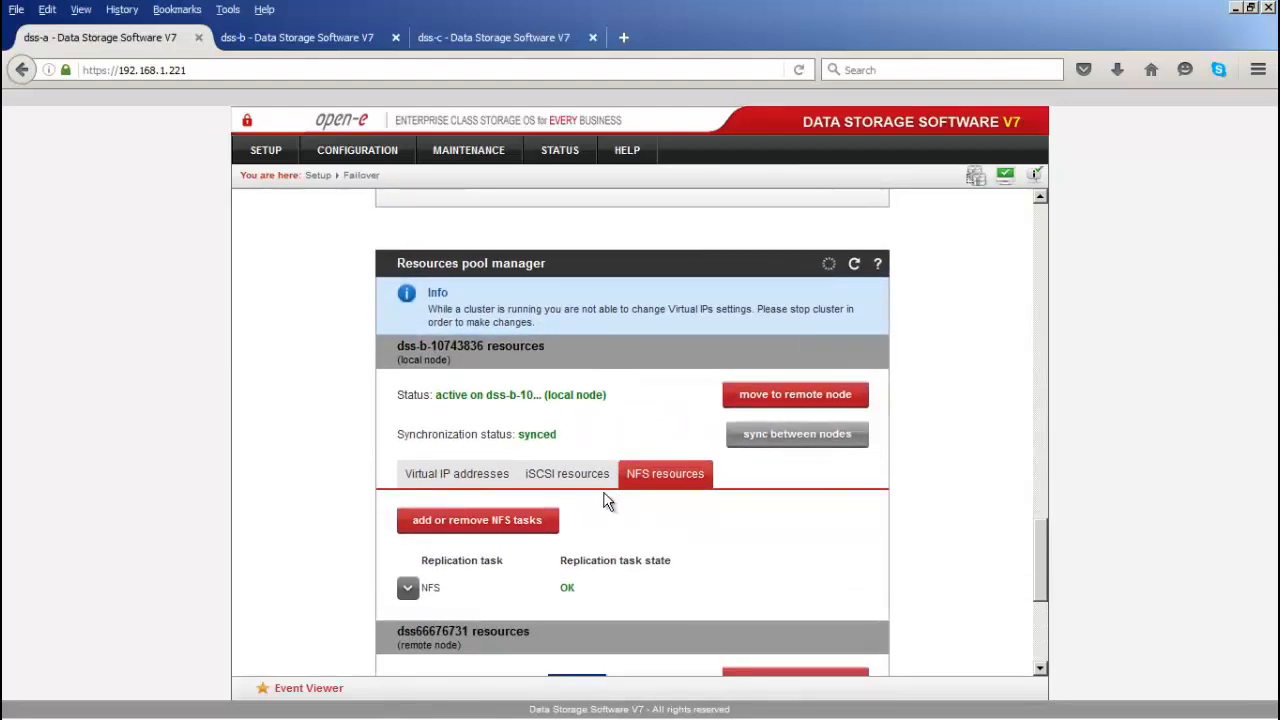
scroll(588, 372, "up", 10)
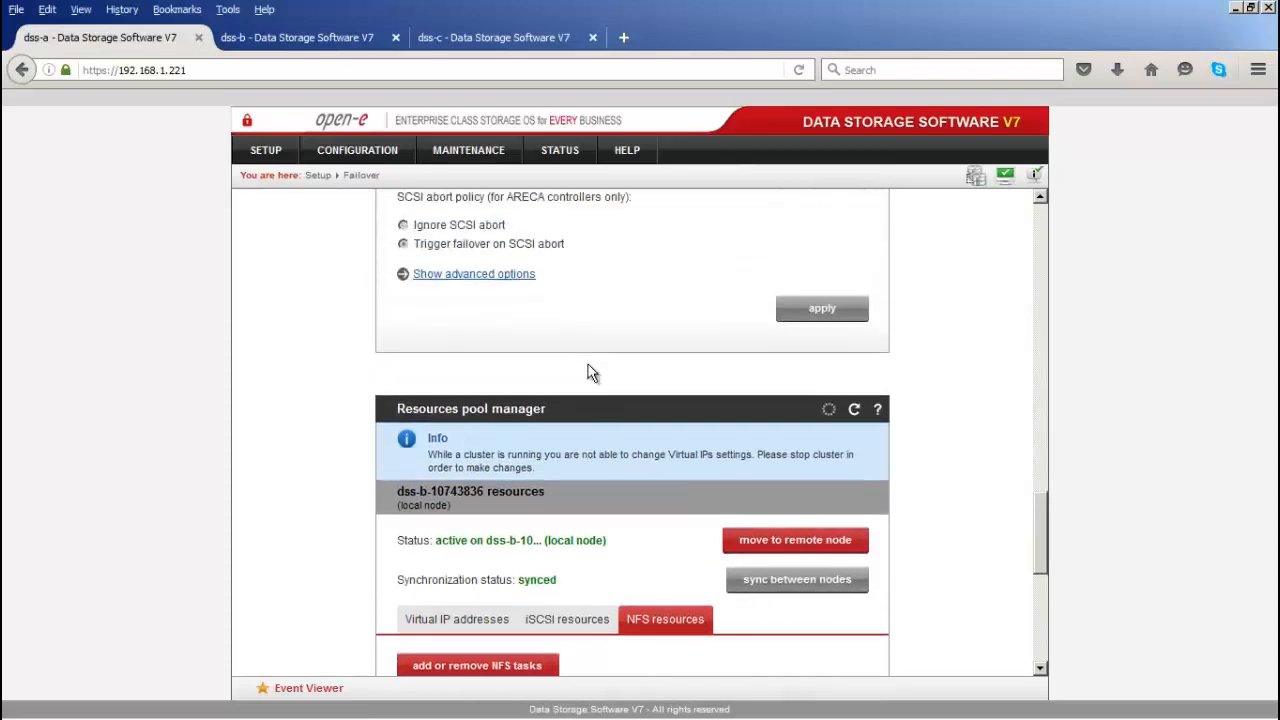
scroll(588, 372, "up", 10)
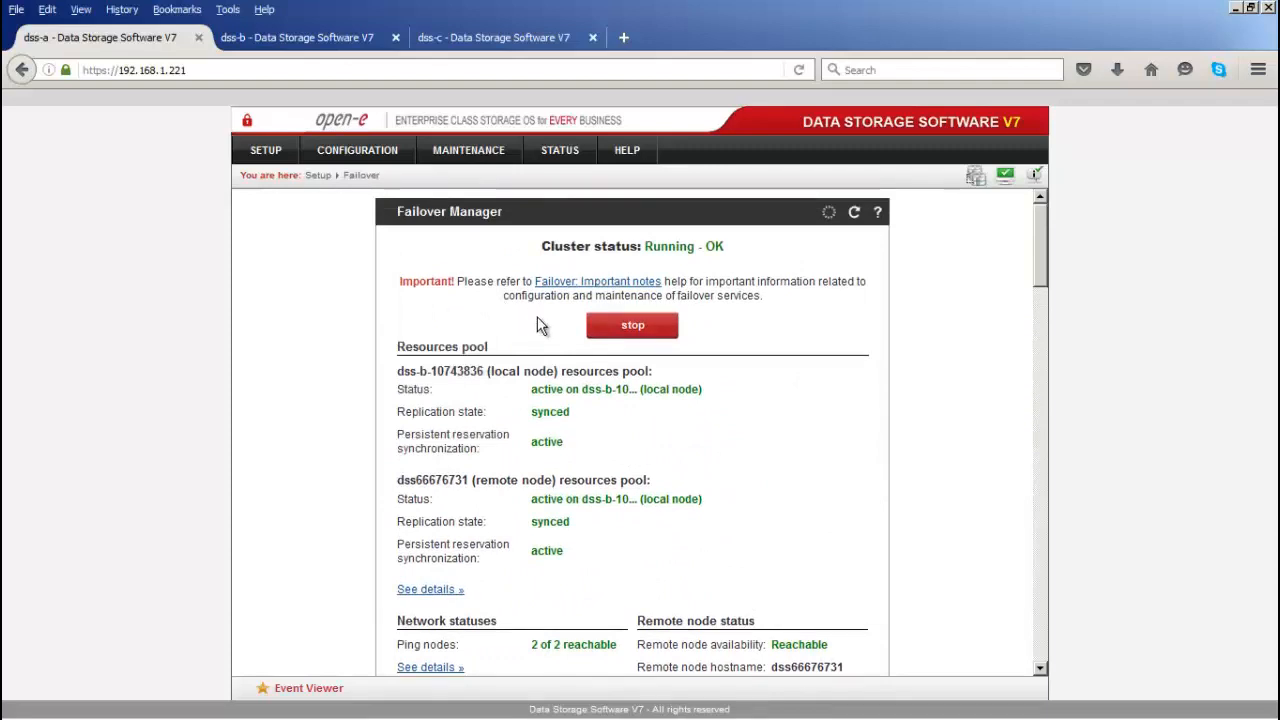
left_click(618, 330)
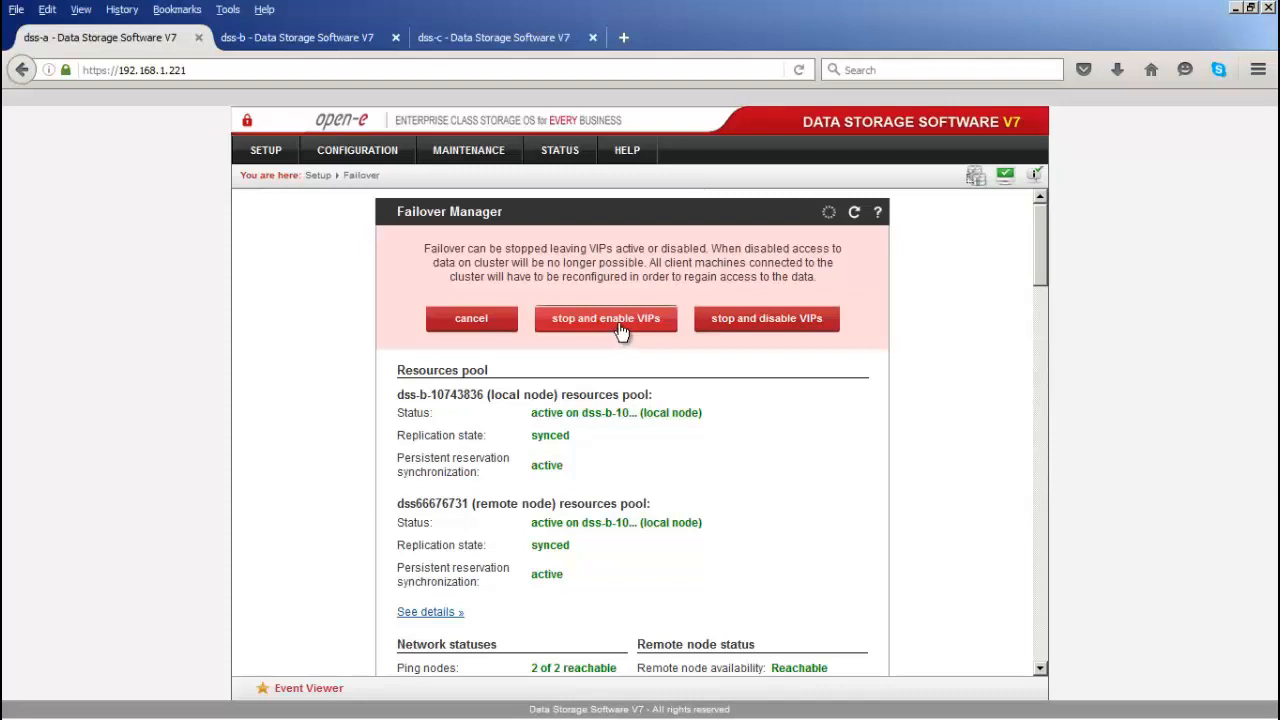
Step: Stop the failover cluster with 'stop and enable VIPs' so the virtual IPs stay active
left_click(616, 330)
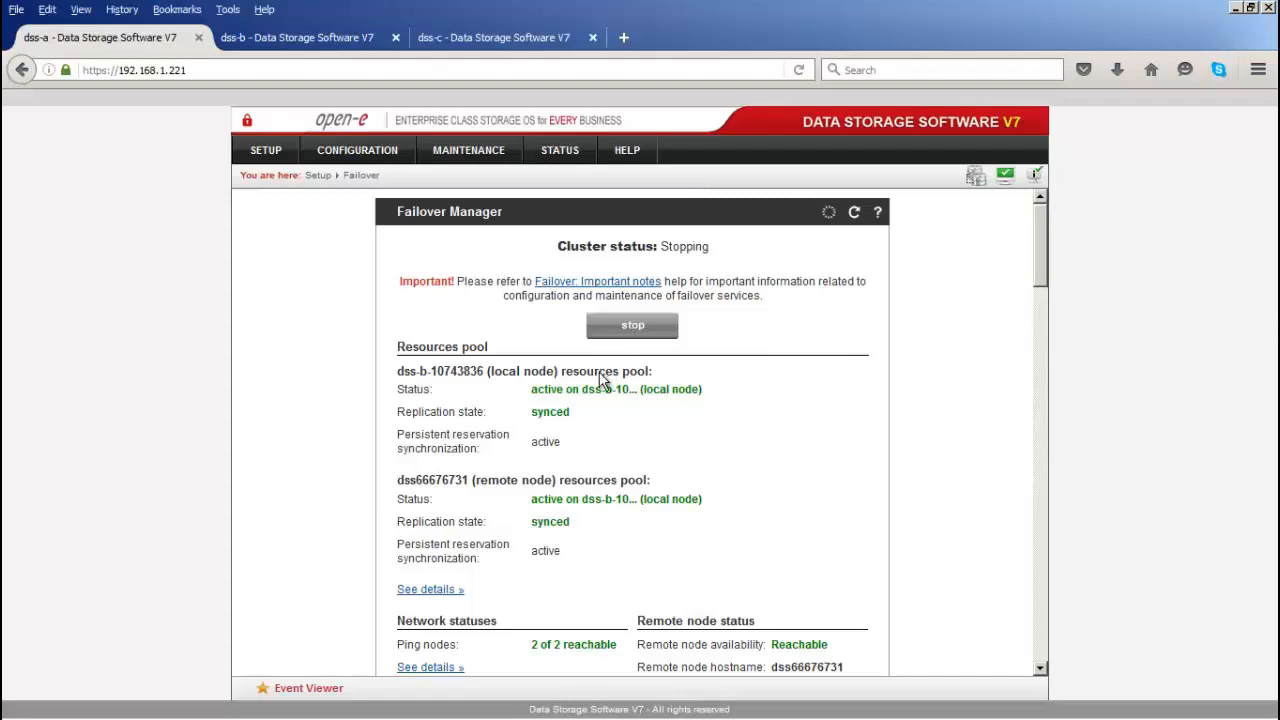
key("alt+Tab")
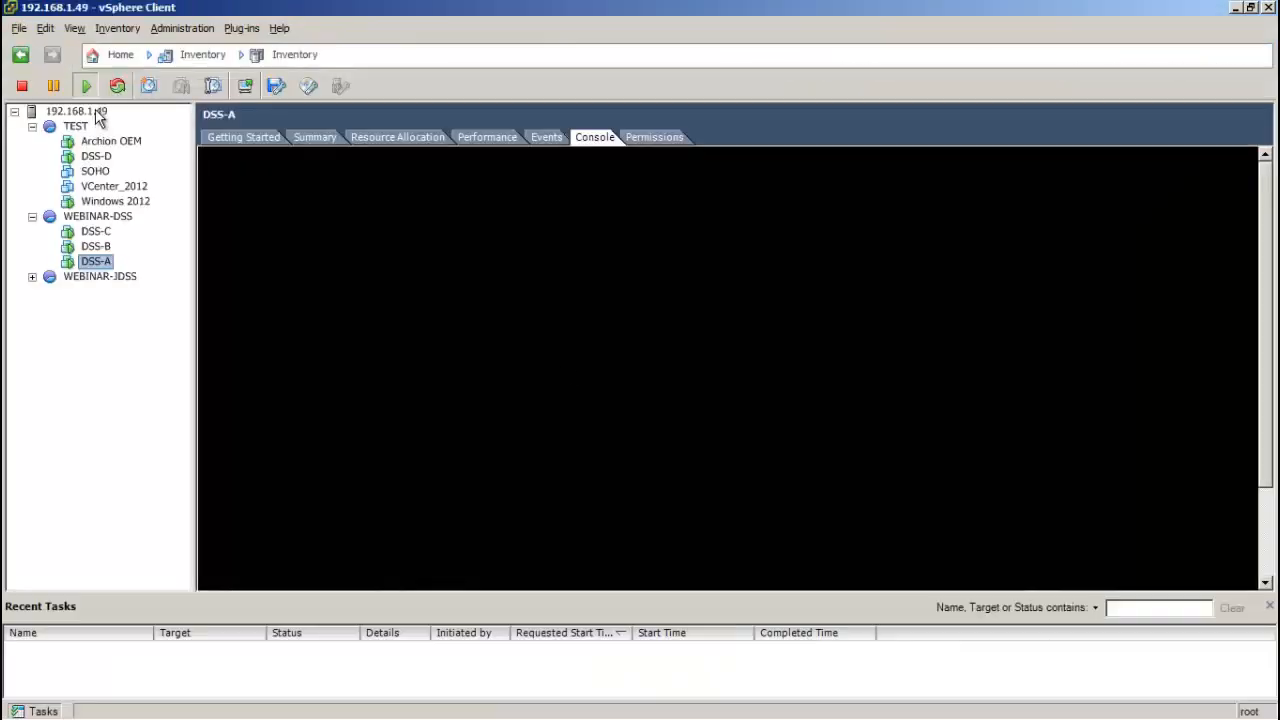
Step: Browse the Maintenance mode NFS datastore's files in vSphere, then close the Datastore Browser
left_click(96, 113)
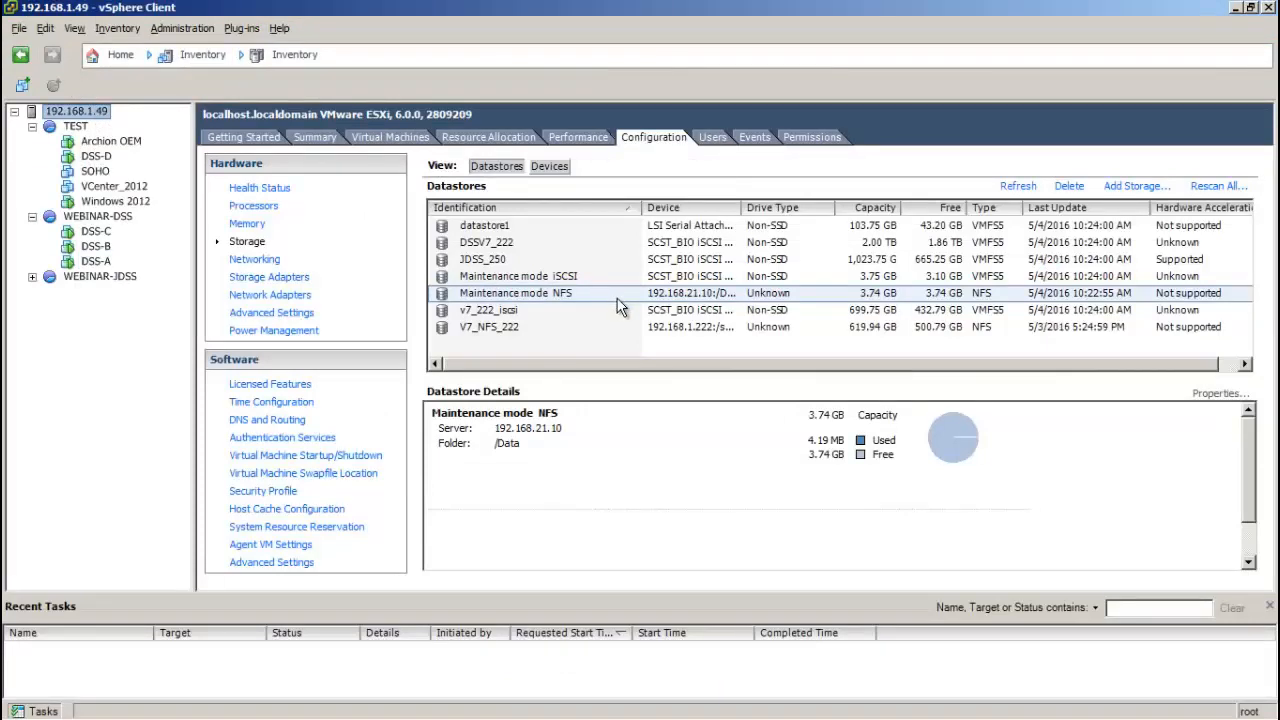
key("Up")
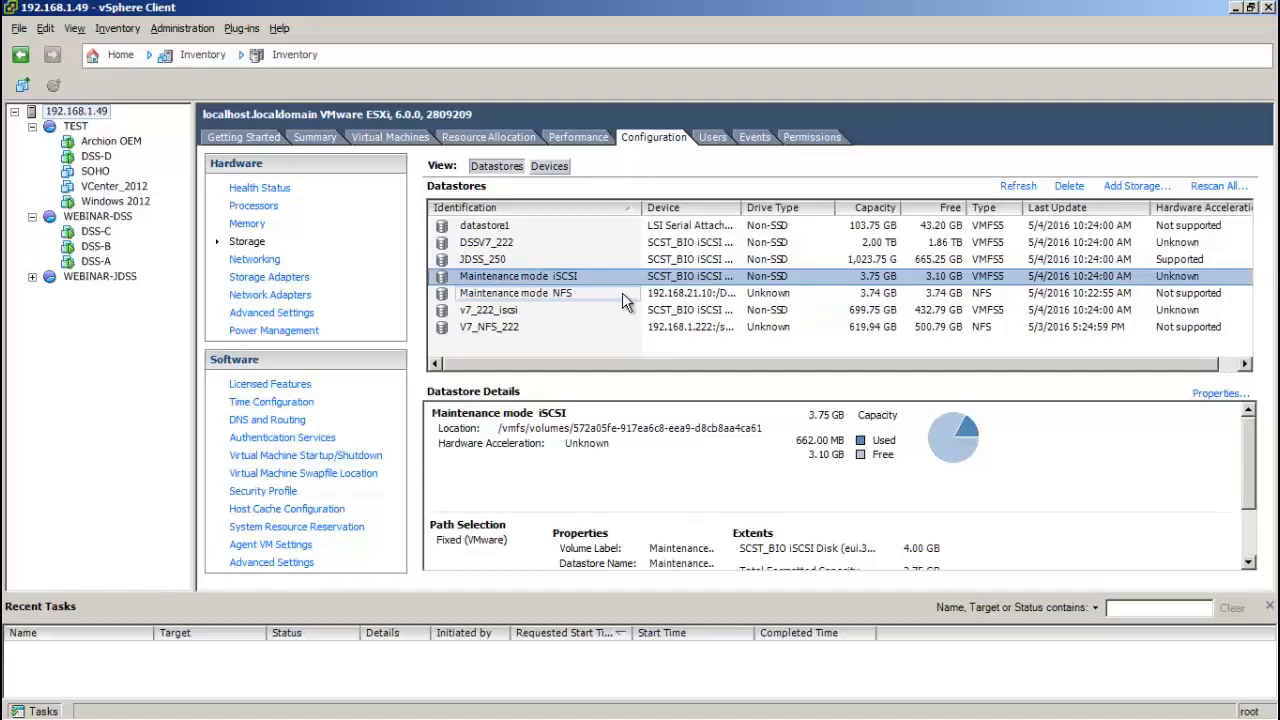
left_click(622, 292)
right_click(622, 292)
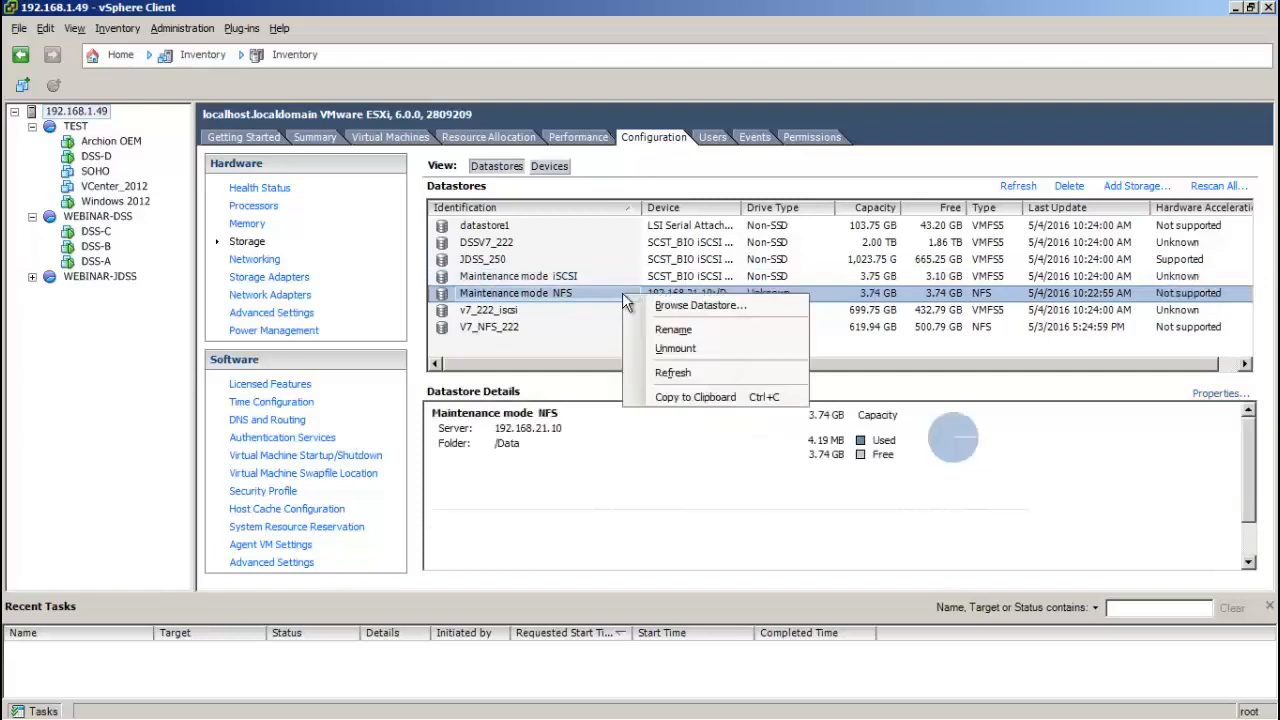
left_click(664, 306)
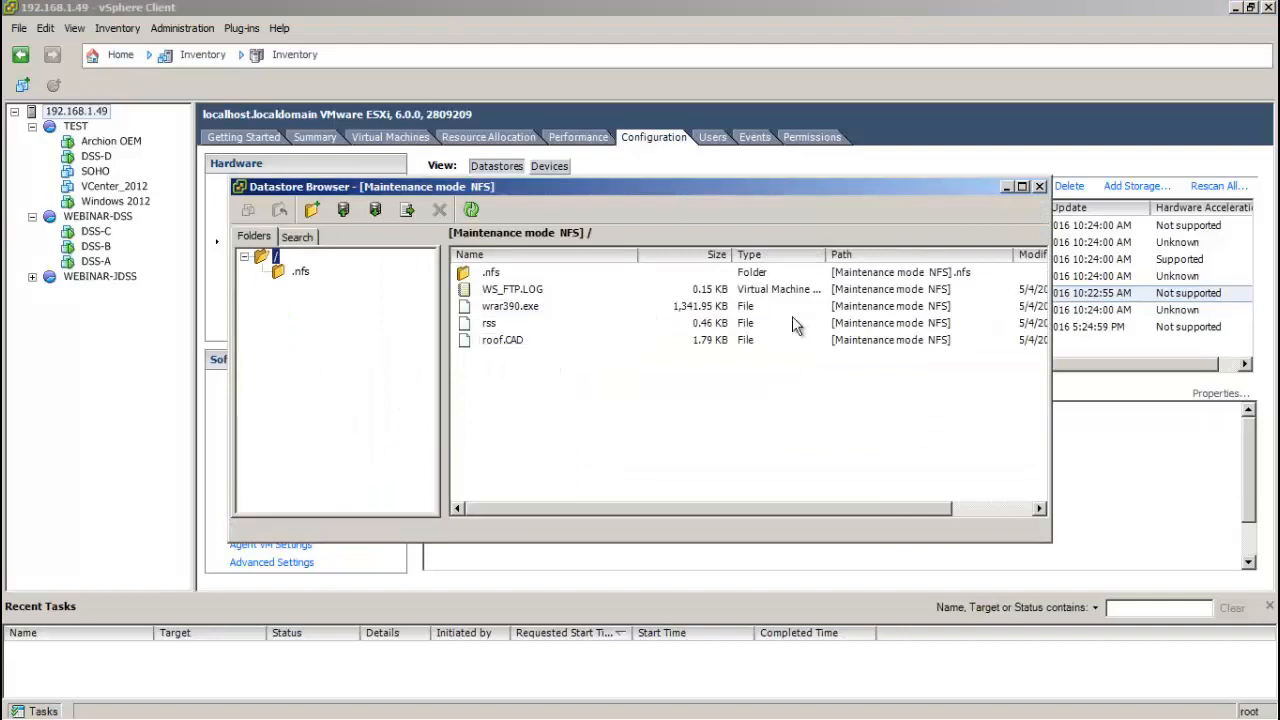
left_click(1039, 186)
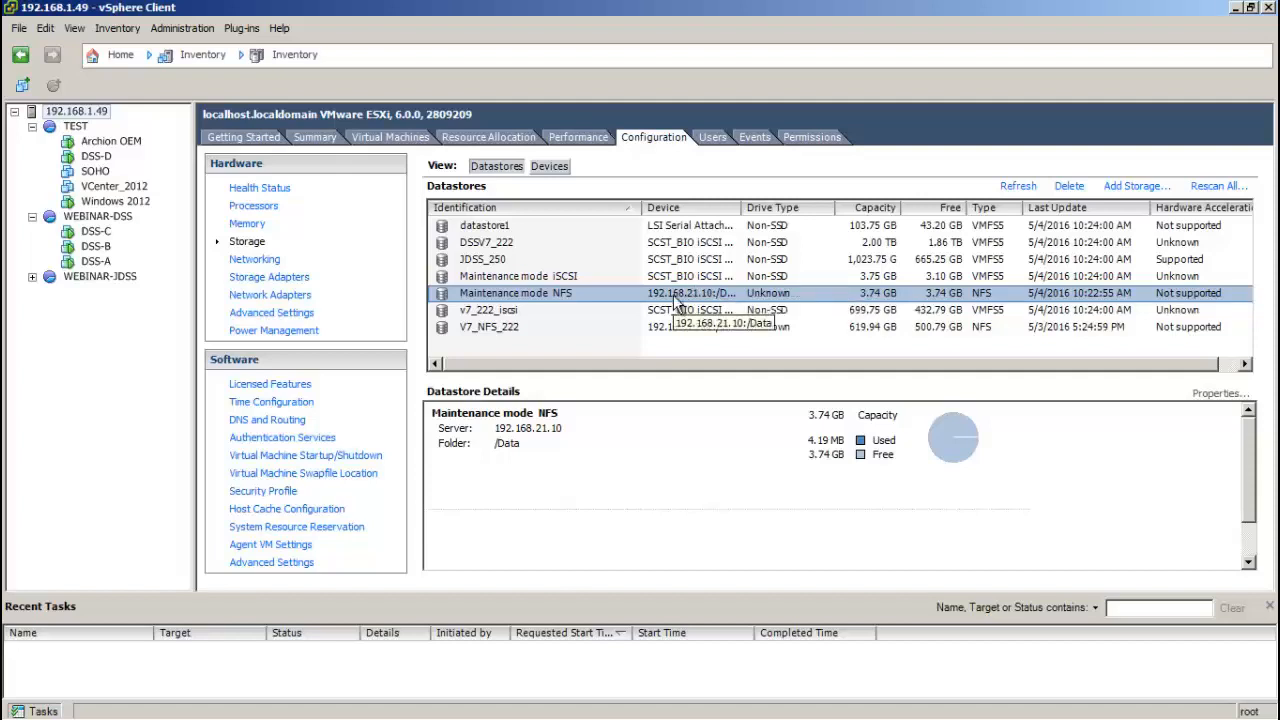
Step: Back on dss-a's failover page, note the Ready for Start status and scroll to iSCSI resources
key("alt+Tab")
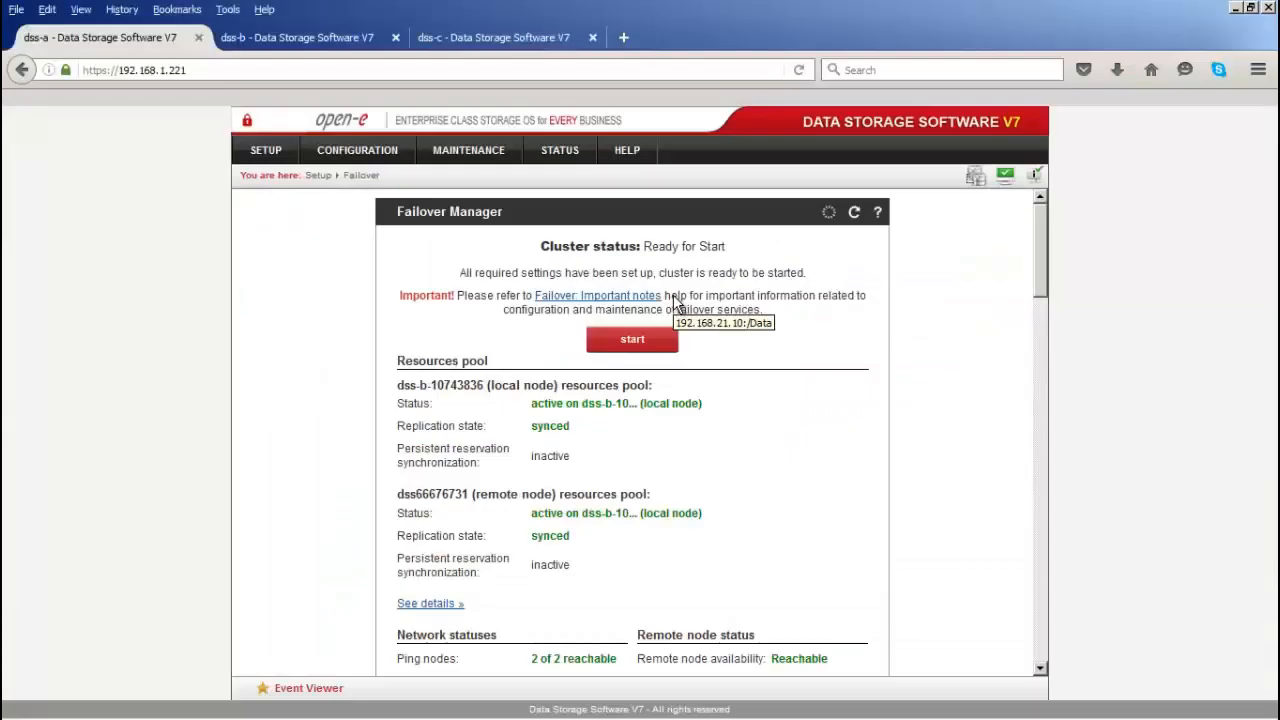
left_click_drag(727, 248, 646, 241)
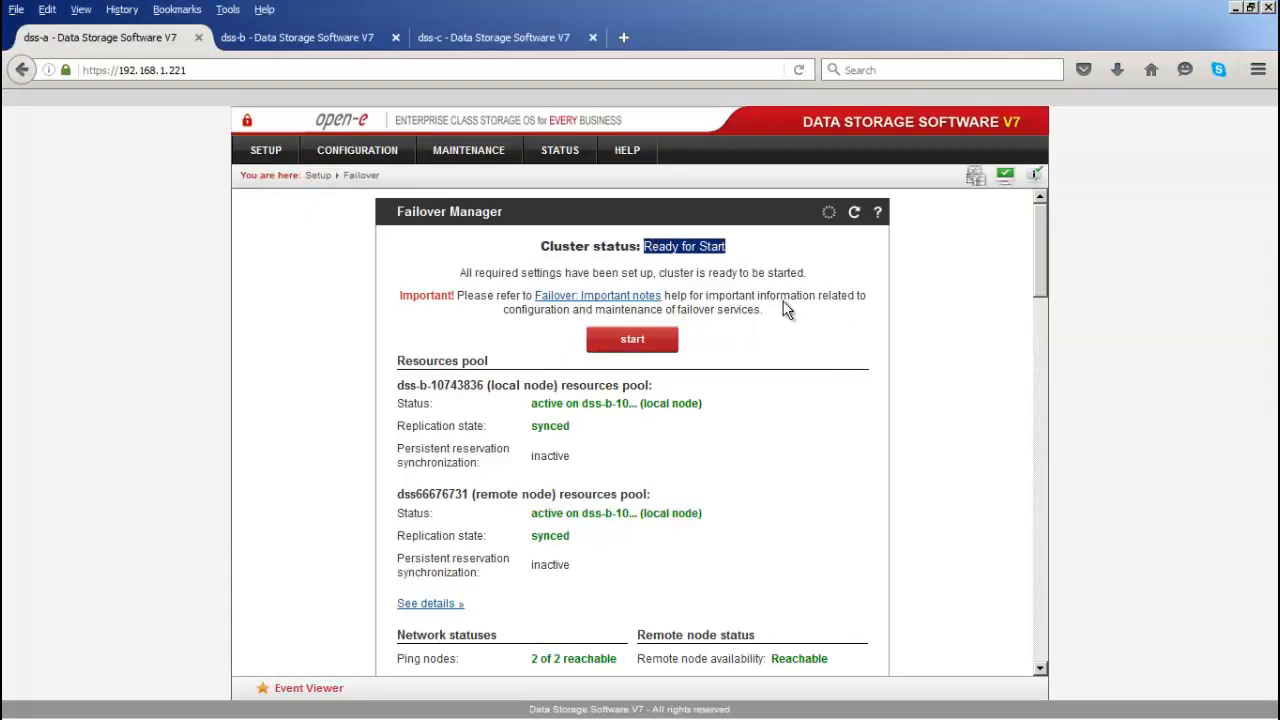
scroll(785, 309, "down", 10)
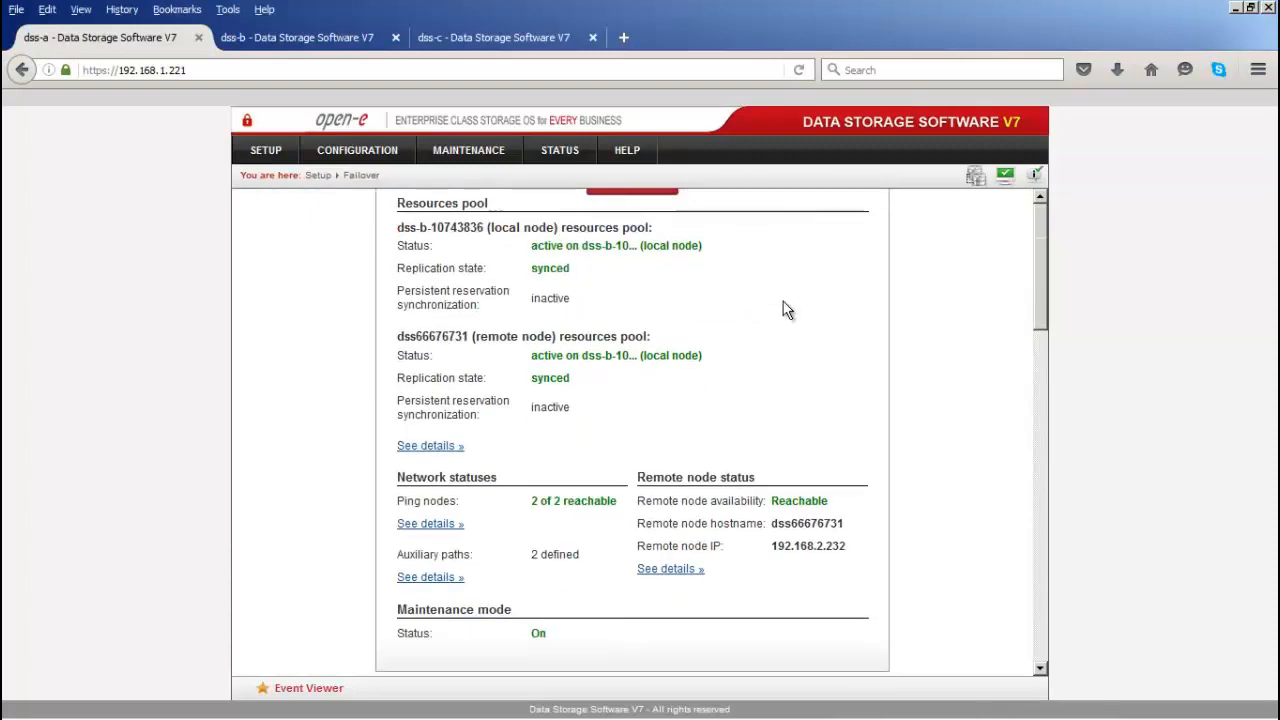
scroll(785, 309, "down", 10)
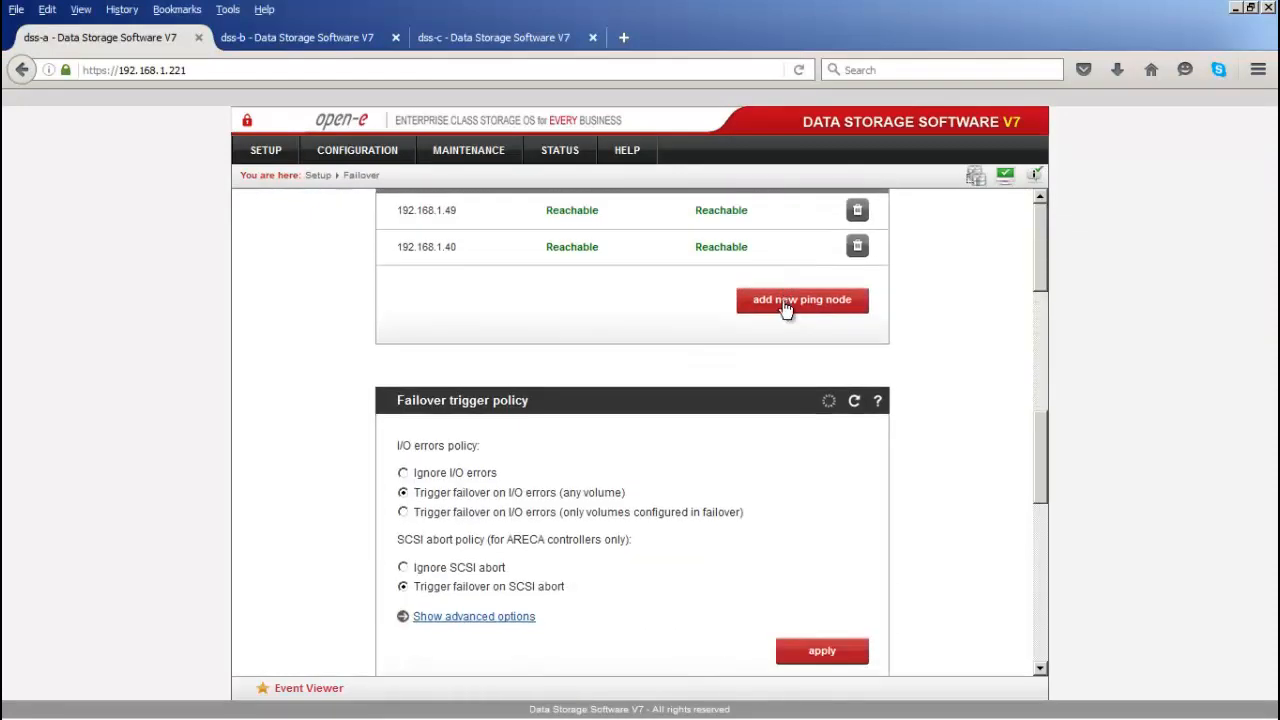
scroll(783, 309, "down", 2)
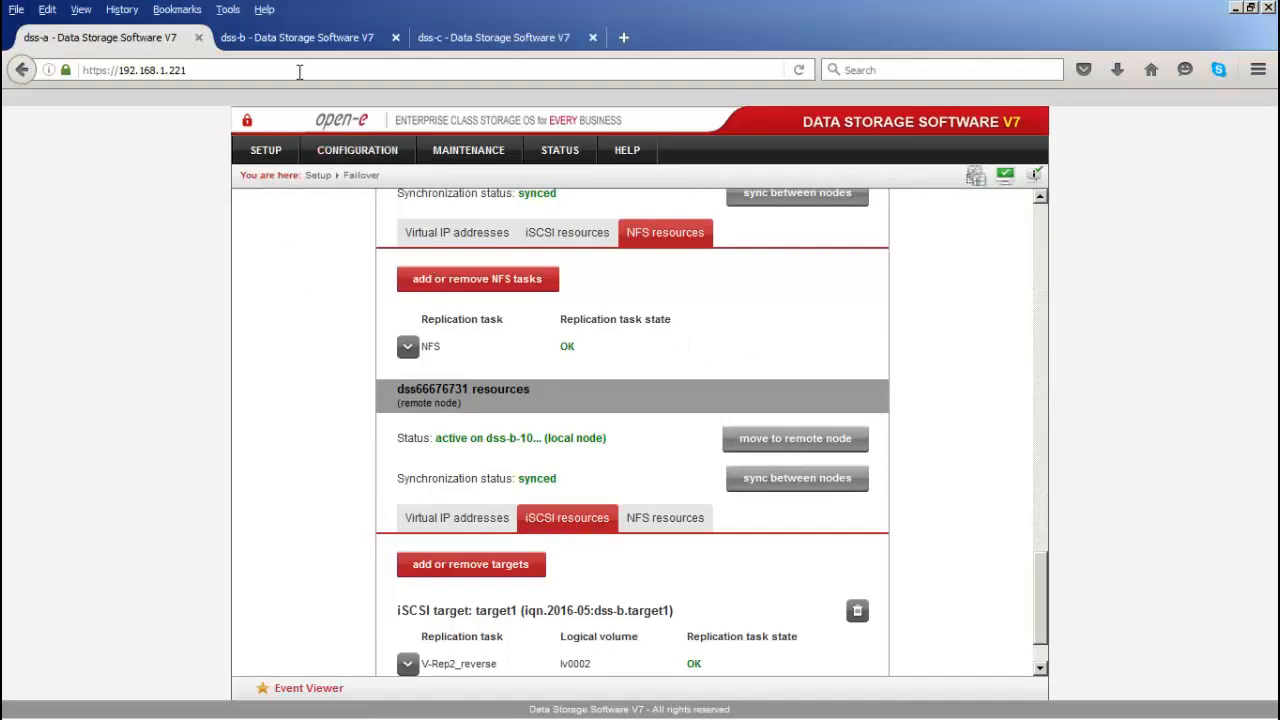
Step: Delete the content of unit S001 on 192.168.1.232 via extended tools option 14, Delete content of units
left_click(303, 39)
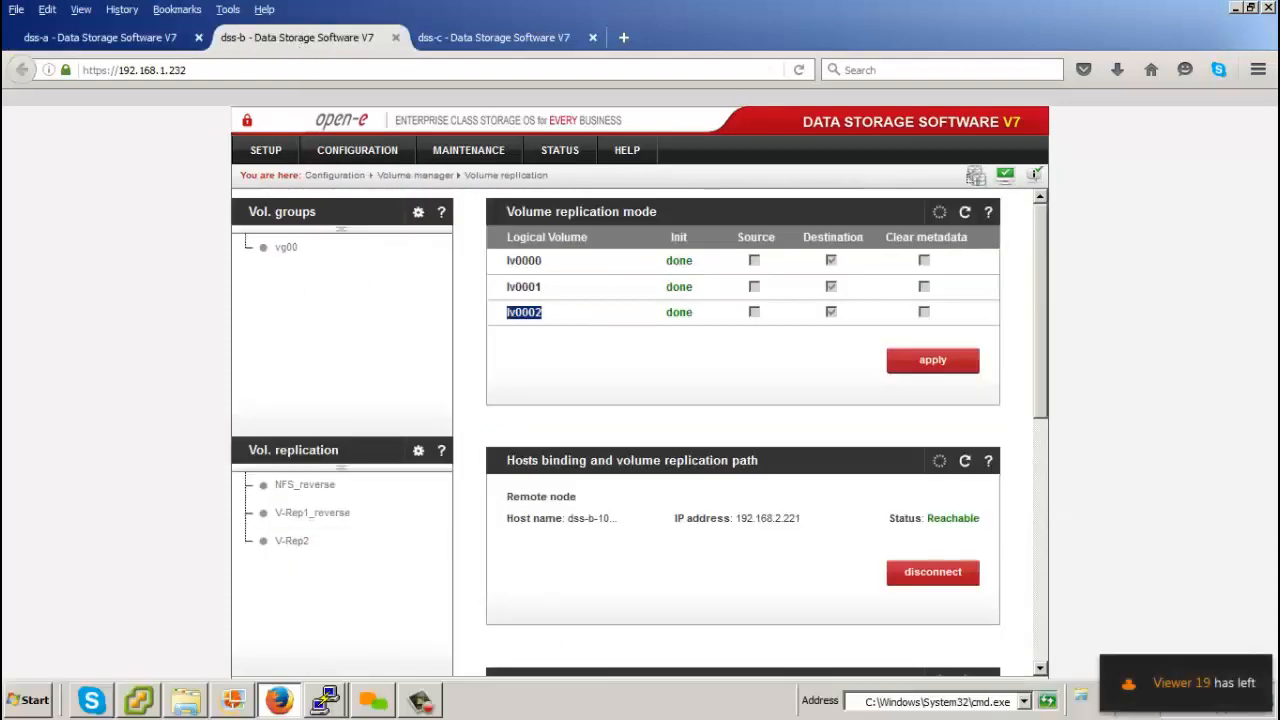
left_click(324, 700)
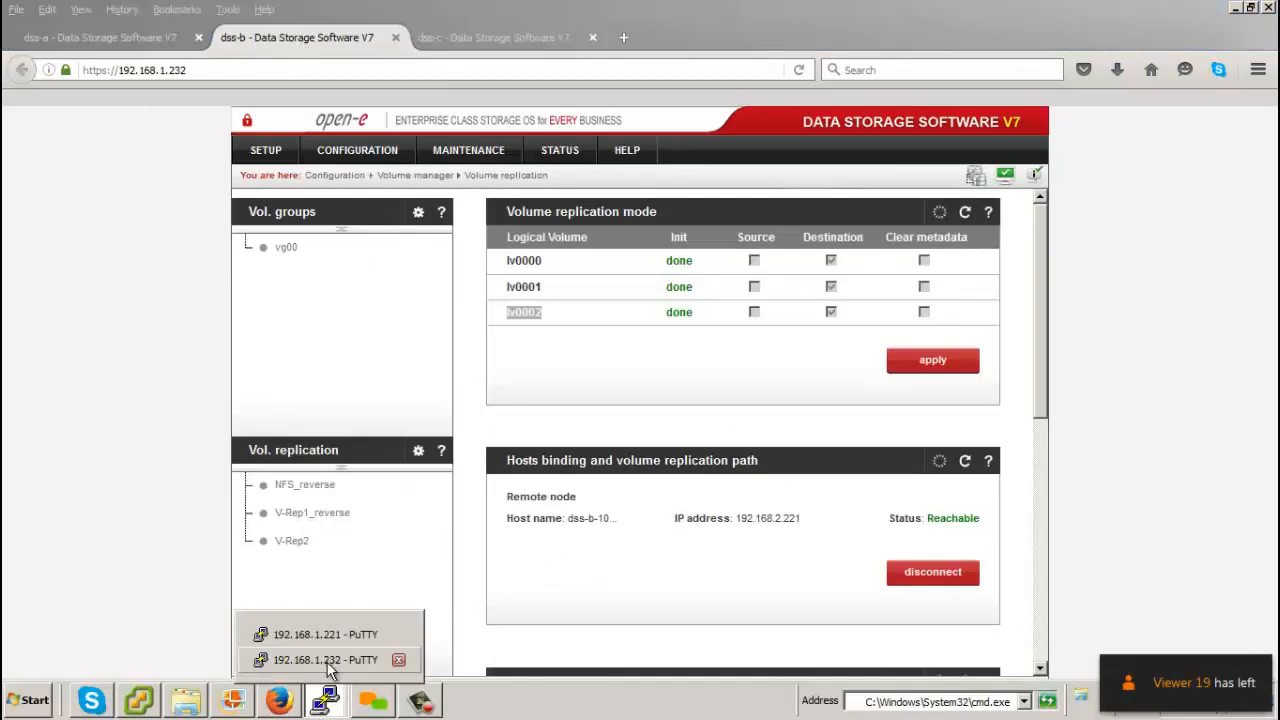
left_click(328, 660)
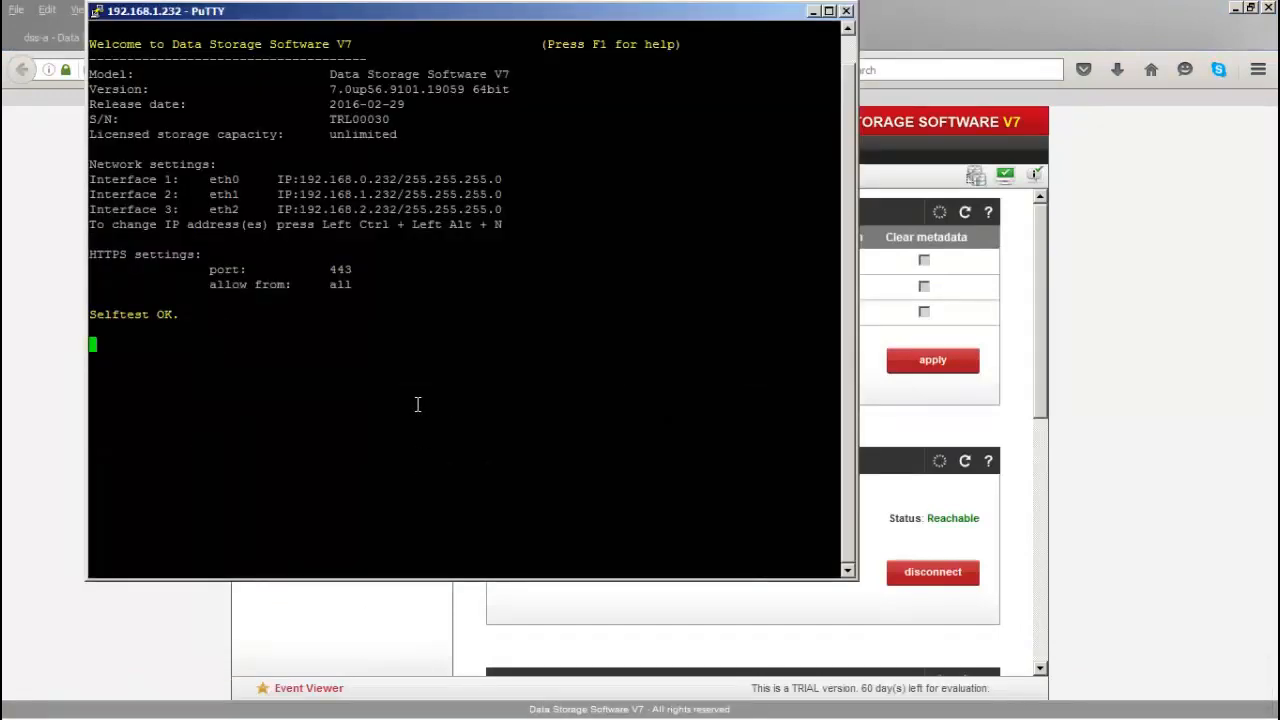
key("ctrl+alt+x")
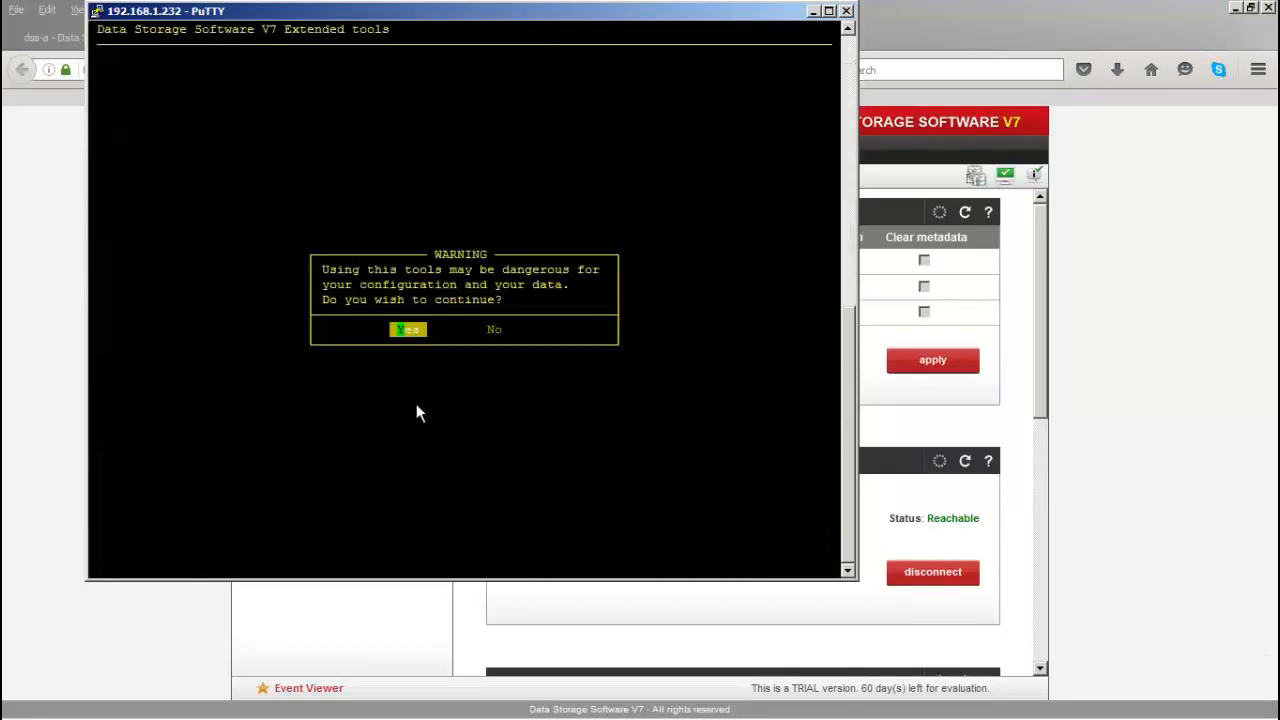
key("Return")
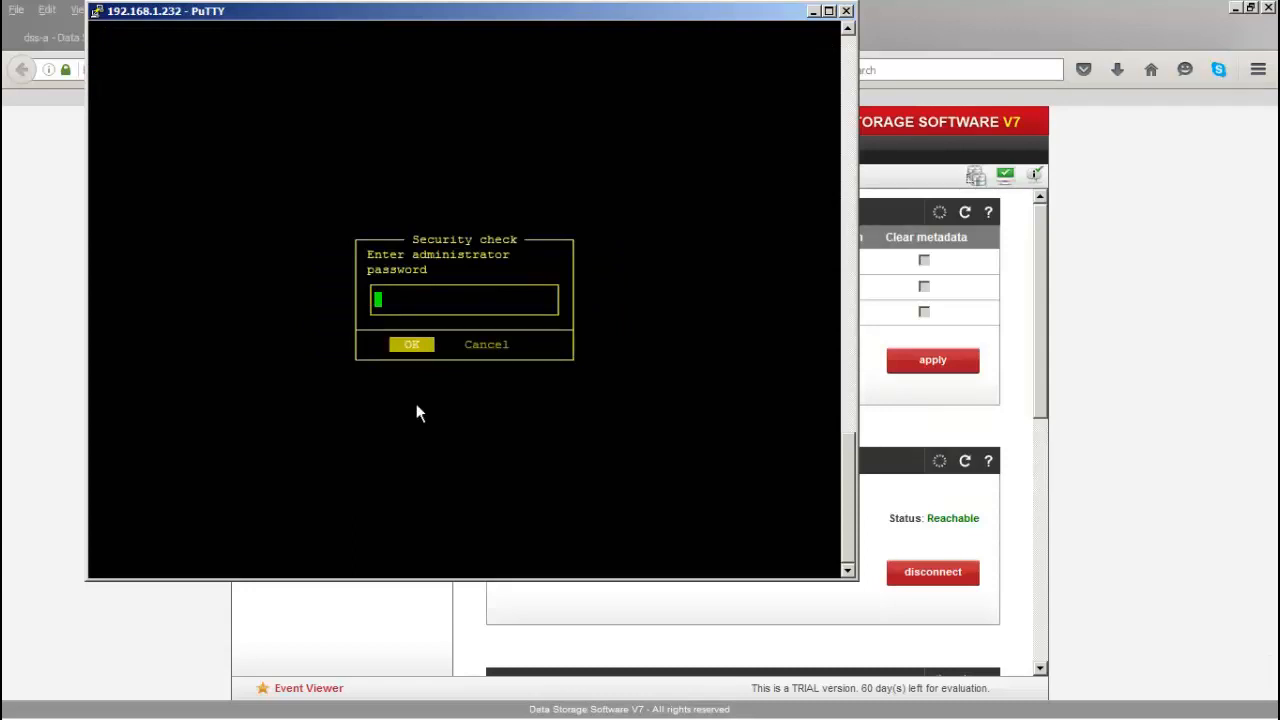
key("Return")
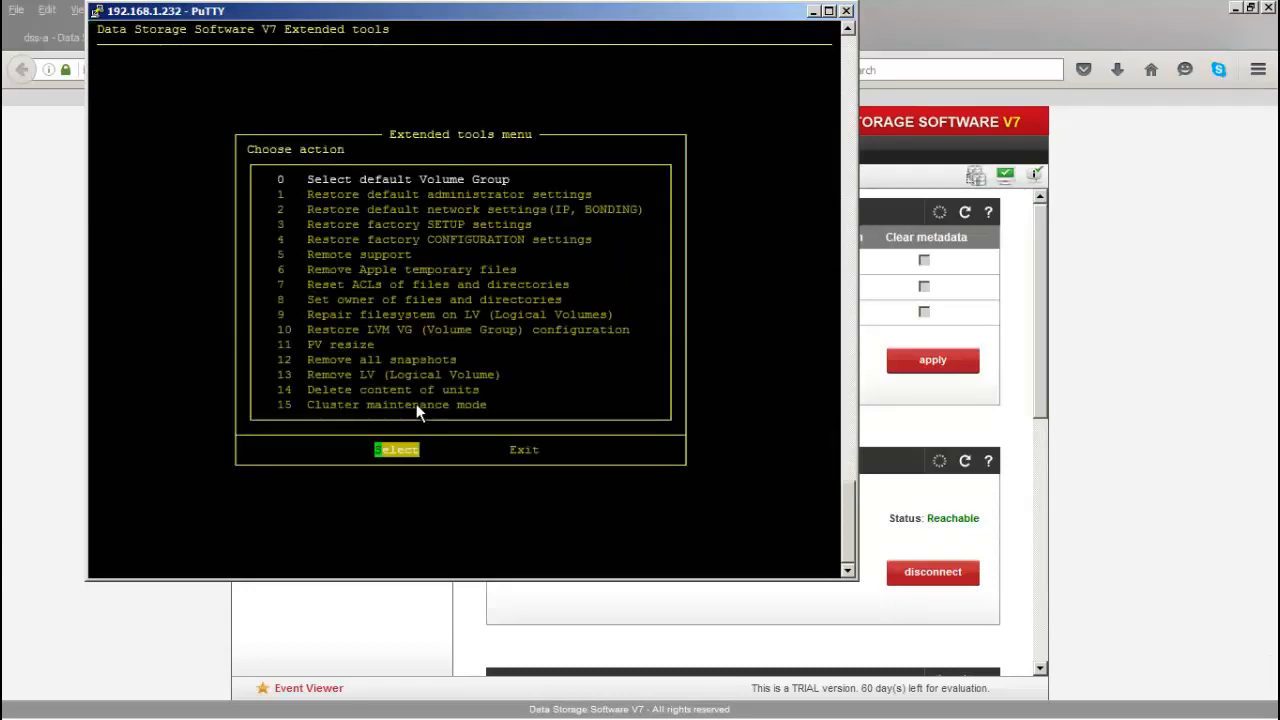
key("Down")
key("Down")
key("Down")
key("Down")
key("Down")
key("Down")
key("Down")
key("Down")
key("Down")
key("Down")
key("Down")
key("Down")
key("Down")
key("Down")
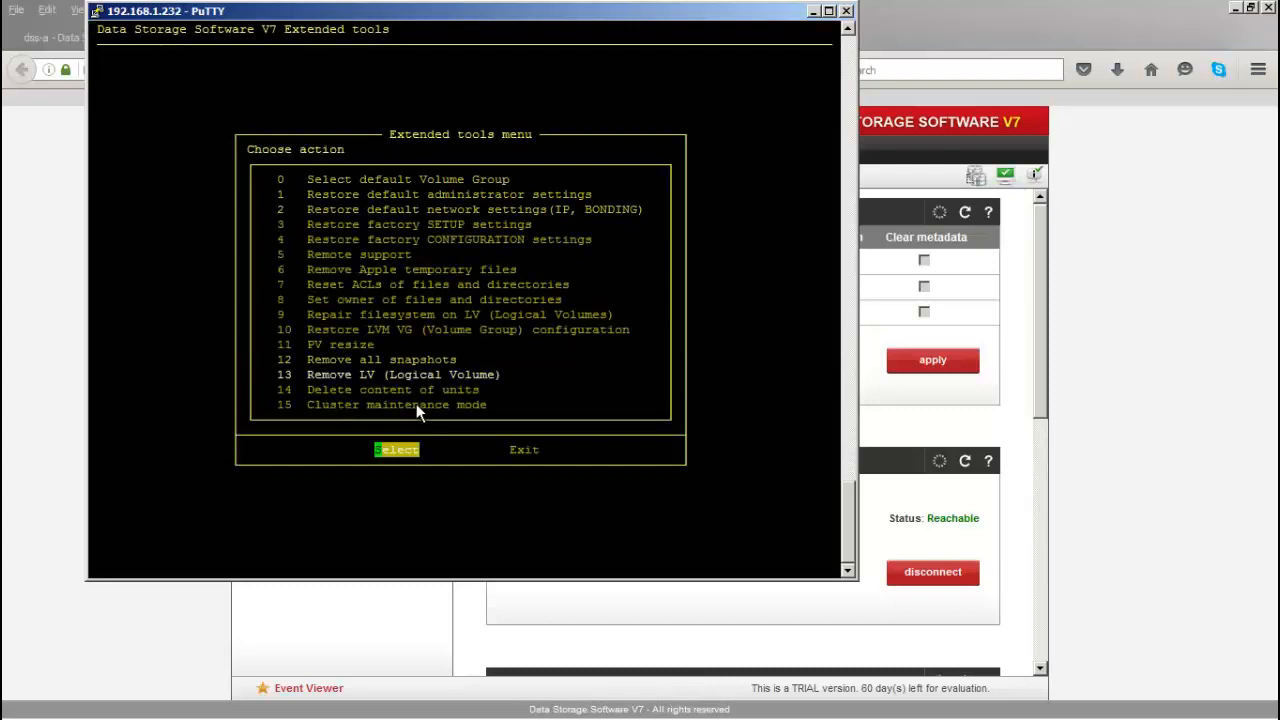
key("Return")
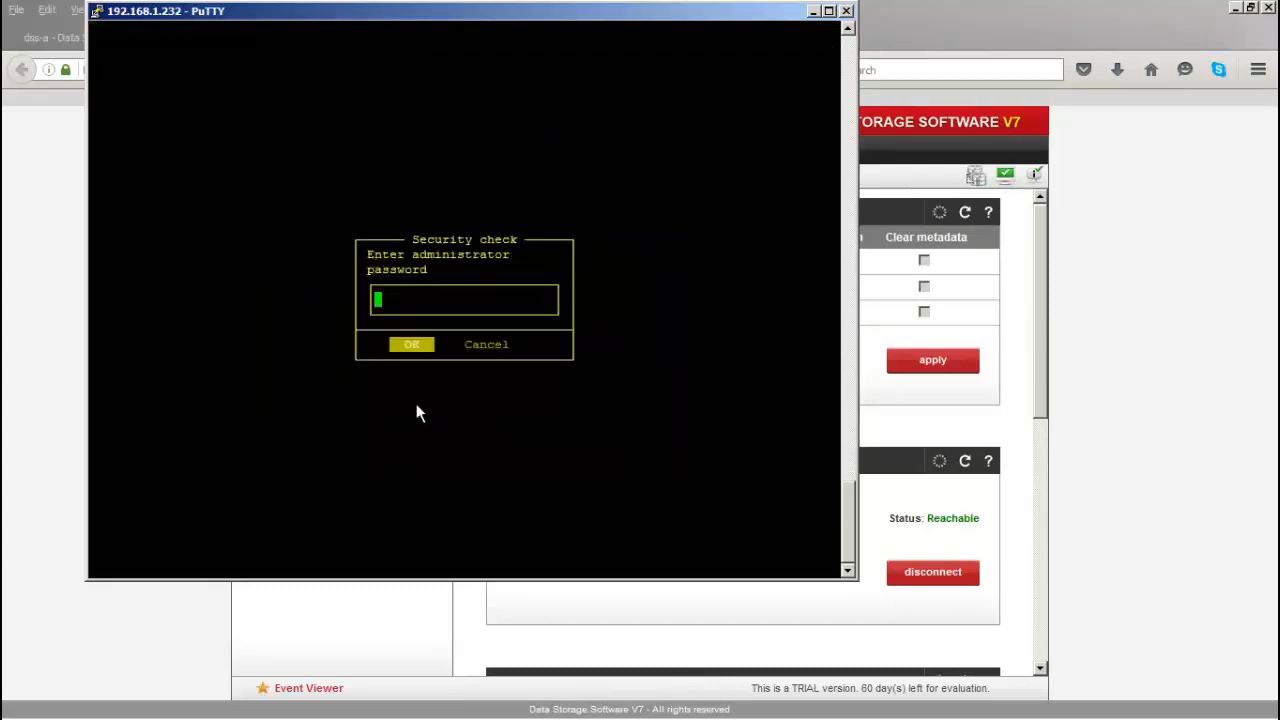
key("Return")
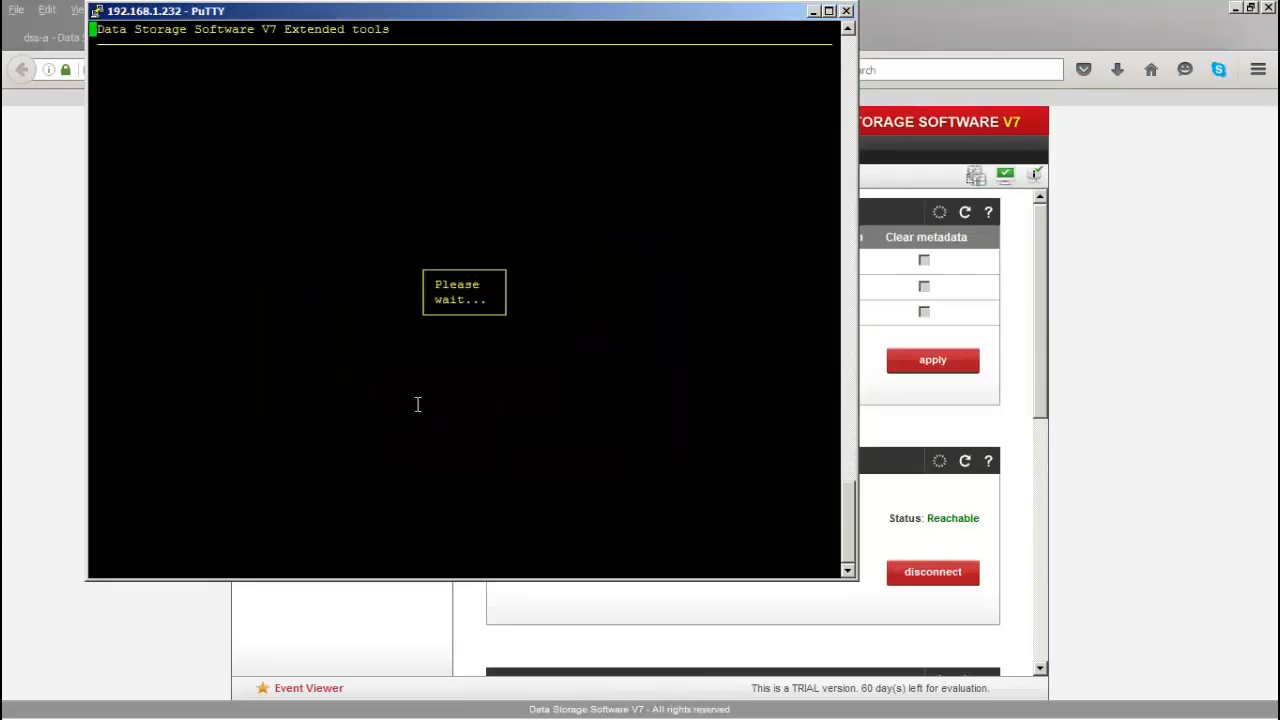
key("space")
key("Return")
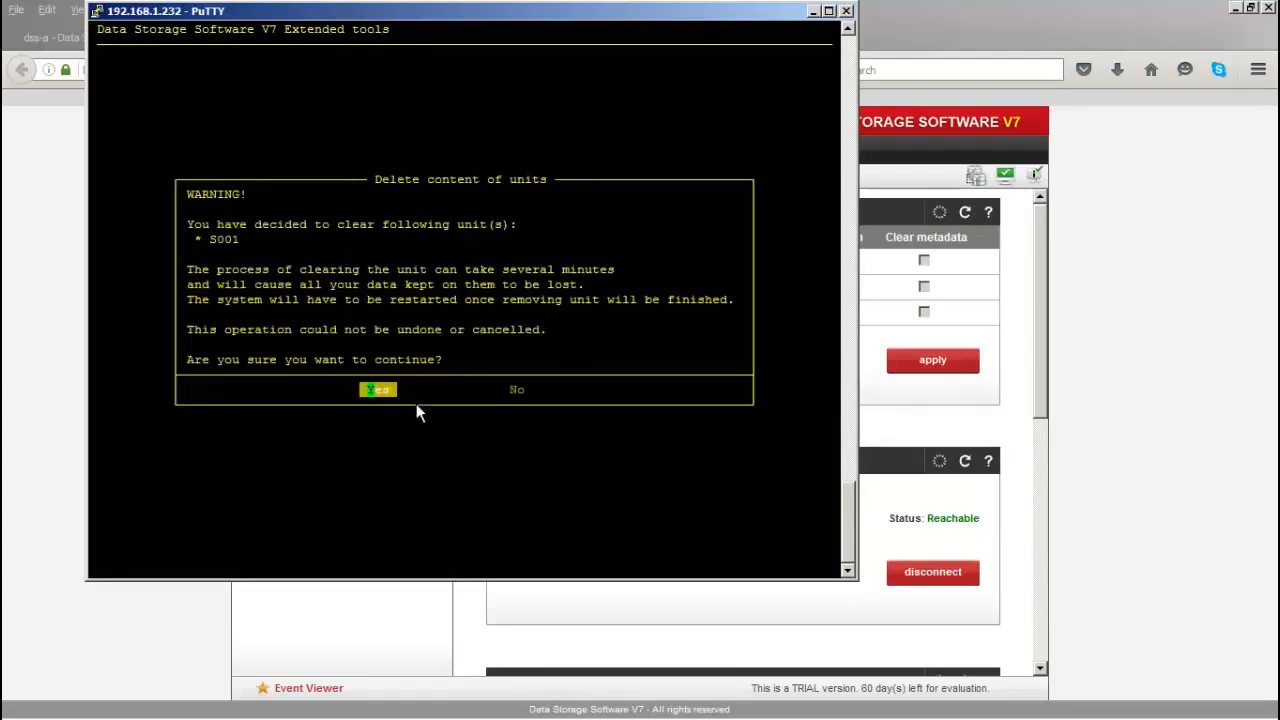
key("Return")
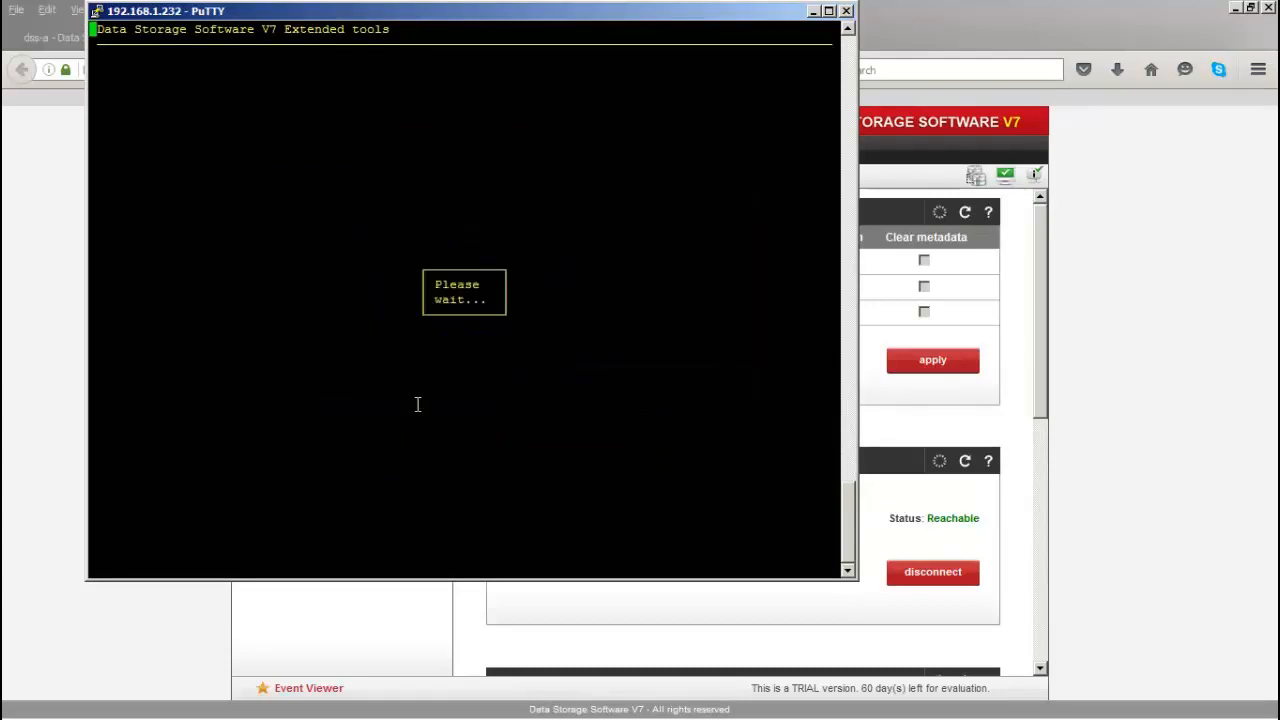
Step: Check vg00's logical volumes in dss-b's web GUI, then confirm the node restart and minimize PuTTY
left_click(74, 217)
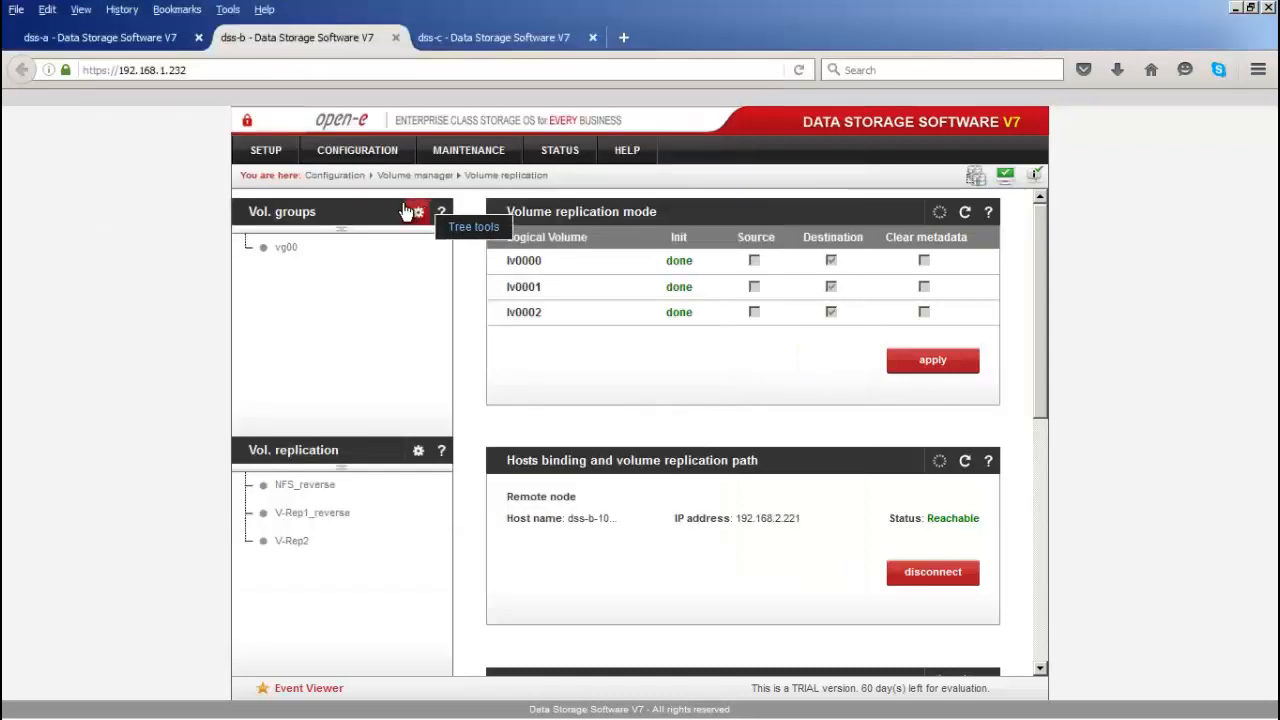
left_click(292, 248)
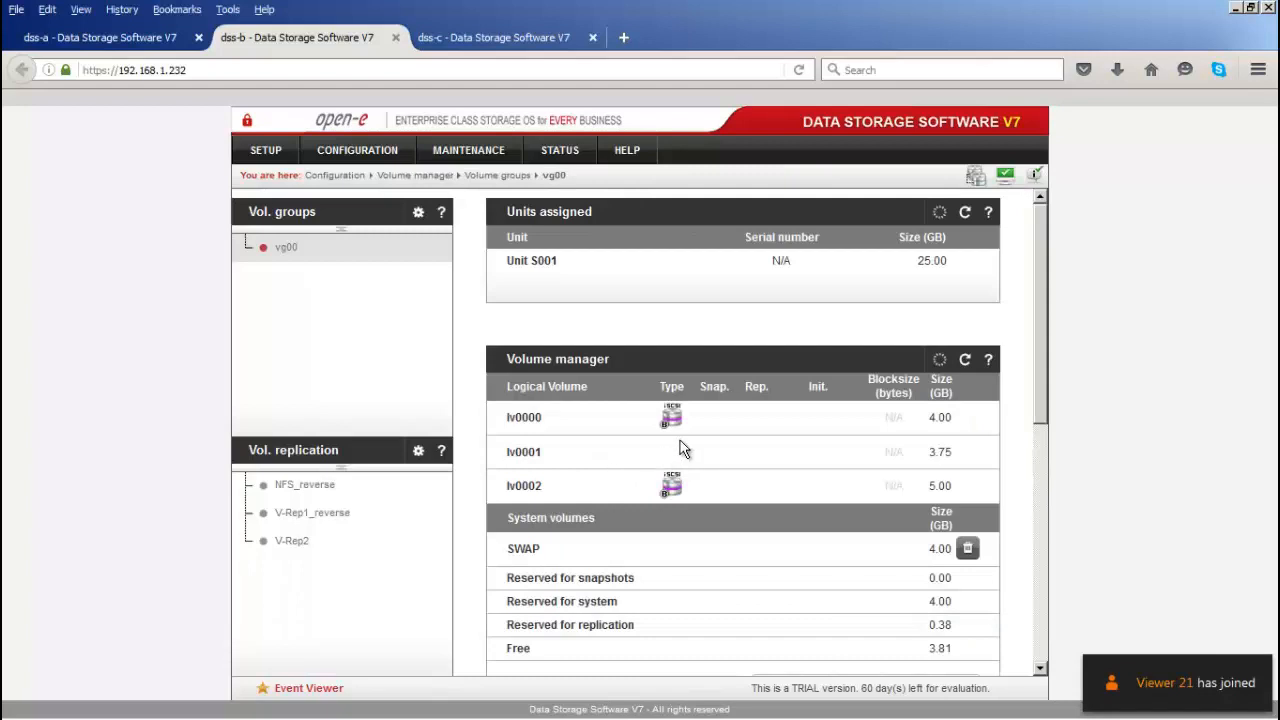
mouse_move(172, 714)
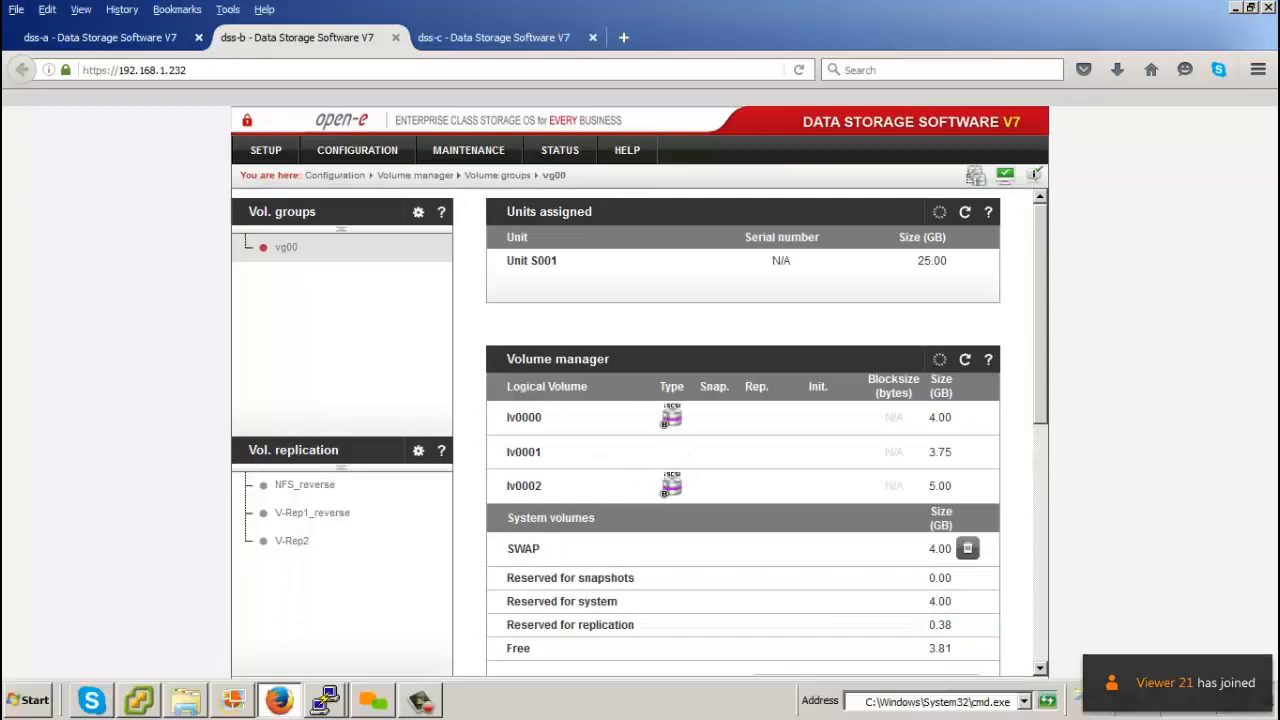
left_click(330, 704)
left_click(326, 666)
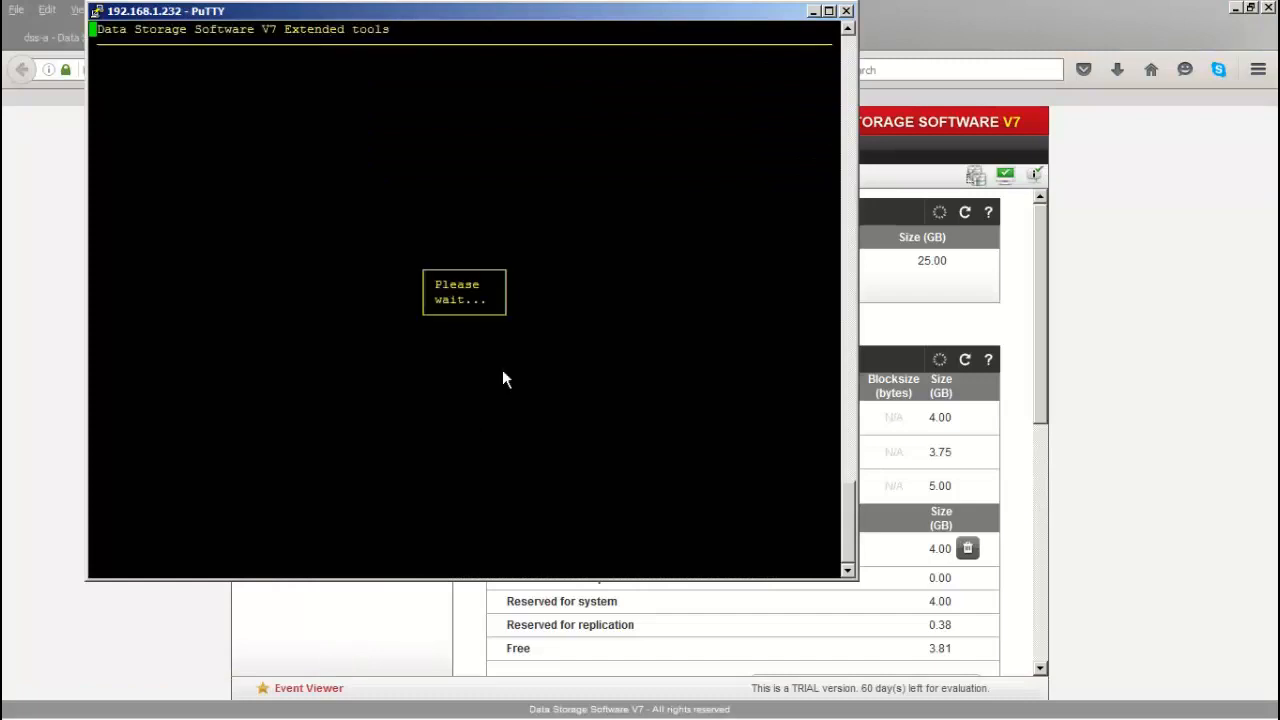
key("Return")
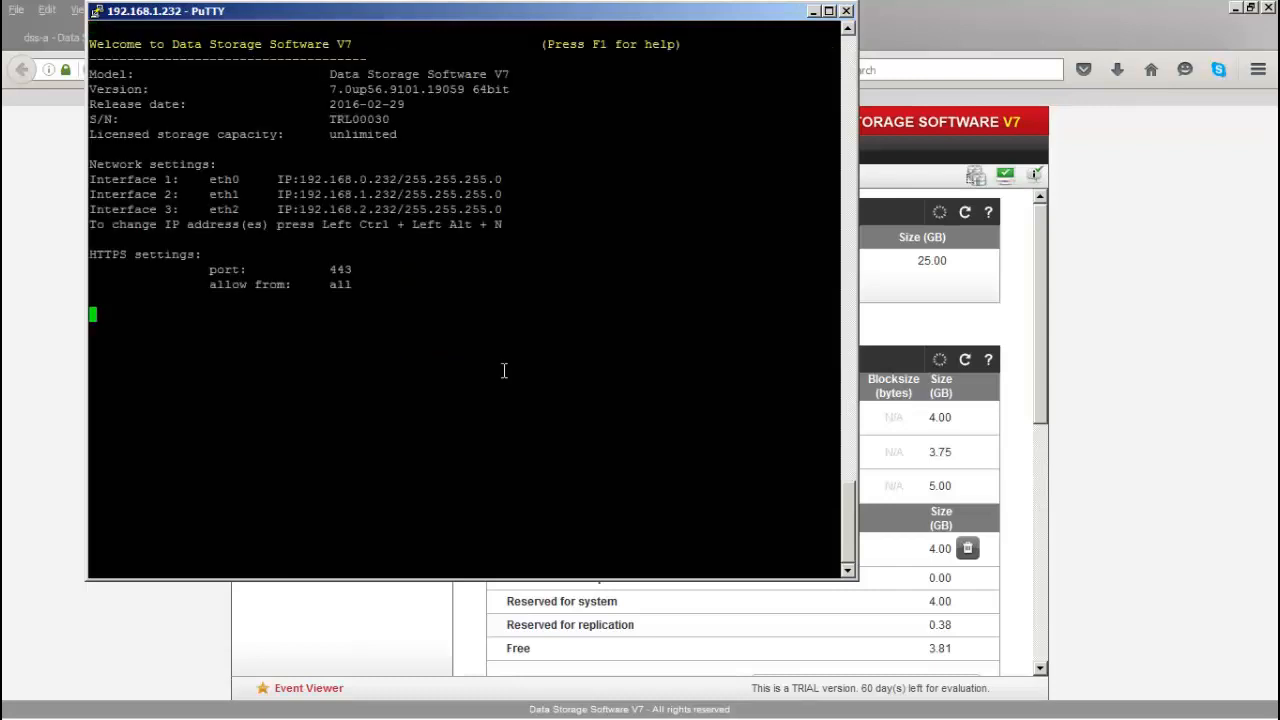
left_click(814, 11)
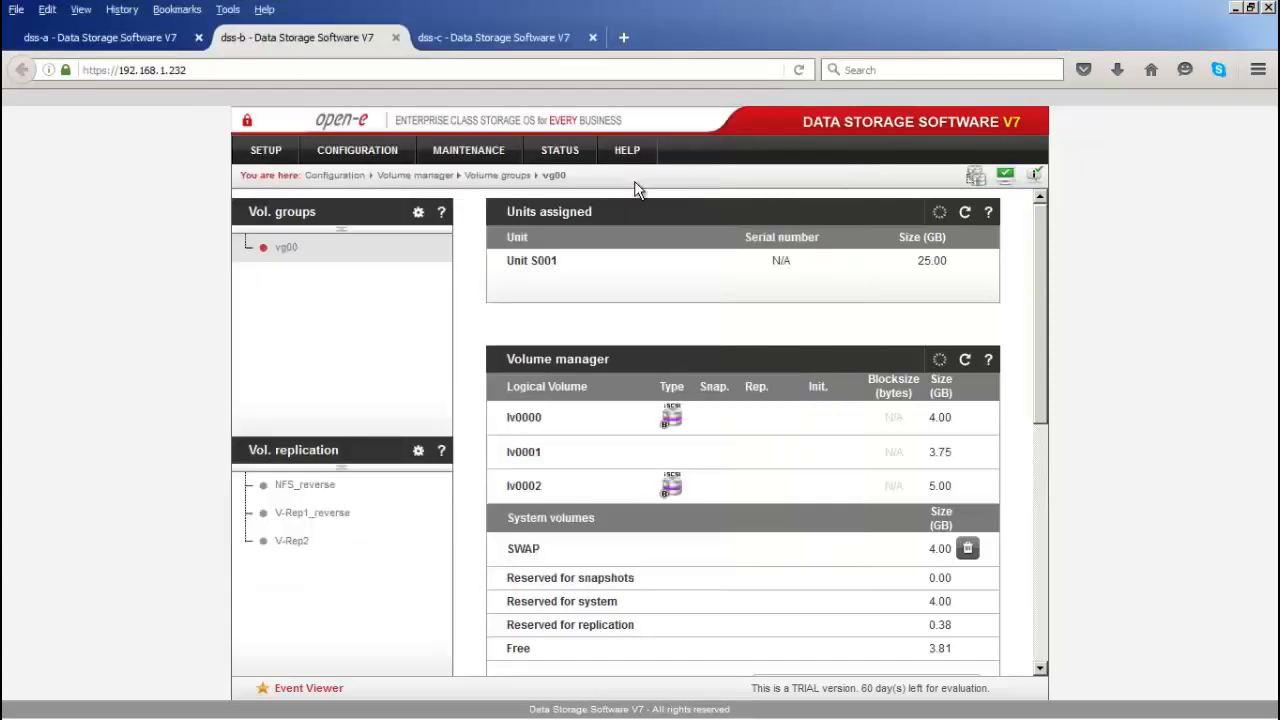
Step: Show dss-c's vg00 volume group with its three logical volumes, then return to dss-a
left_click(497, 38)
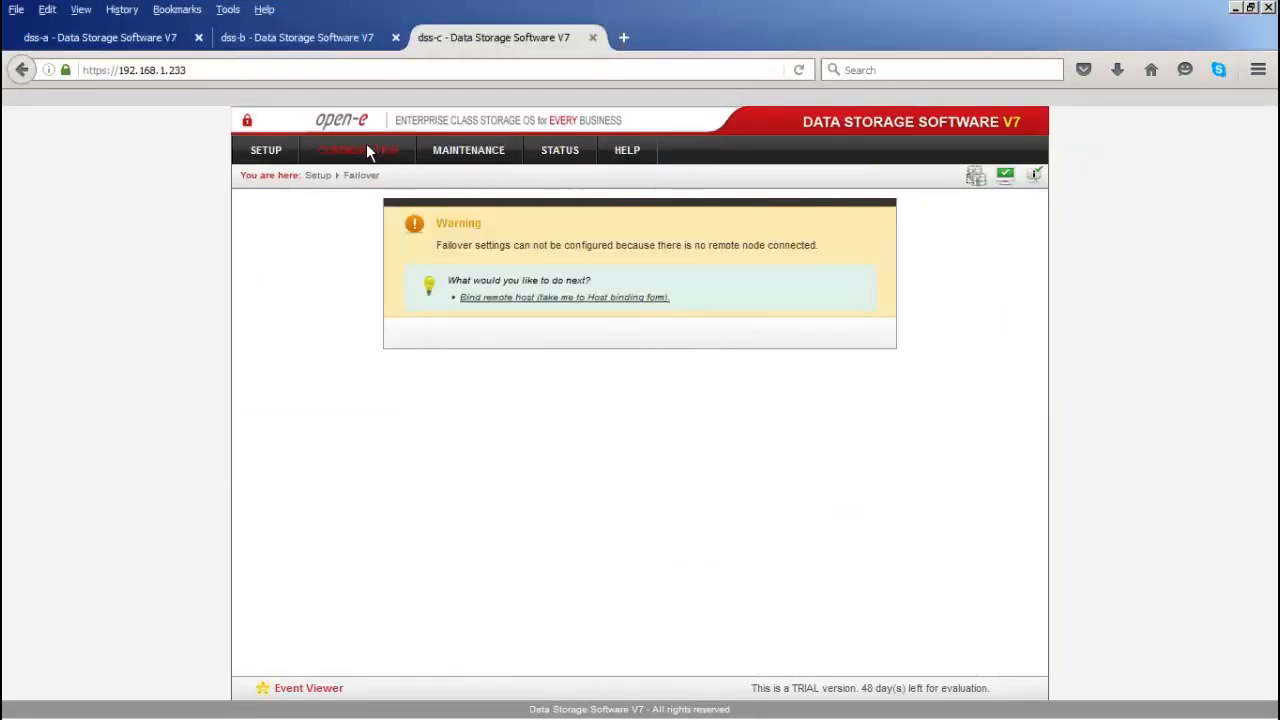
mouse_move(366, 150)
mouse_move(334, 177)
left_click(566, 180)
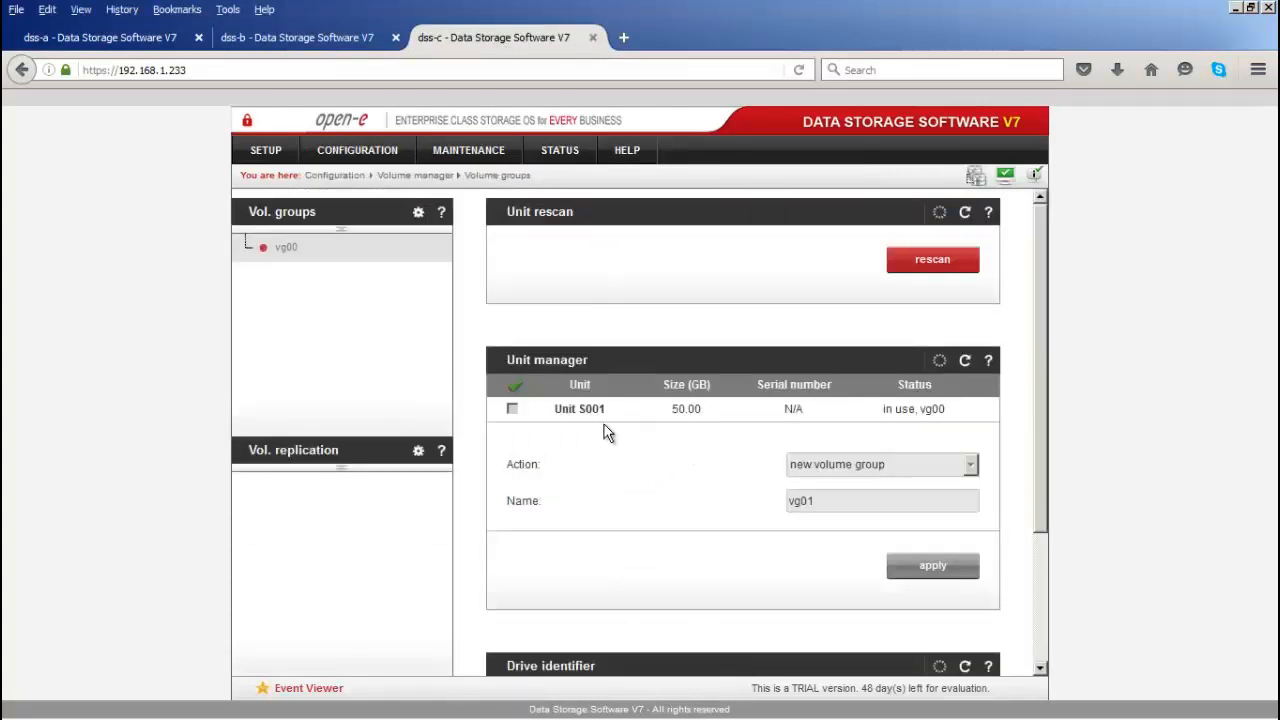
left_click(288, 246)
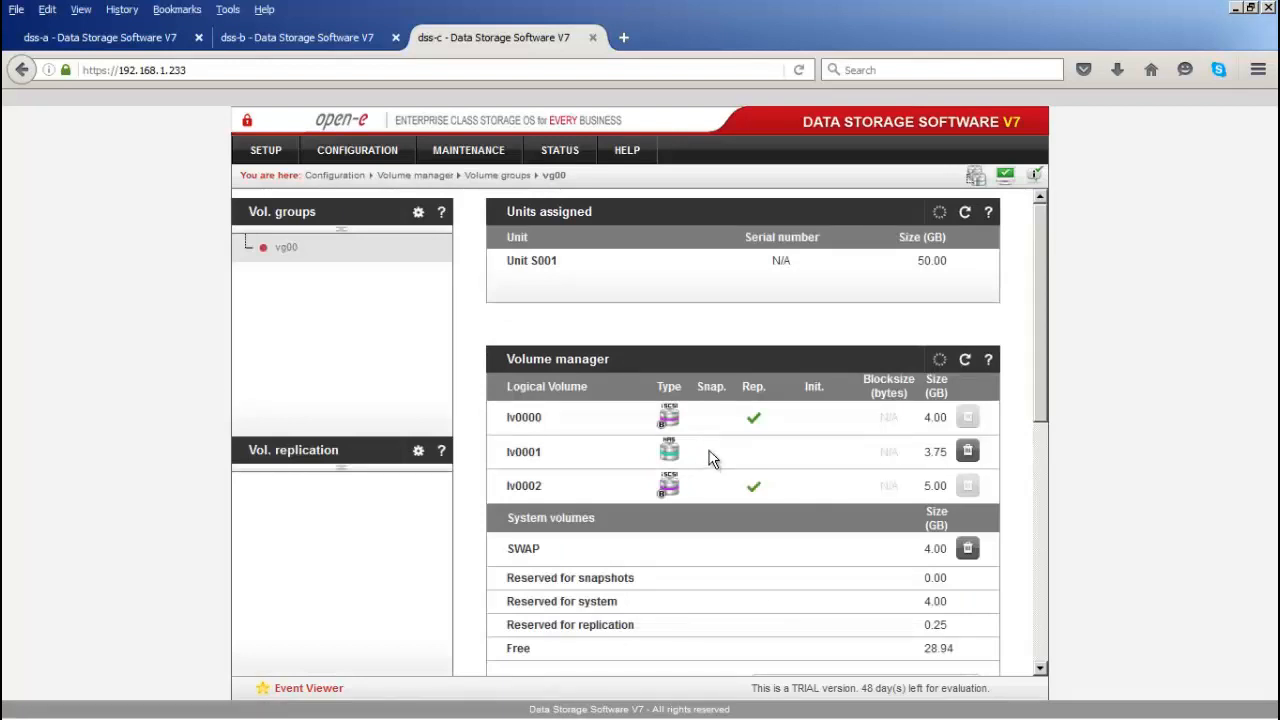
left_click(117, 37)
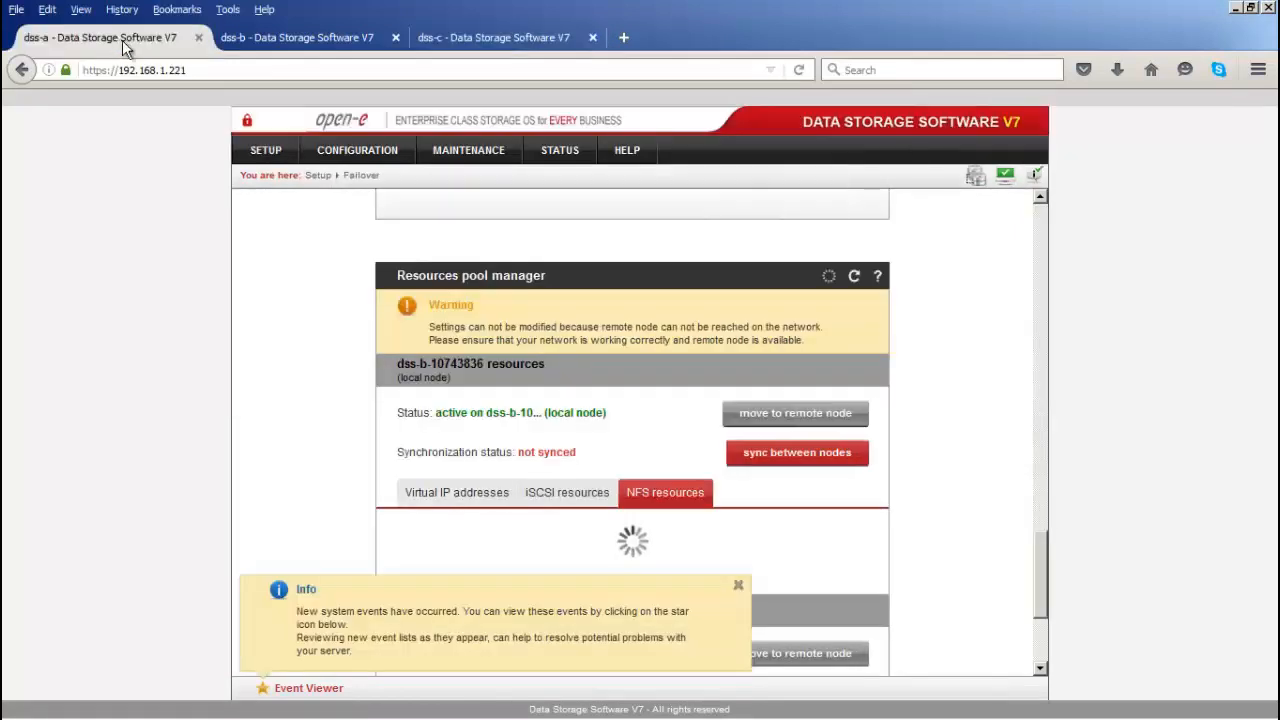
Step: Disconnect the bound remote node from dss-a's Volume replication Hosts binding
left_click(739, 587)
scroll(482, 643, "up", 3)
scroll(484, 650, "up", 12)
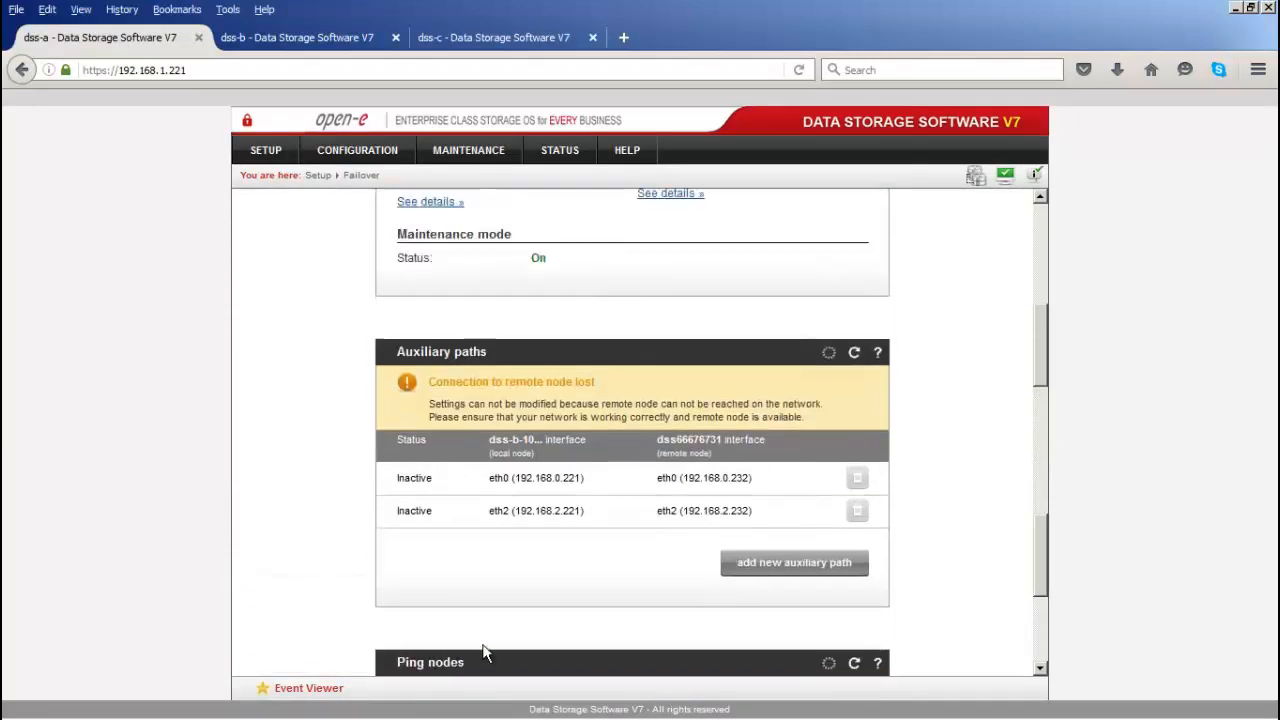
scroll(484, 650, "up", 5)
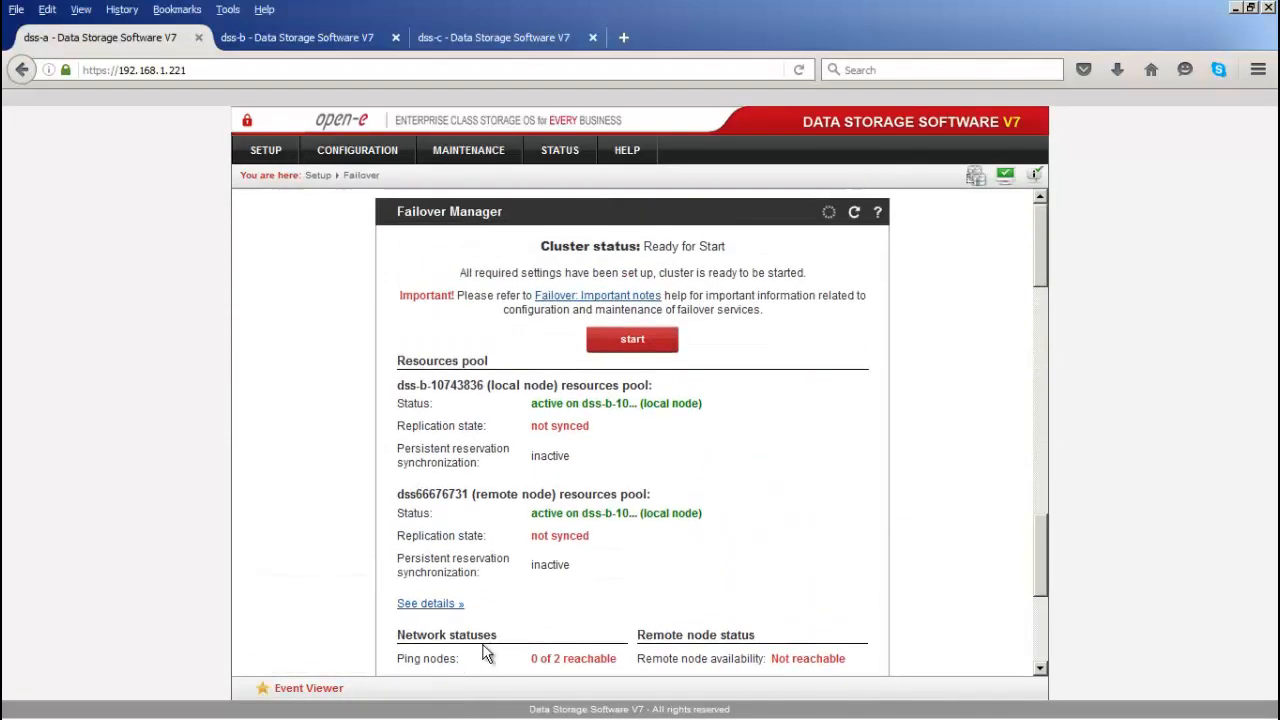
left_click(332, 154)
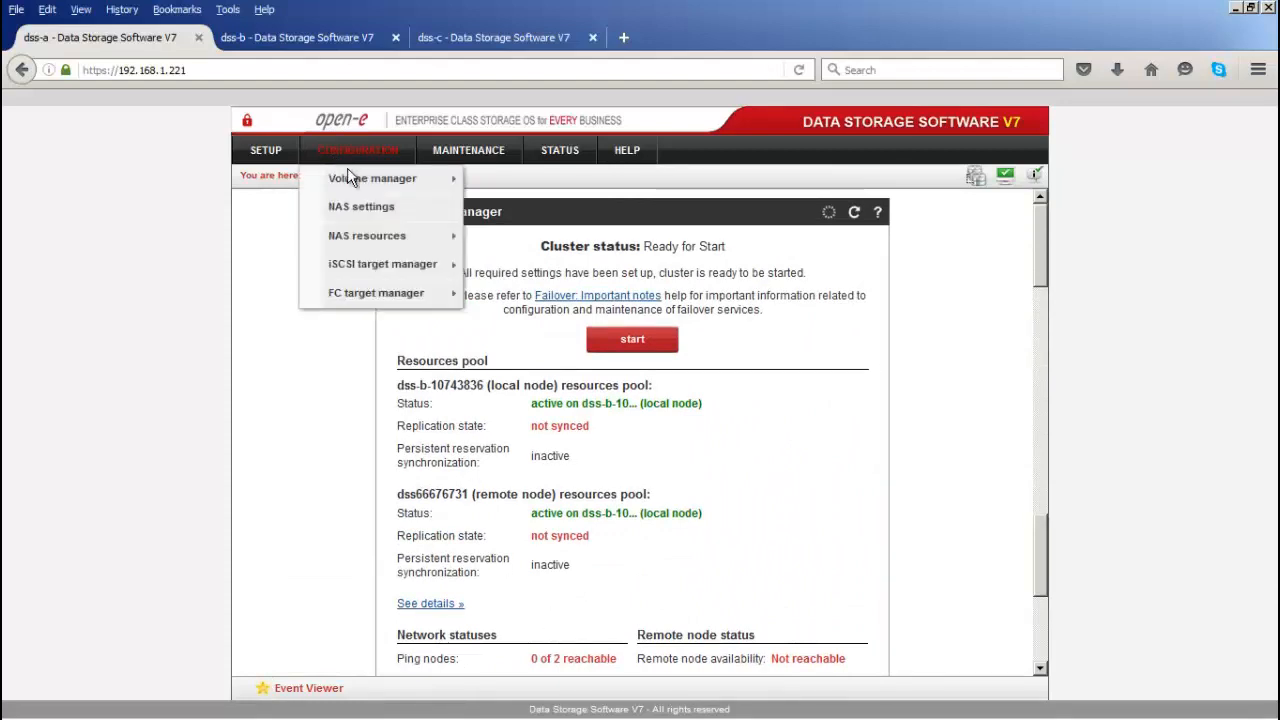
mouse_move(349, 178)
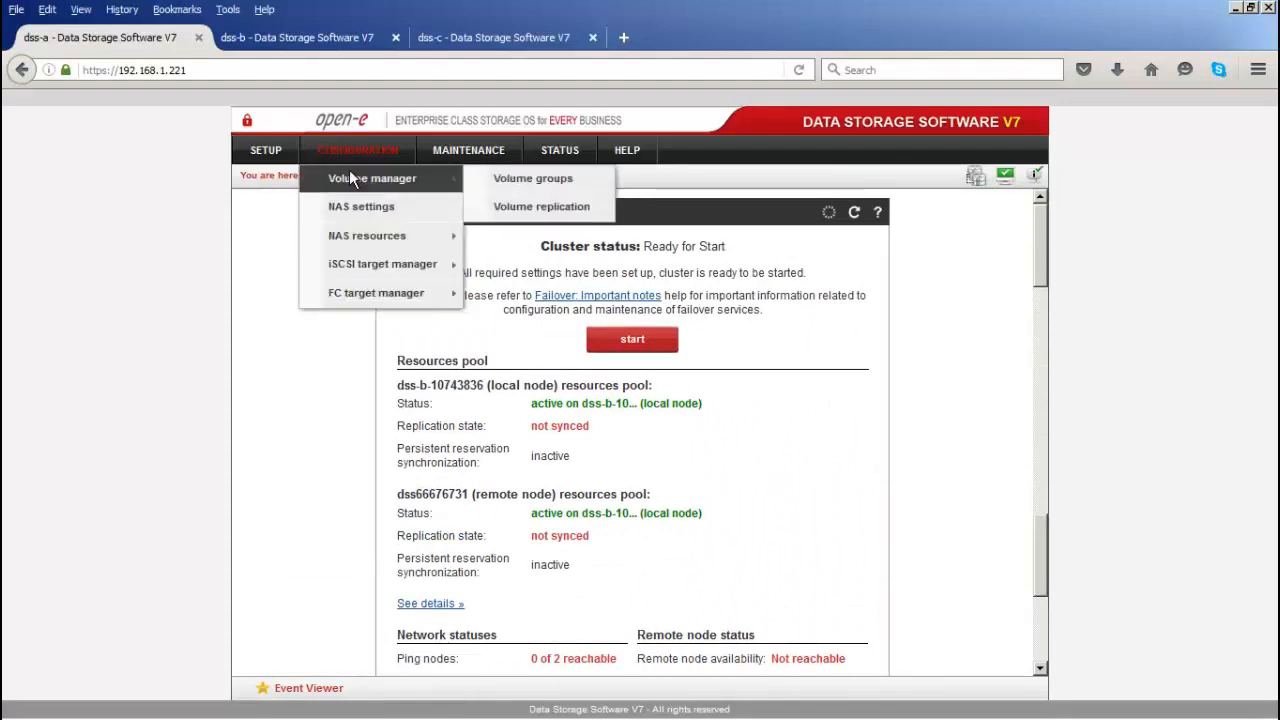
left_click(507, 208)
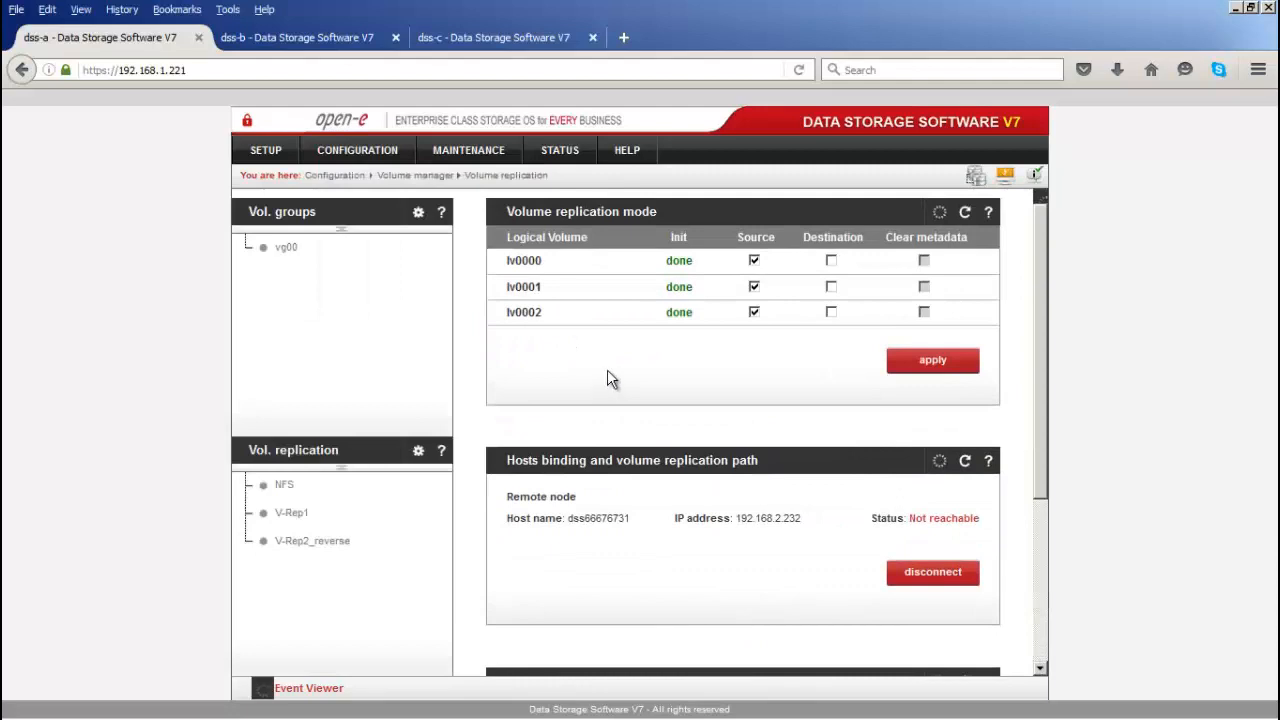
left_click(923, 584)
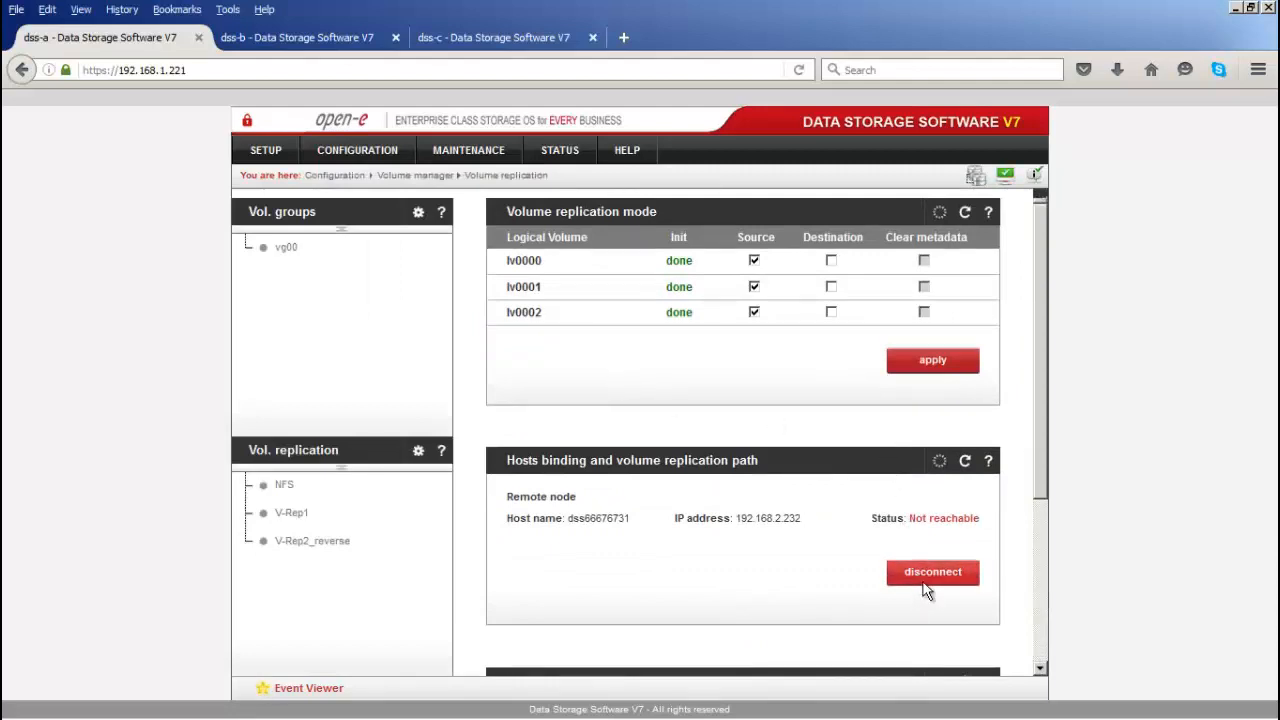
left_click(786, 569)
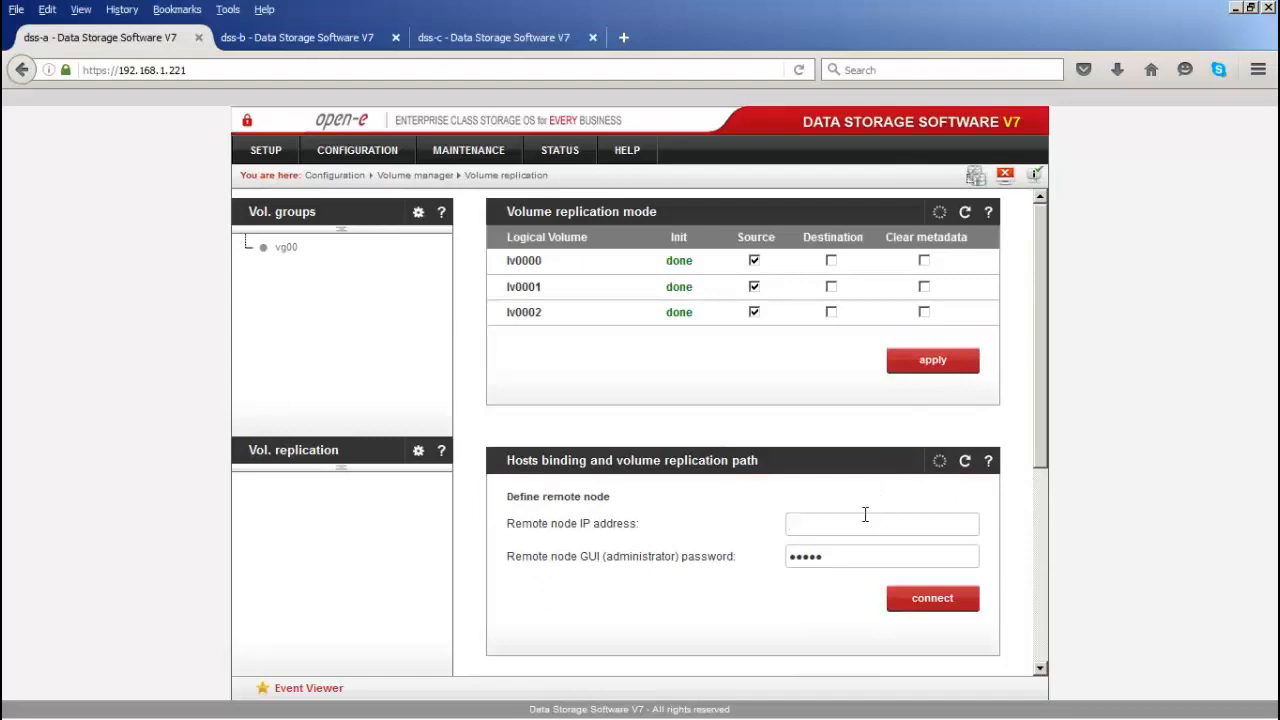
left_click(536, 39)
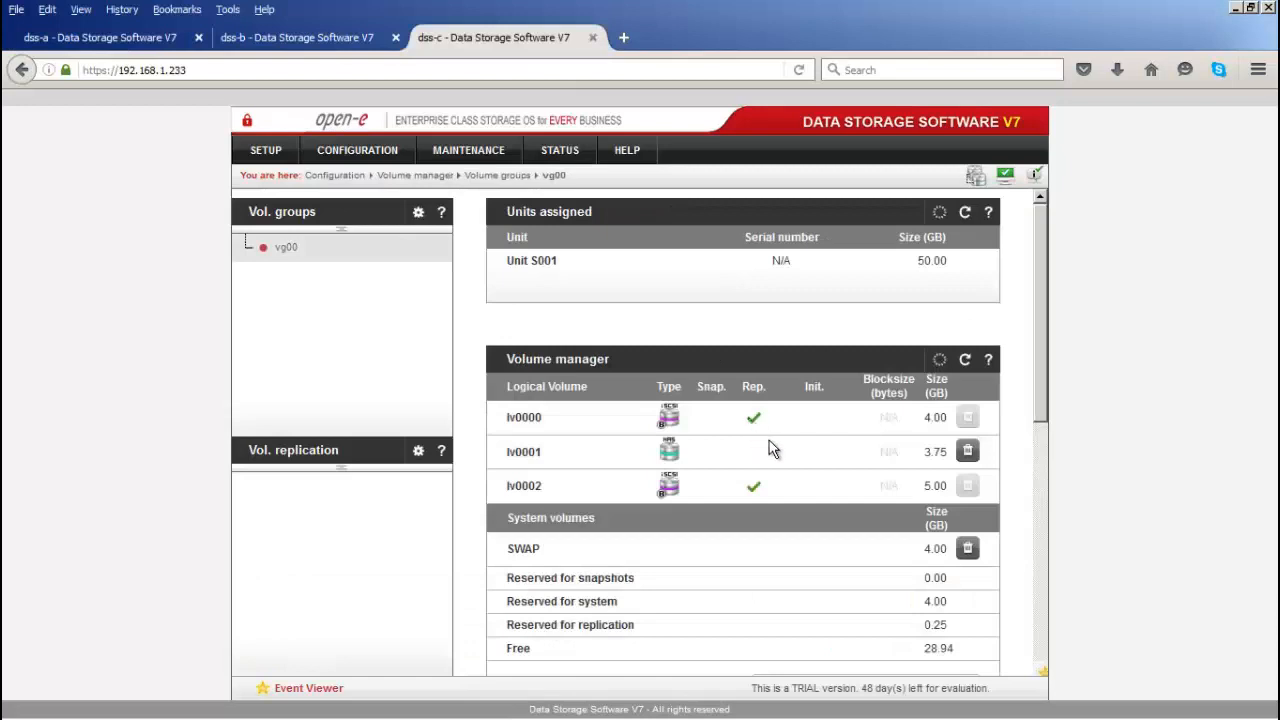
scroll(770, 450, "down", 2)
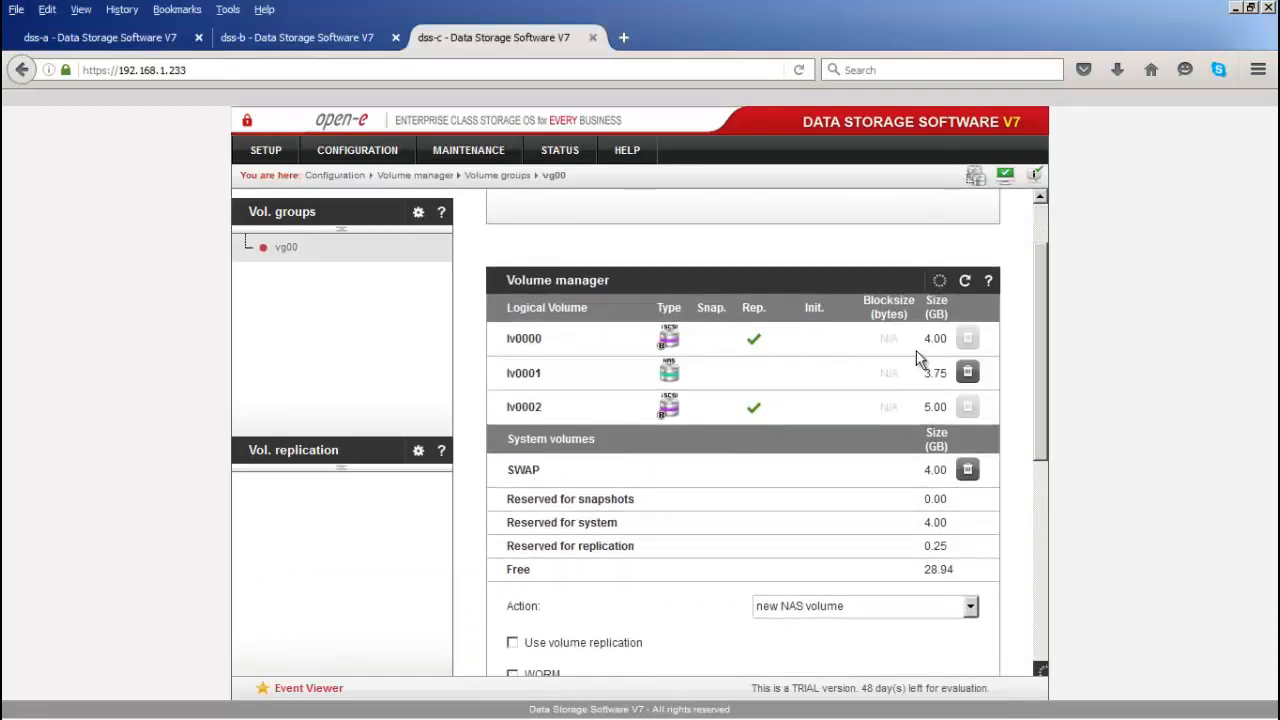
left_click_drag(950, 340, 907, 345)
left_click(857, 337)
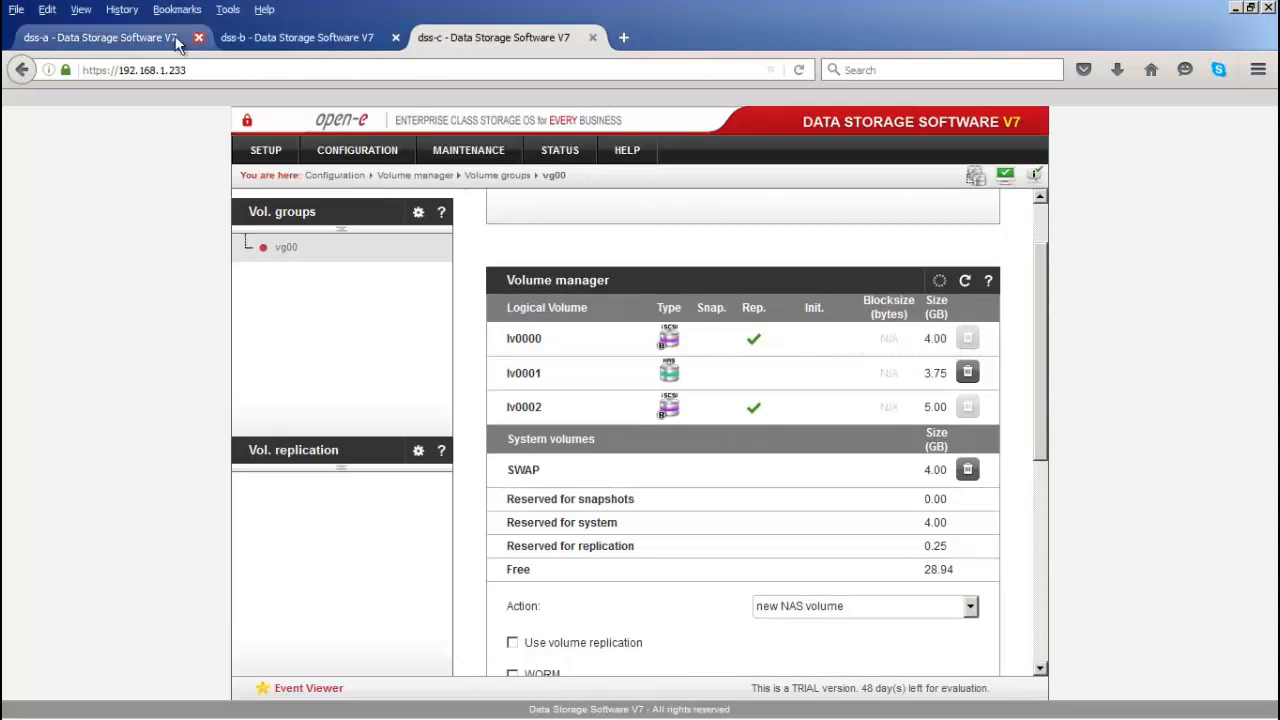
left_click(138, 36)
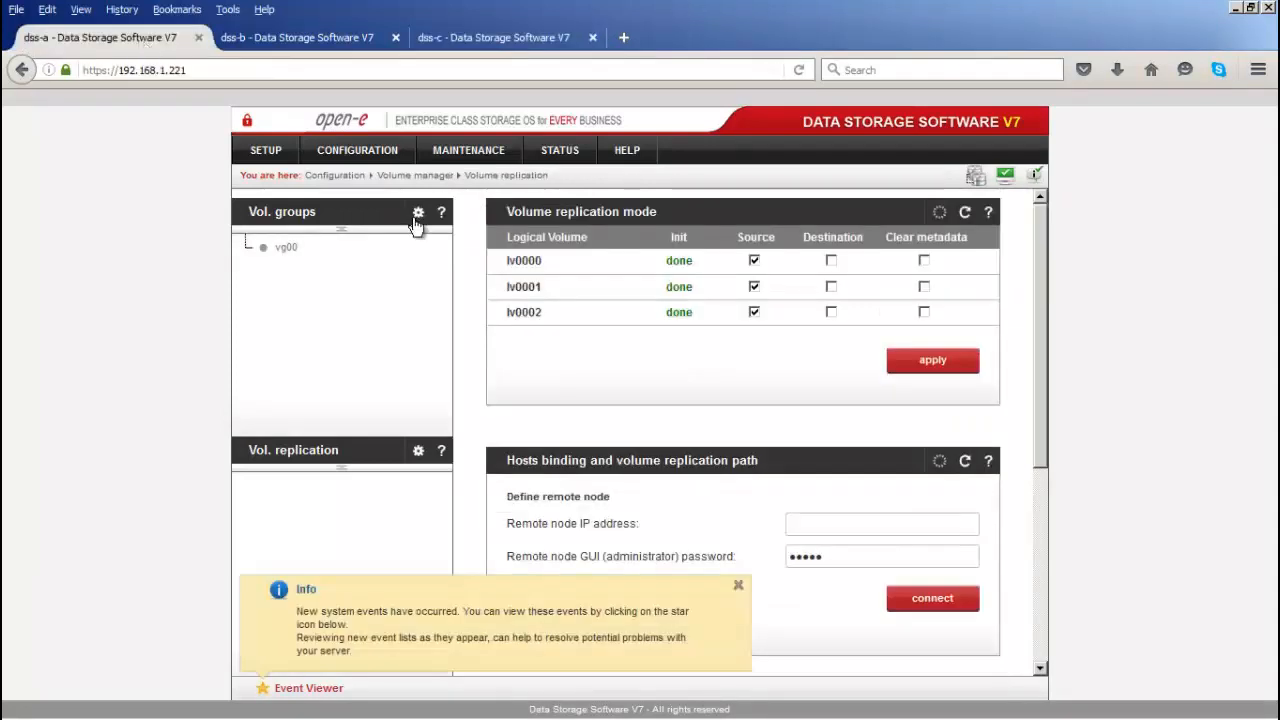
Step: Open dss-a's vg00 volume group and dismiss the system events notice
left_click(363, 152)
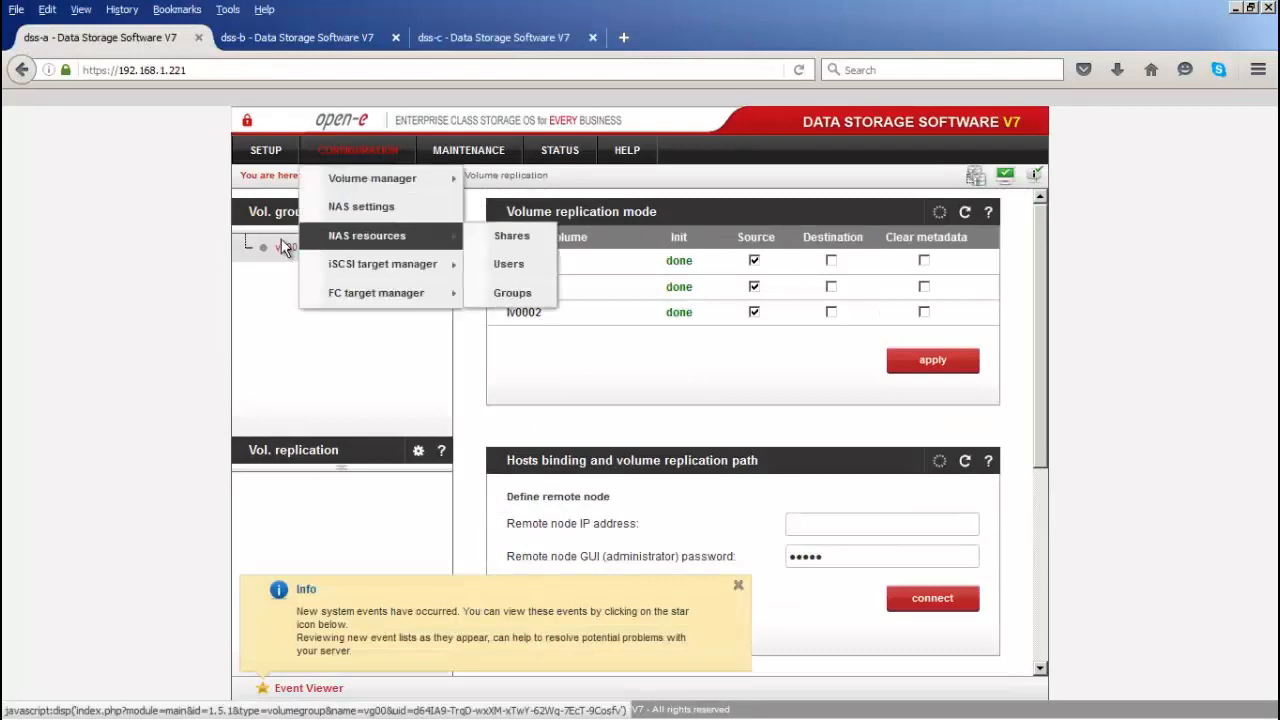
left_click(284, 247)
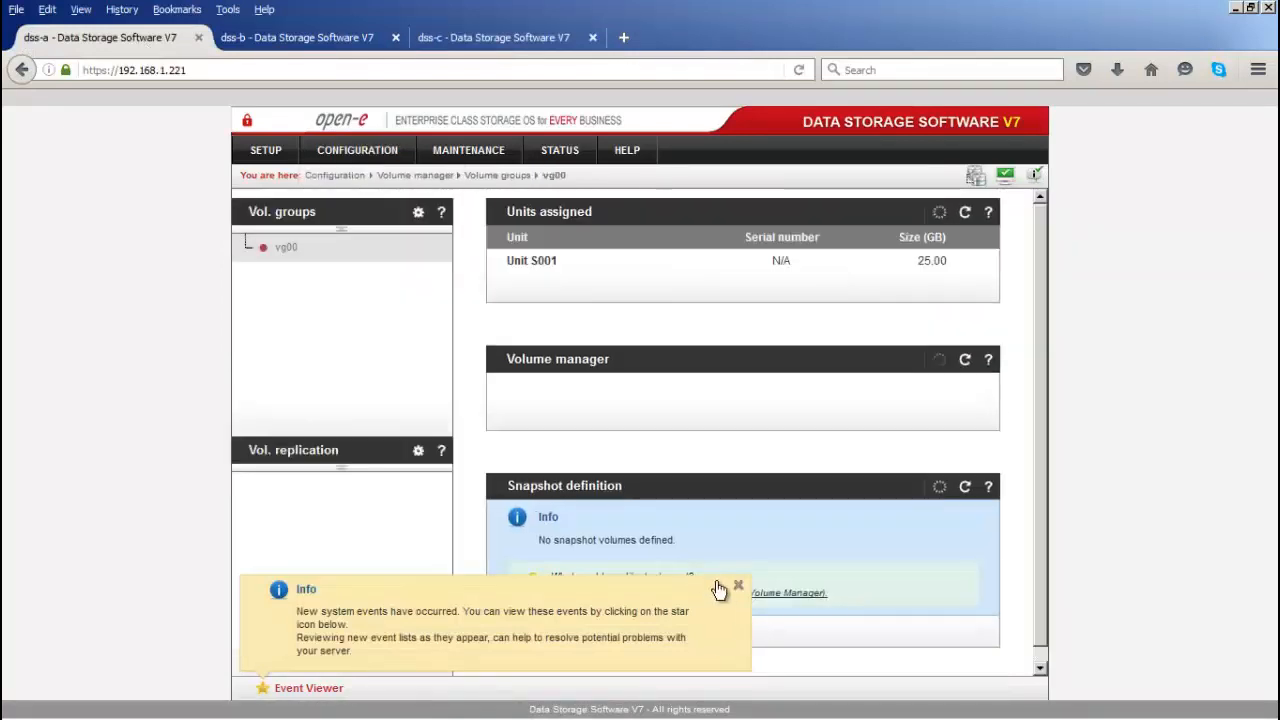
left_click(737, 586)
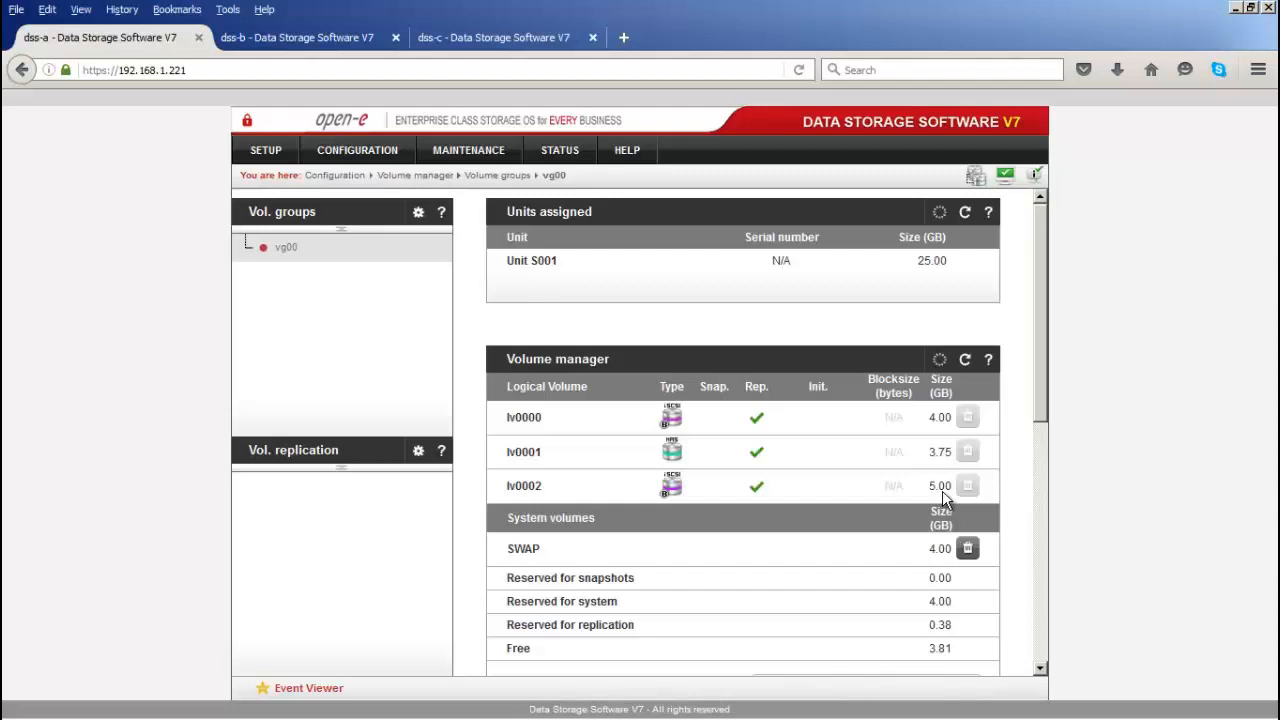
Step: On dss-c's vg00, try the new iSCSI volume action, then revert to new NAS volume
left_click(498, 34)
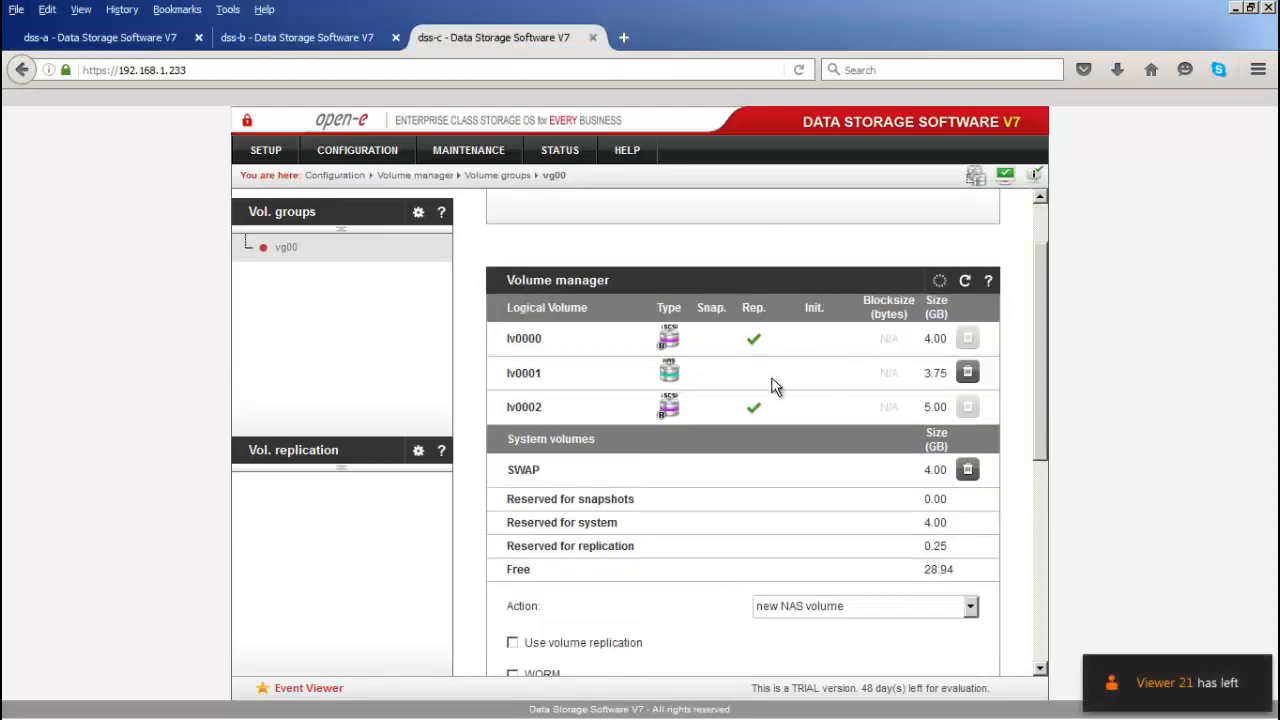
scroll(777, 391, "down", 4)
scroll(782, 391, "down", 1)
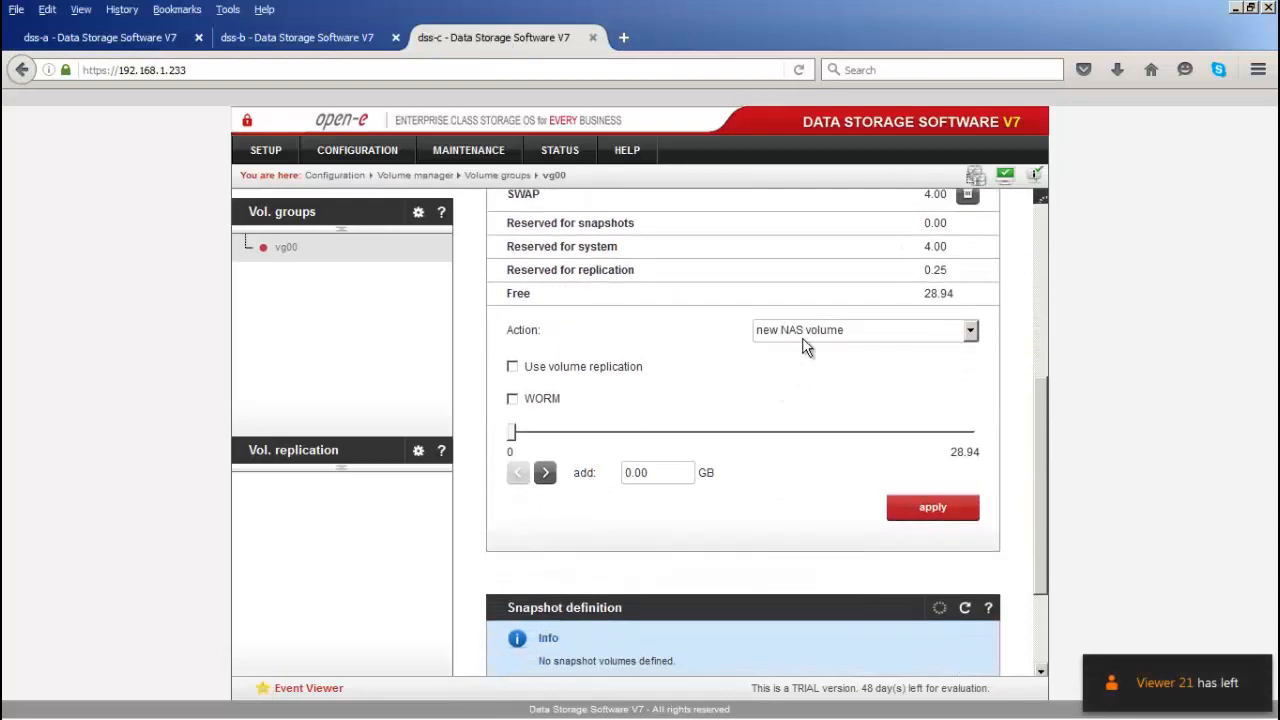
left_click(808, 341)
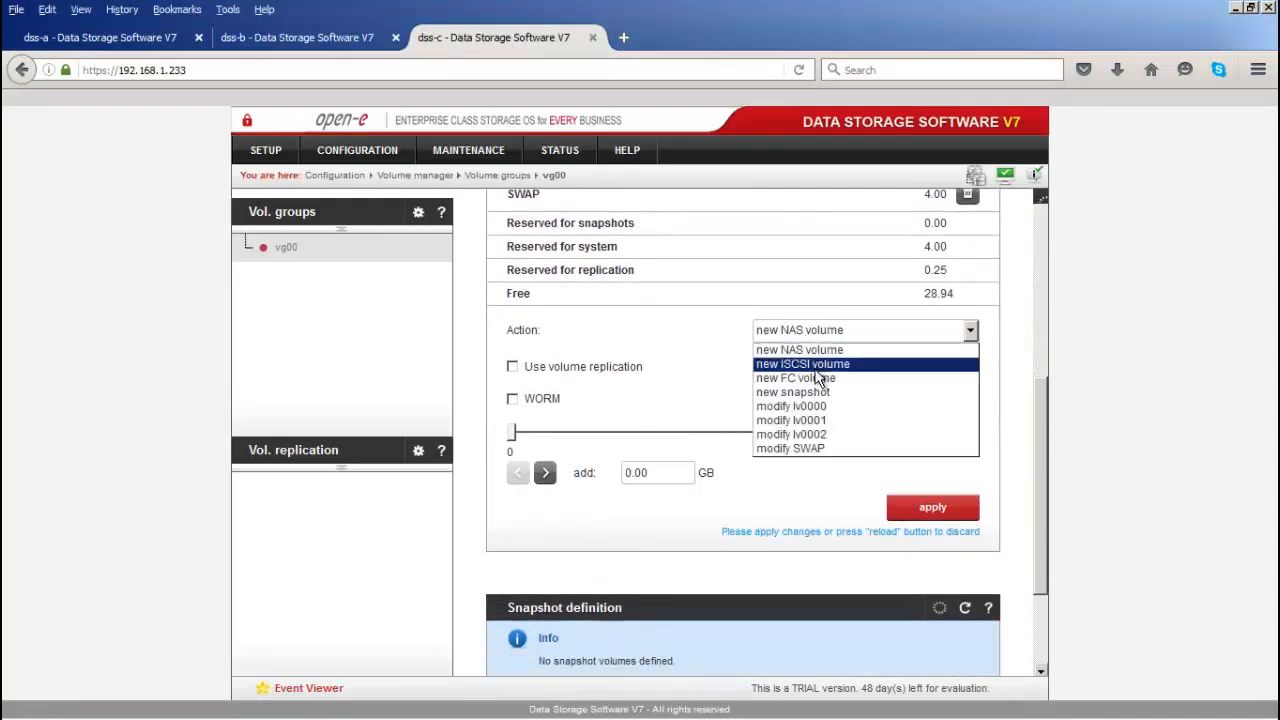
left_click(812, 364)
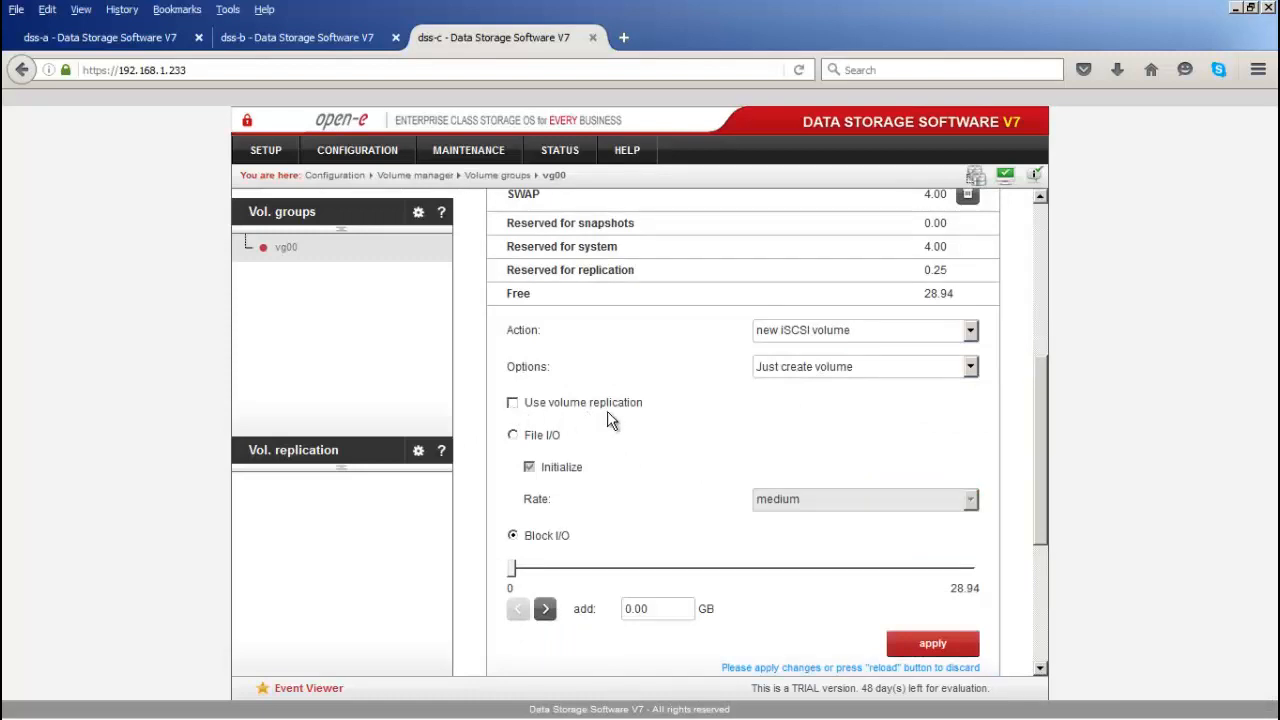
scroll(654, 420, "up", 4)
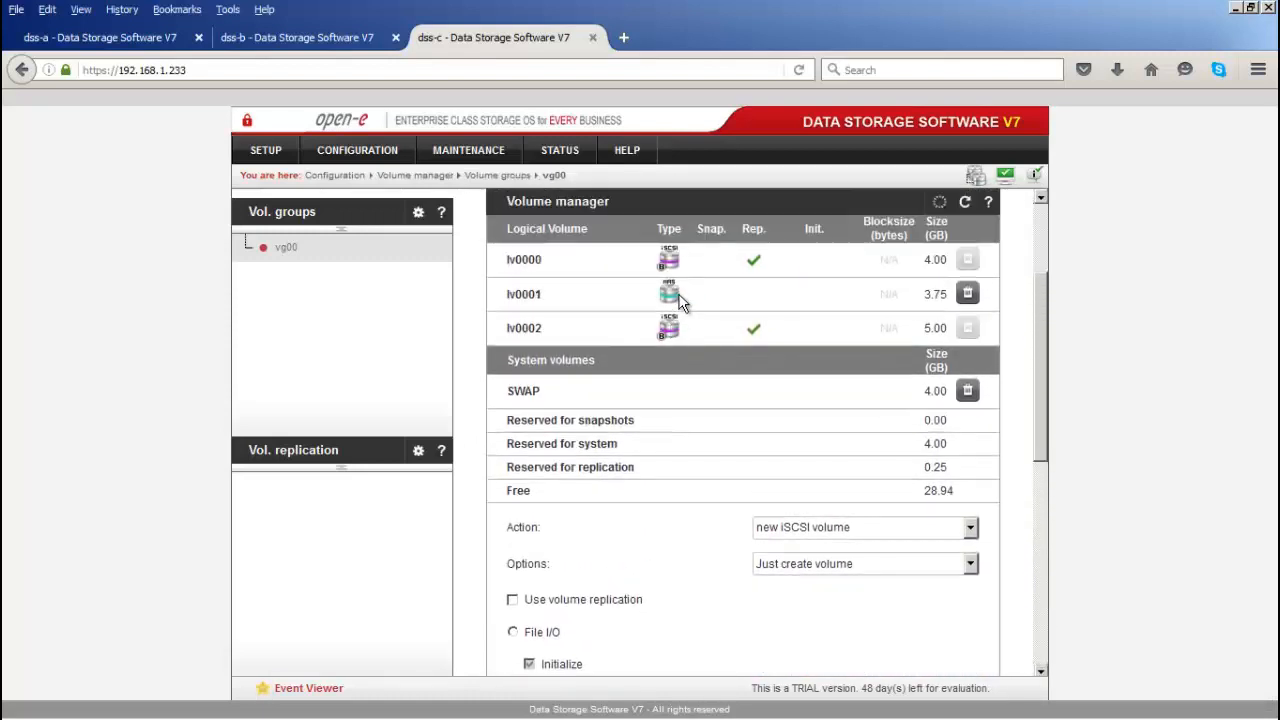
left_click(775, 528)
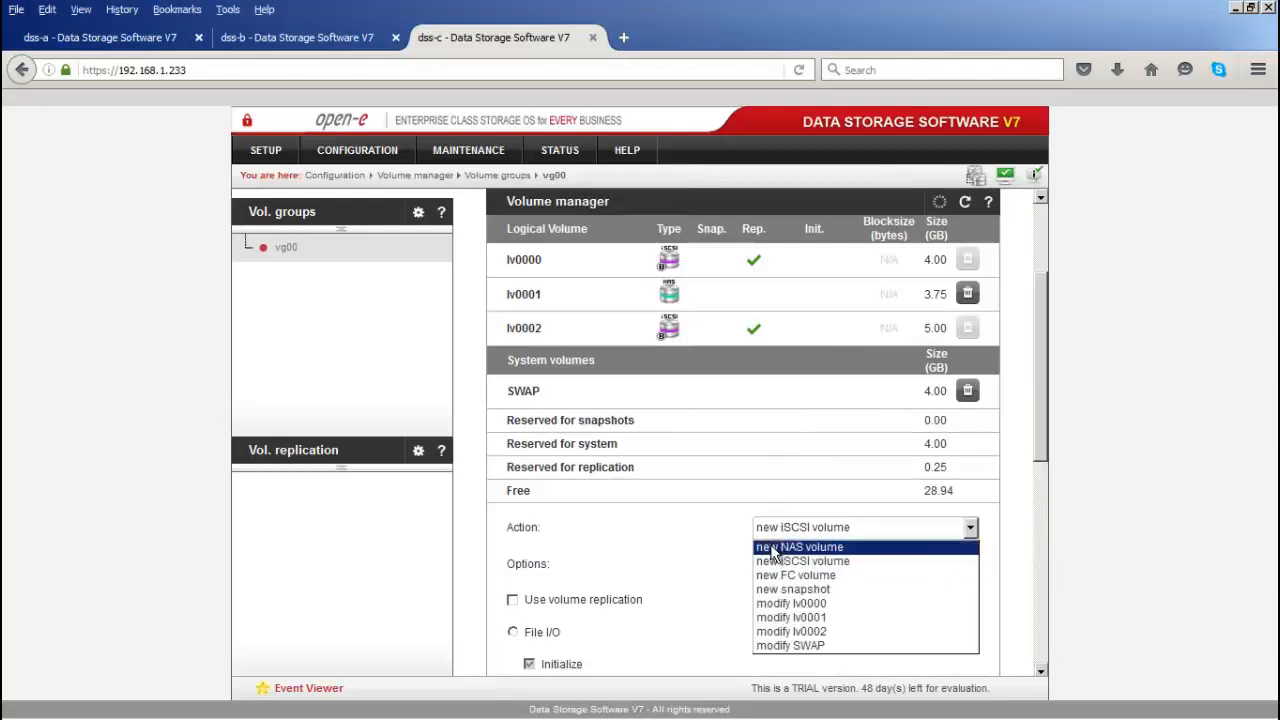
left_click(773, 549)
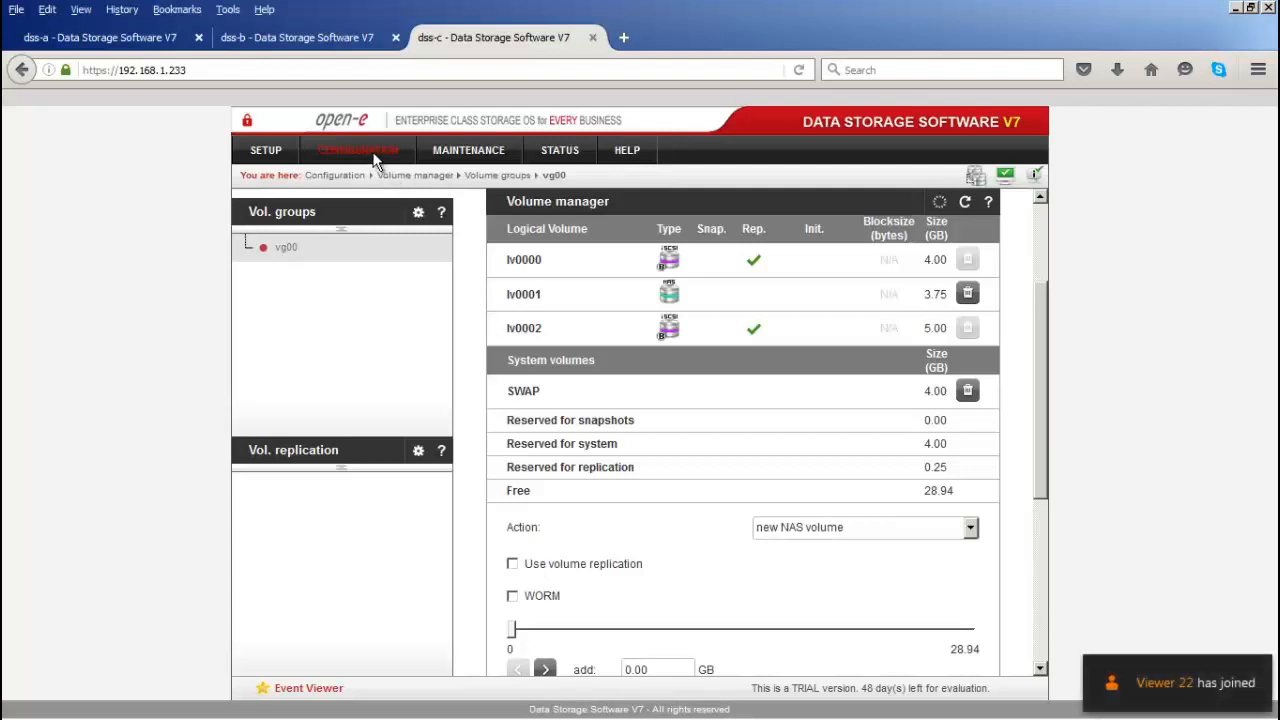
Step: Visit dss-c's NAS settings page, then go to the NAS resources Shares page
mouse_move(376, 160)
left_click(368, 205)
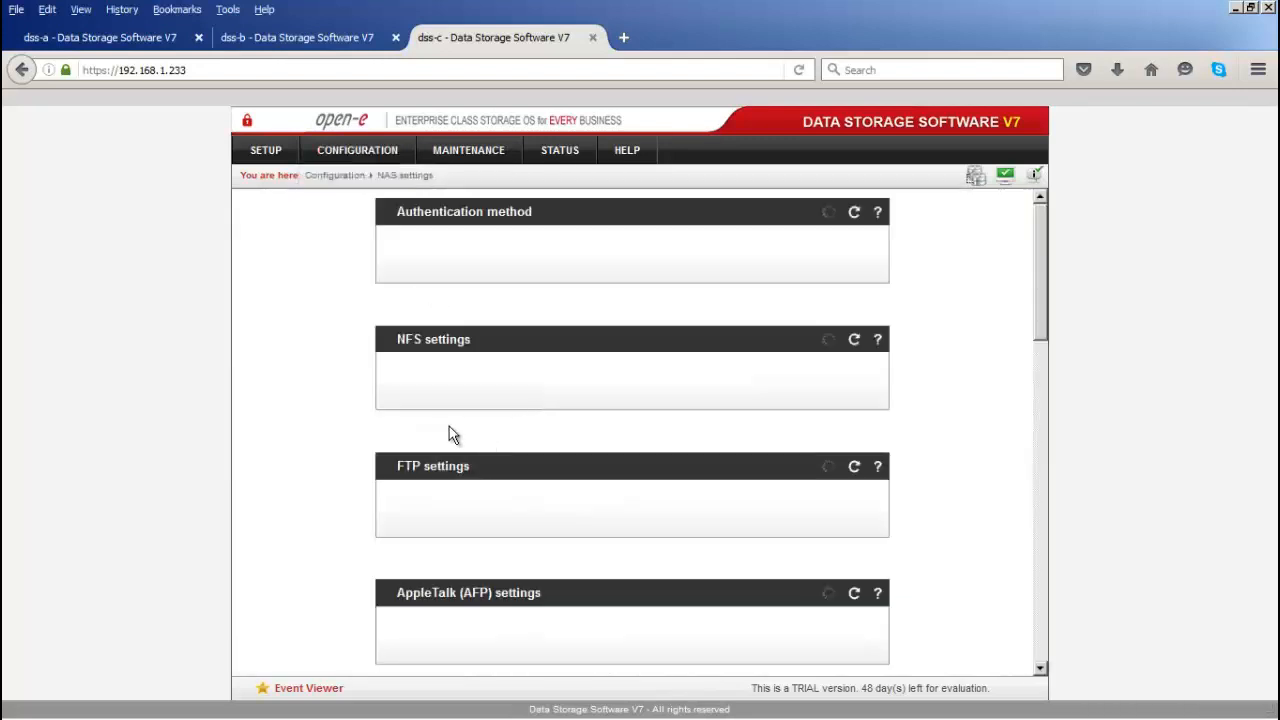
scroll(442, 440, "down", 2)
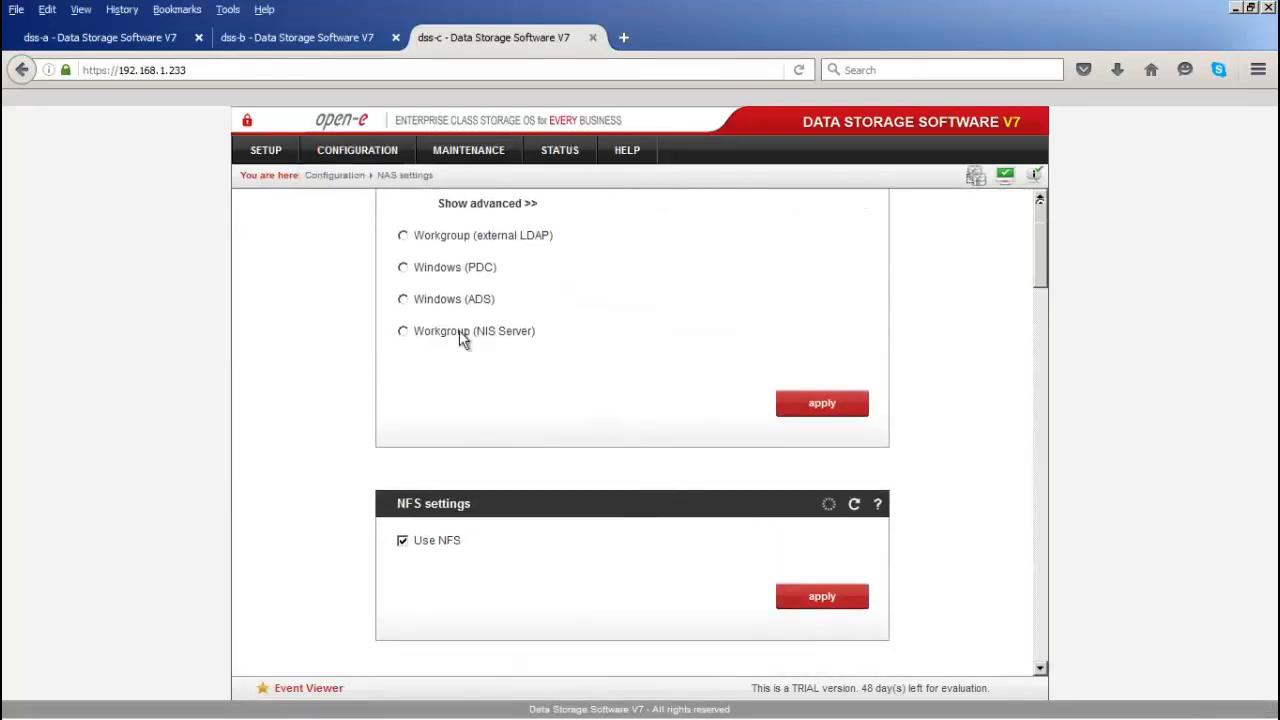
left_click(362, 160)
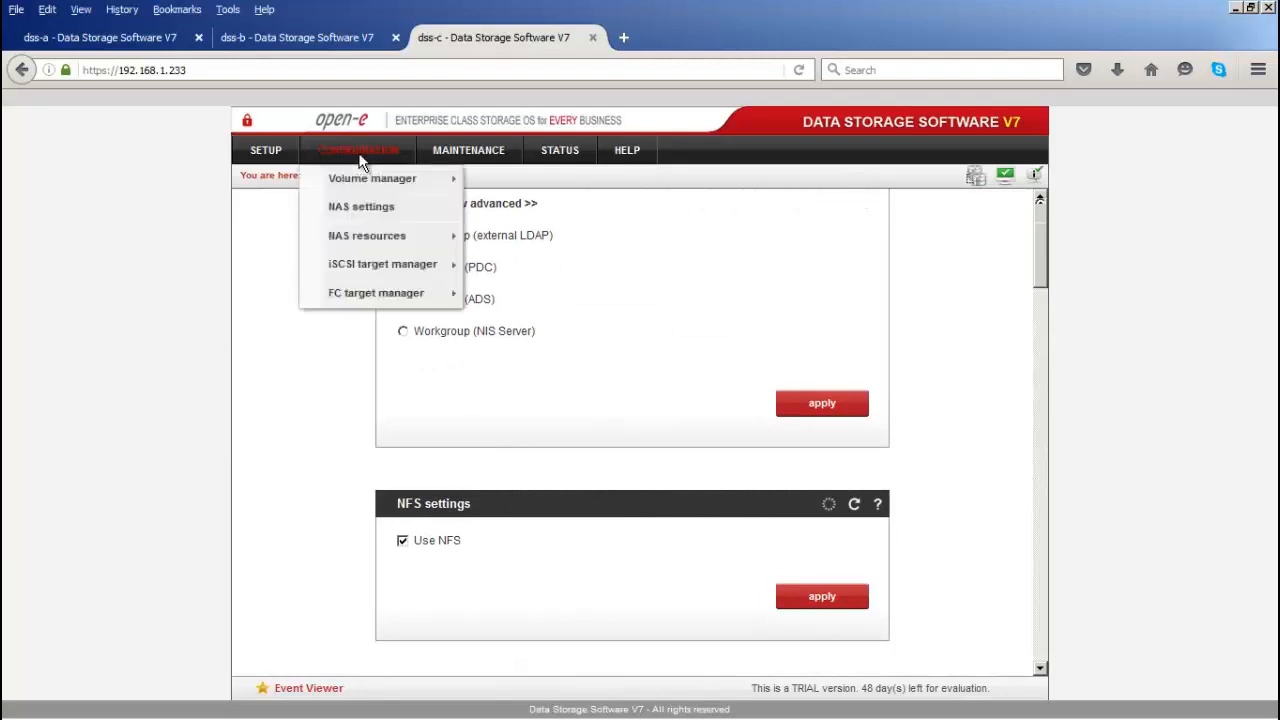
mouse_move(378, 240)
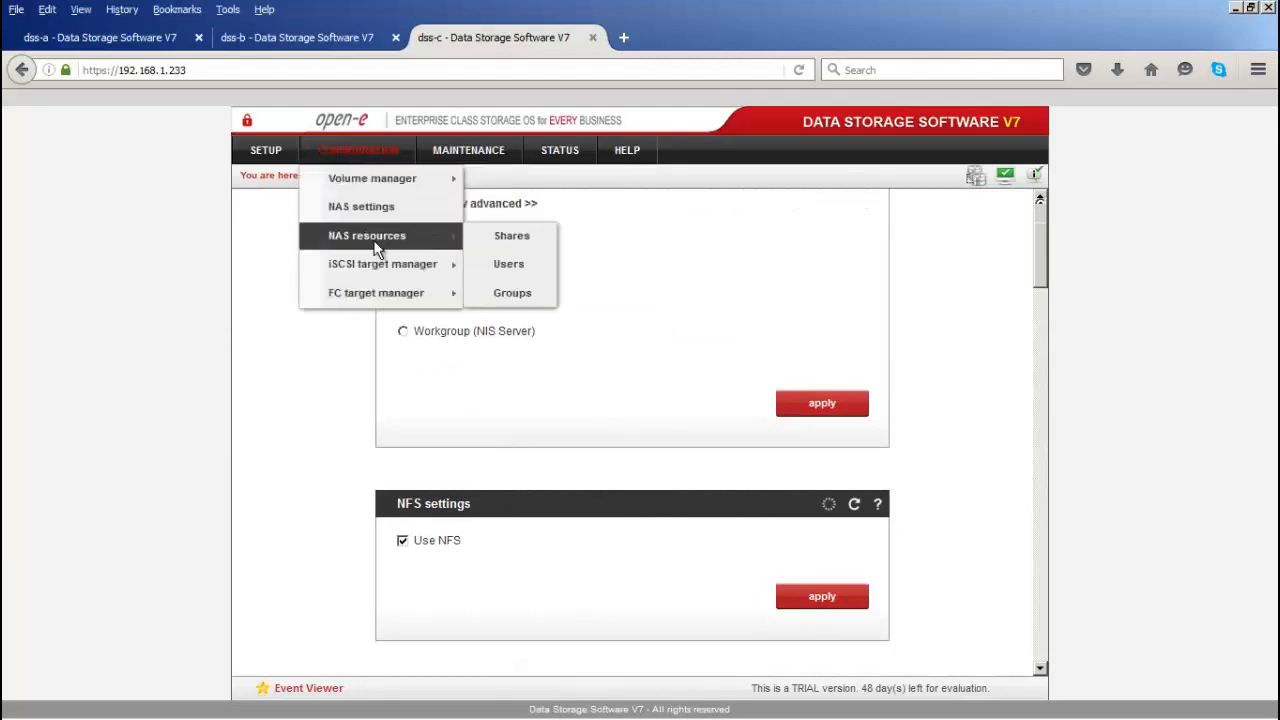
left_click(523, 237)
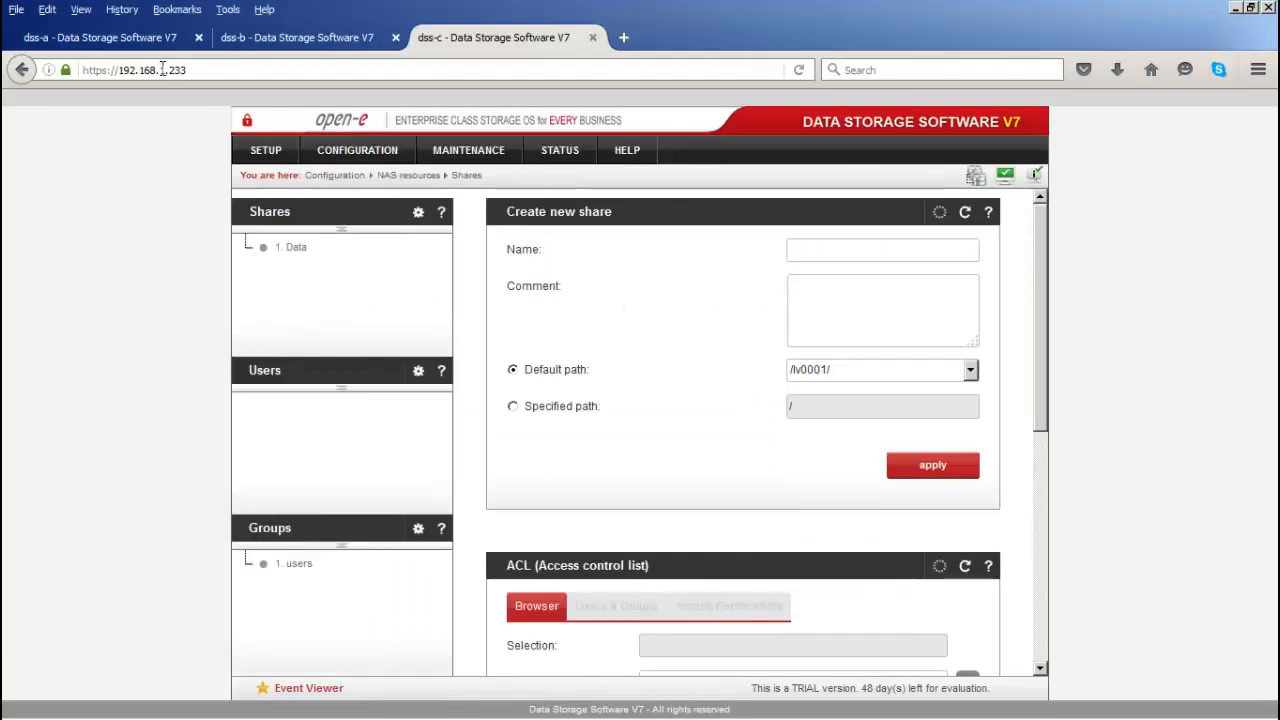
Step: Review dss-a's Data share settings: NFS enabled, Synchronous, No root squash
left_click(133, 37)
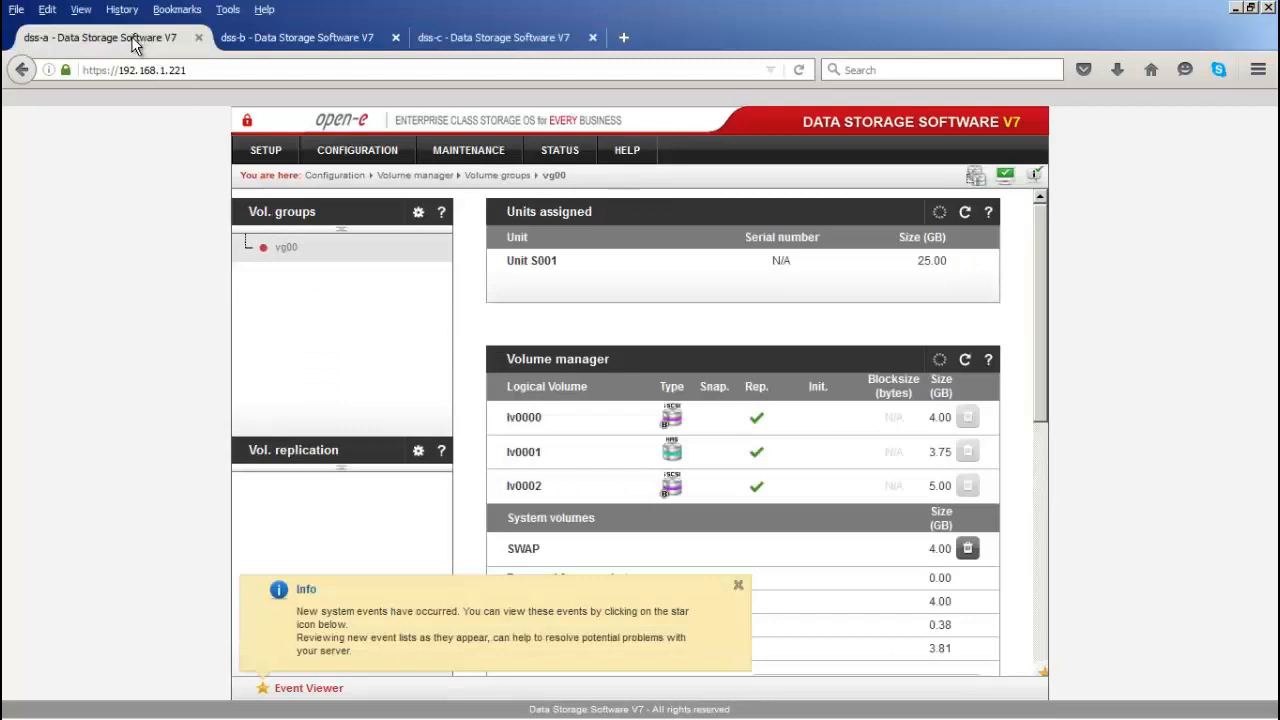
left_click(363, 152)
mouse_move(375, 178)
mouse_move(383, 234)
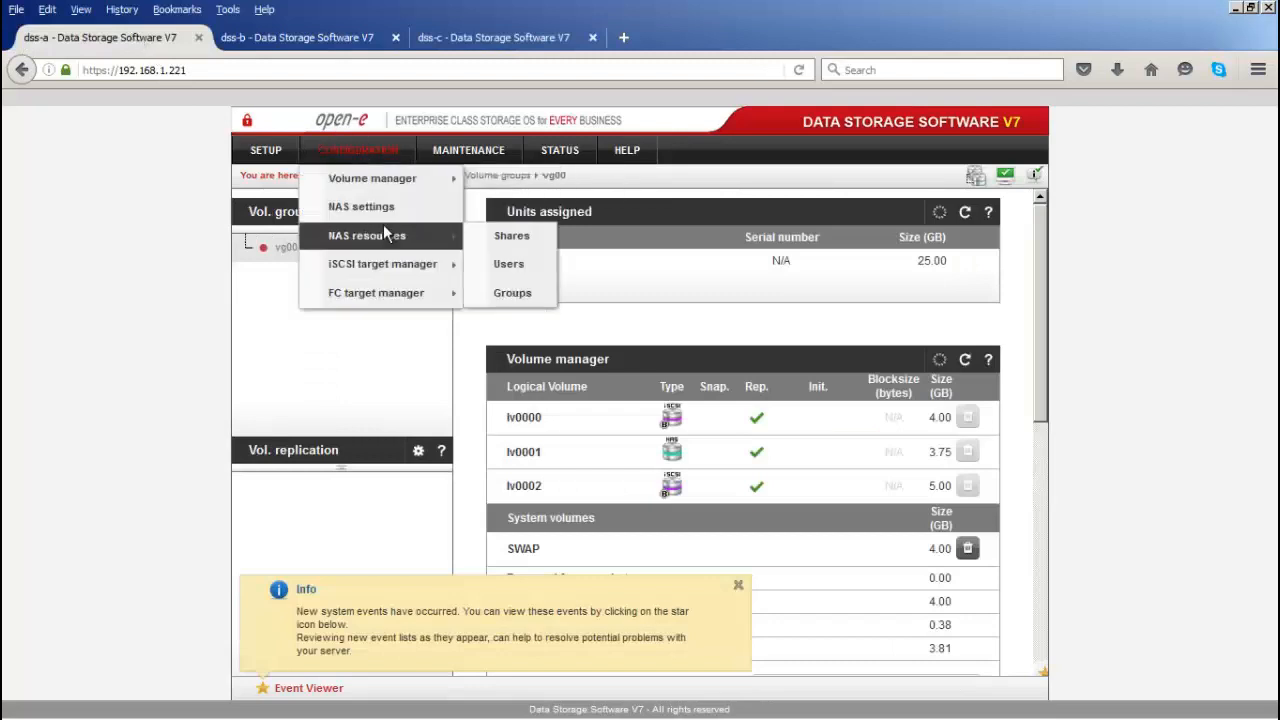
left_click(495, 235)
left_click(738, 585)
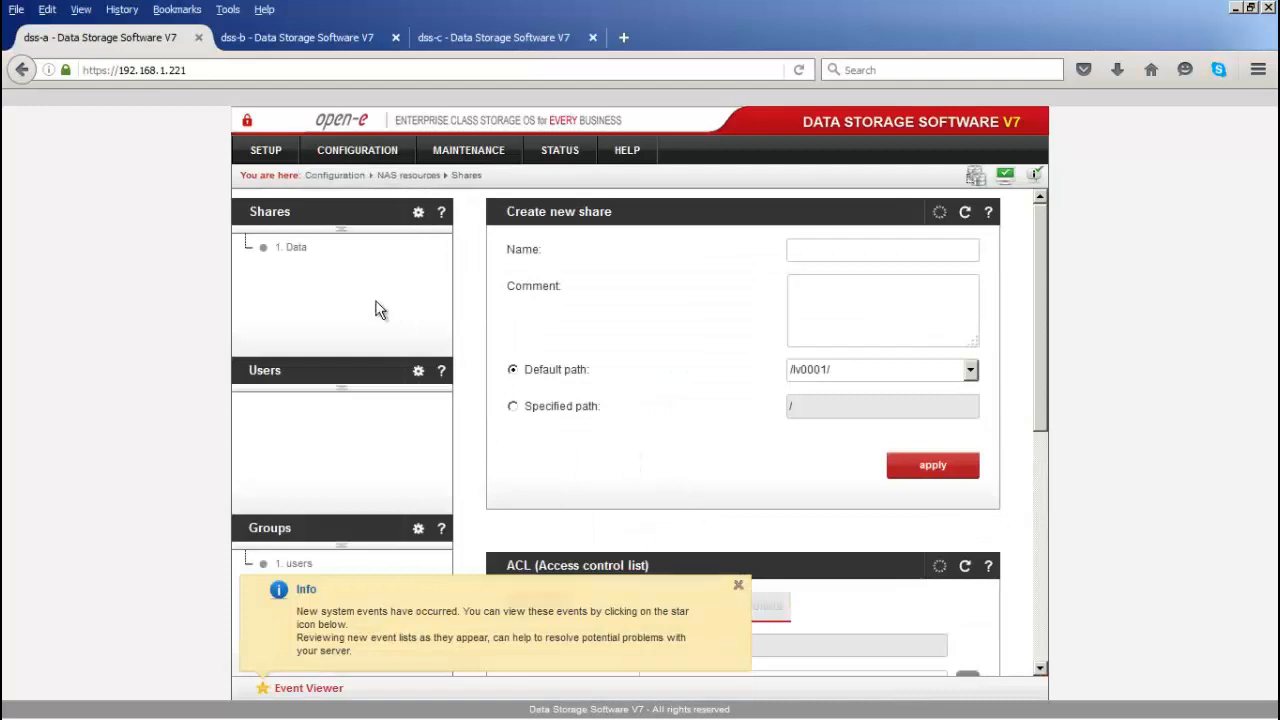
left_click(288, 257)
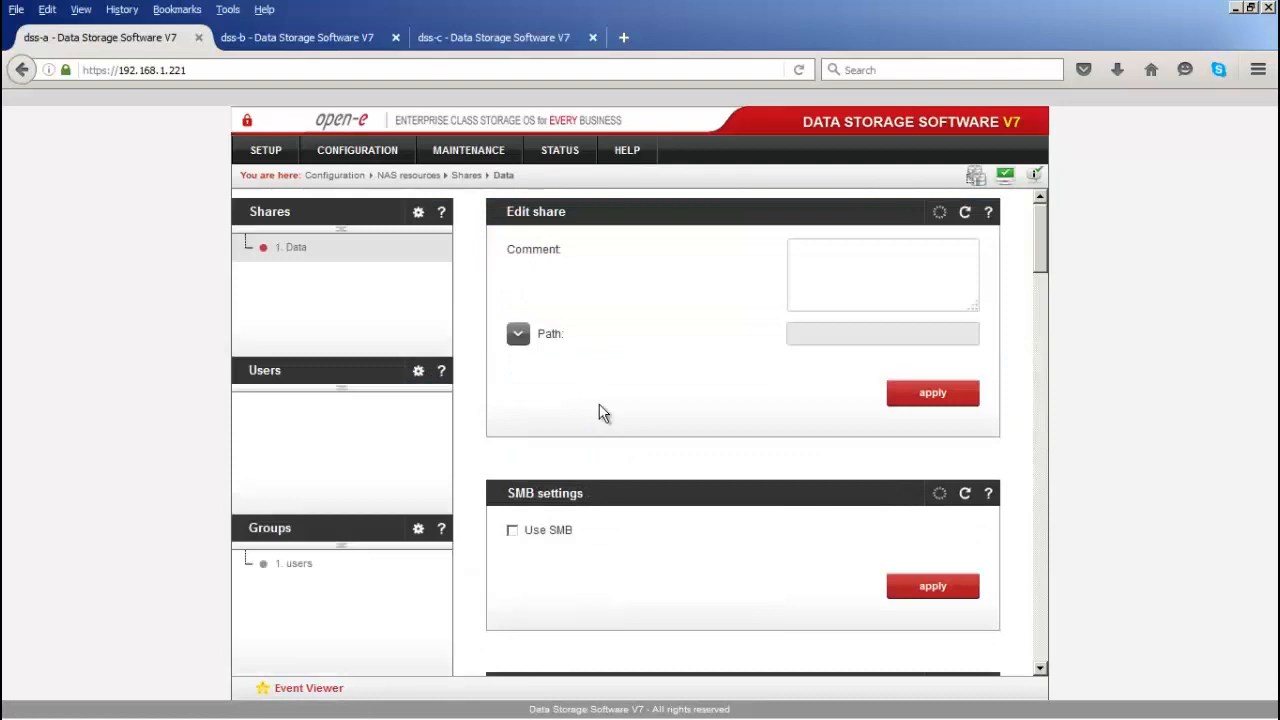
scroll(600, 412, "down", 2)
scroll(599, 403, "down", 2)
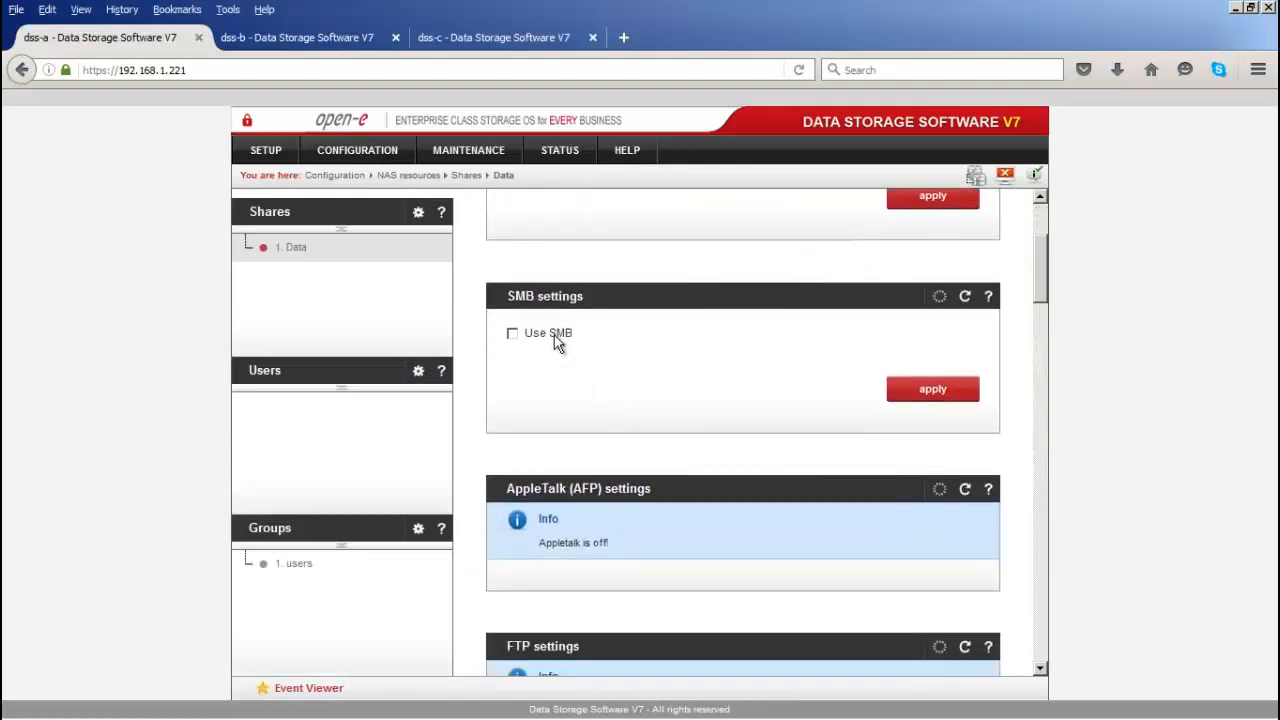
scroll(603, 363, "down", 3)
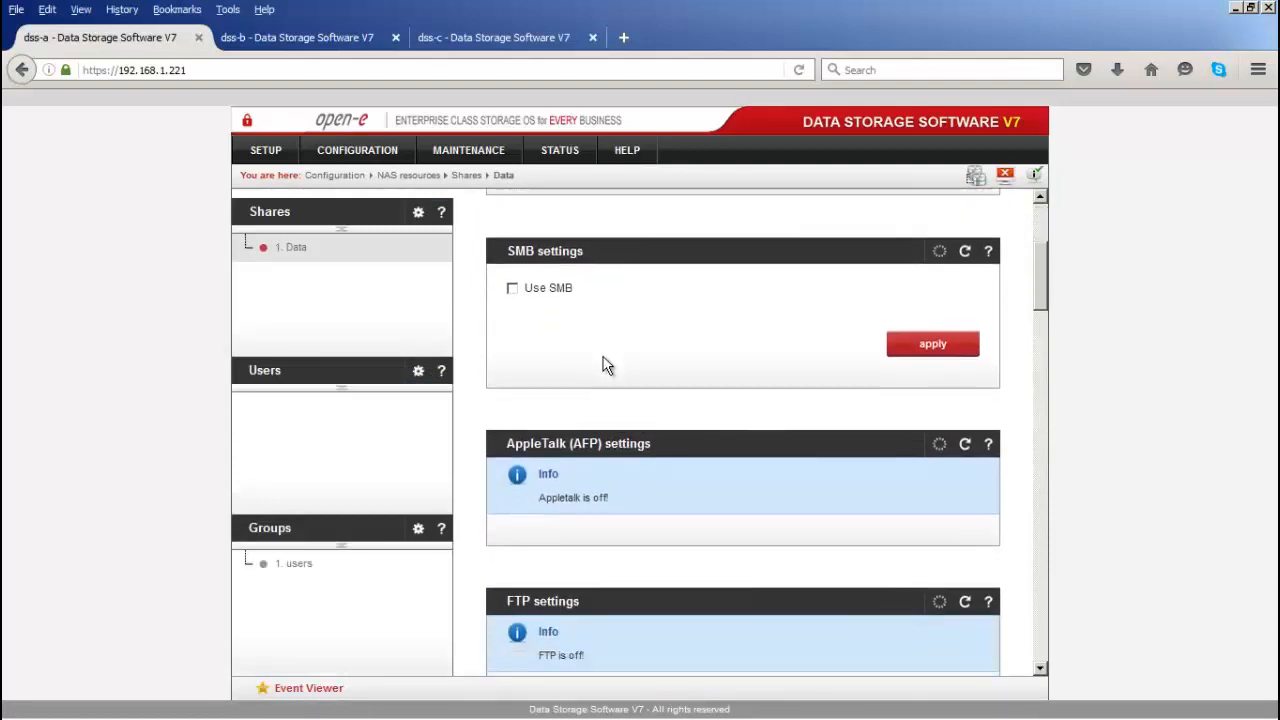
scroll(603, 365, "down", 10)
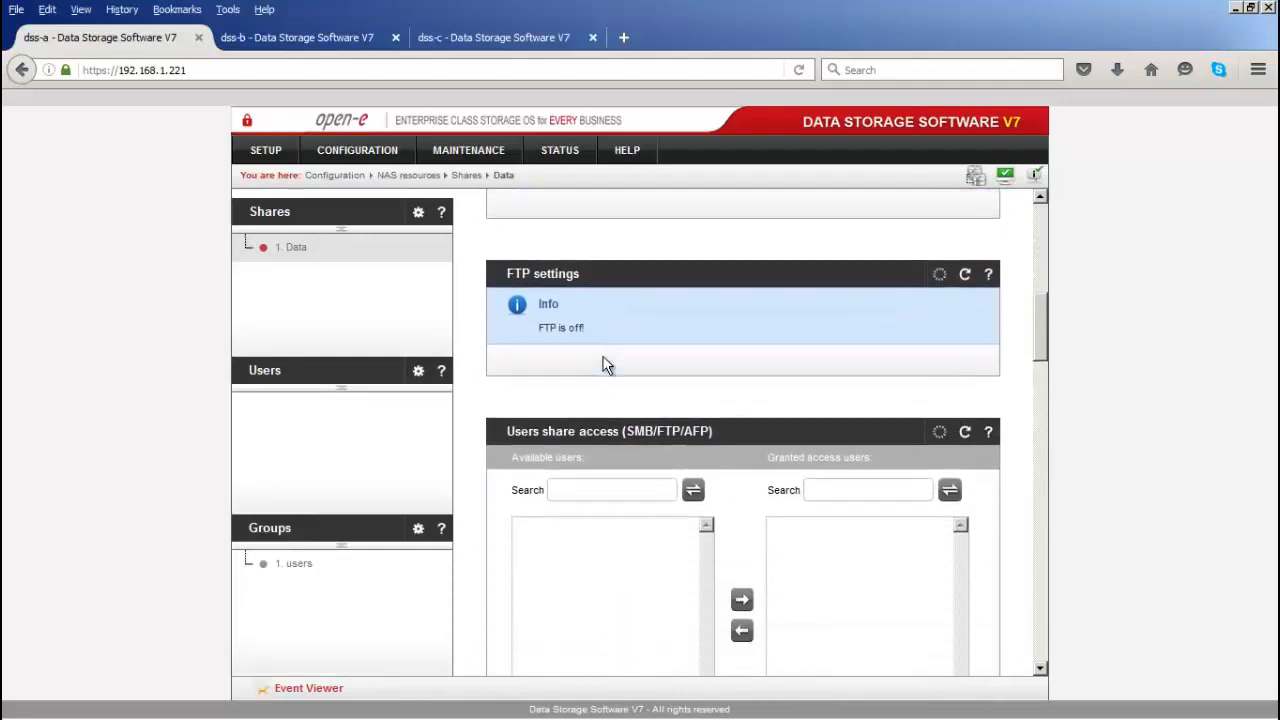
scroll(603, 367, "down", 10)
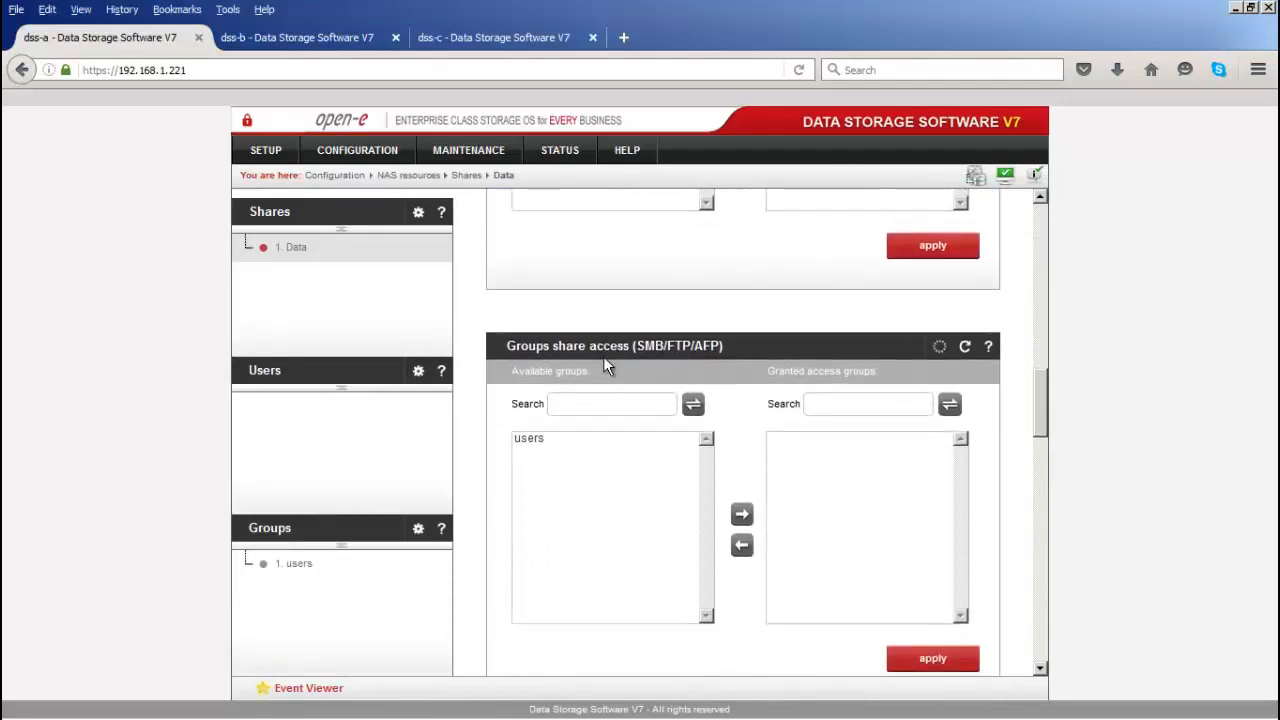
scroll(605, 367, "down", 9)
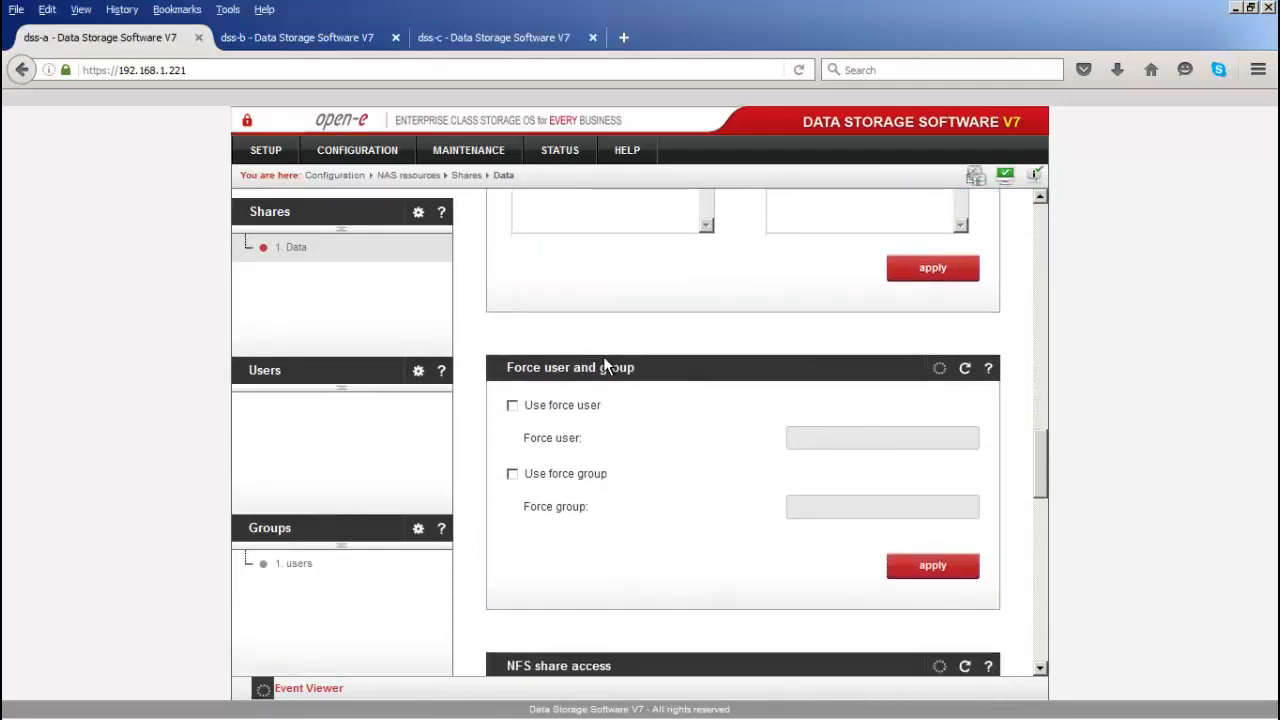
scroll(600, 375, "down", 2)
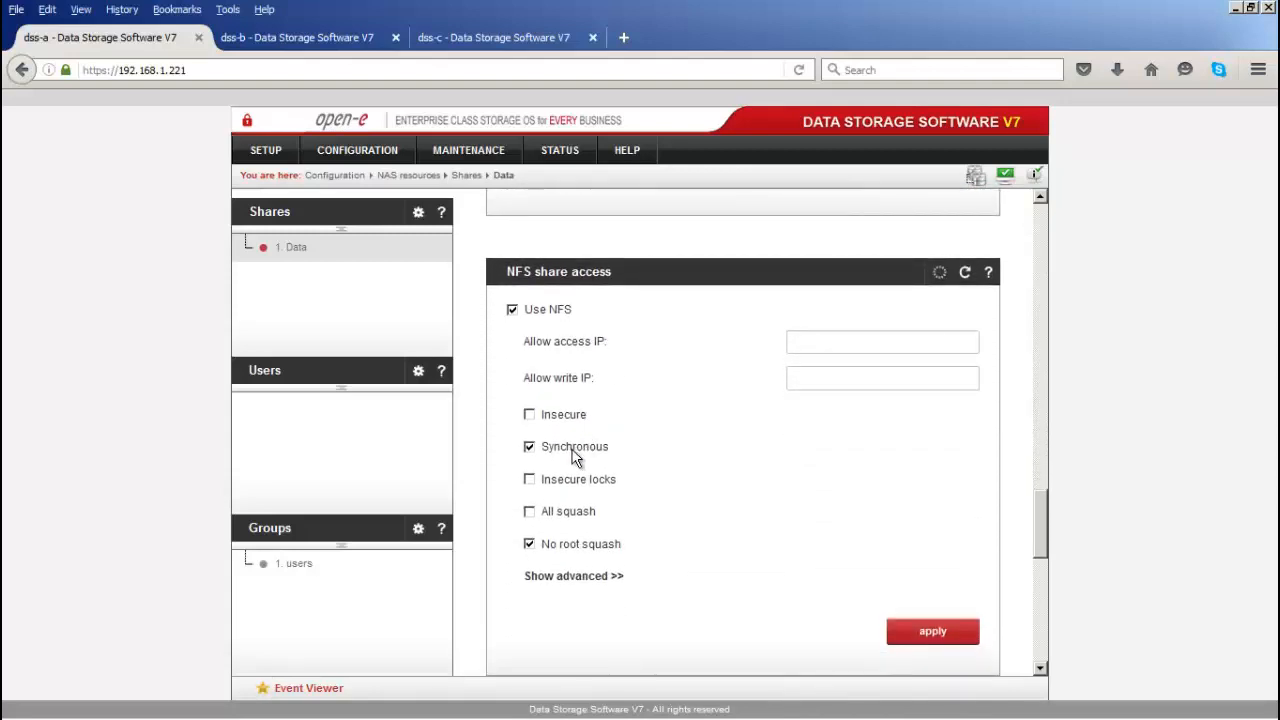
Step: Check the same Data share NFS settings on dss-c
left_click(497, 40)
left_click(299, 250)
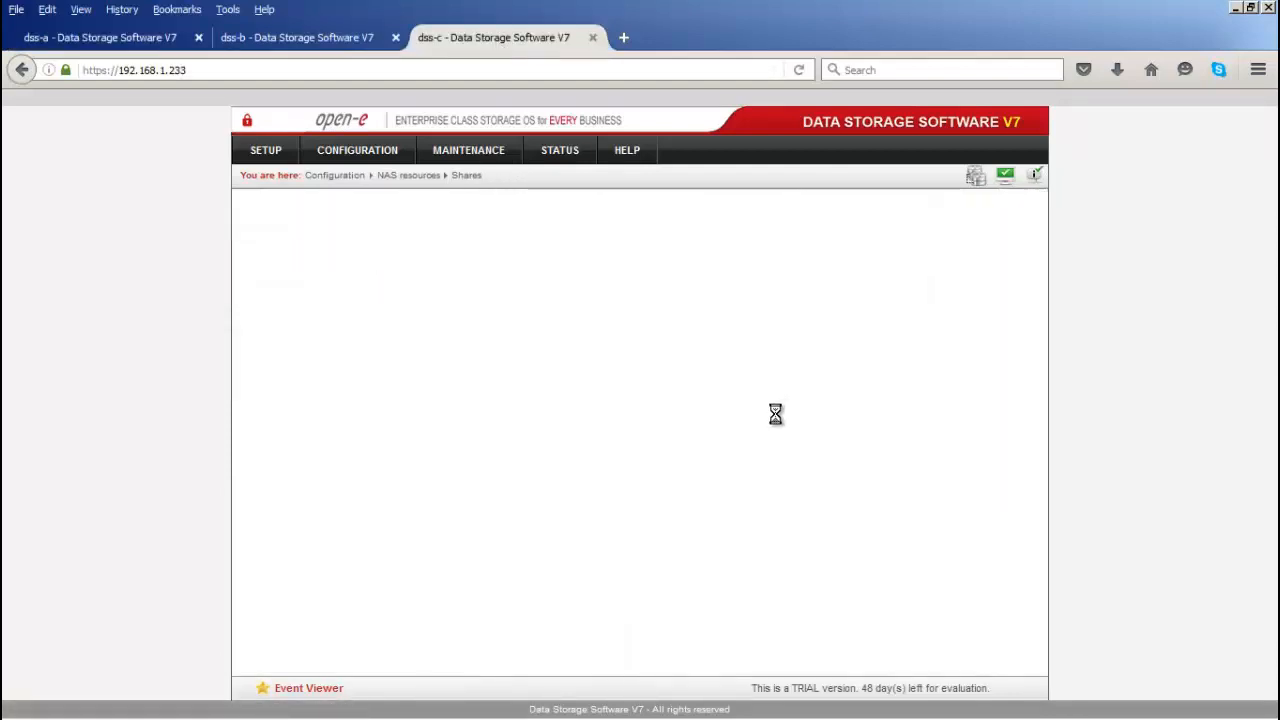
scroll(702, 466, "down", 5)
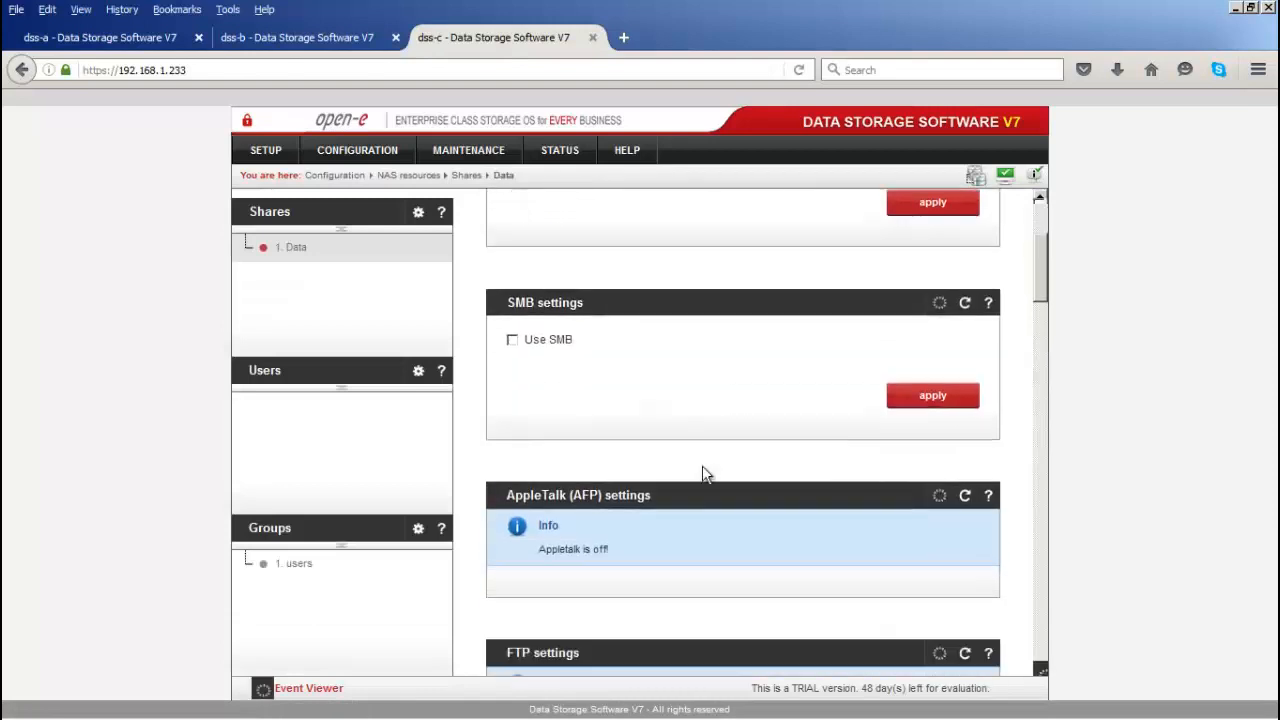
scroll(702, 474, "down", 9)
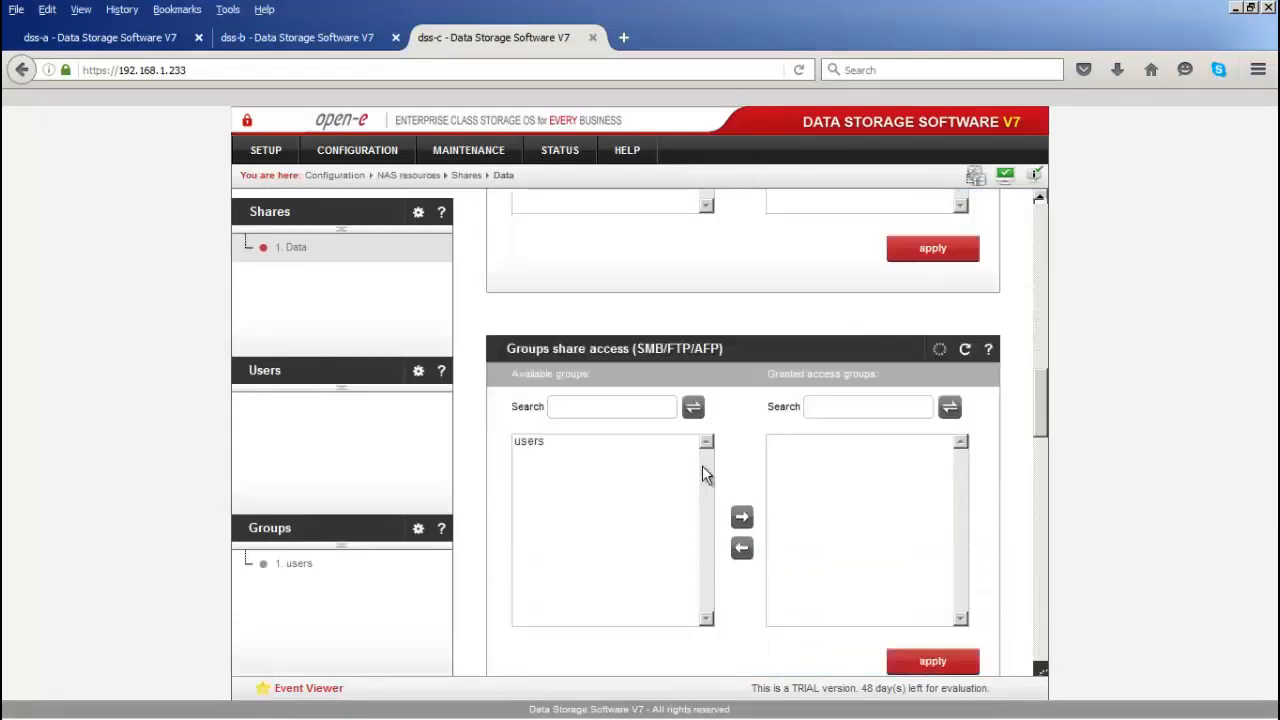
scroll(702, 474, "down", 1)
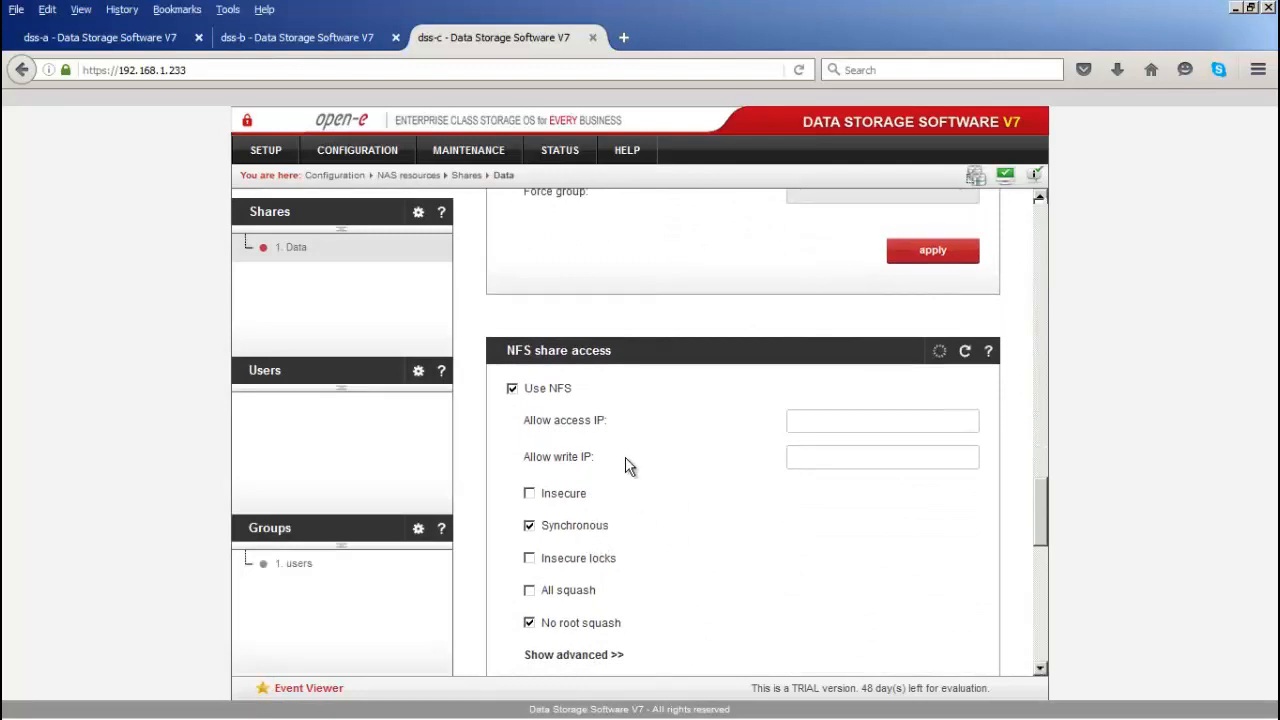
Step: Modify lv0001 in dss-c's vg00 to use volume replication and apply
left_click(357, 150)
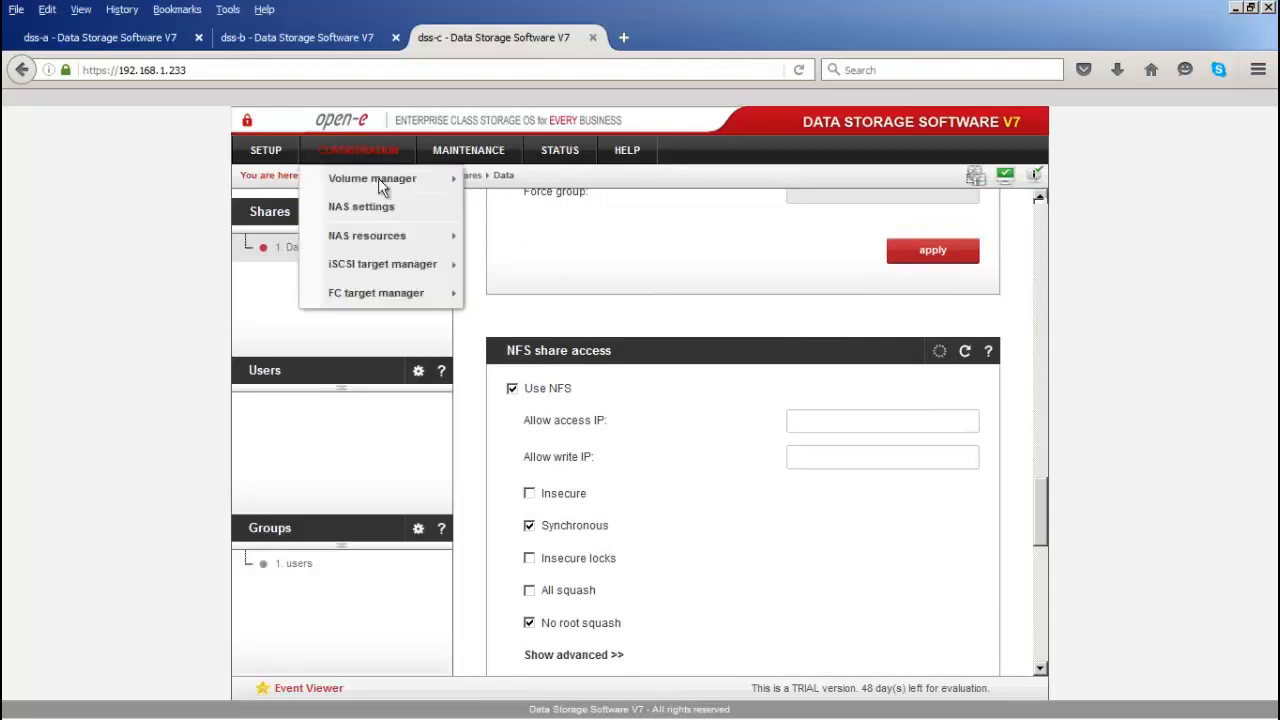
mouse_move(403, 190)
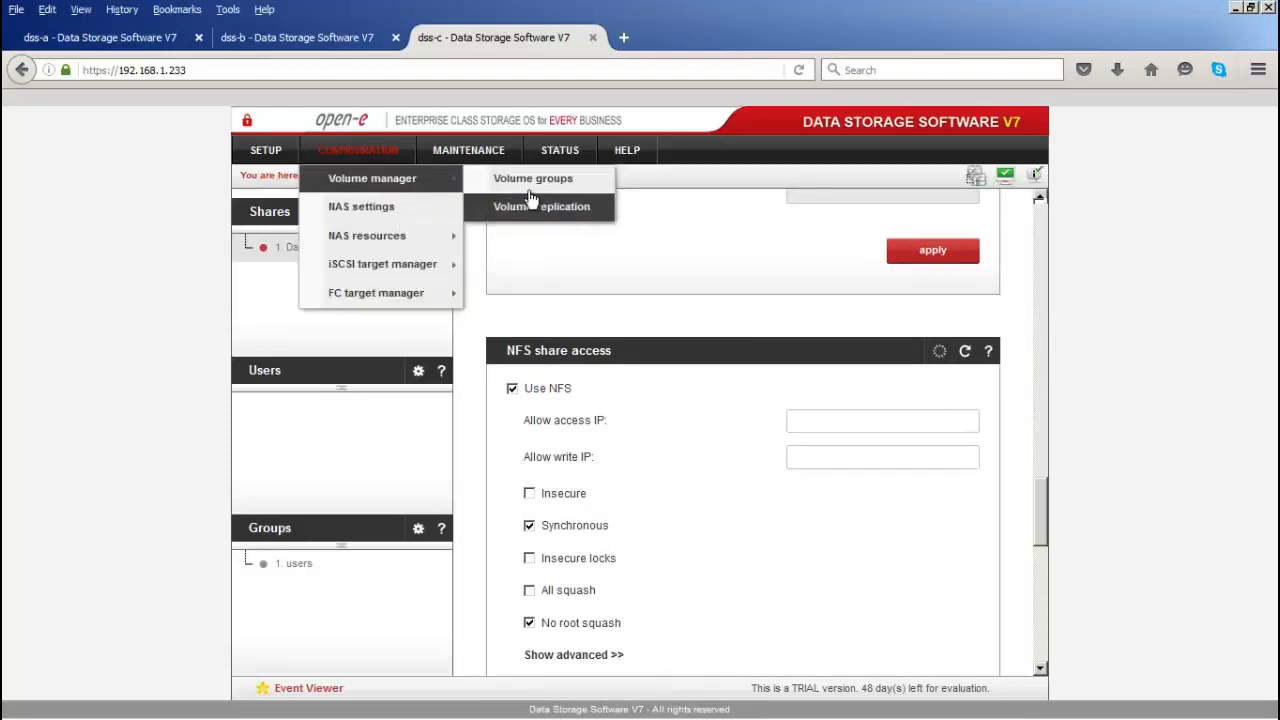
left_click(530, 178)
left_click(292, 250)
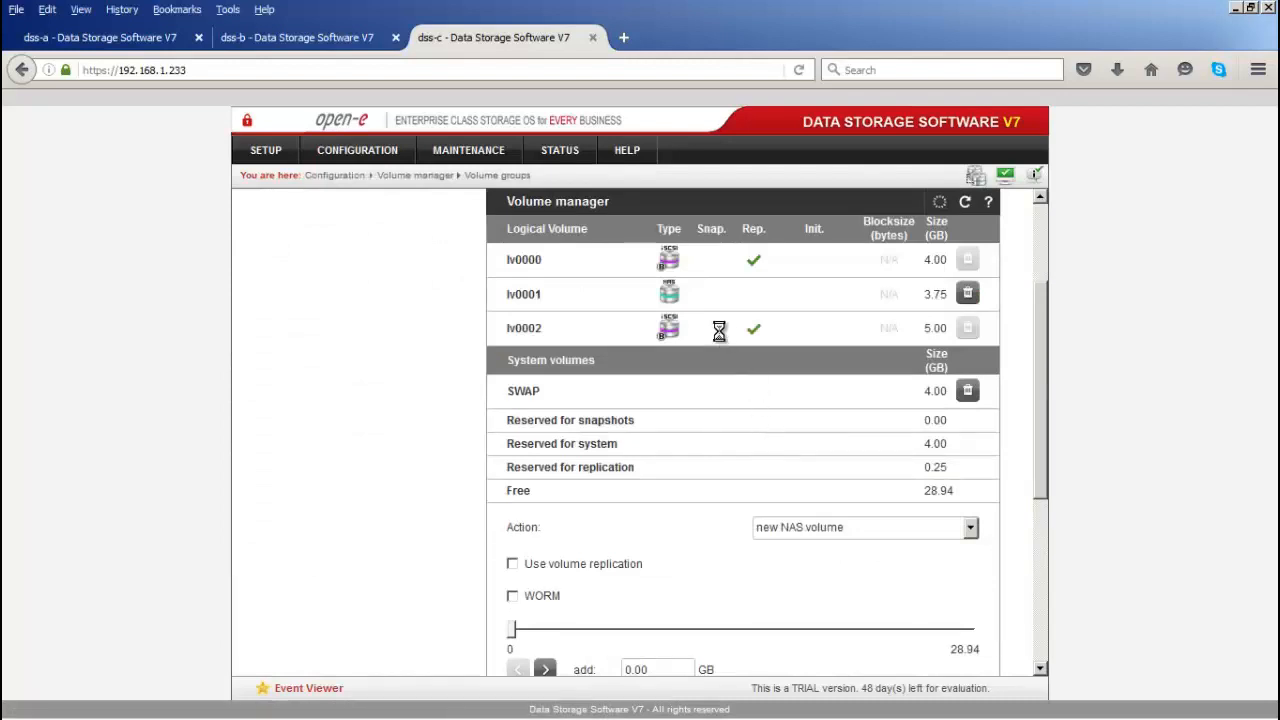
scroll(719, 362, "down", 5)
scroll(719, 362, "up", 1)
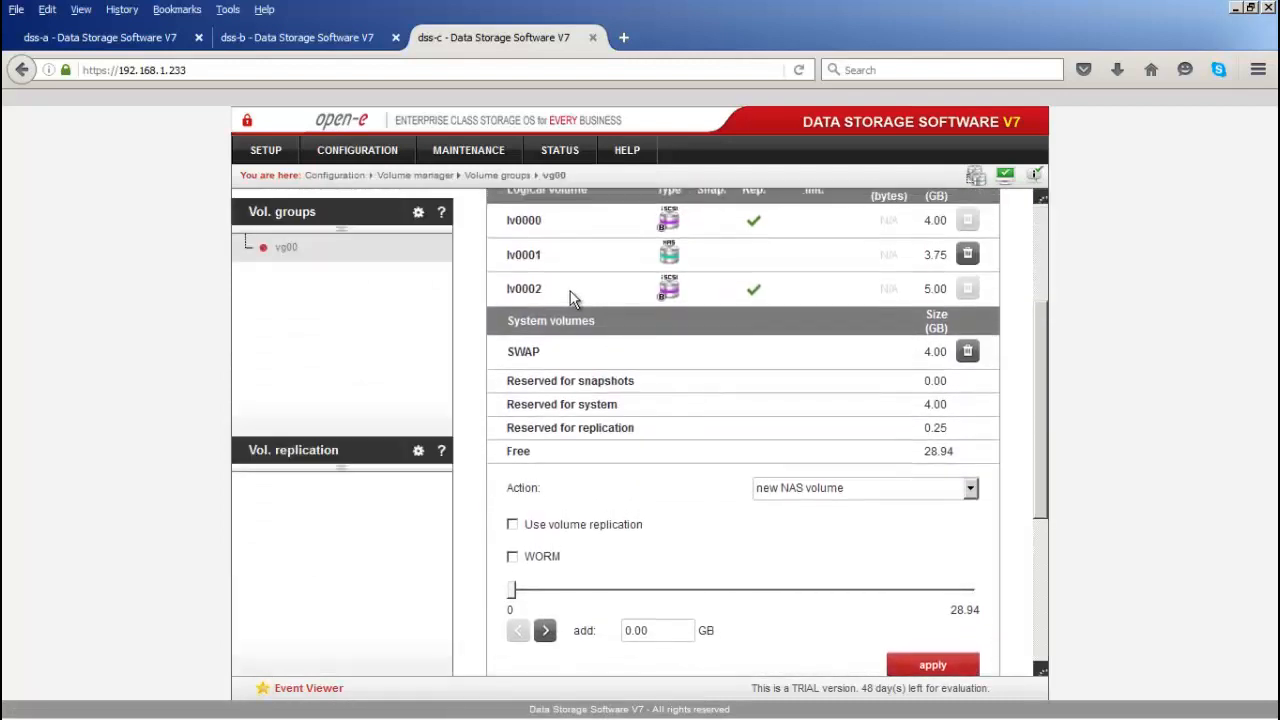
left_click_drag(537, 262, 500, 264)
left_click(850, 492)
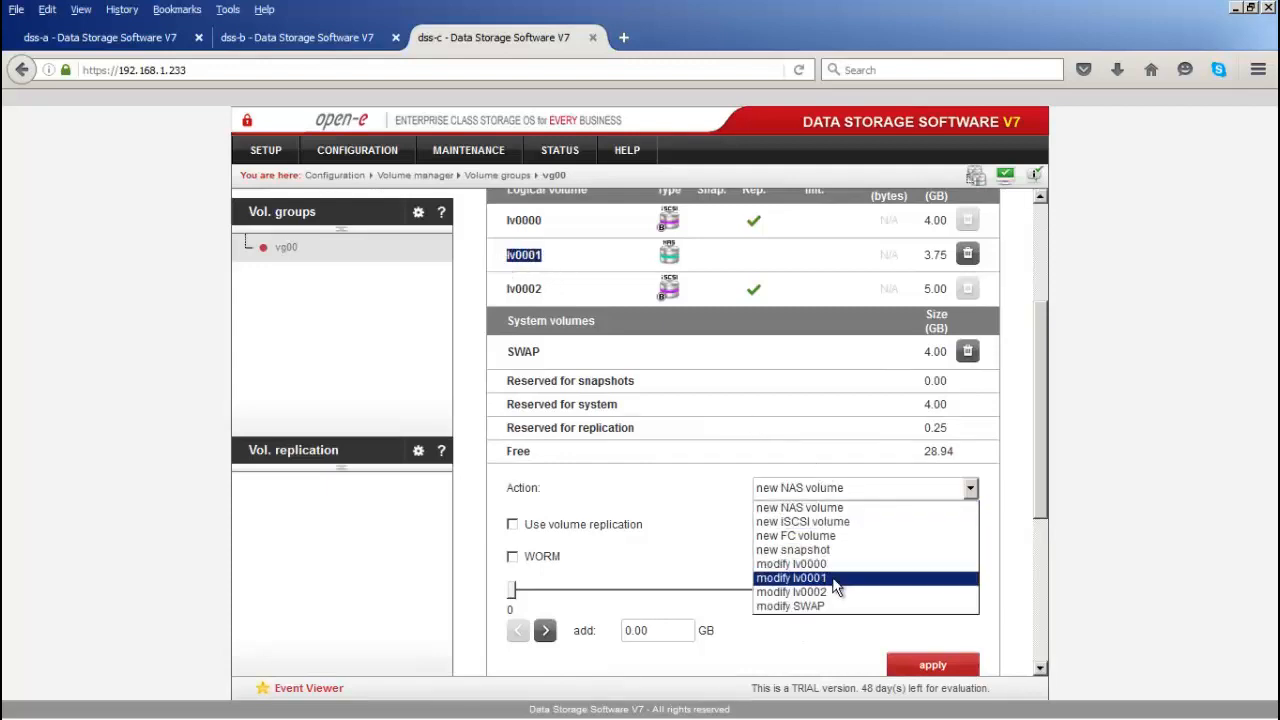
left_click(790, 578)
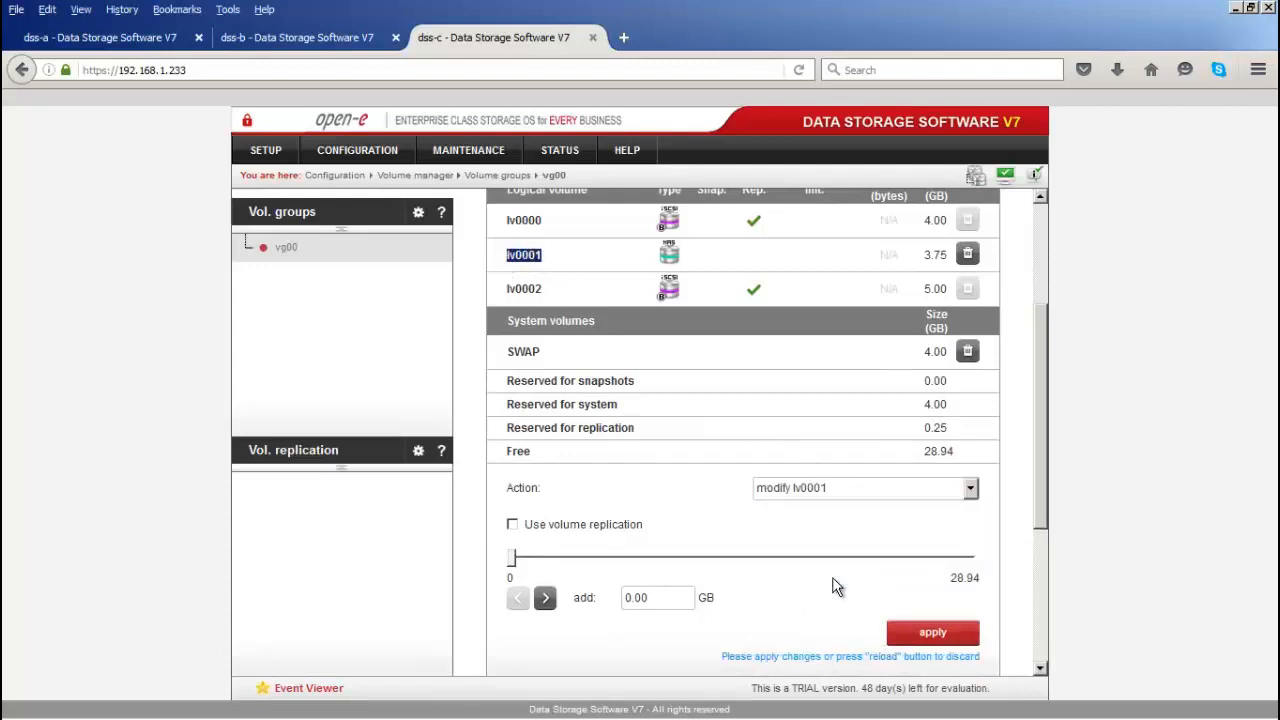
left_click(512, 525)
left_click(900, 636)
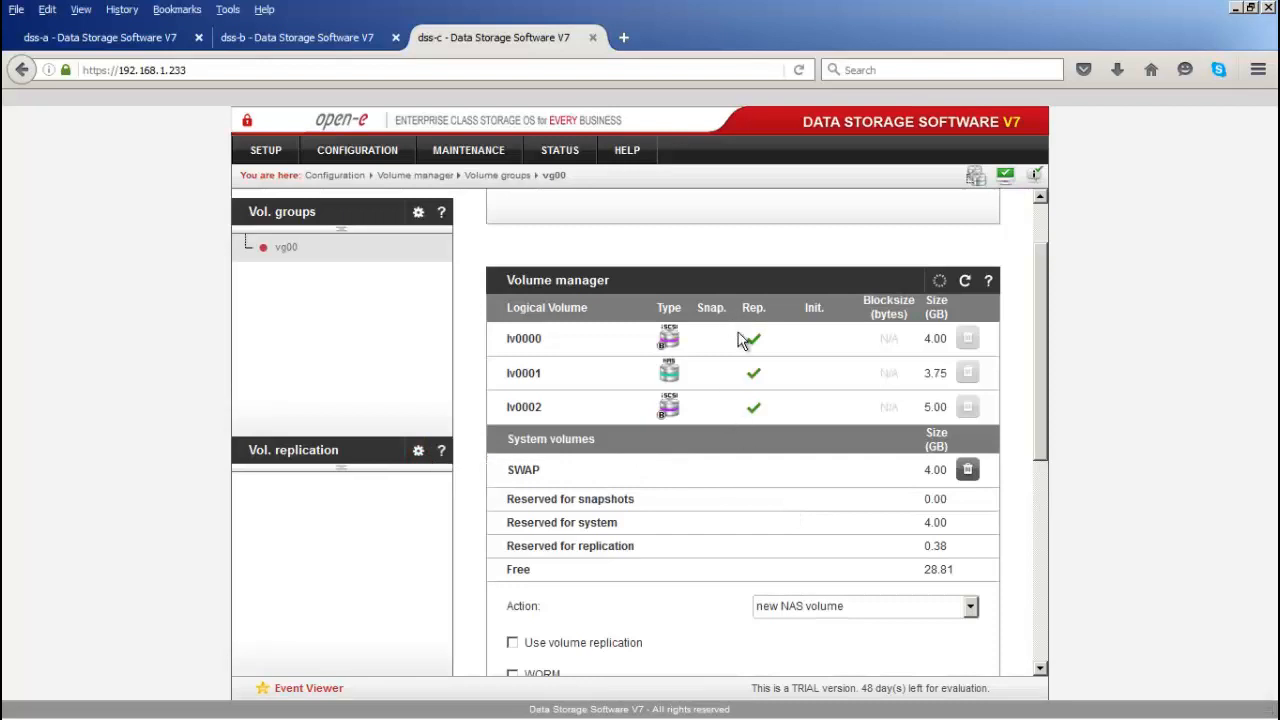
Step: On dss-c, set lv0001 as destination, clear metadata on lv0000–lv0002, and apply
left_click(306, 455)
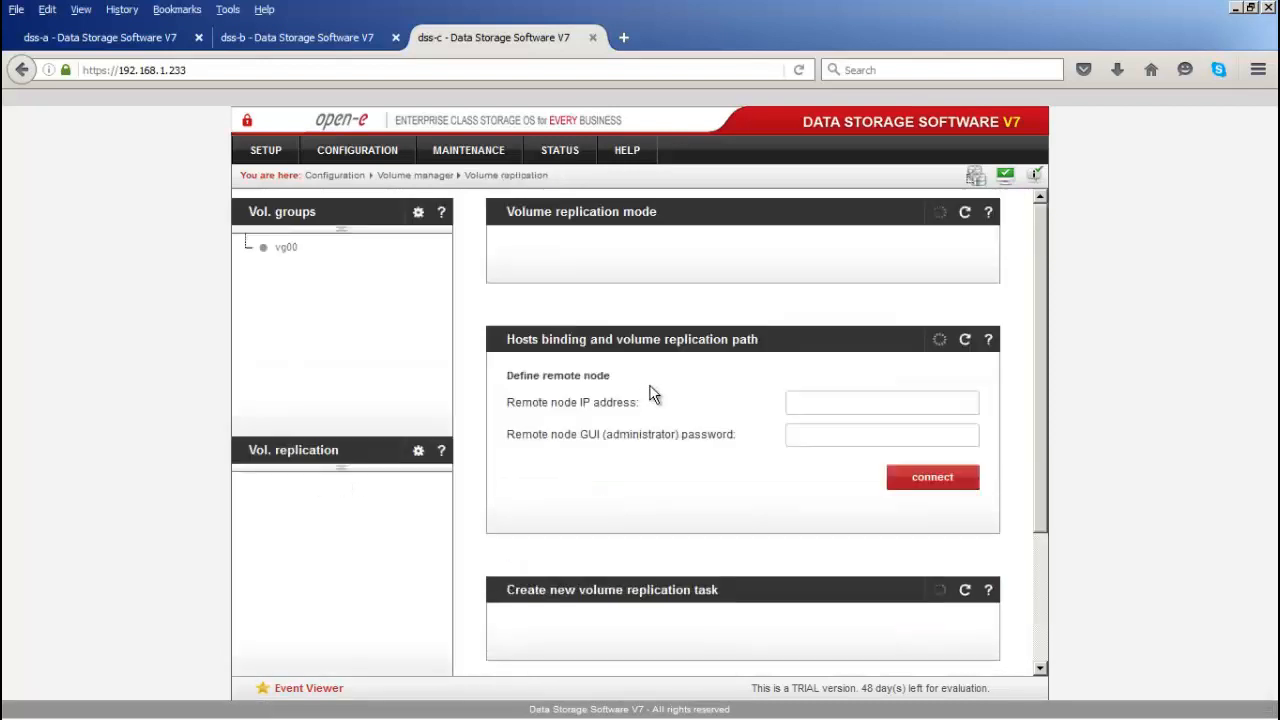
left_click(831, 287)
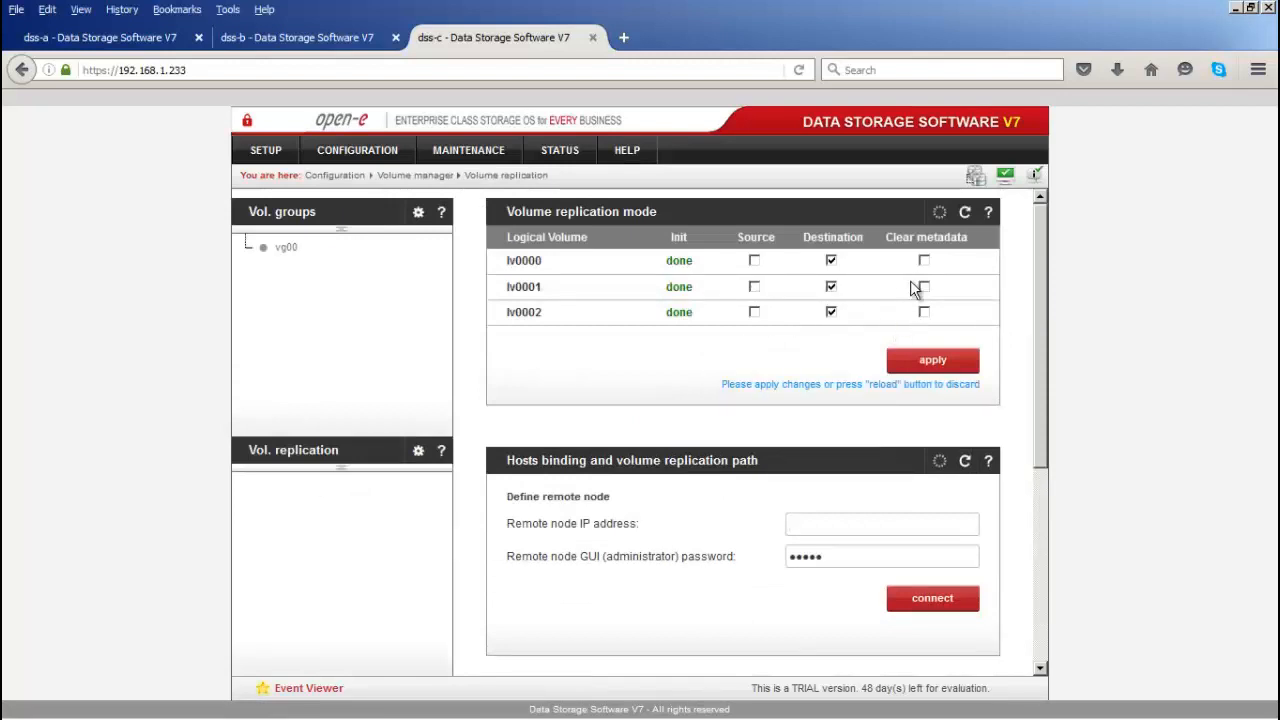
left_click(924, 261)
left_click(924, 287)
left_click(924, 312)
left_click(930, 362)
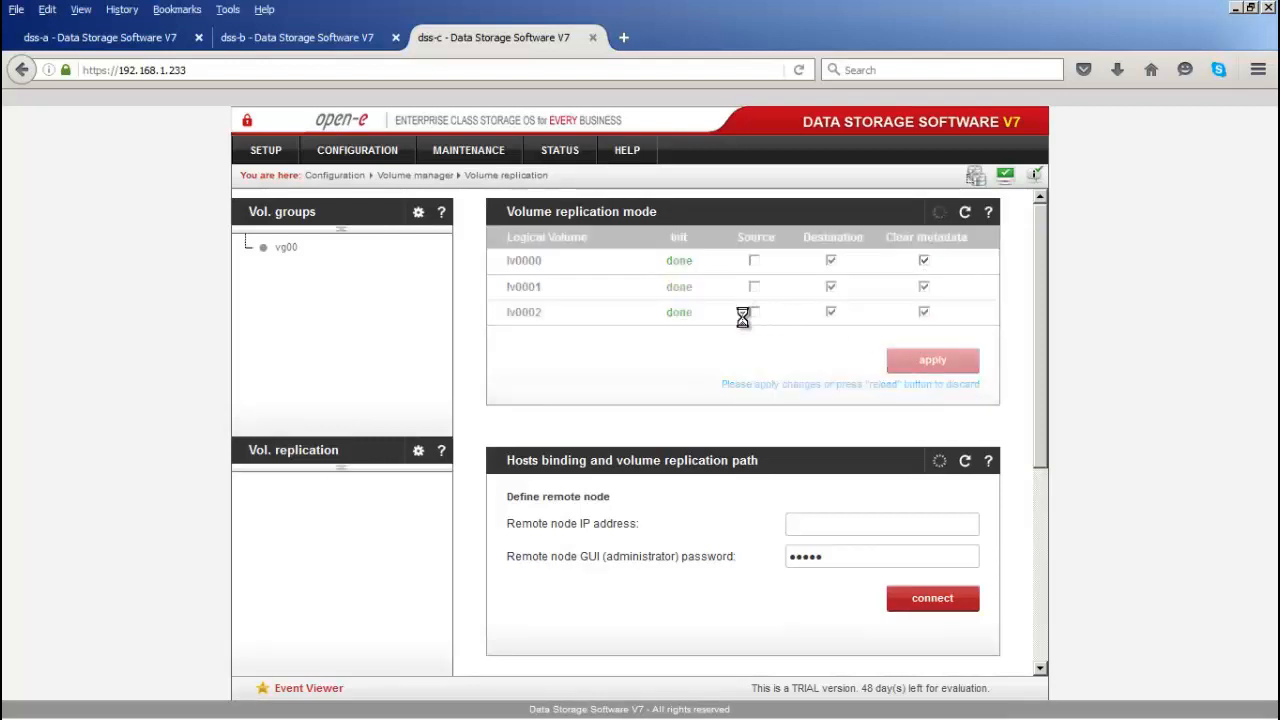
Step: Open dss-a's volume replication page
left_click(175, 37)
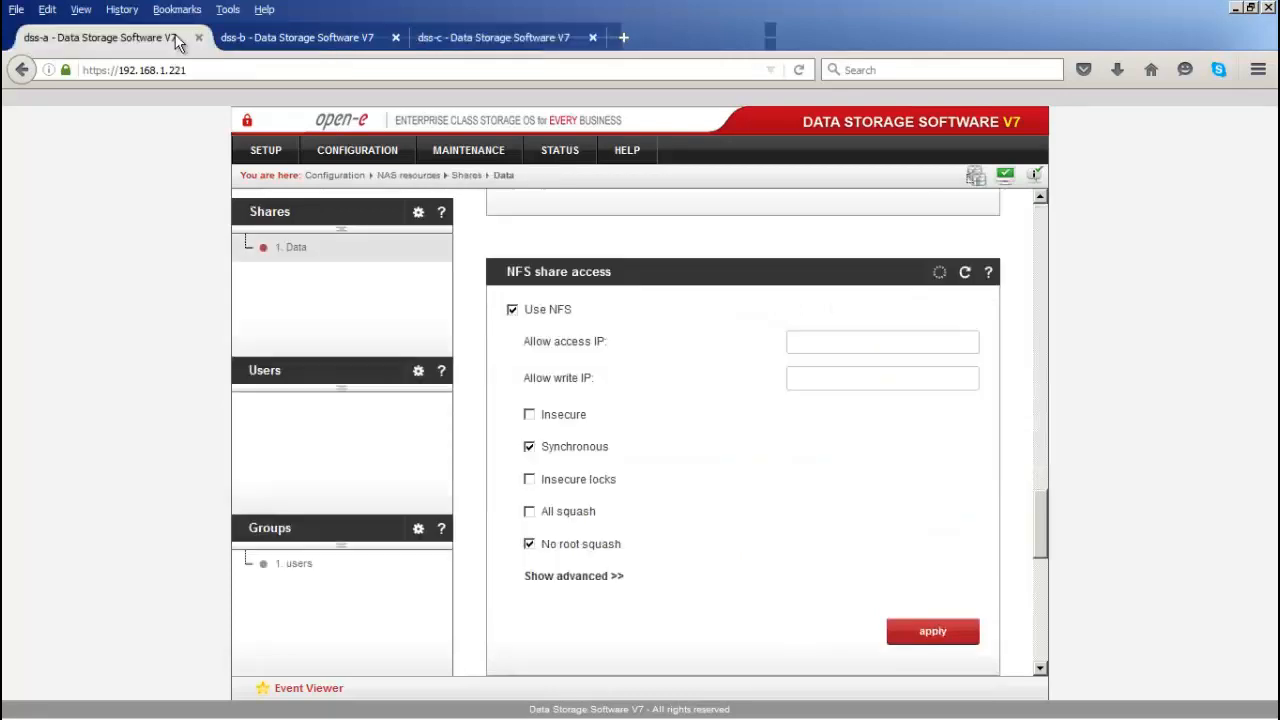
left_click(340, 160)
mouse_move(380, 176)
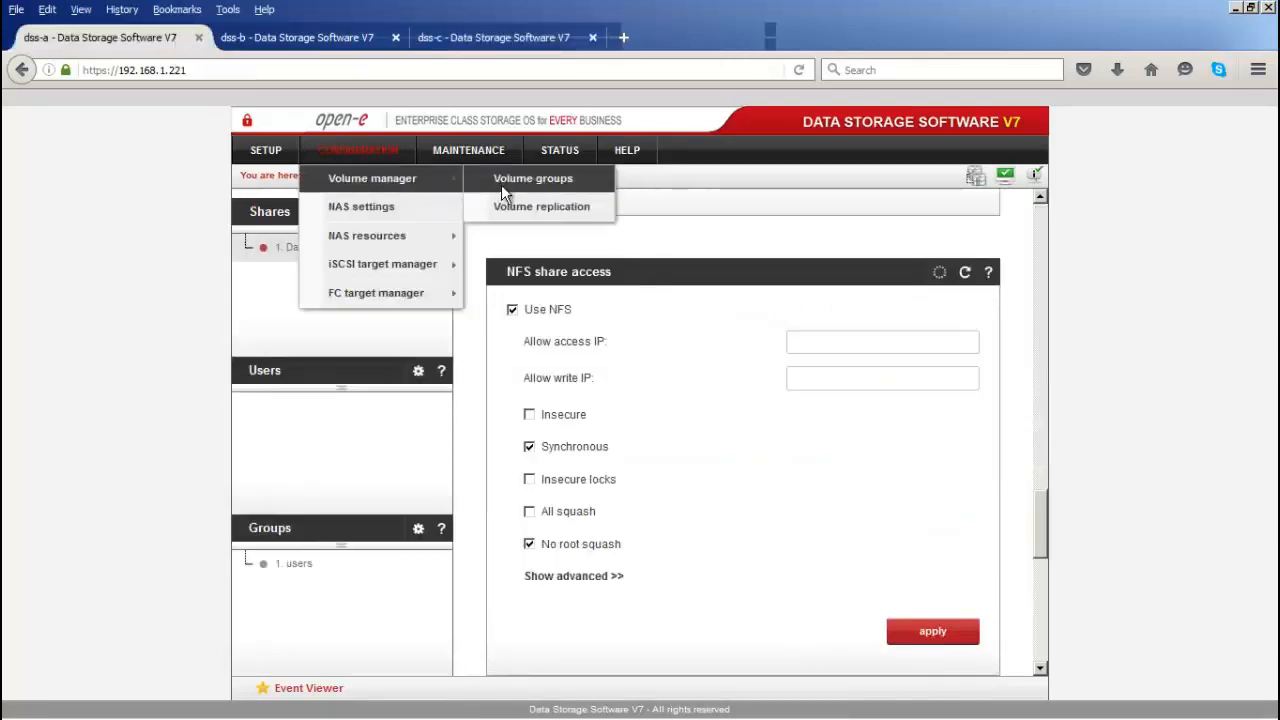
left_click(530, 207)
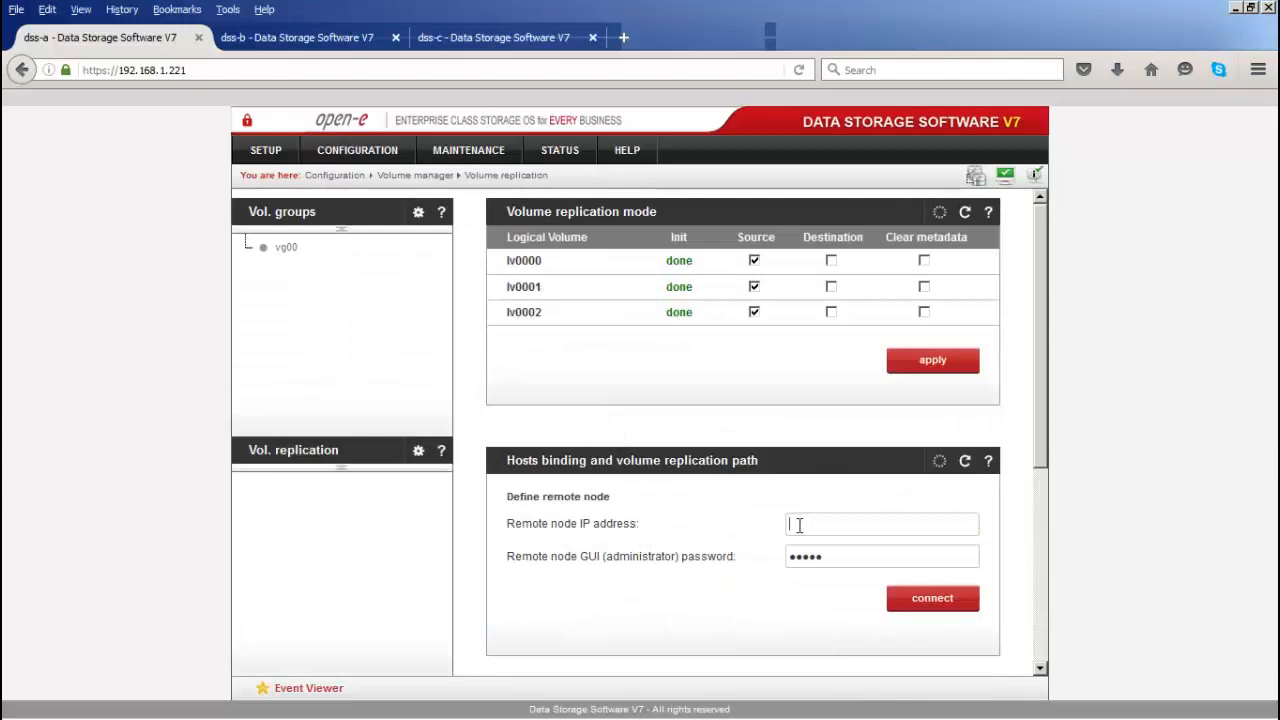
Step: Look up dss-c's eth2 IP address 192.168.2.233 under Network interfaces, then return to dss-a
left_click(490, 38)
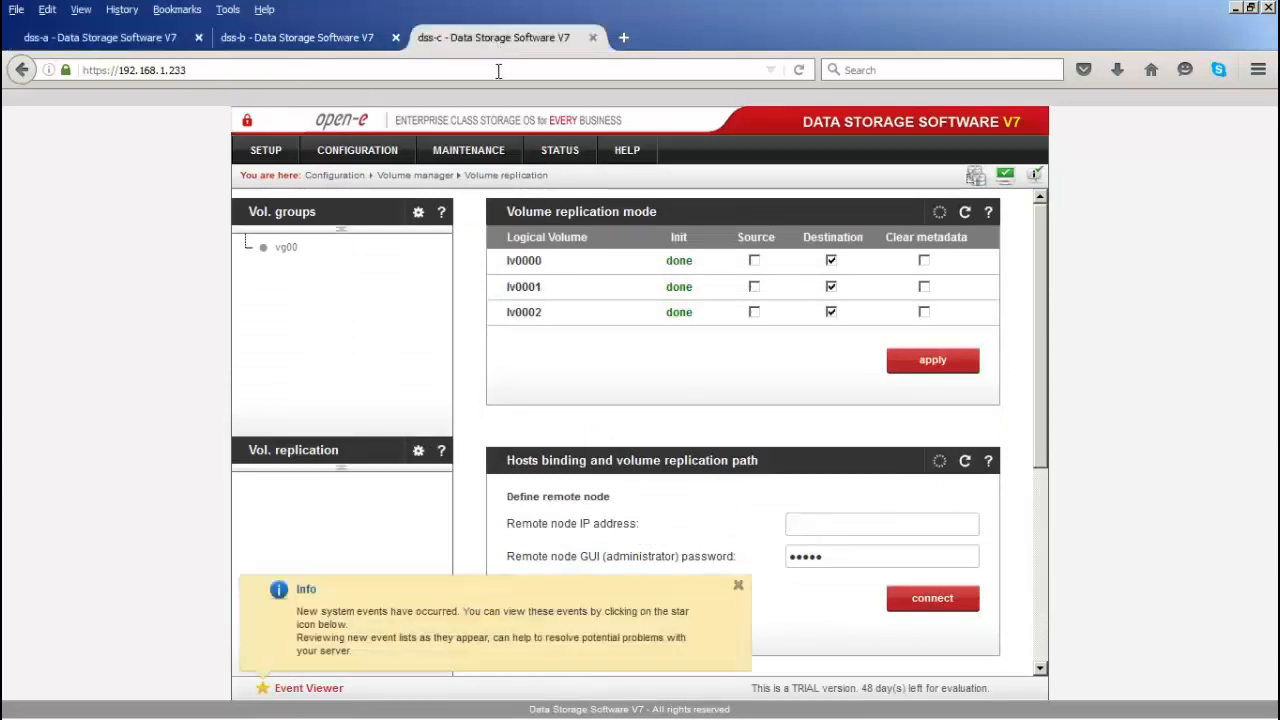
mouse_move(560, 152)
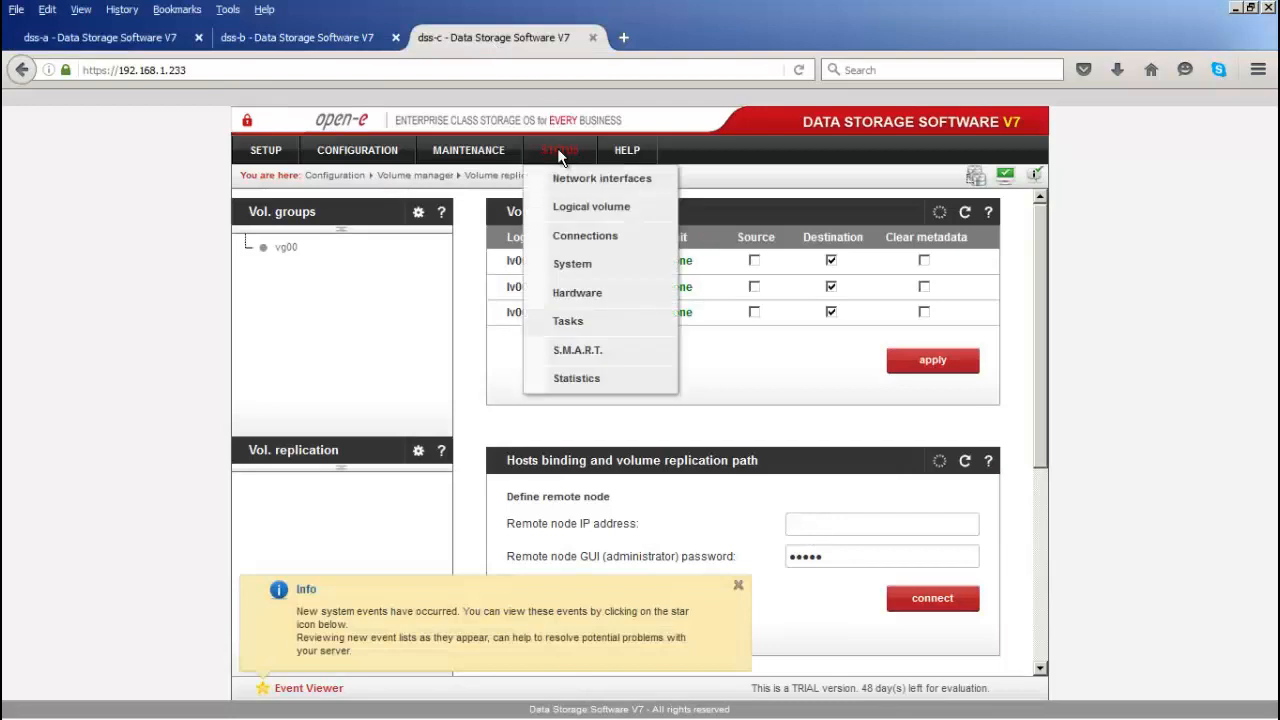
left_click(622, 187)
left_click_drag(693, 312, 625, 311)
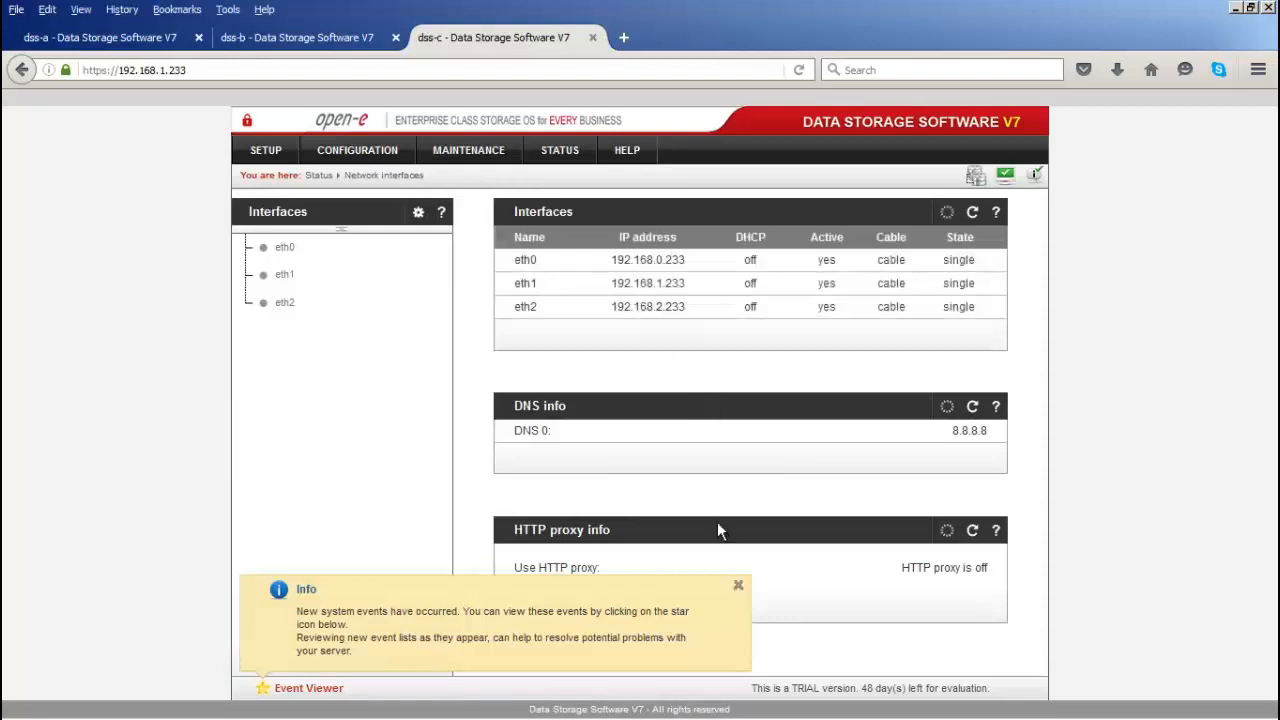
left_click(162, 37)
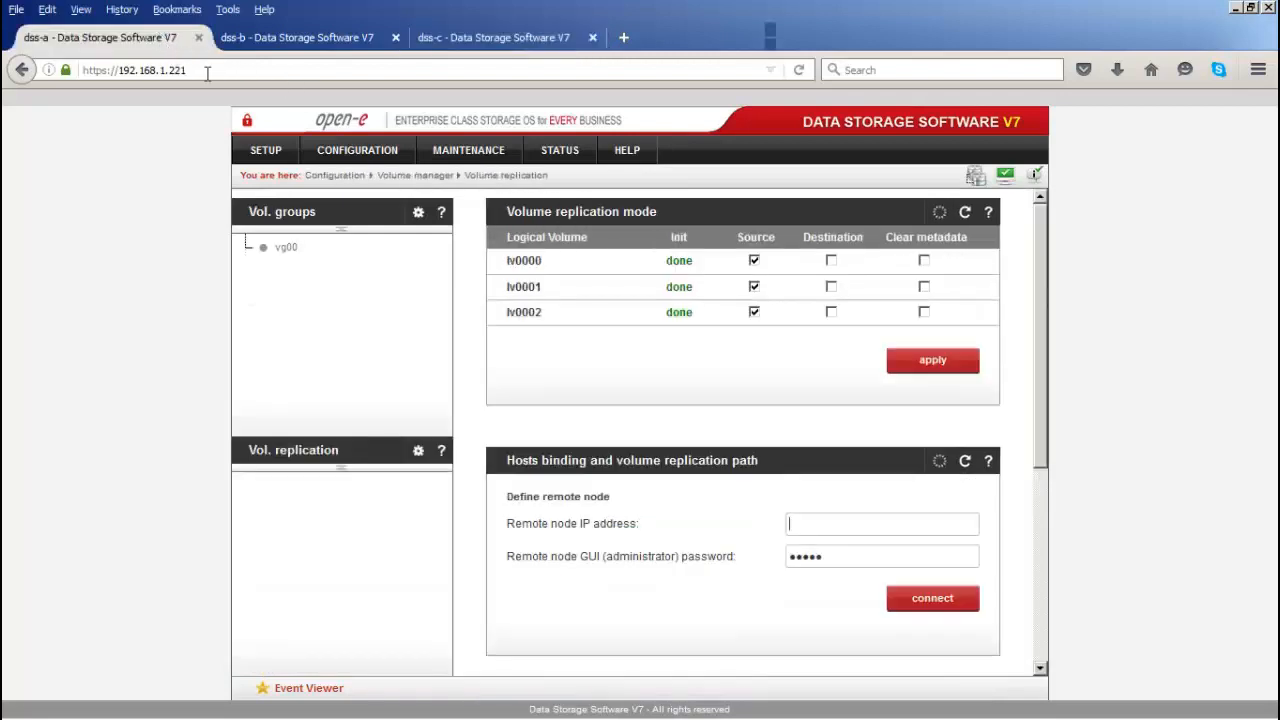
Step: Bind dss-a to remote node 192.168.2.233, entering the remote node's password
type("192.168.2.233")
left_click_drag(840, 558, 637, 551)
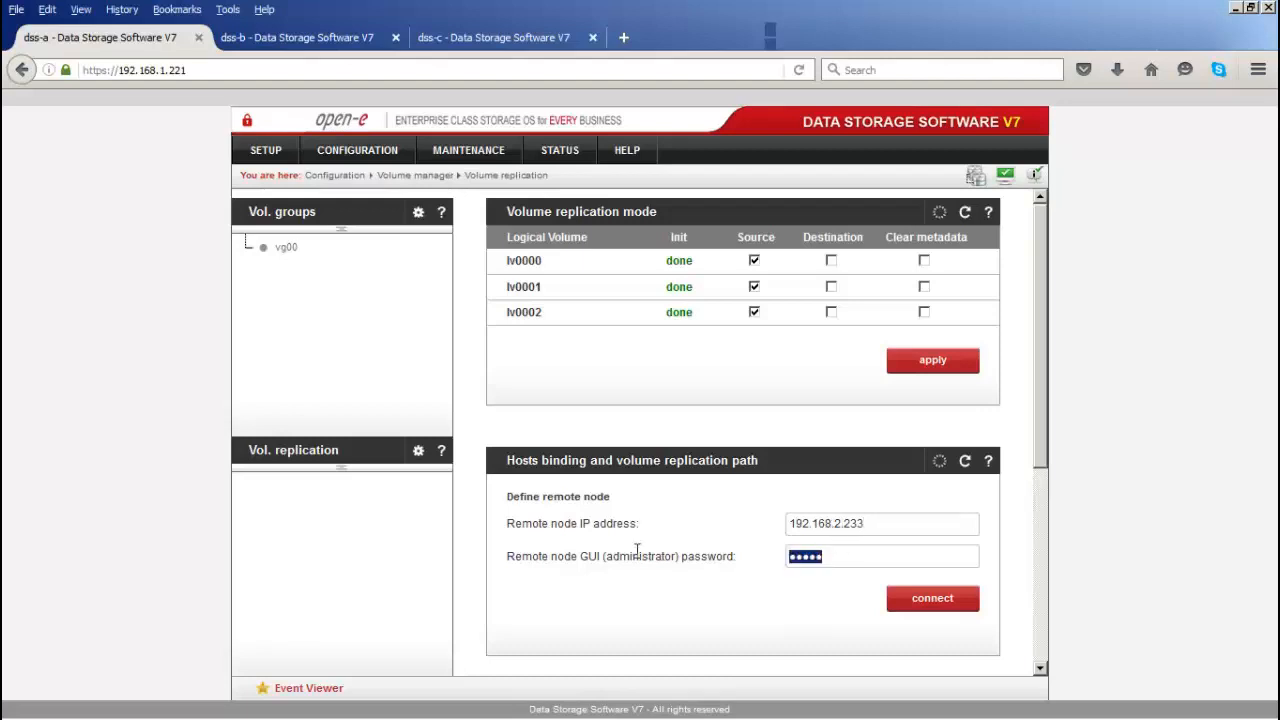
type("admin")
left_click(928, 596)
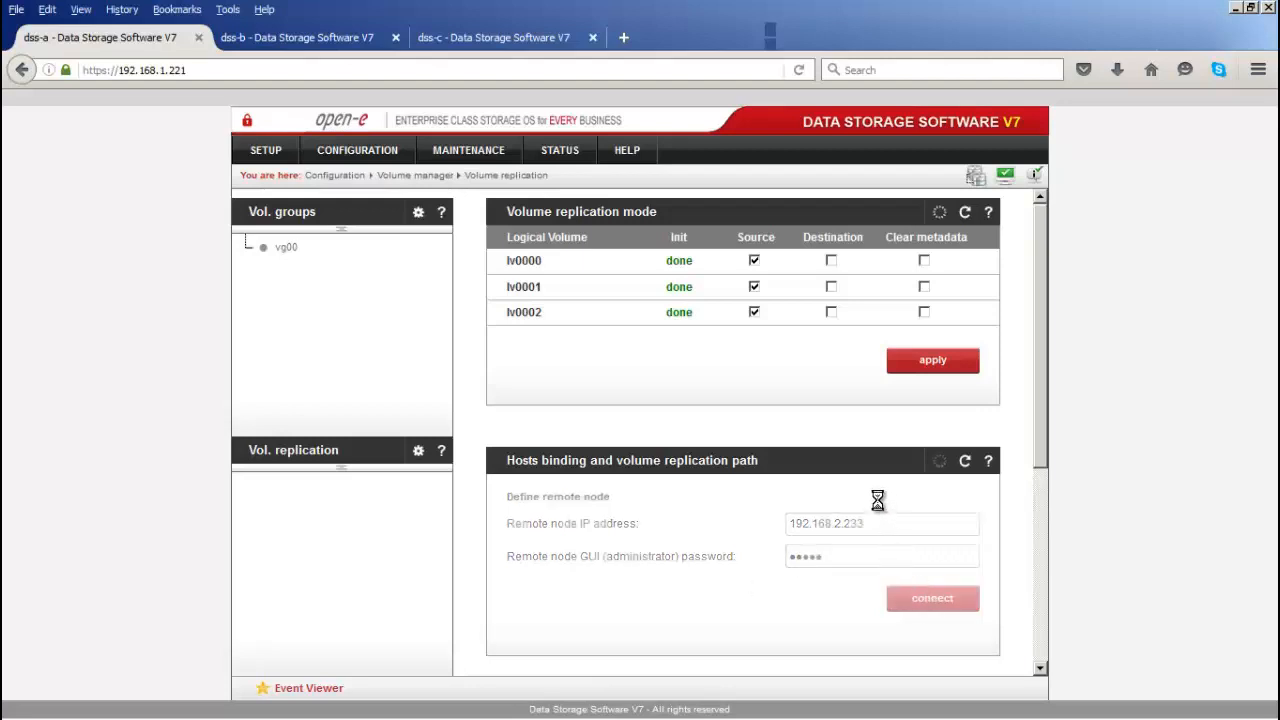
Step: Clear metadata on lv0000–lv0002 and apply the source replication settings
left_click(926, 261)
left_click(924, 287)
left_click(924, 313)
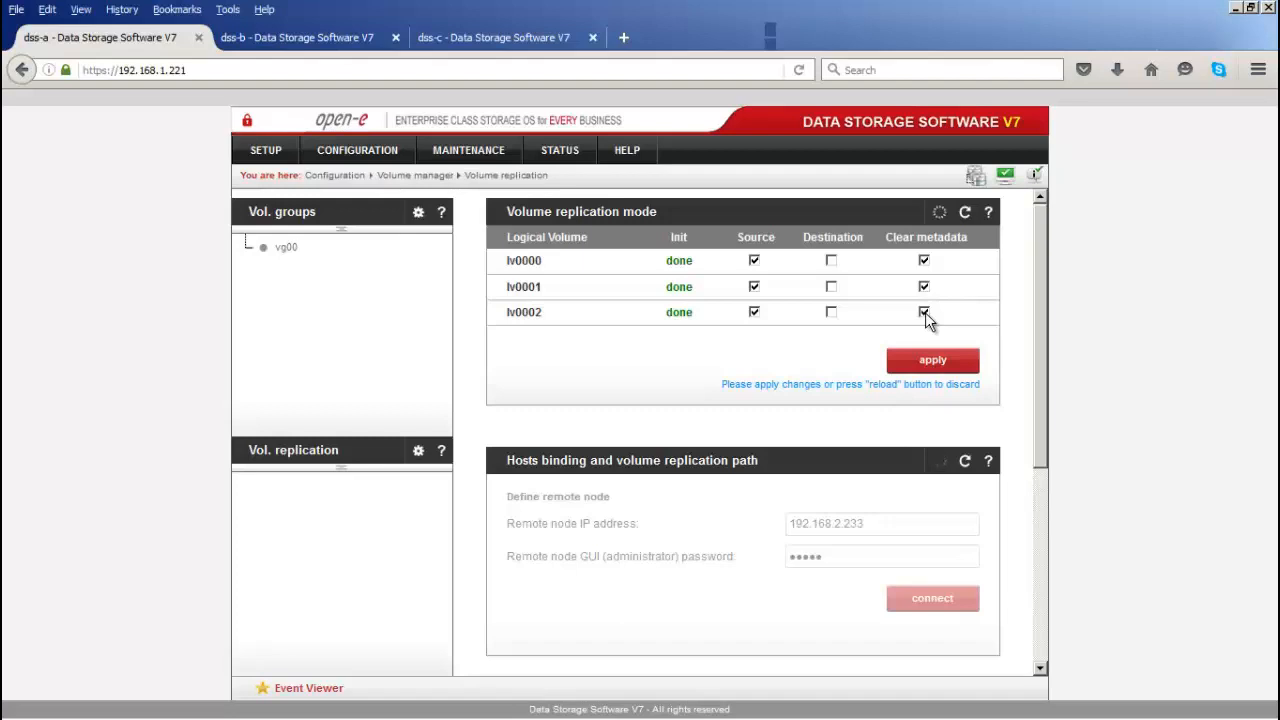
left_click(929, 363)
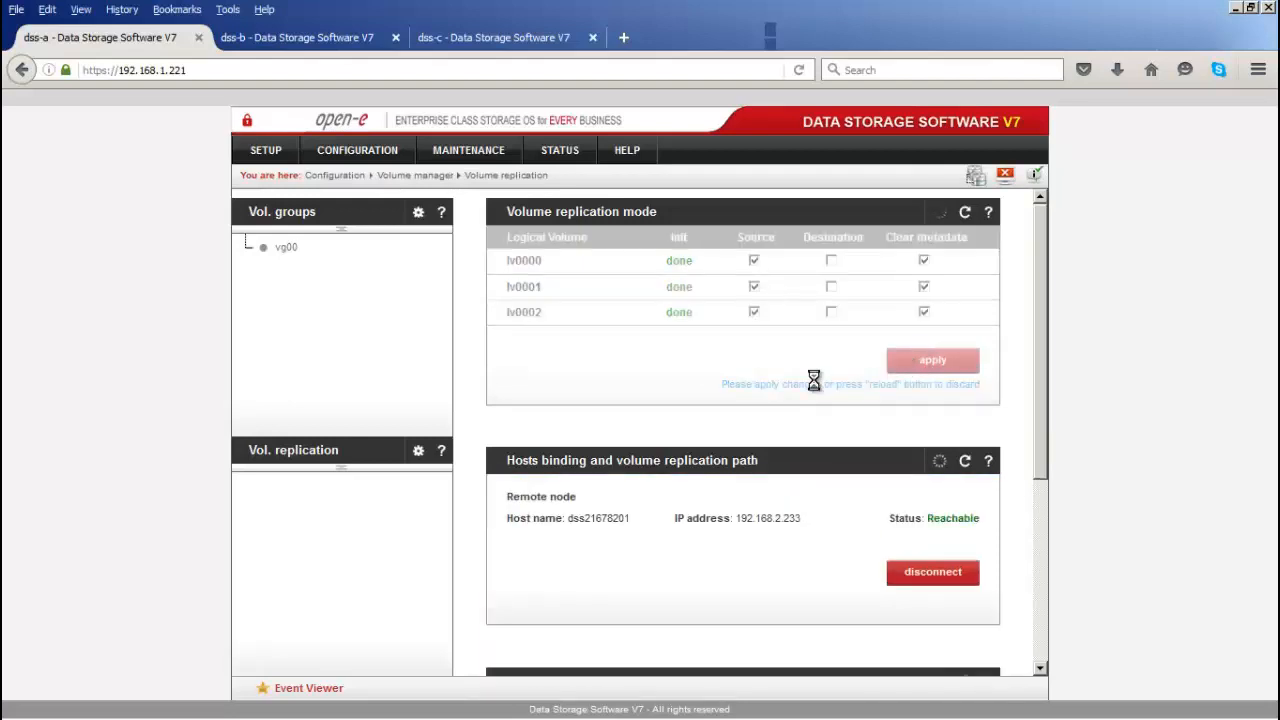
Step: Open dss-c's volume replication page to confirm its binding to 192.168.2.221, then return to dss-a
left_click(504, 39)
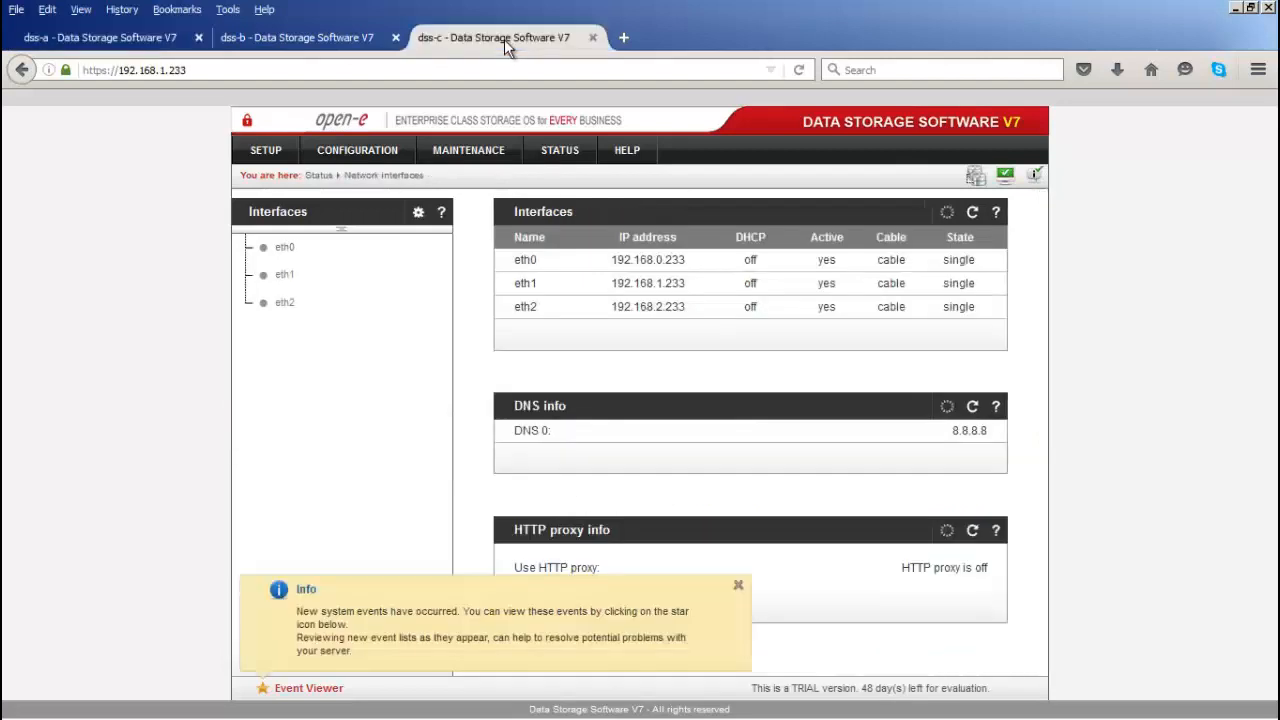
left_click(378, 152)
mouse_move(418, 193)
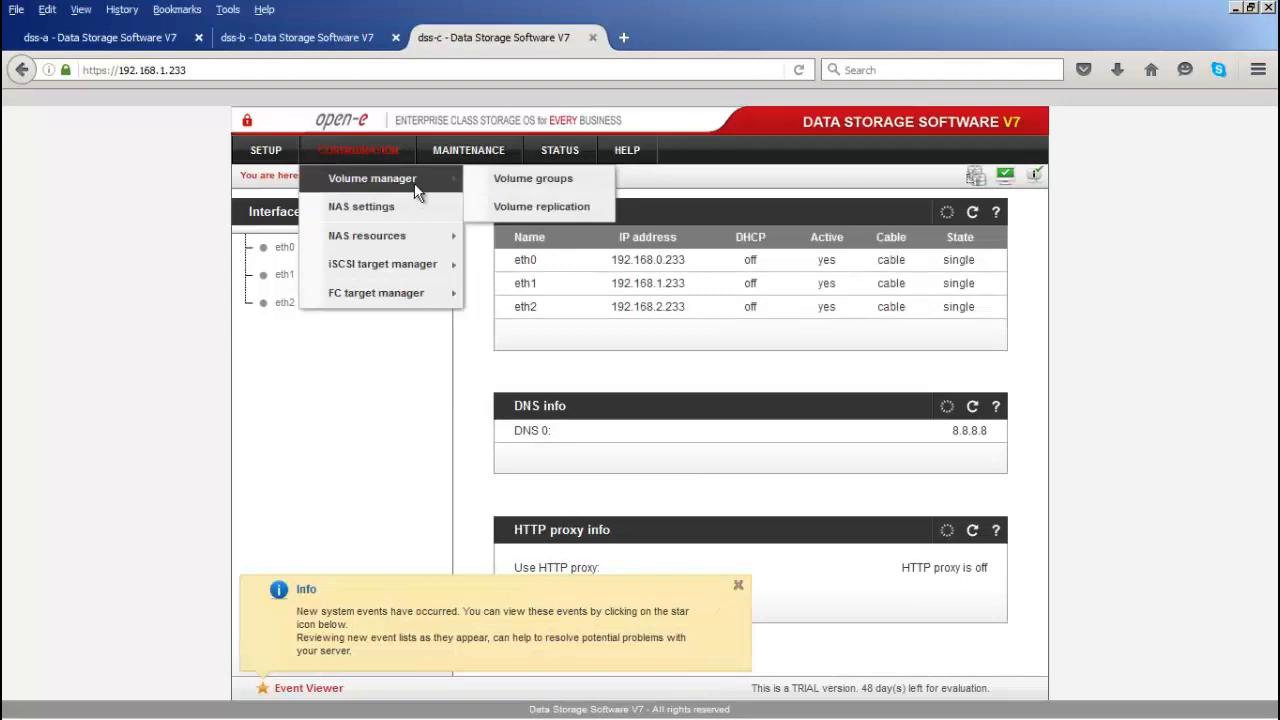
left_click(493, 207)
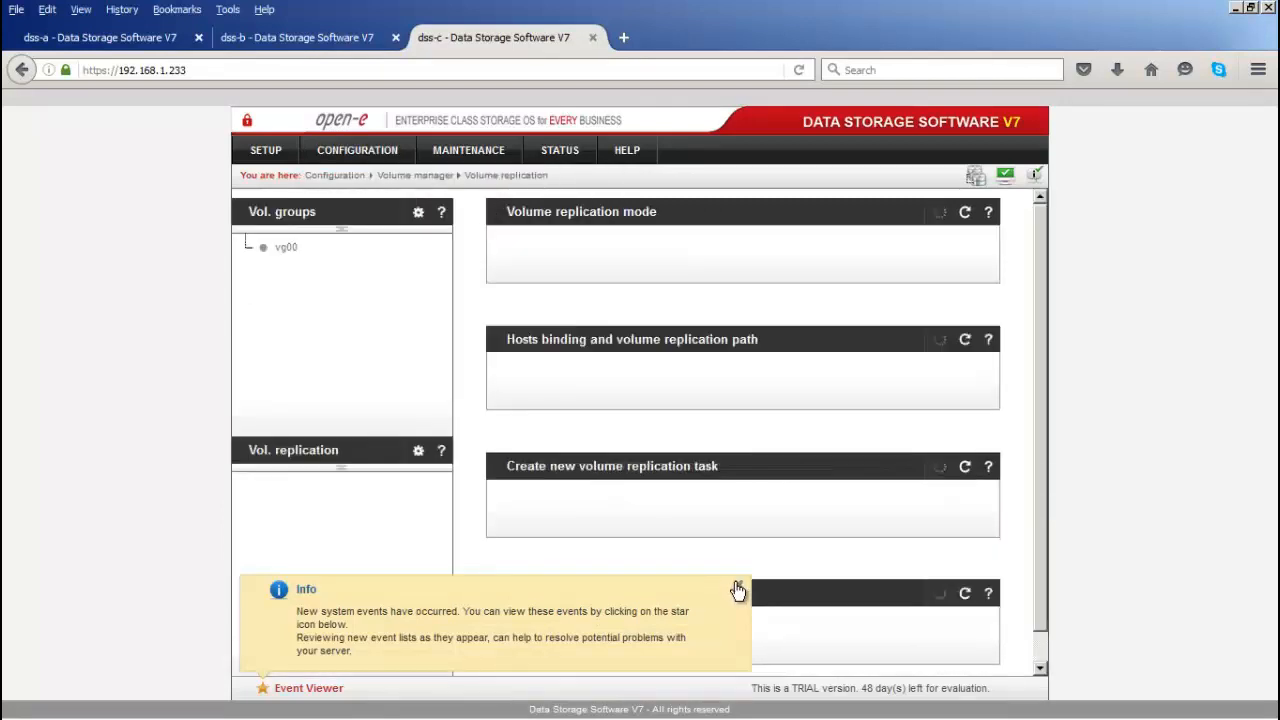
left_click(739, 589)
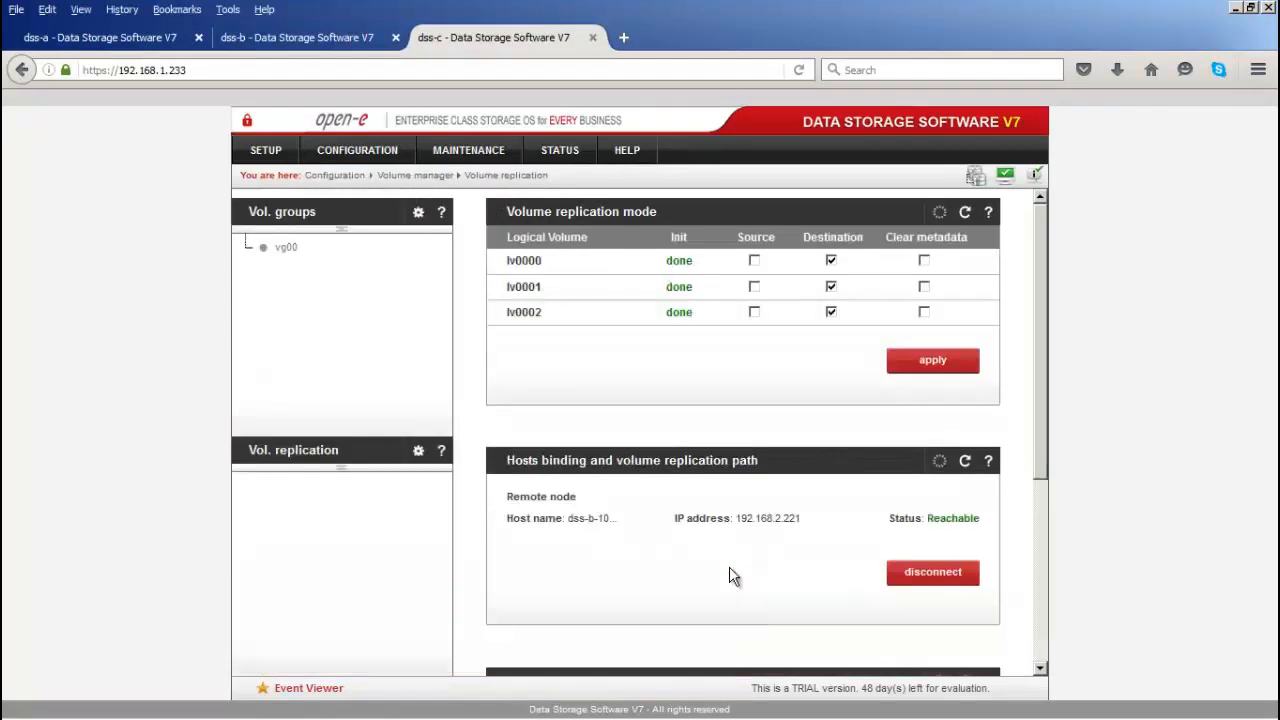
left_click(155, 45)
Step: Create the V-Rep1 replication task, picking the name from previously used task names
scroll(714, 410, "down", 5)
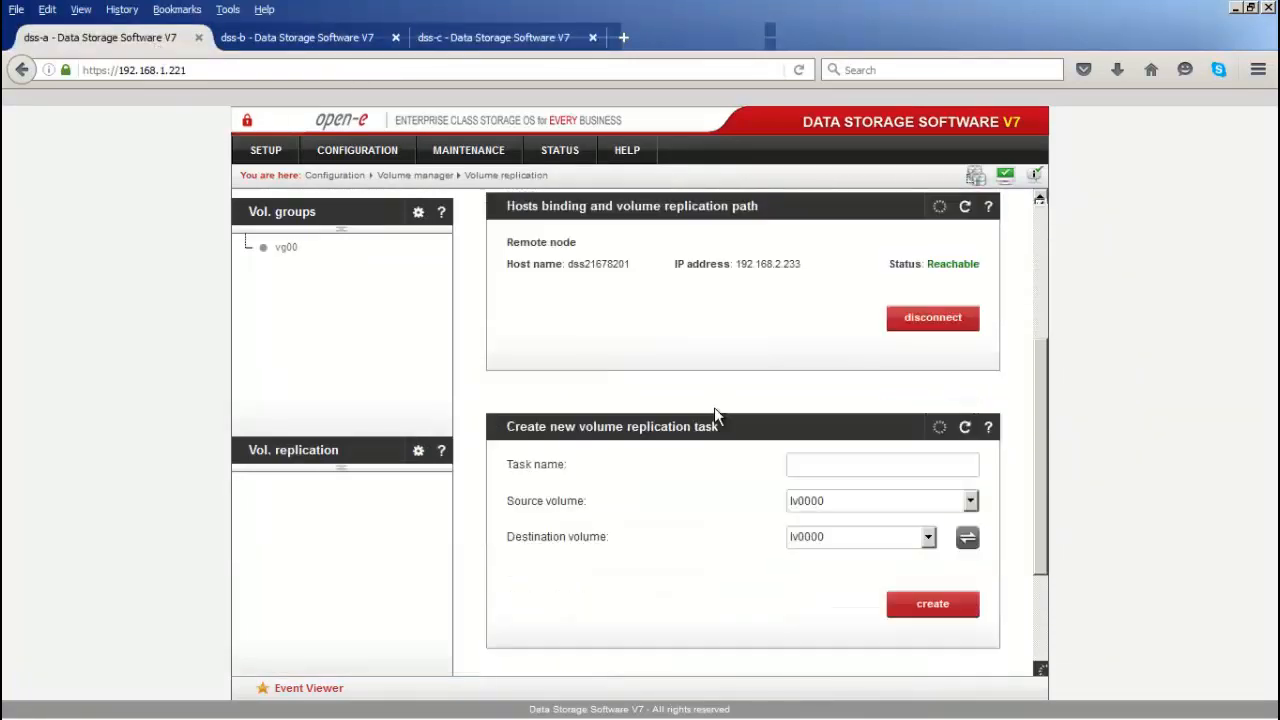
scroll(714, 407, "down", 2)
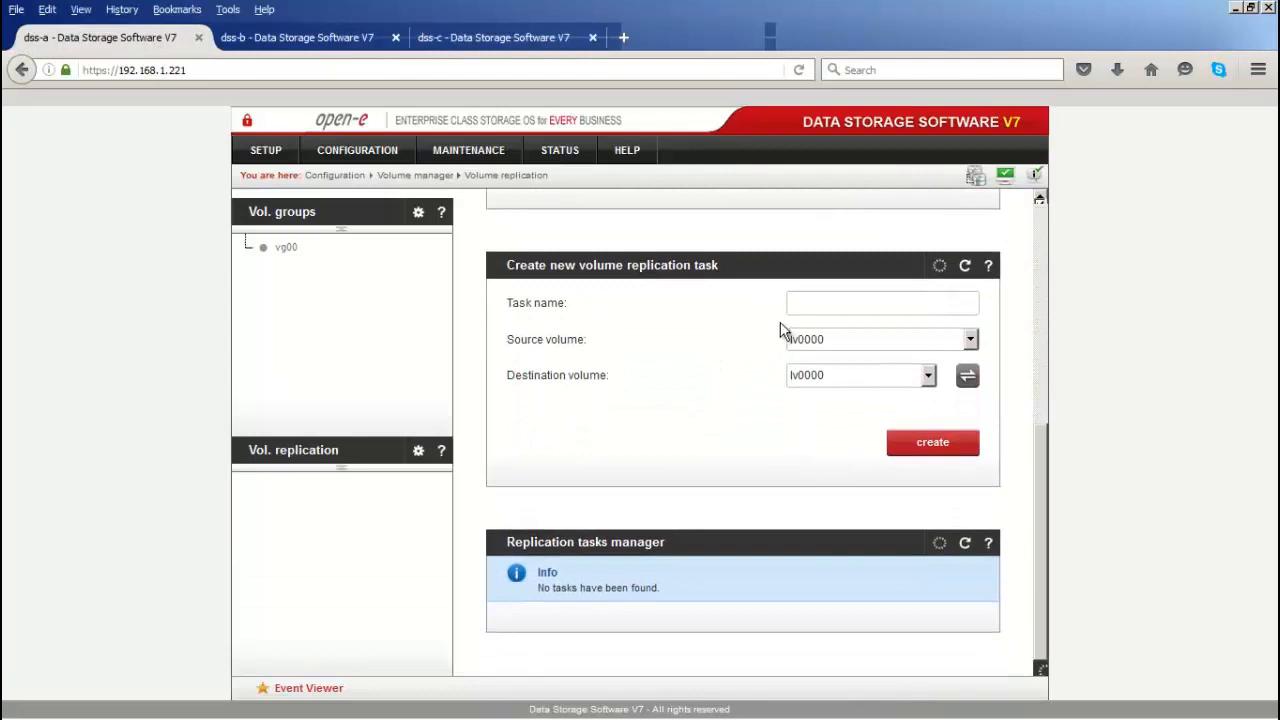
left_click(796, 304)
left_click(800, 305)
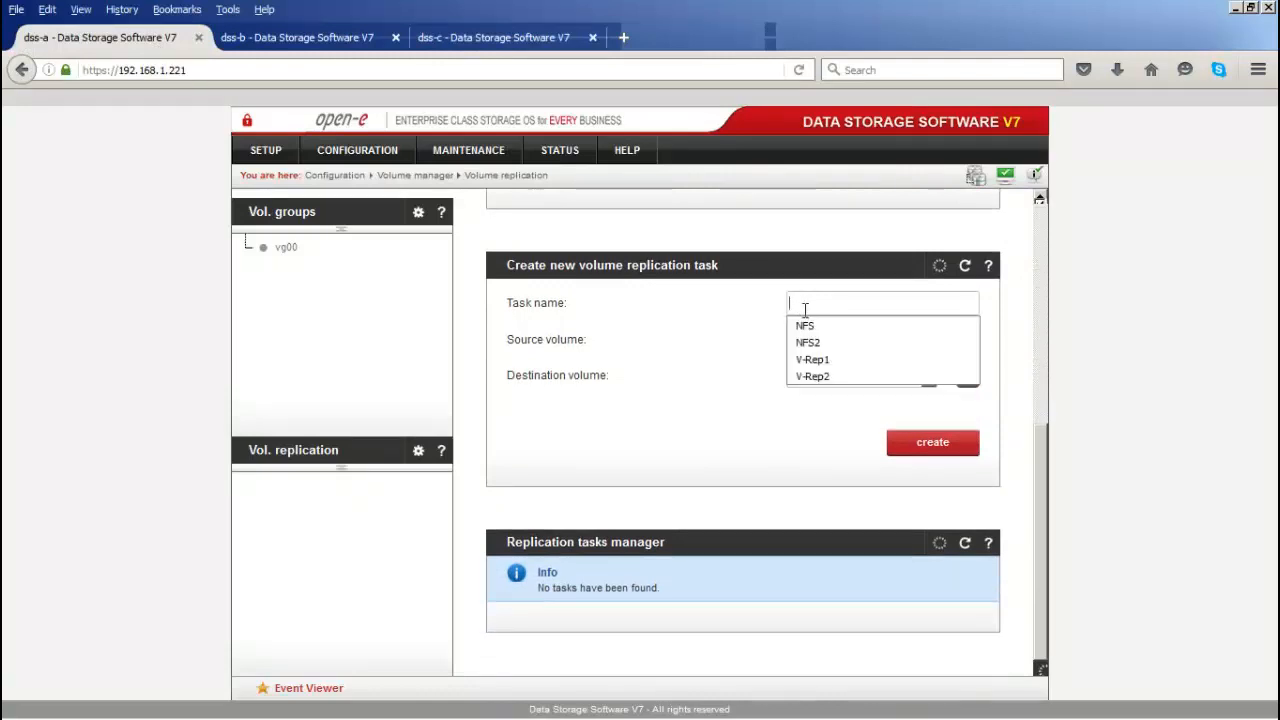
left_click(817, 358)
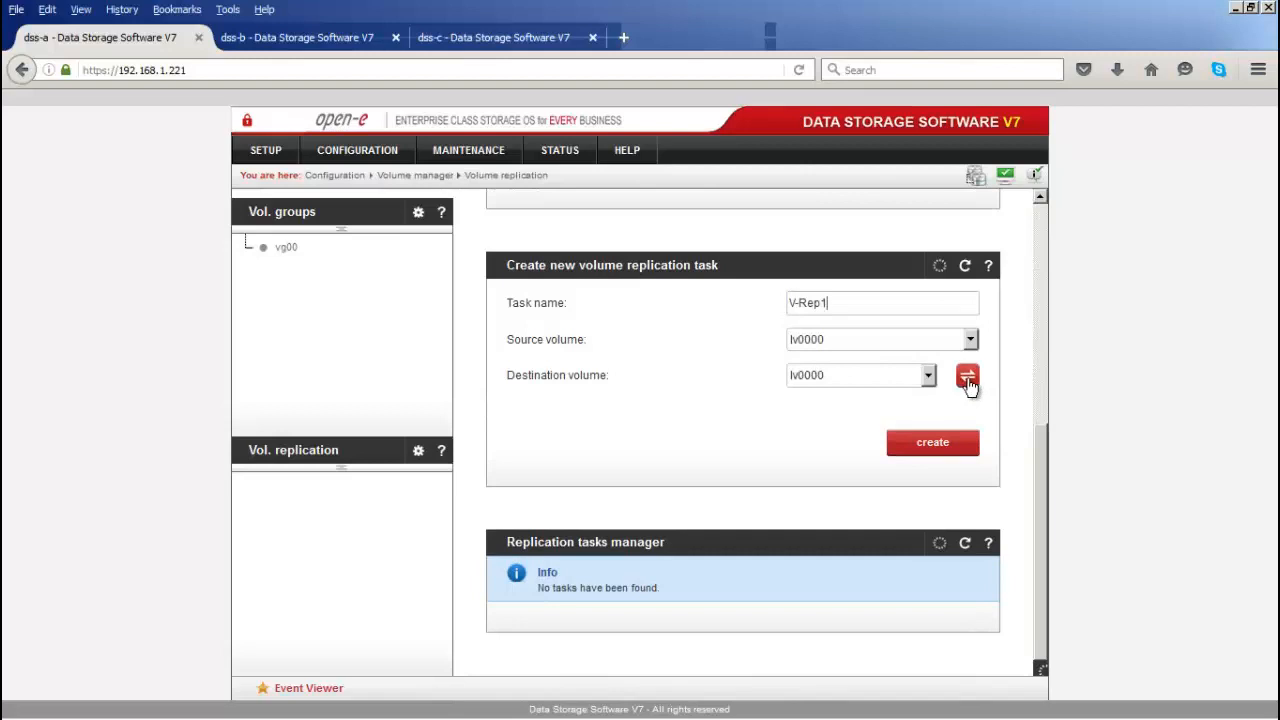
left_click(927, 445)
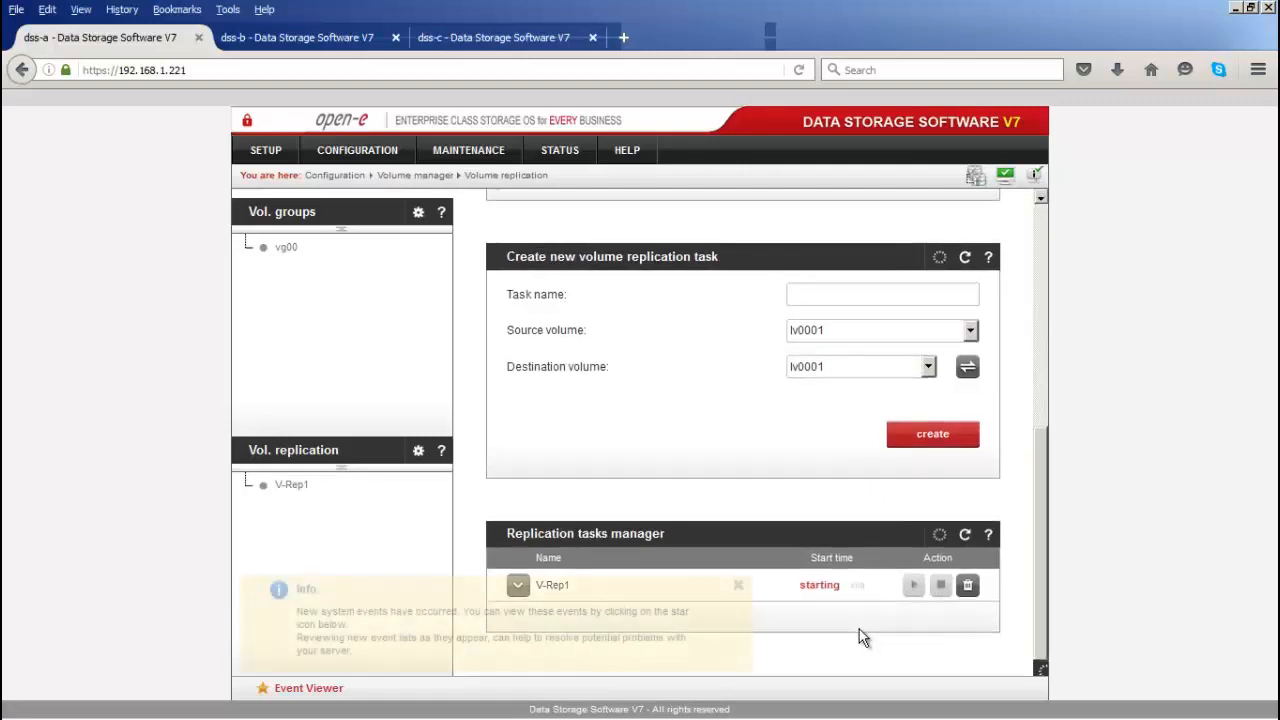
Step: Create and confirm a second replication task named NFS for lv0001
left_click(738, 585)
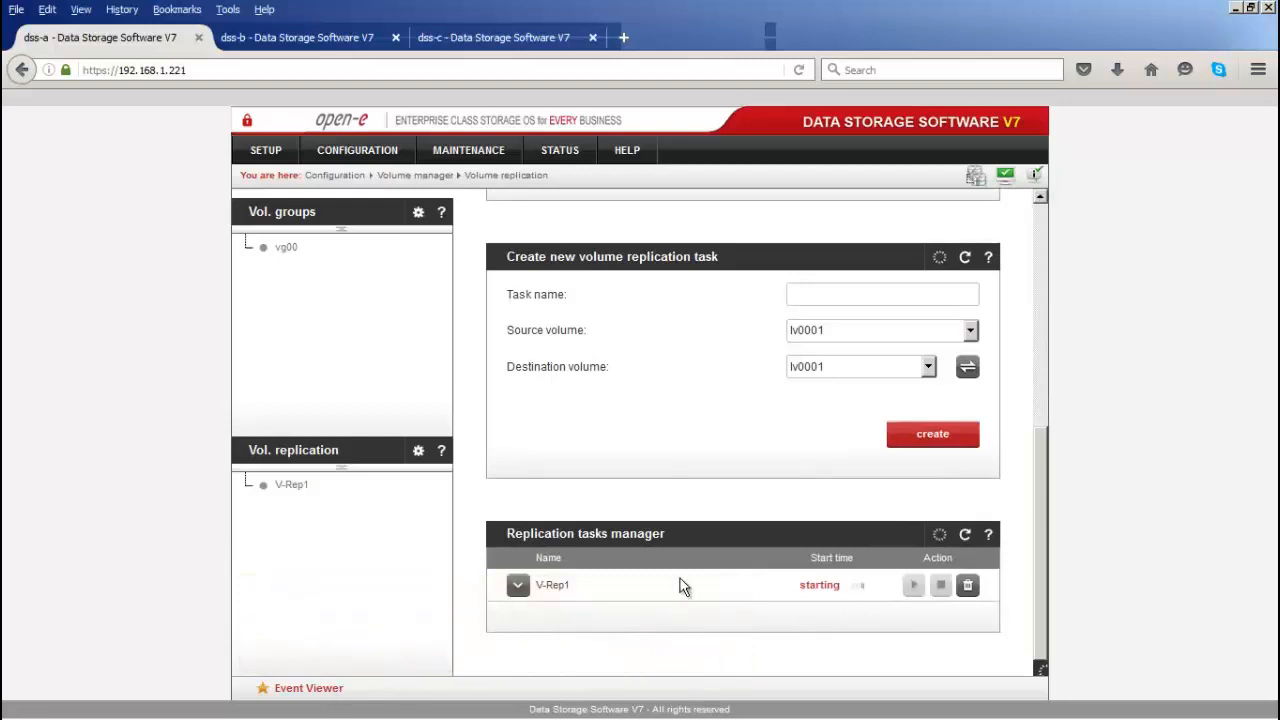
left_click(816, 297)
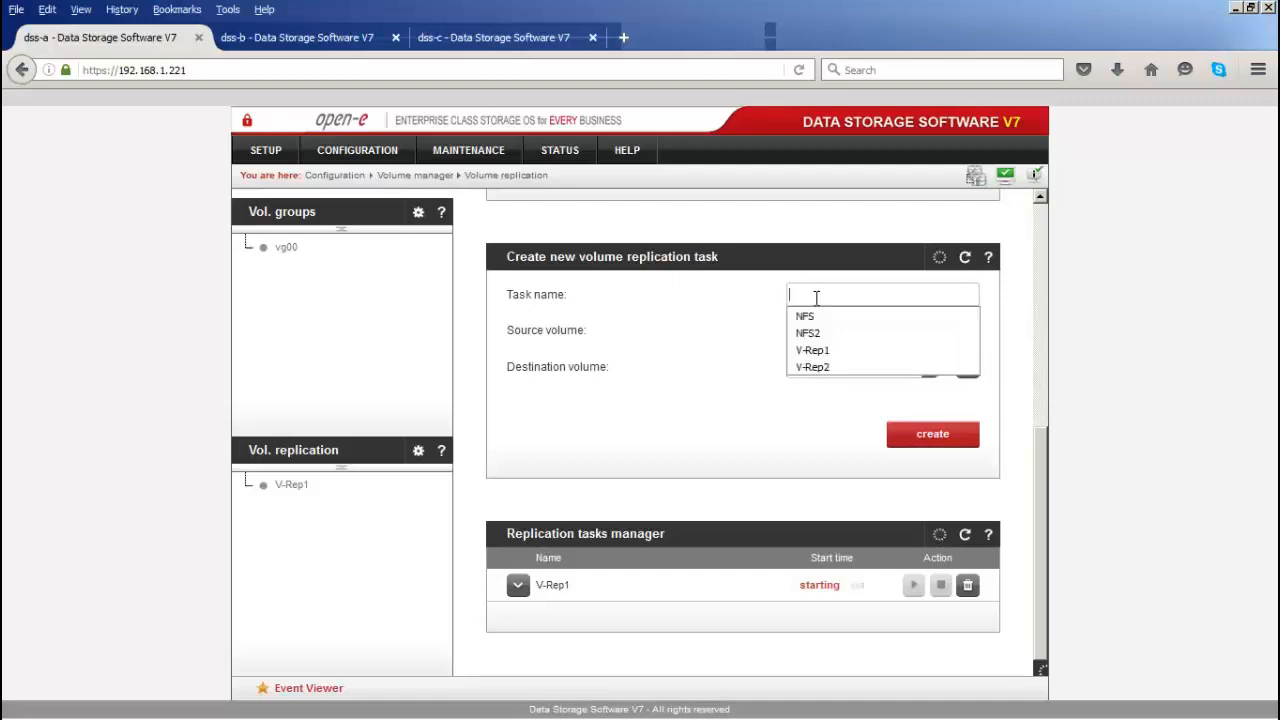
left_click(822, 315)
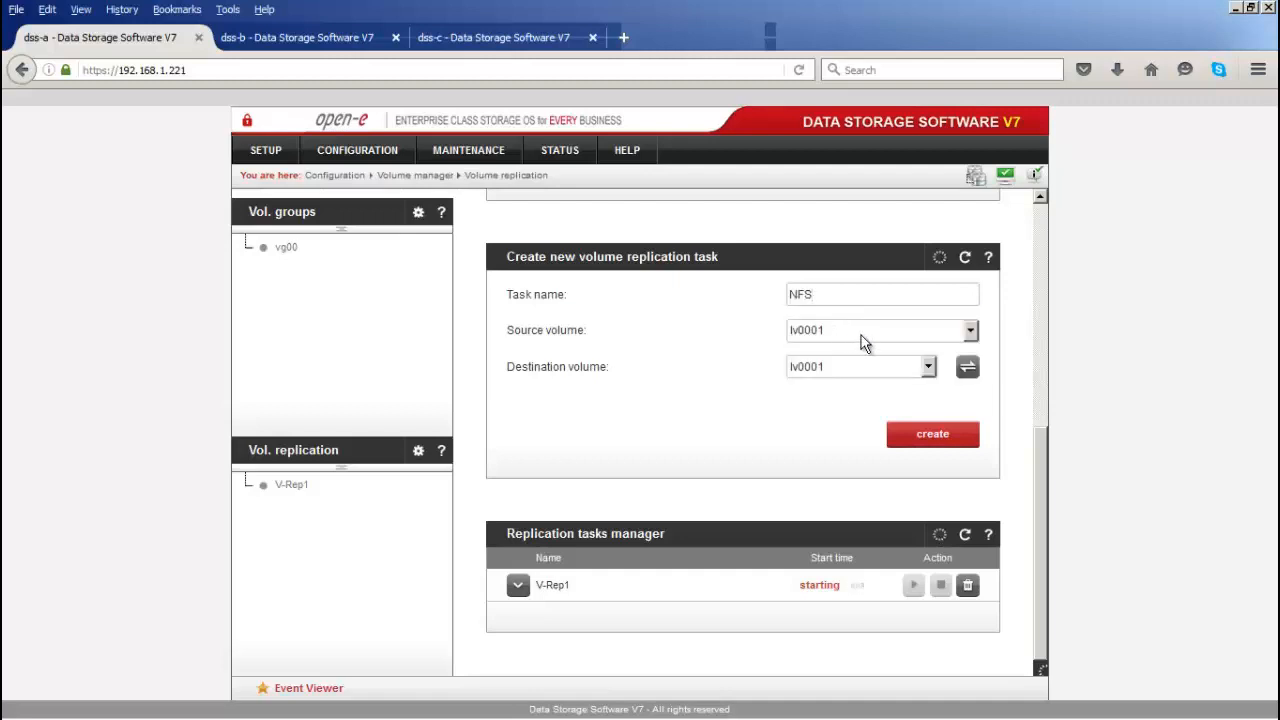
left_click(930, 437)
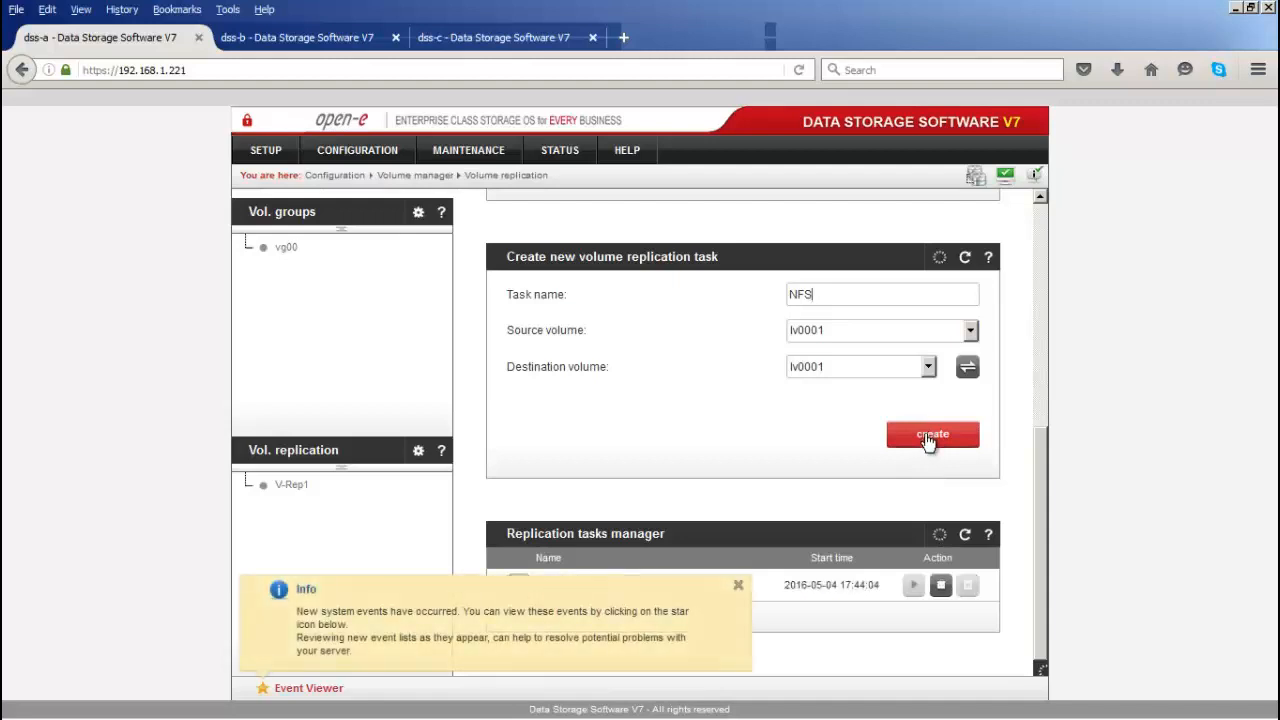
left_click(928, 437)
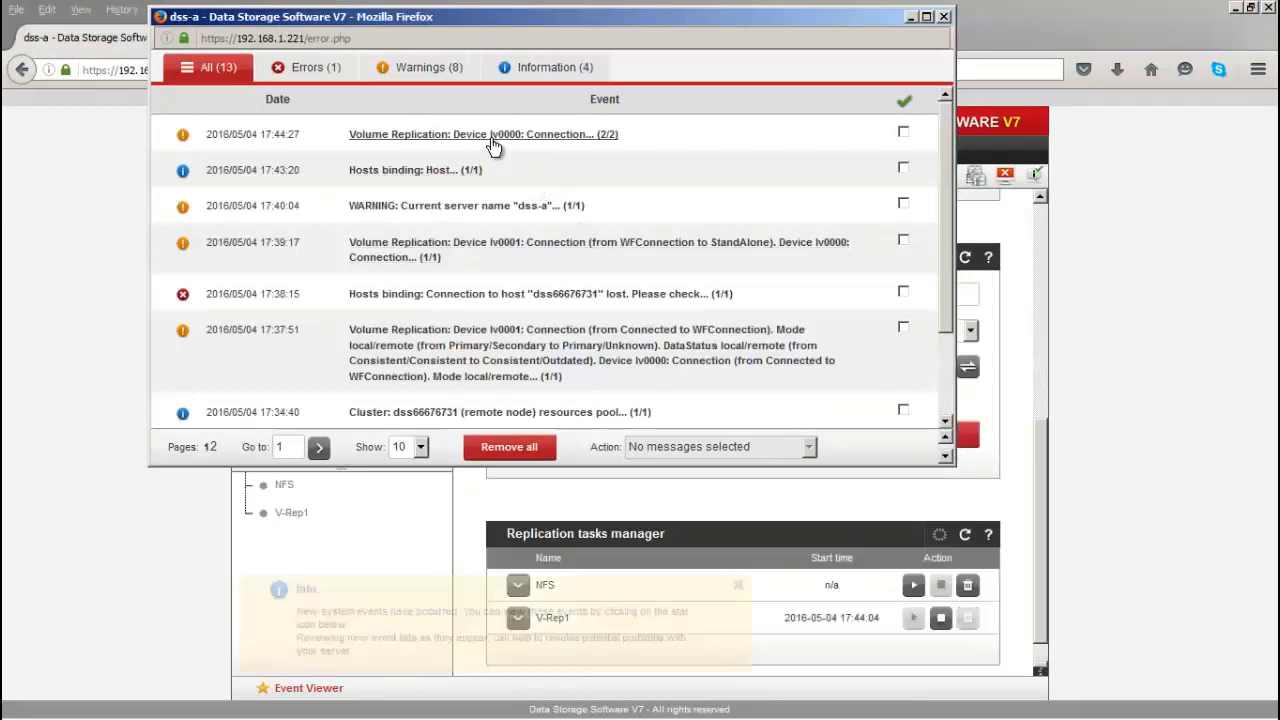
Step: View the latest replication event's details, then close it and the Event Viewer
left_click(491, 140)
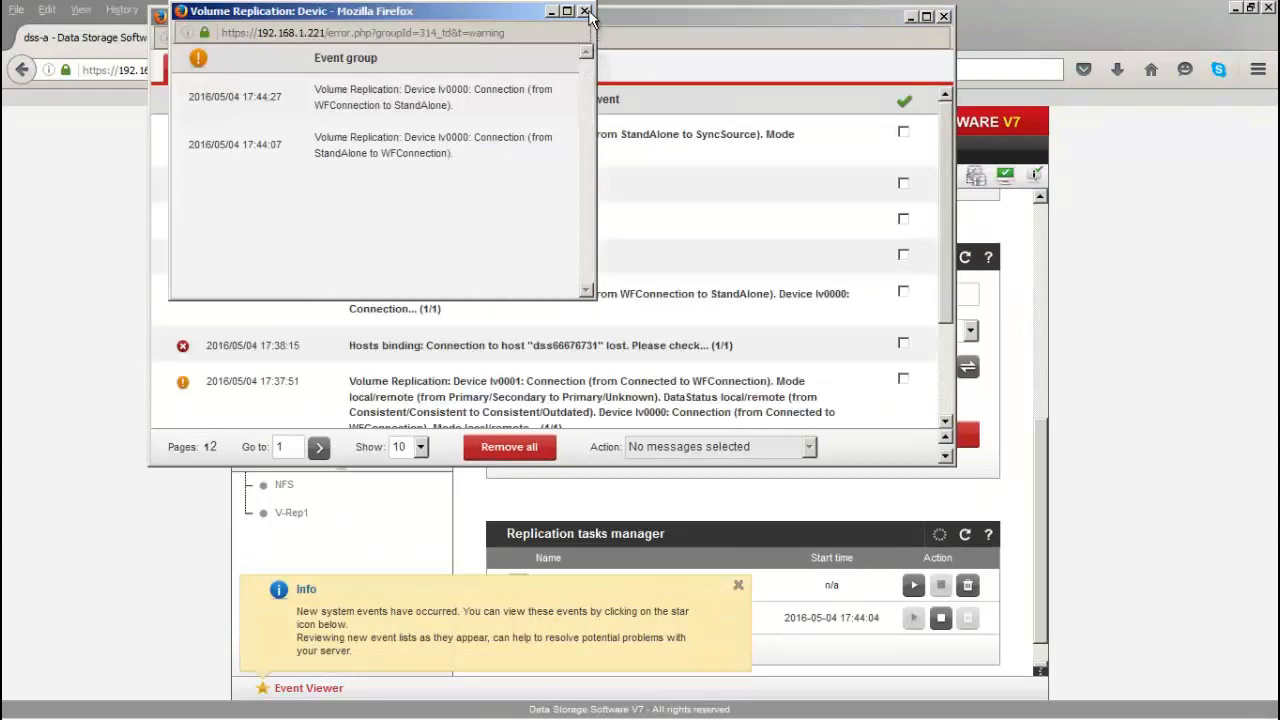
left_click(586, 12)
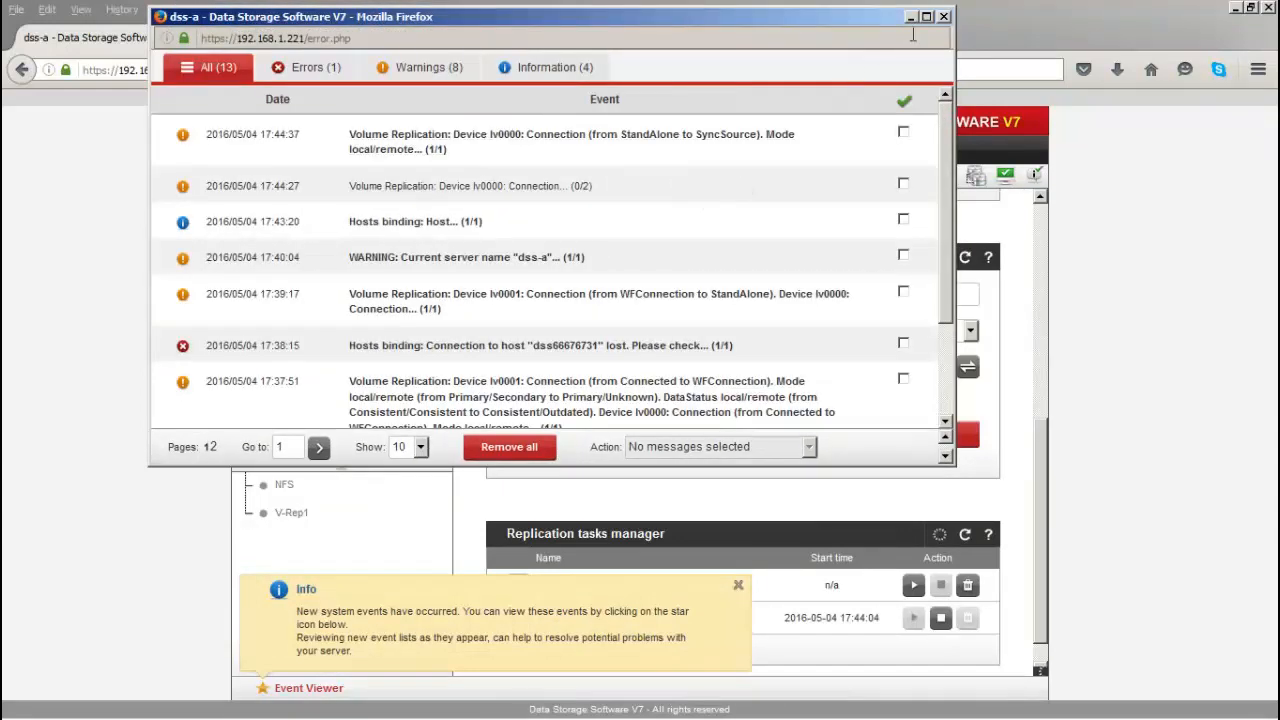
left_click(943, 18)
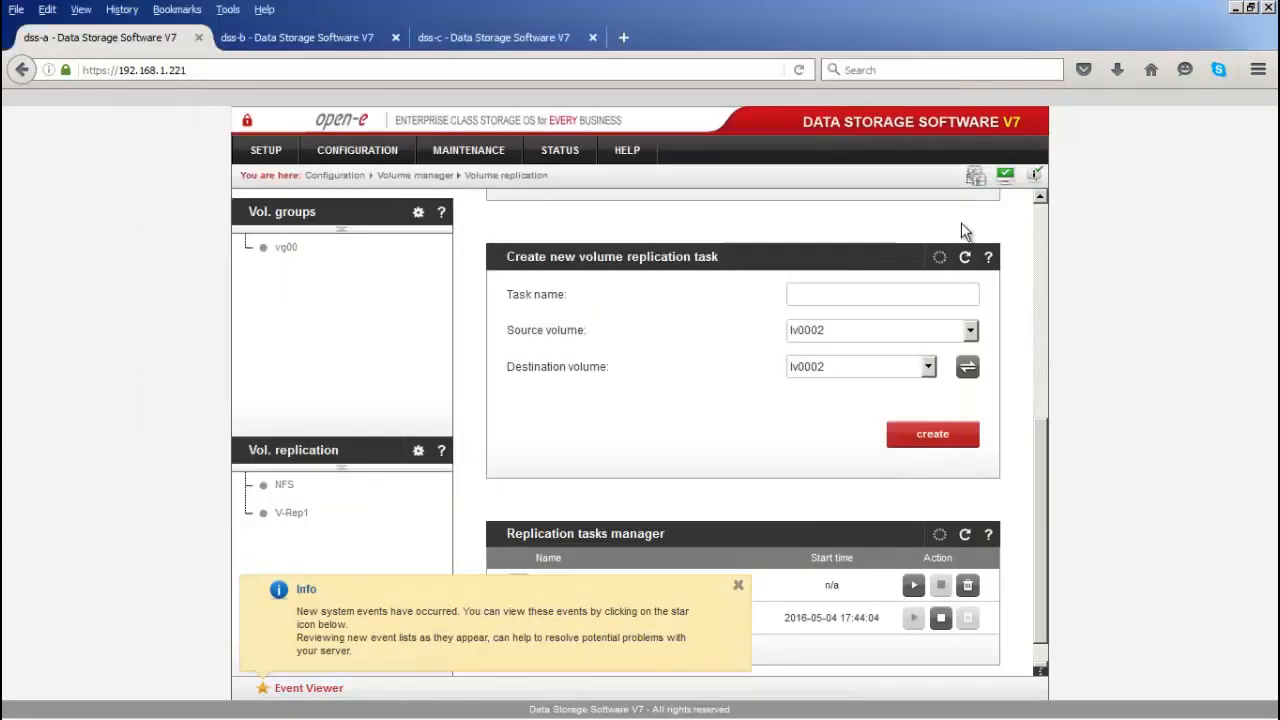
Step: Start the NFS task and create a V-Rep2 replication task for lv0002
left_click(741, 586)
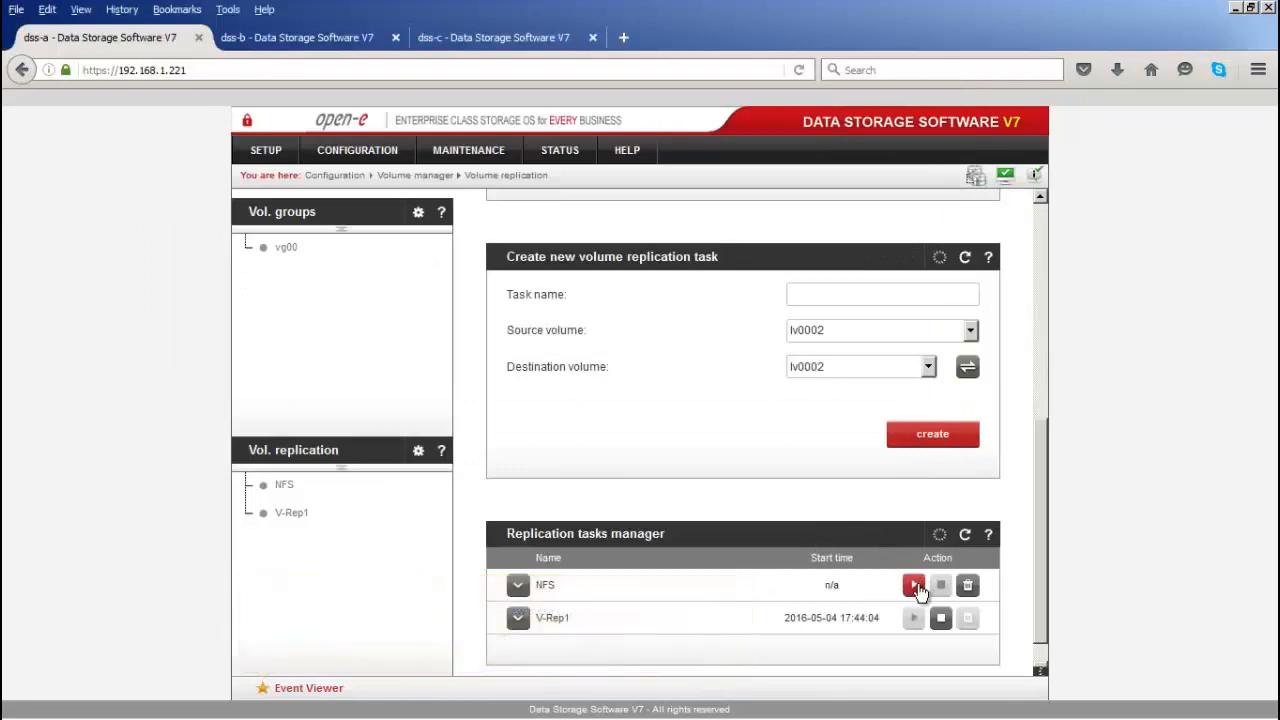
left_click(915, 586)
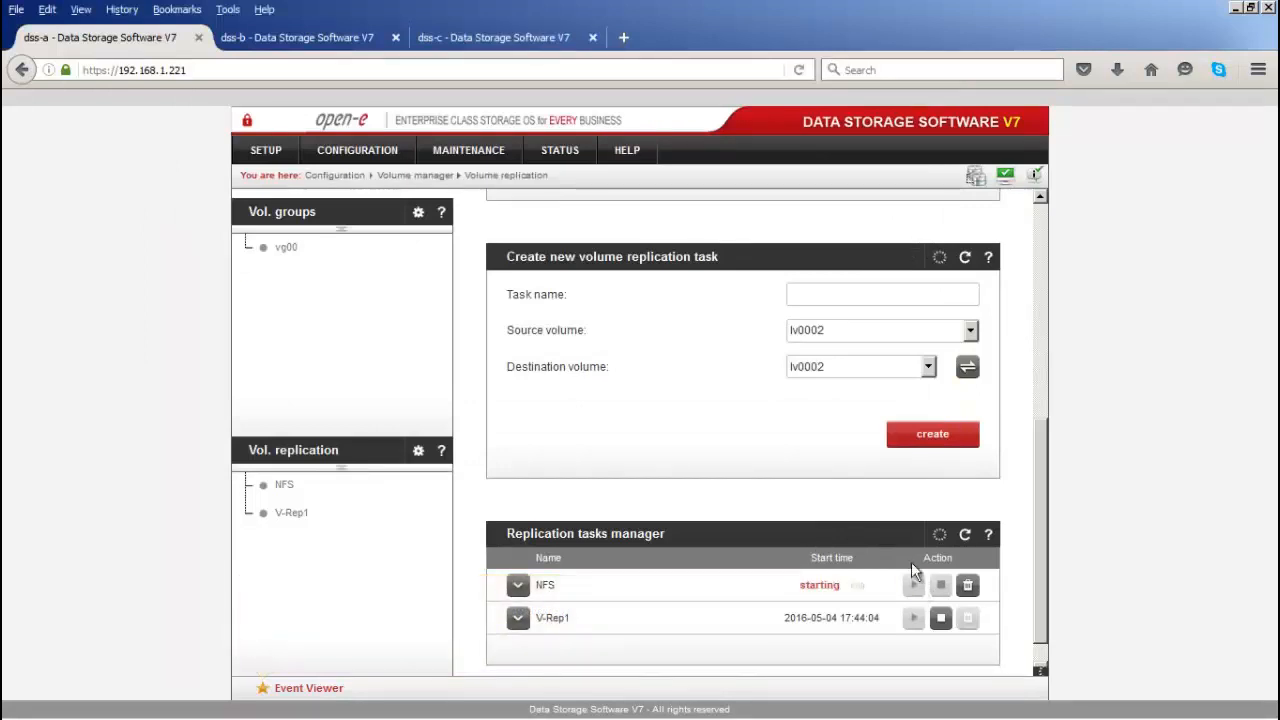
left_click(836, 297)
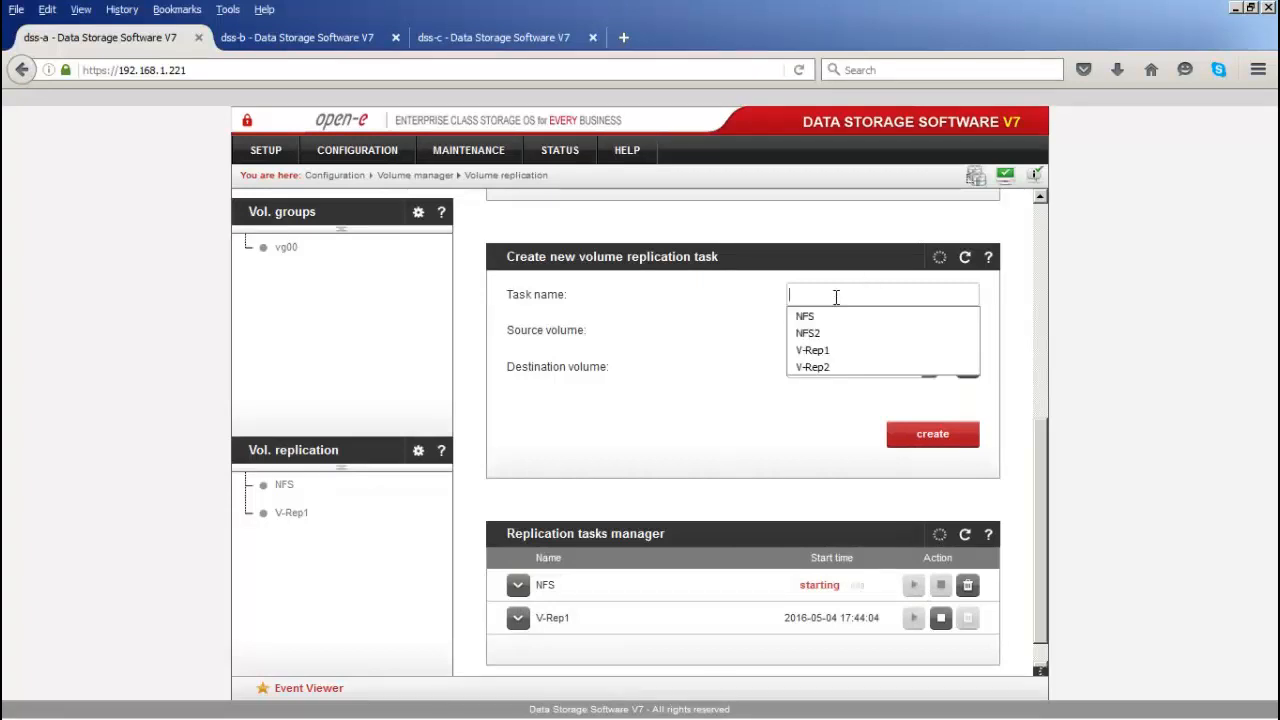
left_click(833, 367)
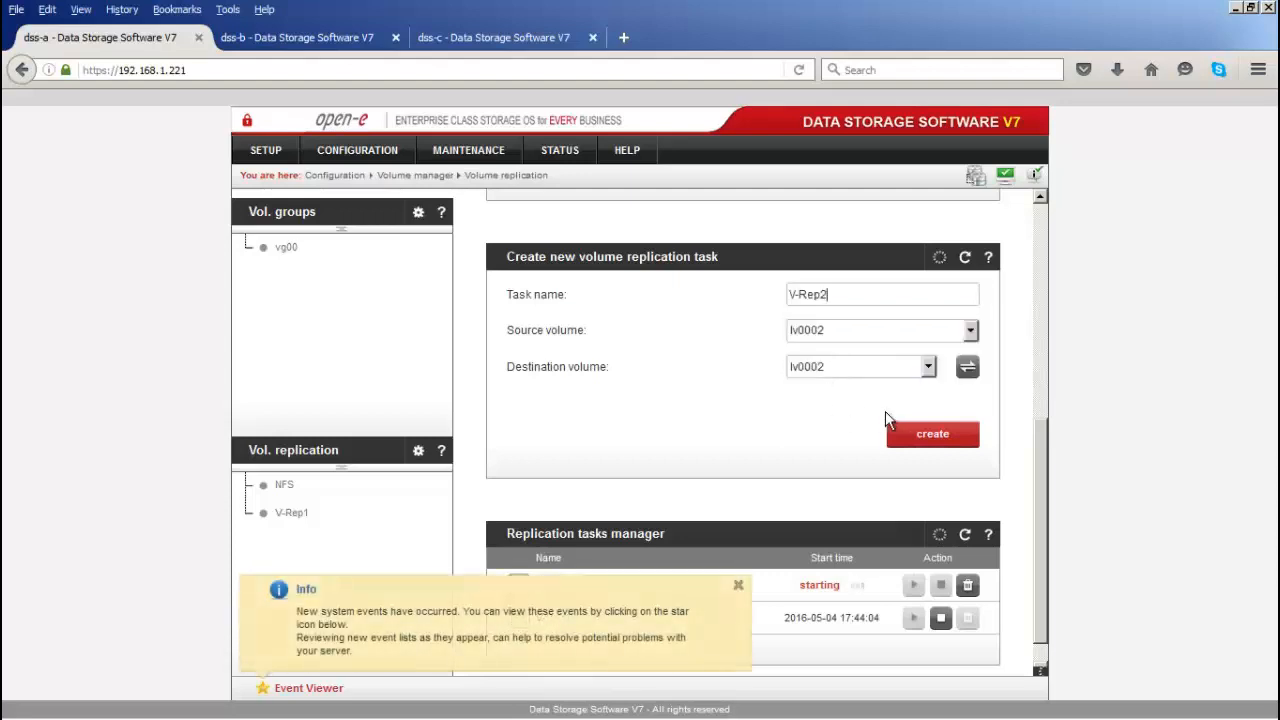
left_click(915, 434)
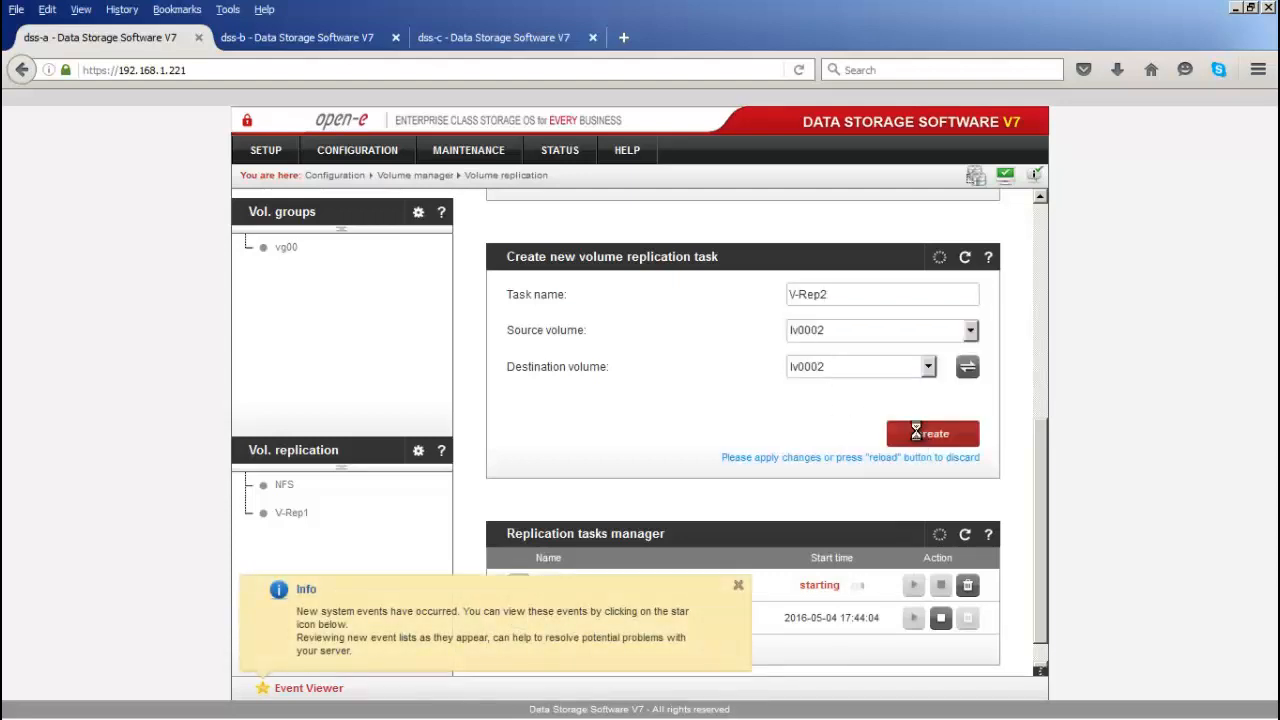
Step: Start the V-Rep2 replication task
left_click(739, 585)
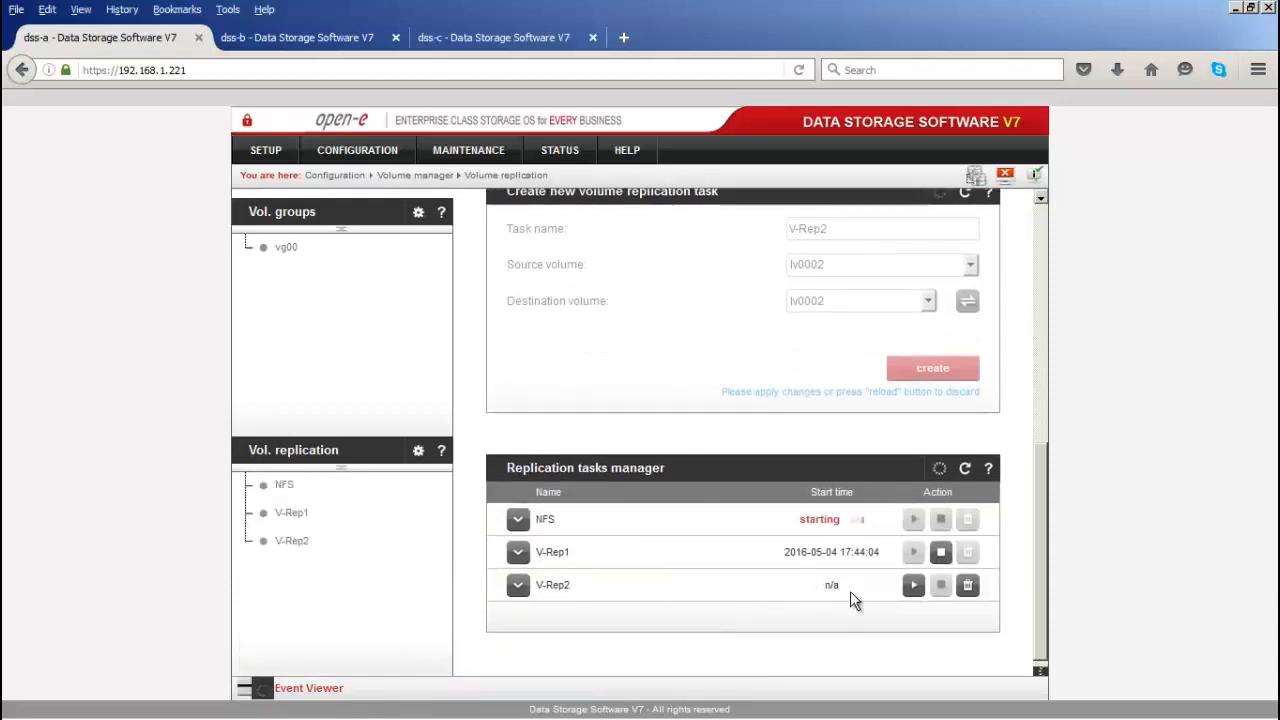
left_click(913, 587)
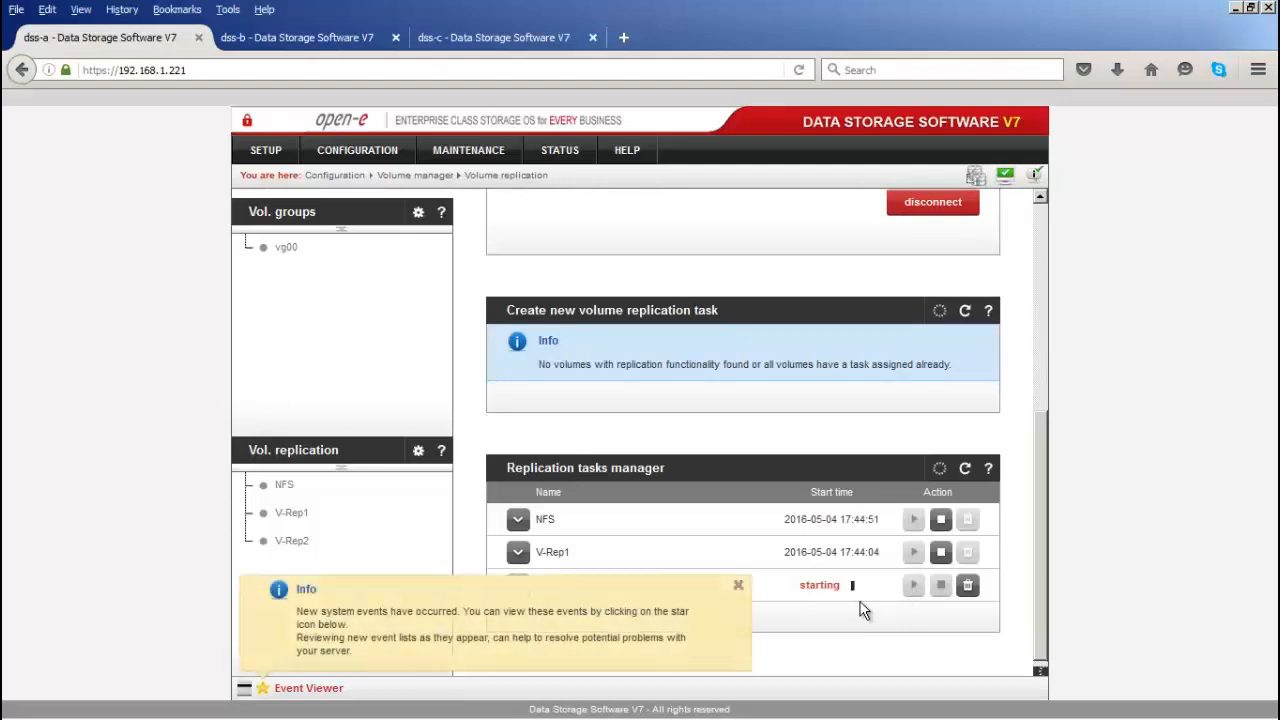
left_click(738, 585)
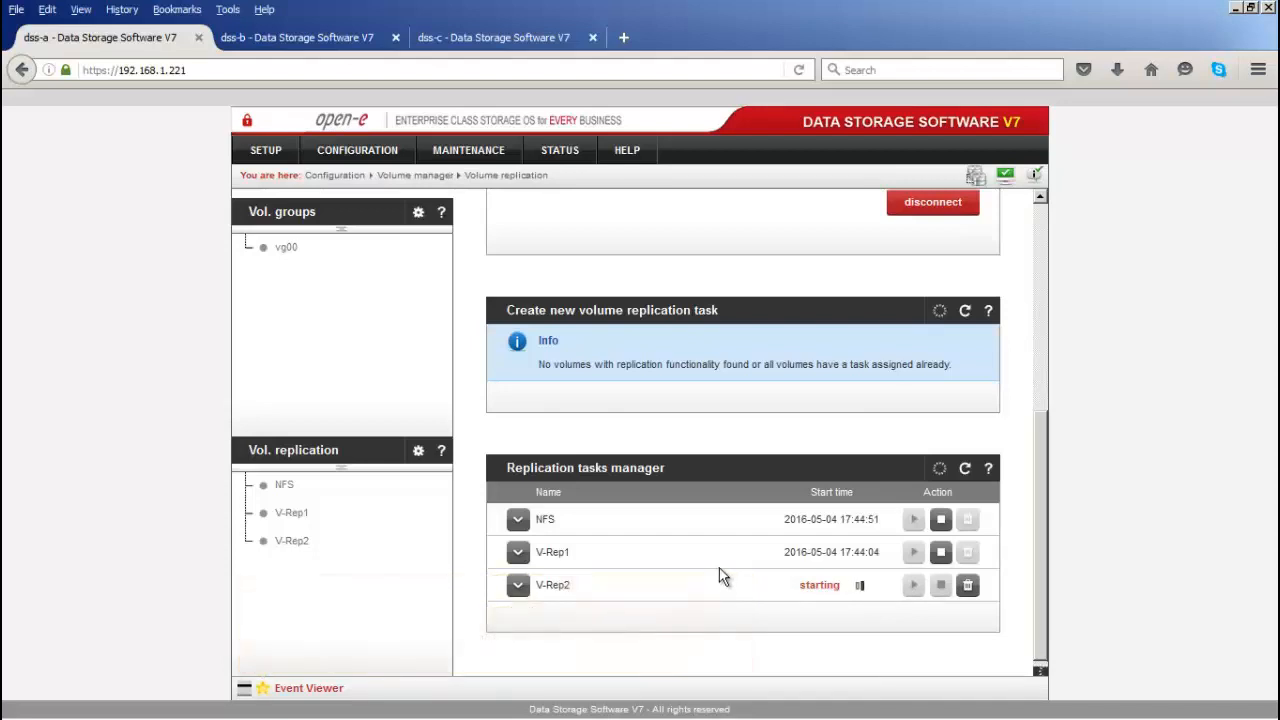
left_click(555, 158)
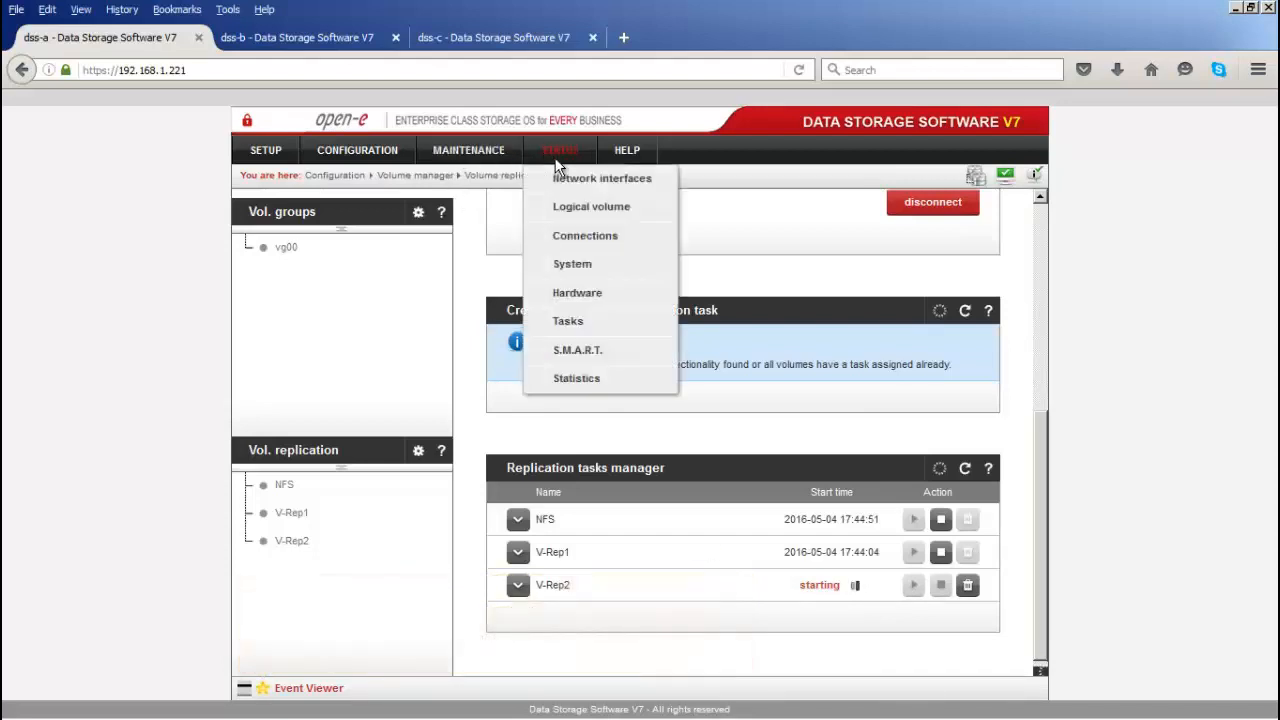
Step: Open STATUS > Tasks and expand the V-Rep1 and NFS progress details under Running tasks
left_click(582, 327)
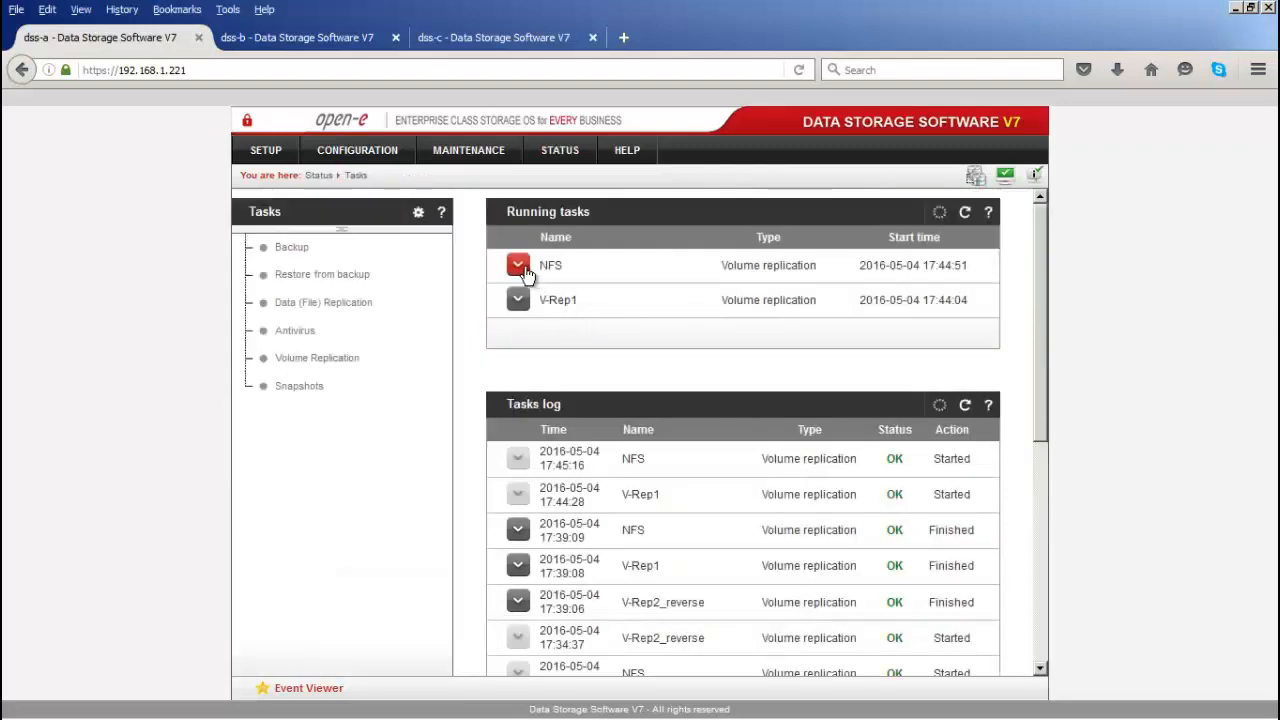
left_click(518, 300)
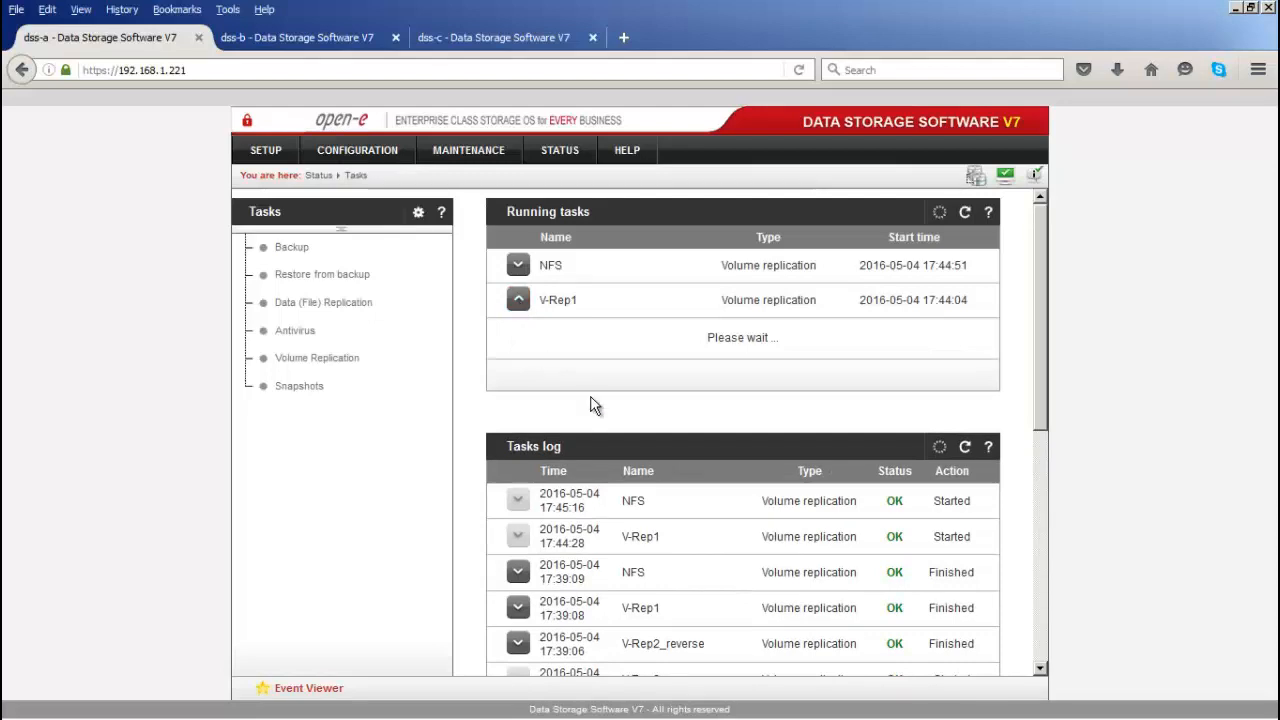
scroll(706, 440, "down", 1)
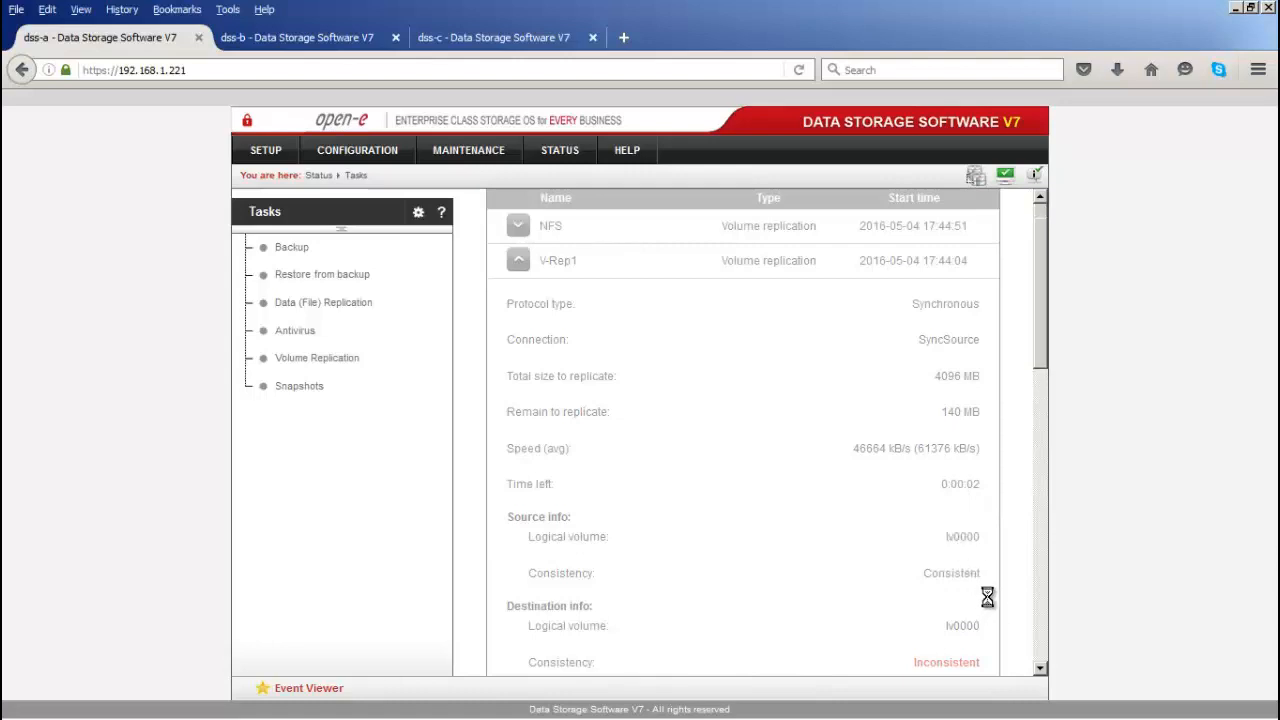
scroll(940, 560, "down", 1)
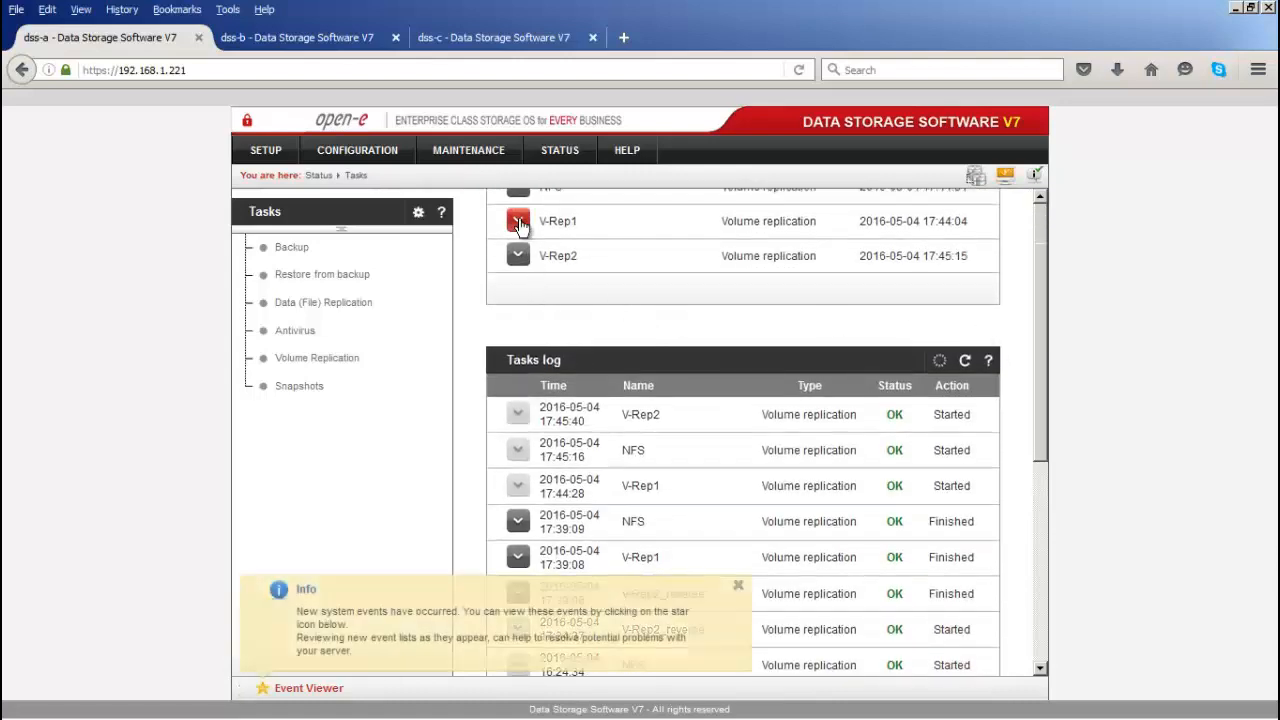
left_click(518, 221)
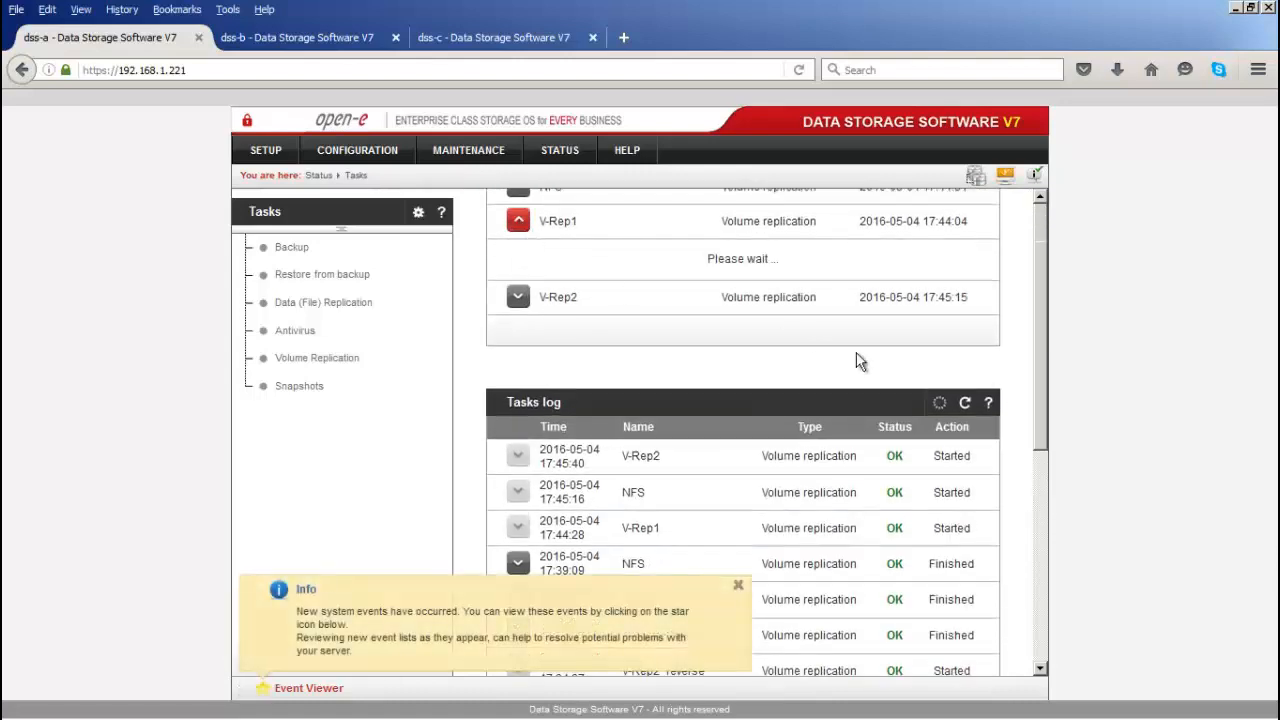
left_click(738, 588)
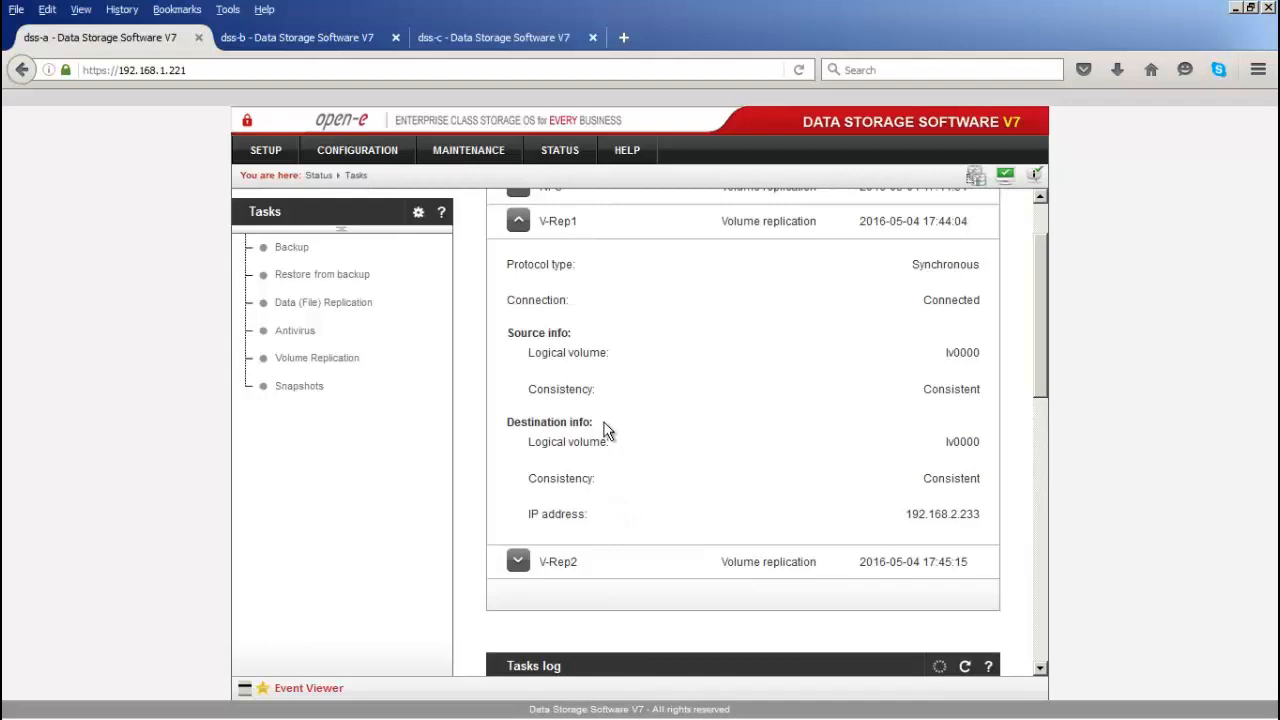
scroll(559, 320, "up", 2)
left_click(520, 268)
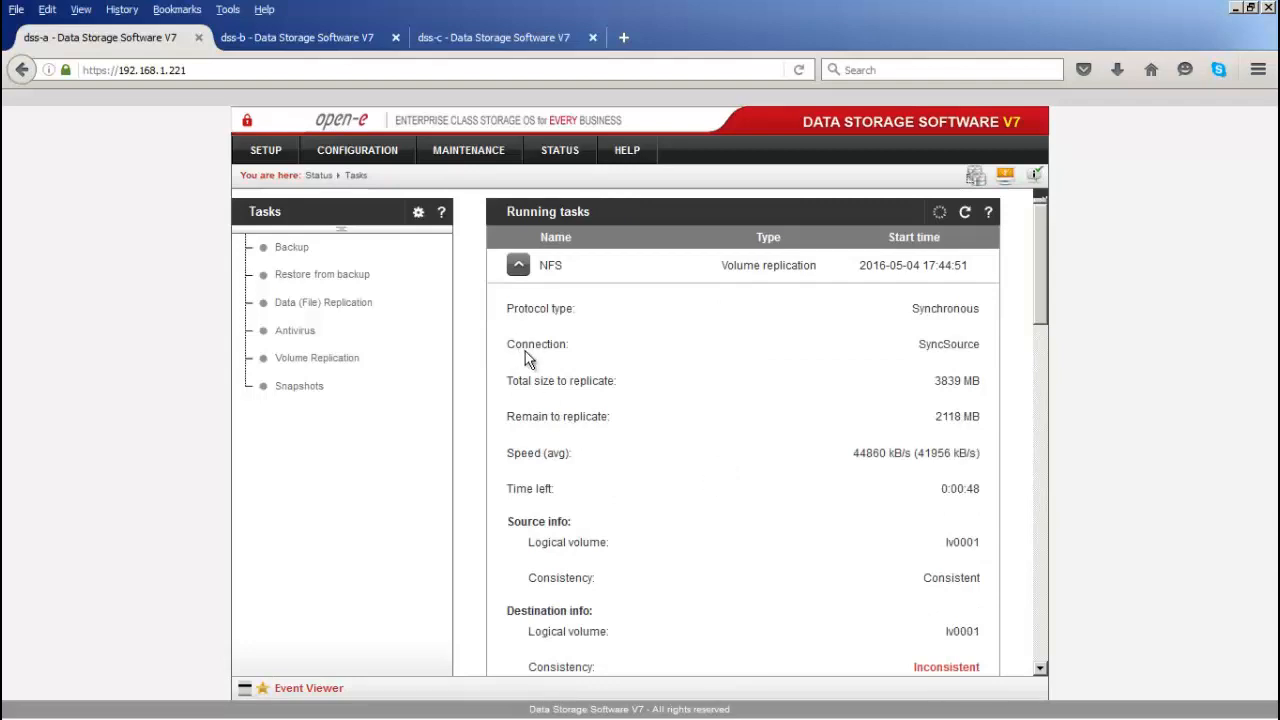
left_click(357, 150)
Step: Open dss-a's target0 settings under iSCSI Targets and view the attached lv0000 details
mouse_move(397, 262)
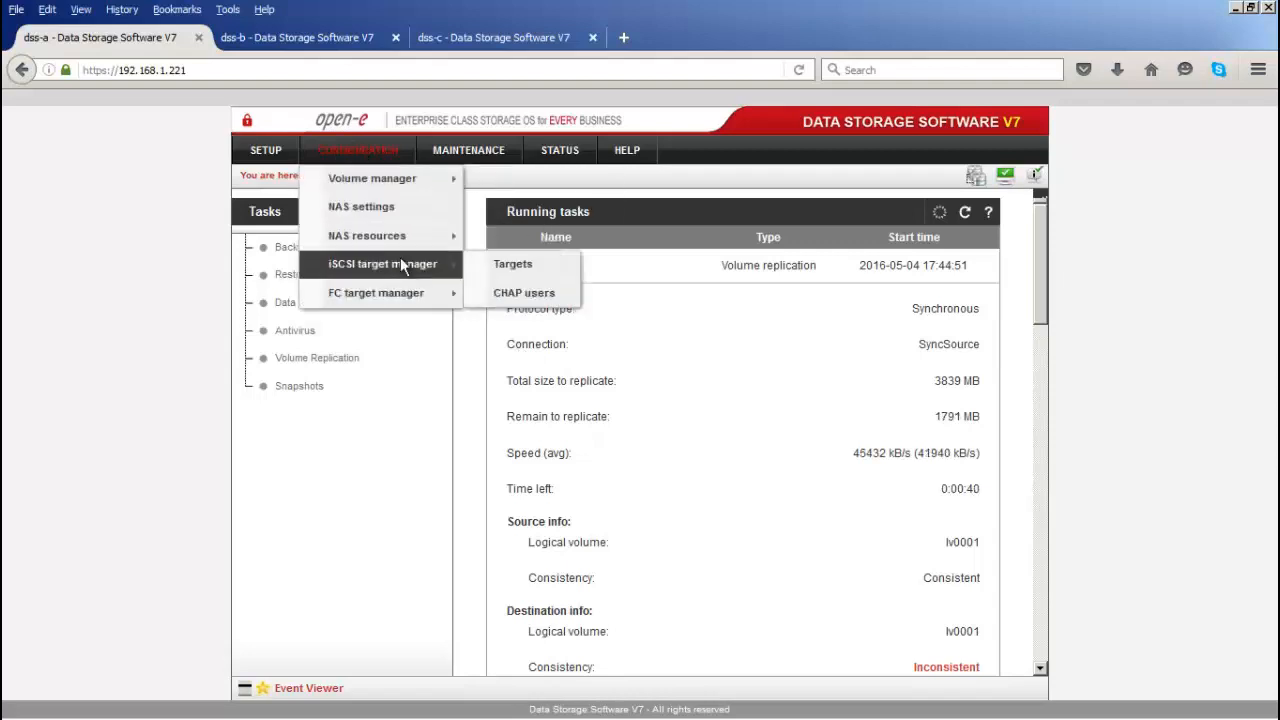
left_click(504, 262)
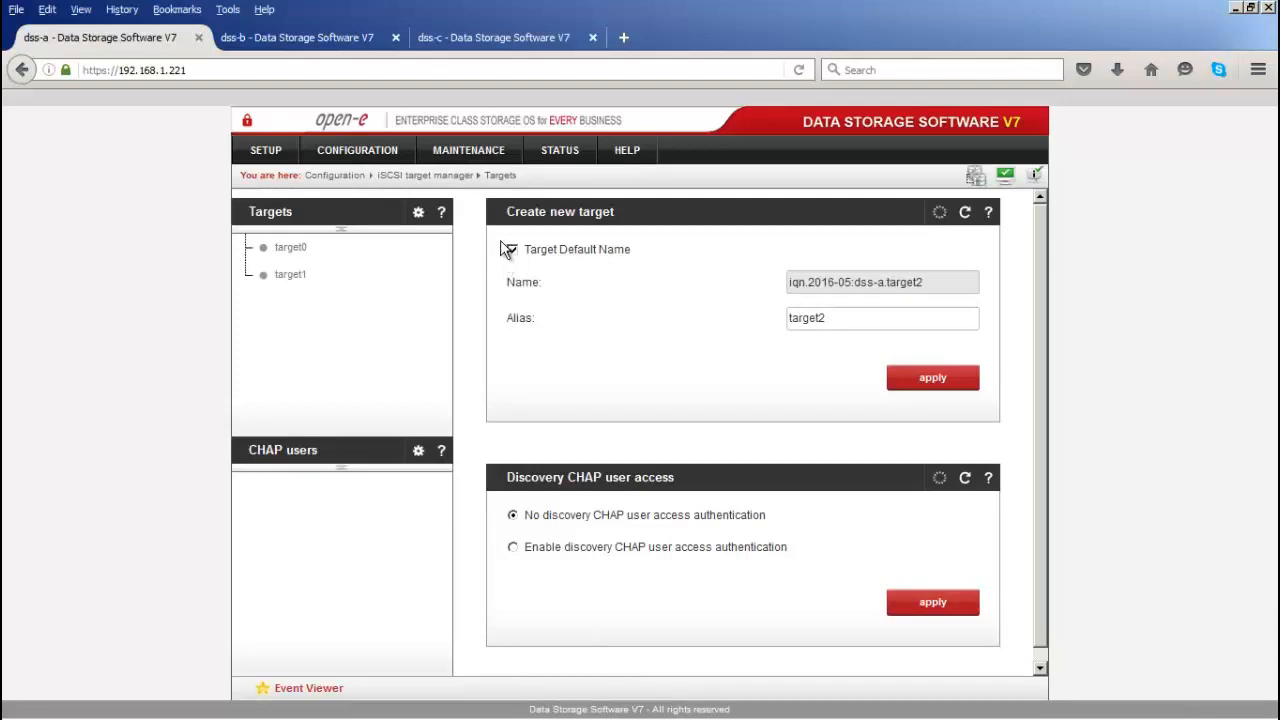
left_click(289, 248)
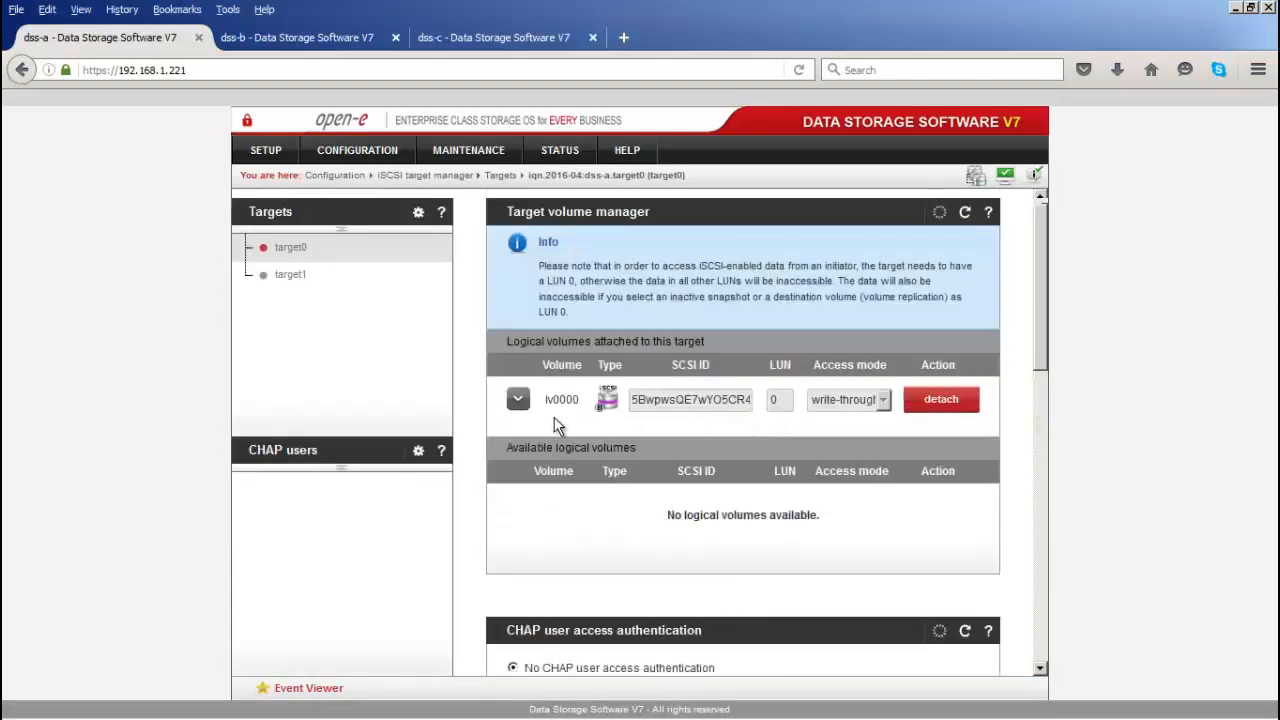
left_click(518, 401)
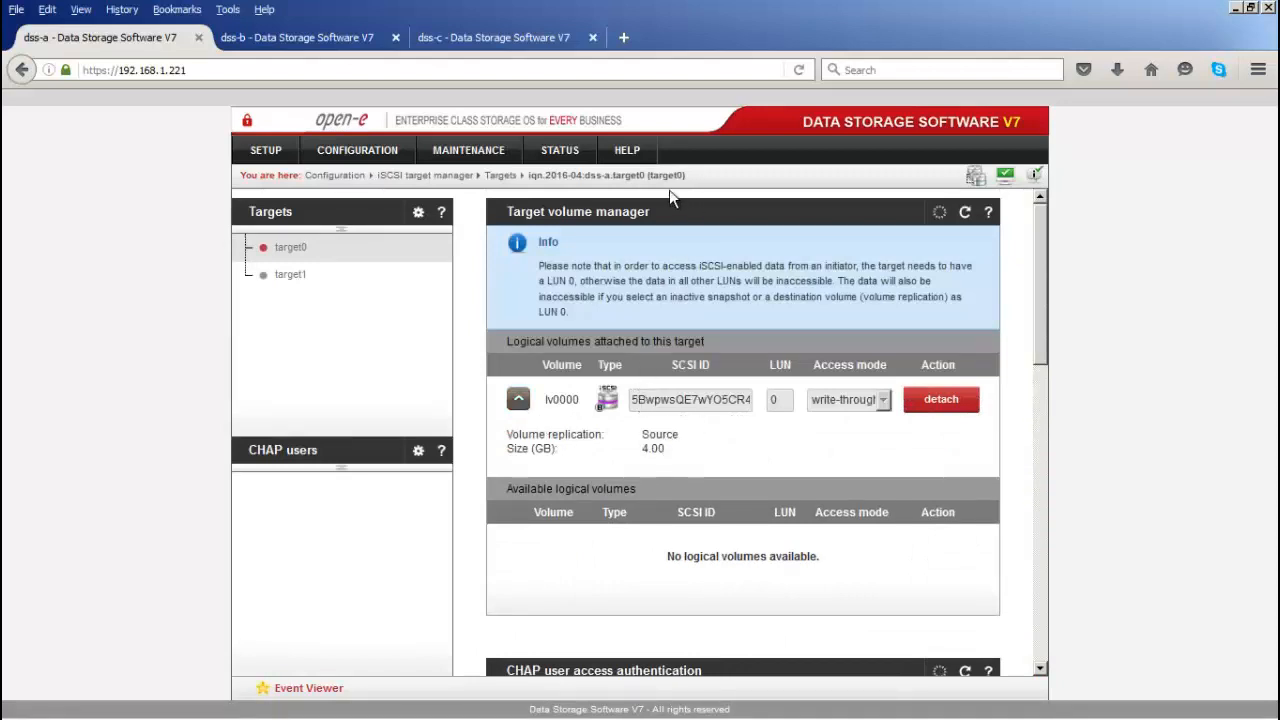
Step: Copy the name iqn.2016-04:dss-a.target0 from the breadcrumb, then go to the dss-c tab
left_click_drag(647, 174, 528, 185)
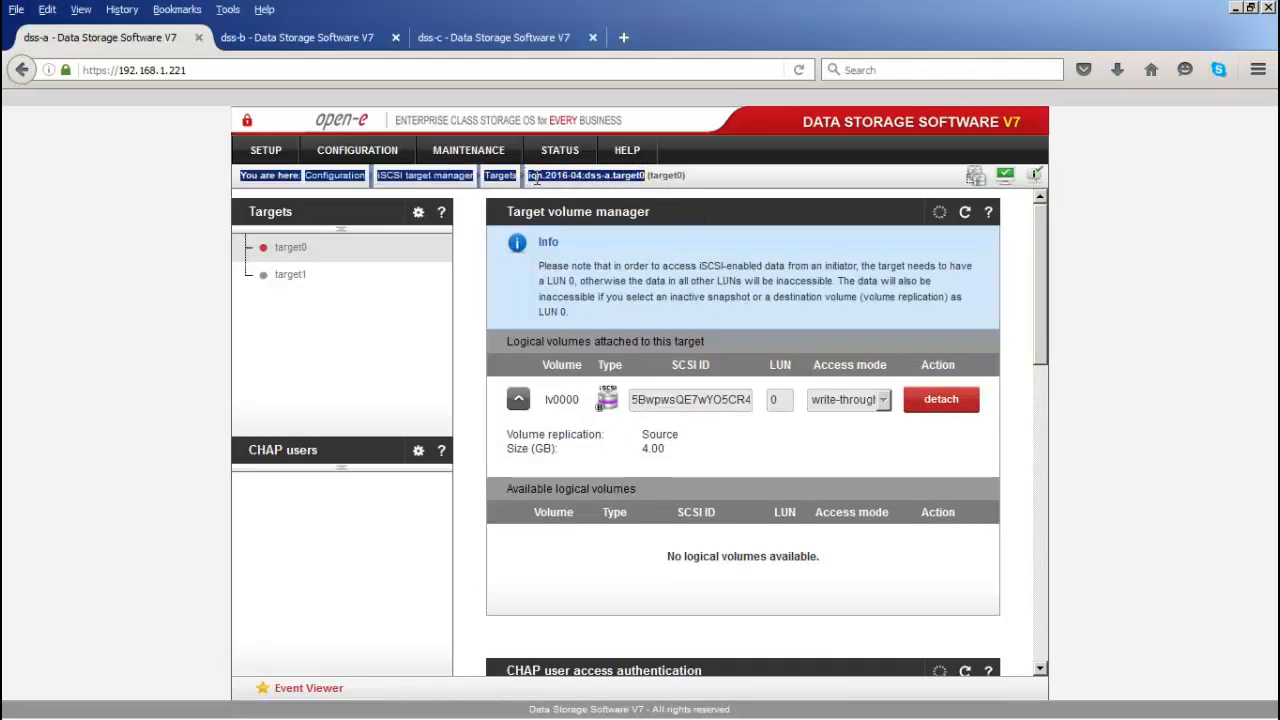
left_click(536, 178)
left_click_drag(551, 181, 622, 176)
right_click(632, 175)
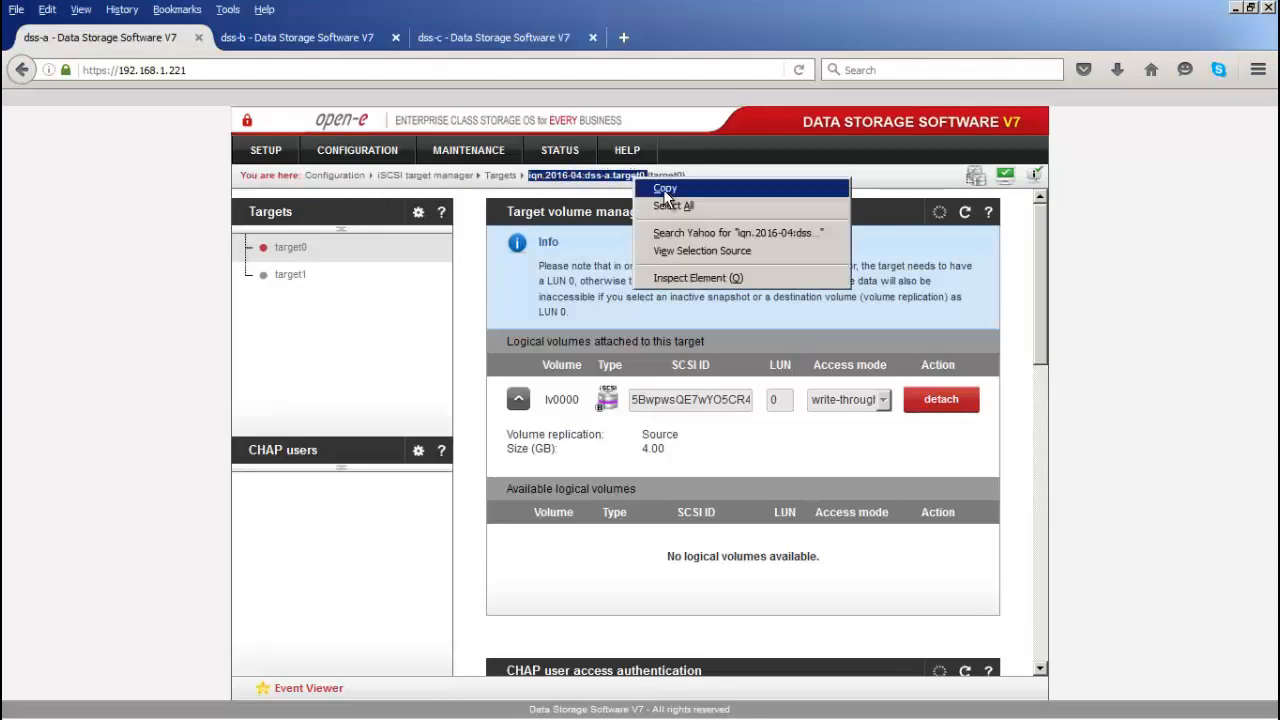
left_click(663, 190)
left_click(530, 34)
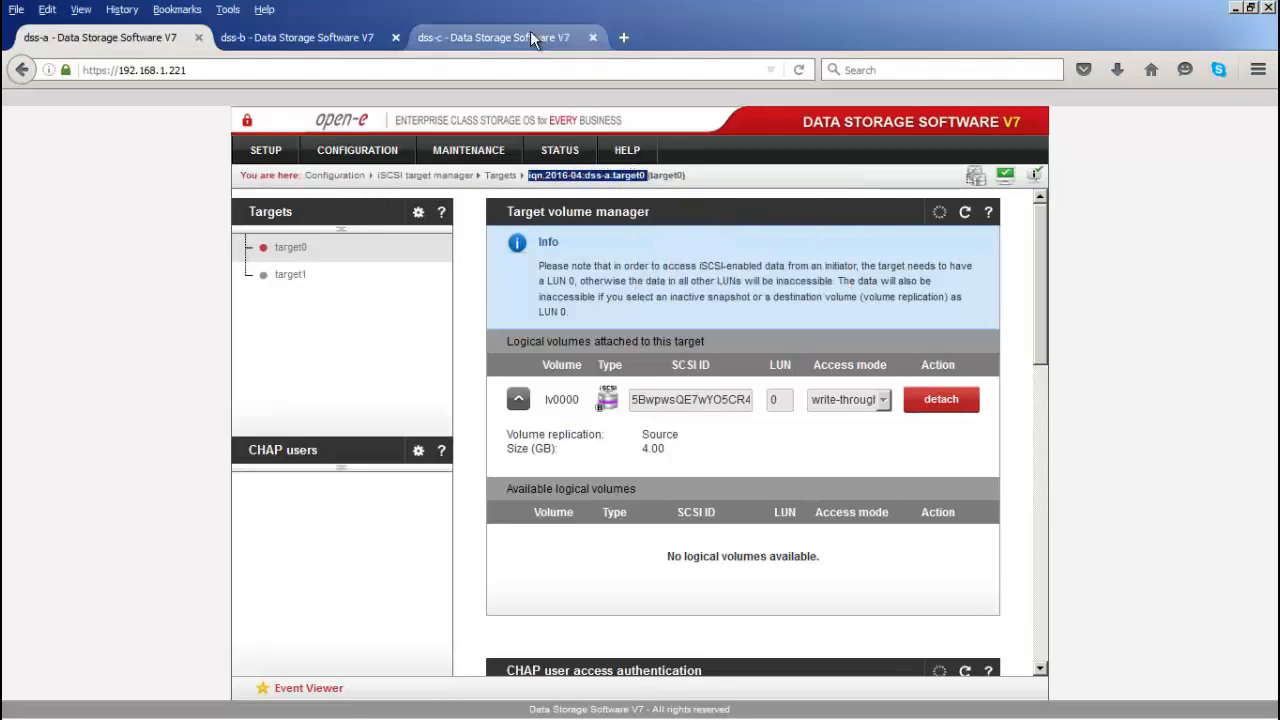
Step: Go to Configuration > iSCSI target manager > Targets on dss-c
left_click(379, 150)
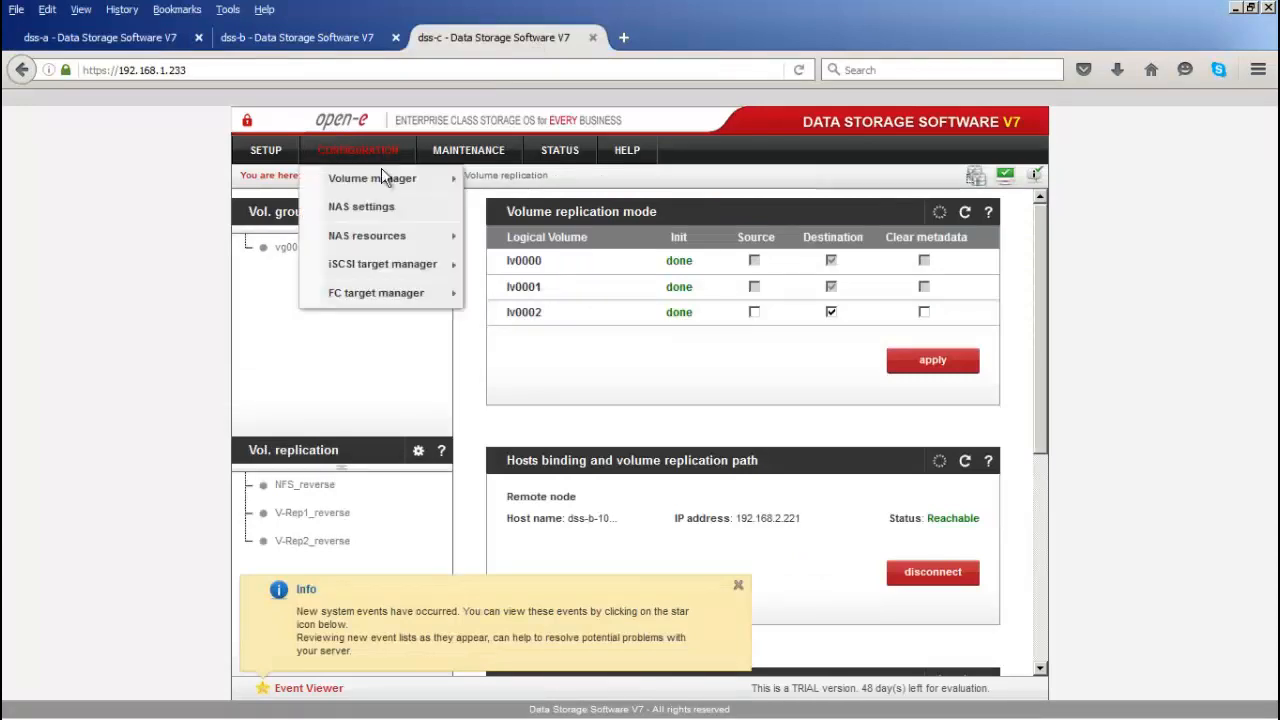
mouse_move(407, 267)
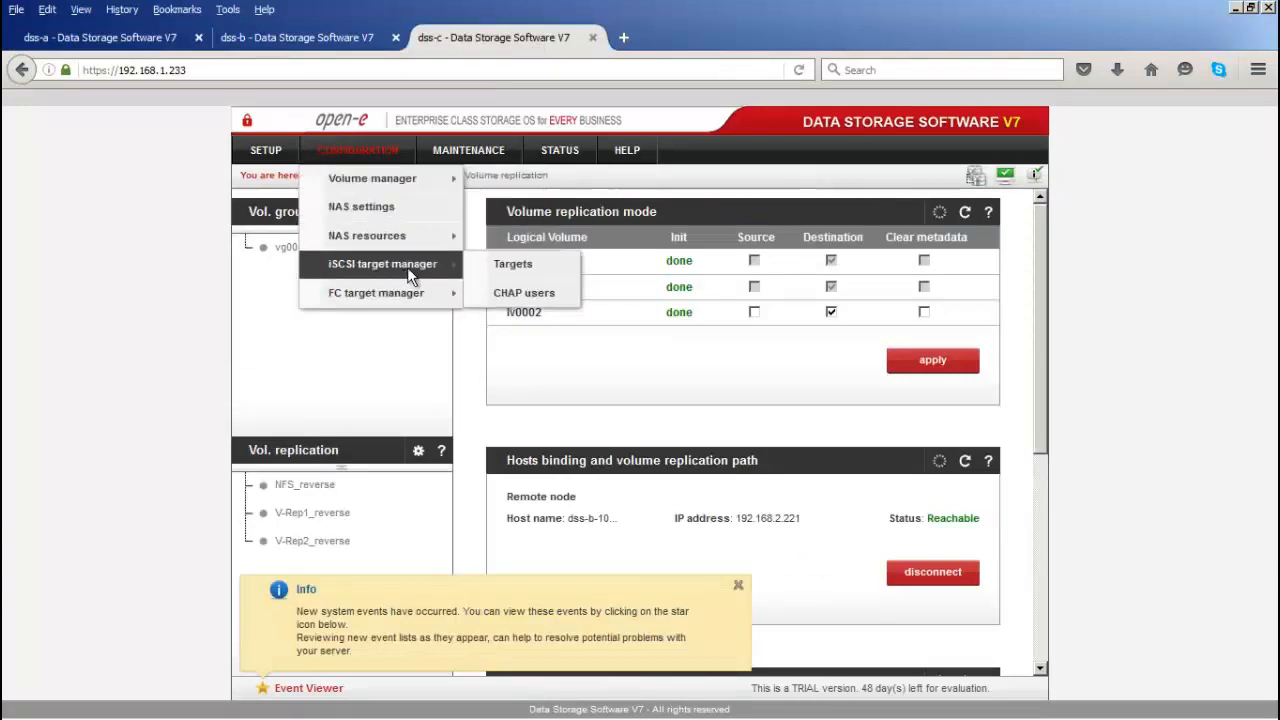
left_click(482, 265)
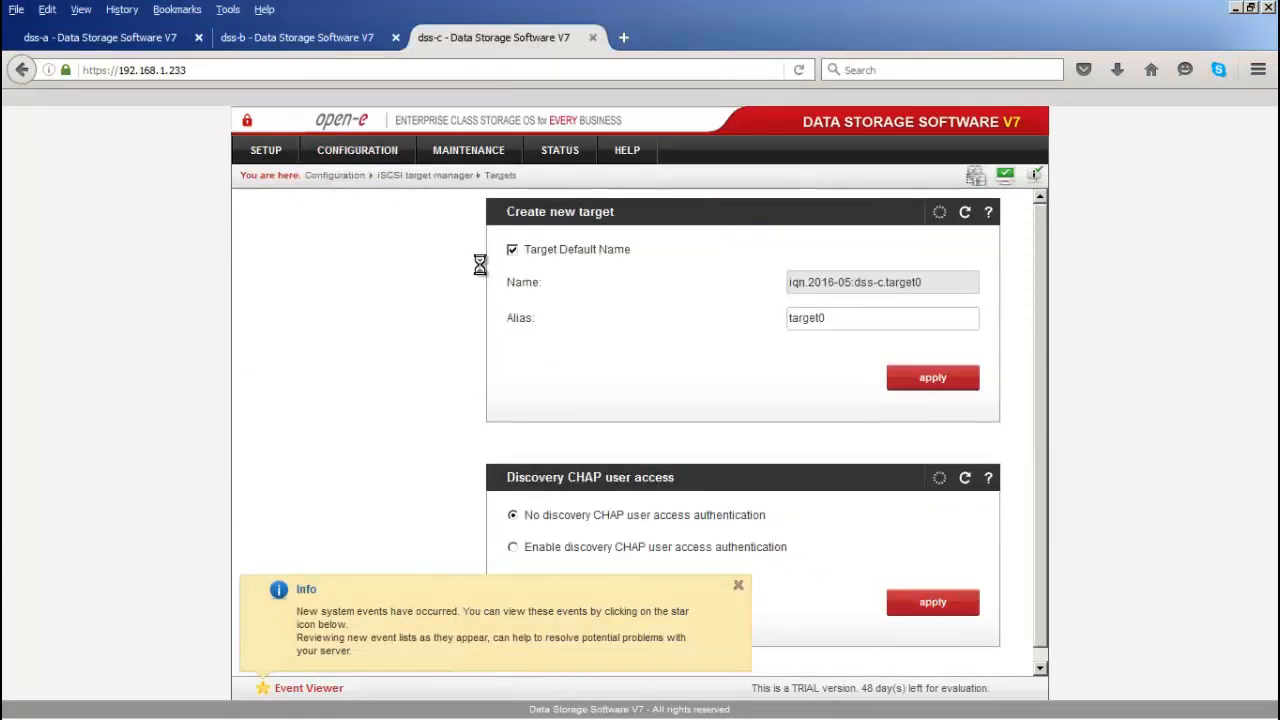
left_click(737, 585)
Step: Create a target with custom name iqn.2016-04:dss-a.target0 and open its target0 settings
left_click(525, 254)
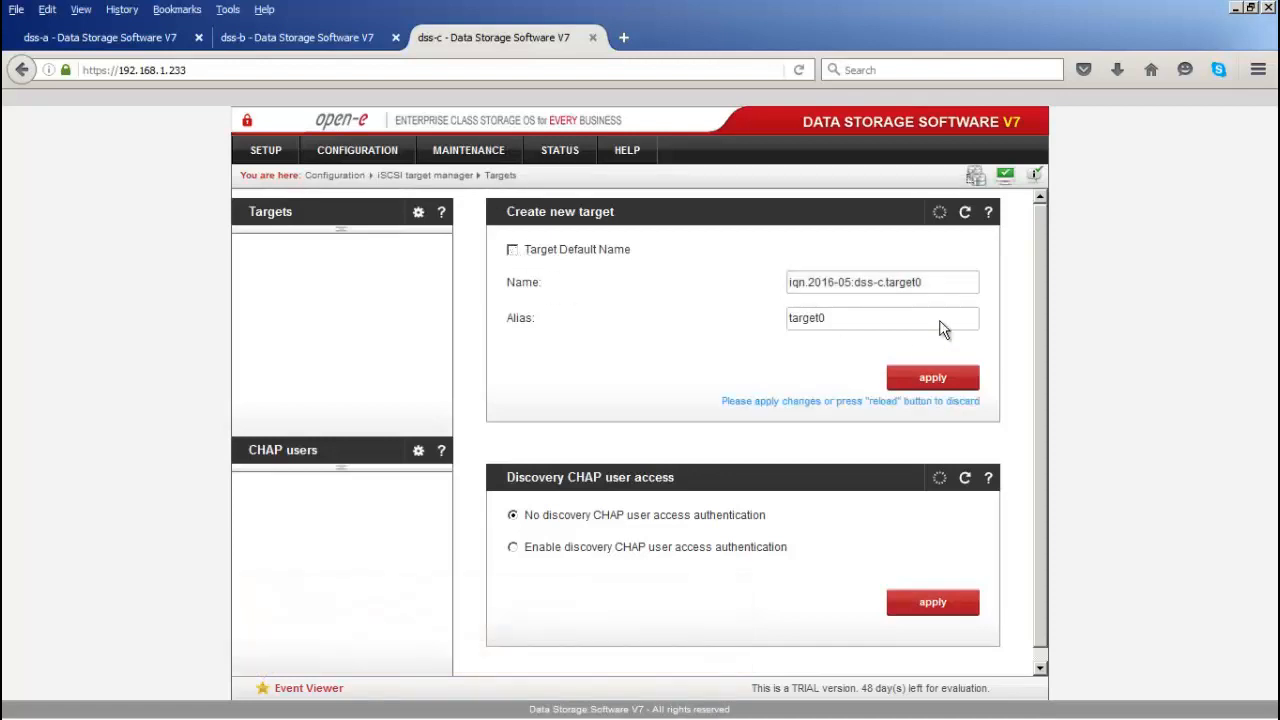
left_click_drag(923, 283, 667, 287)
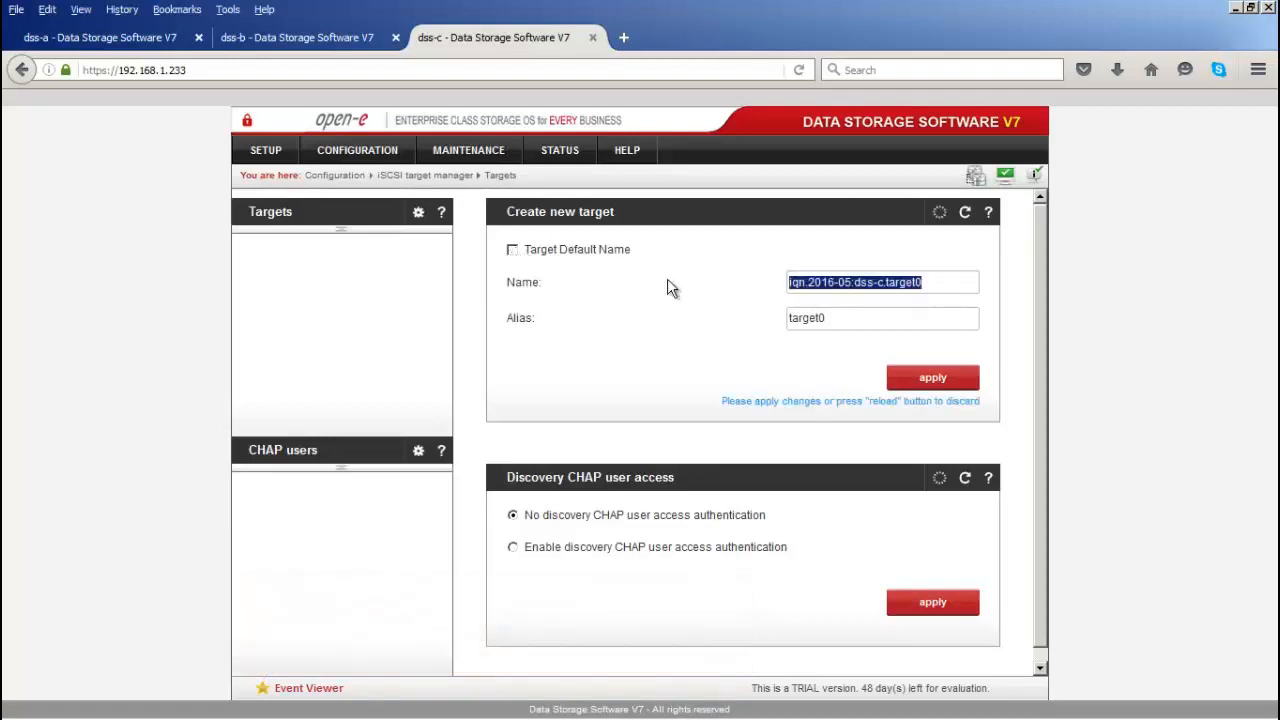
key("ctrl+v")
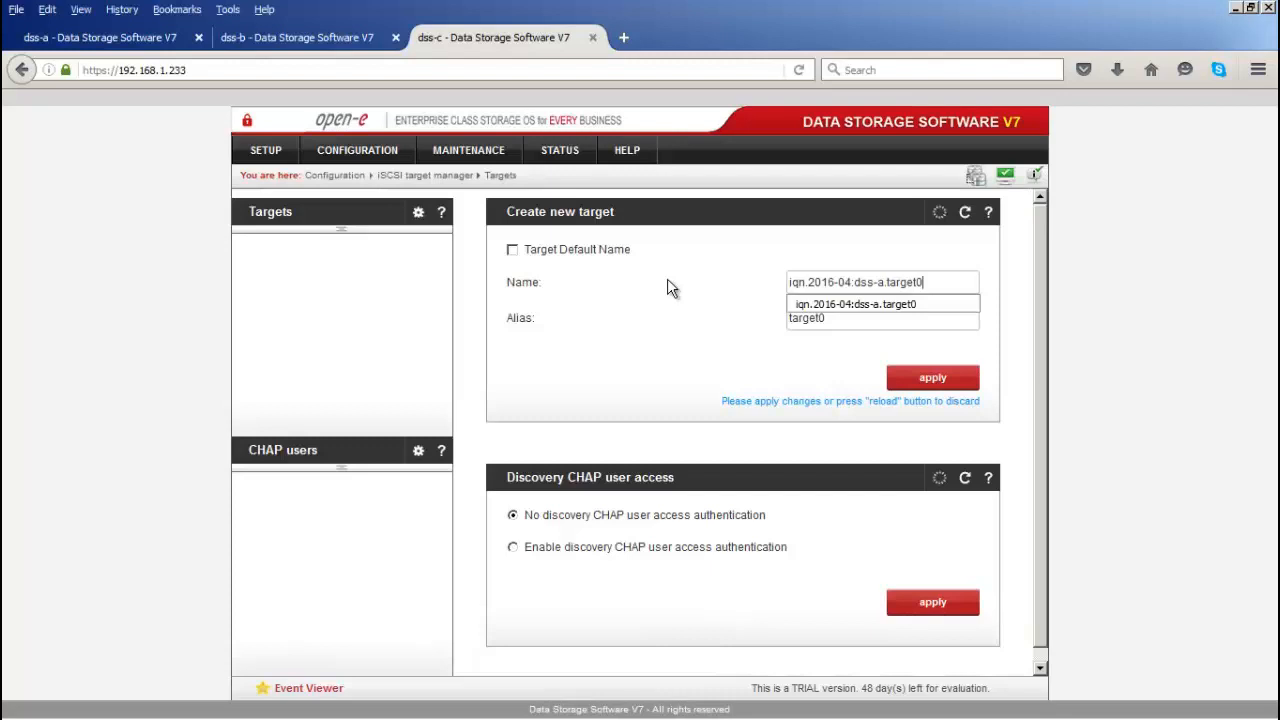
left_click(658, 348)
left_click(903, 385)
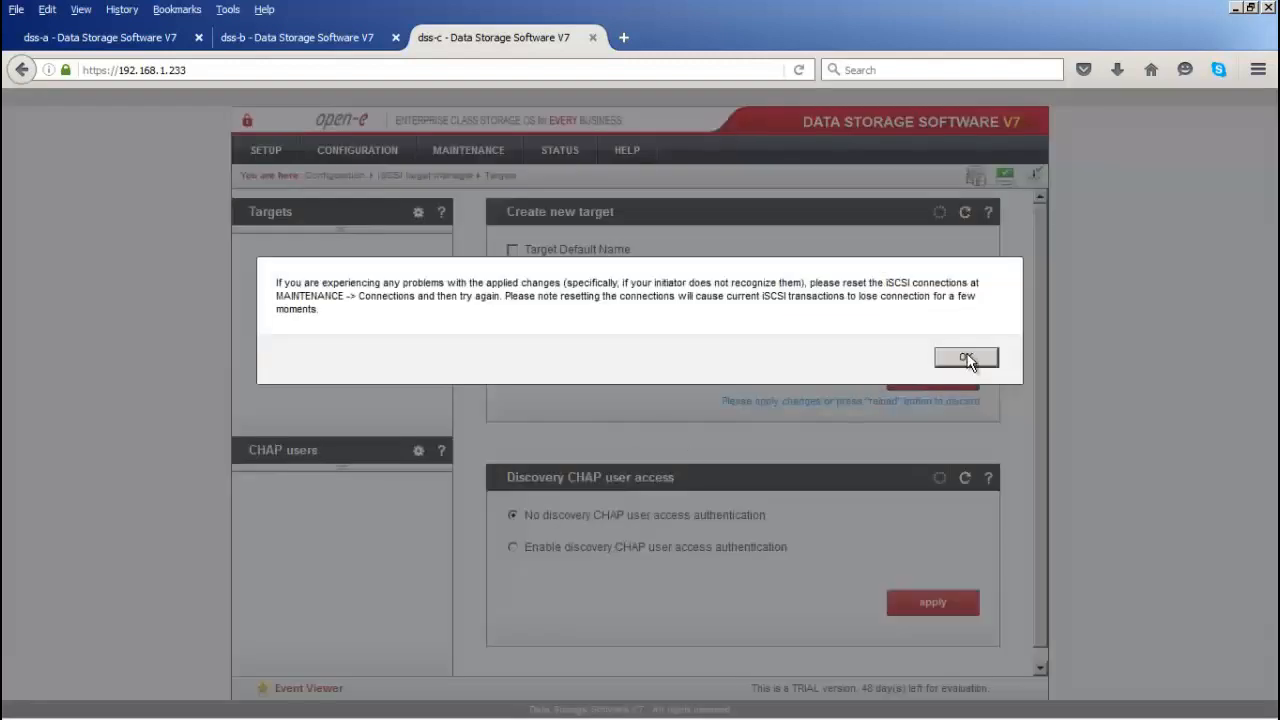
left_click(966, 358)
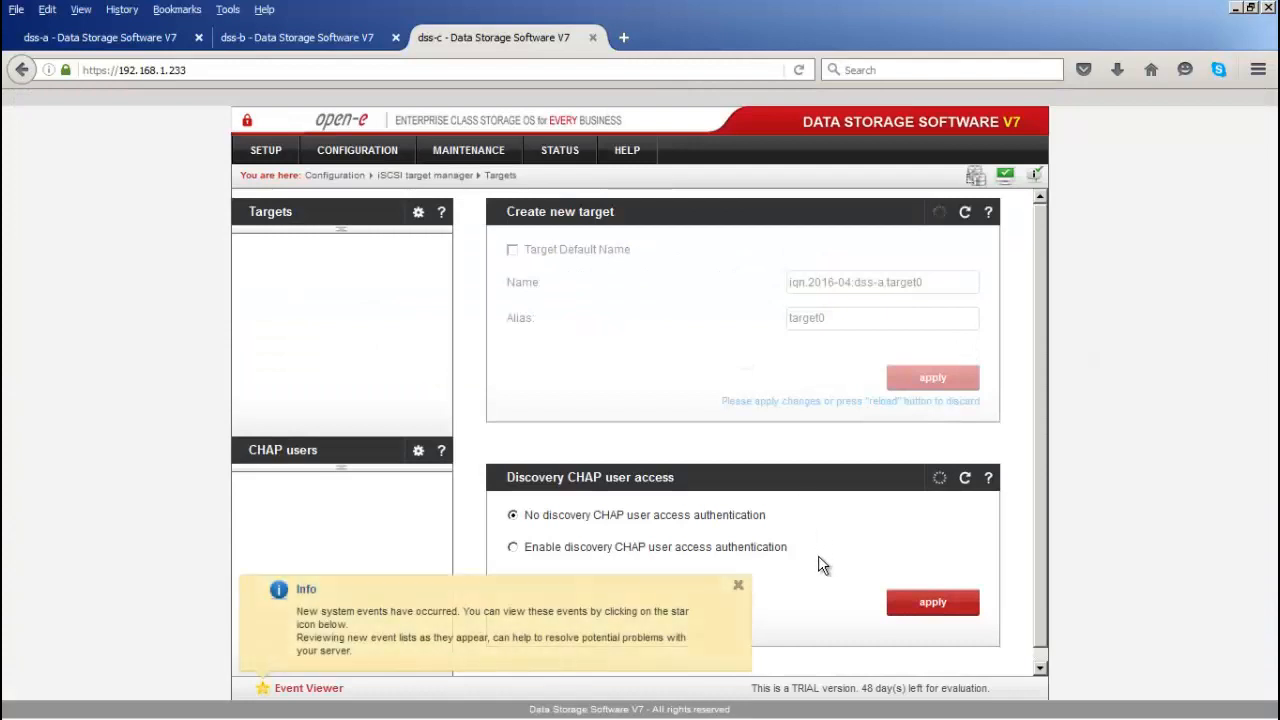
left_click(738, 585)
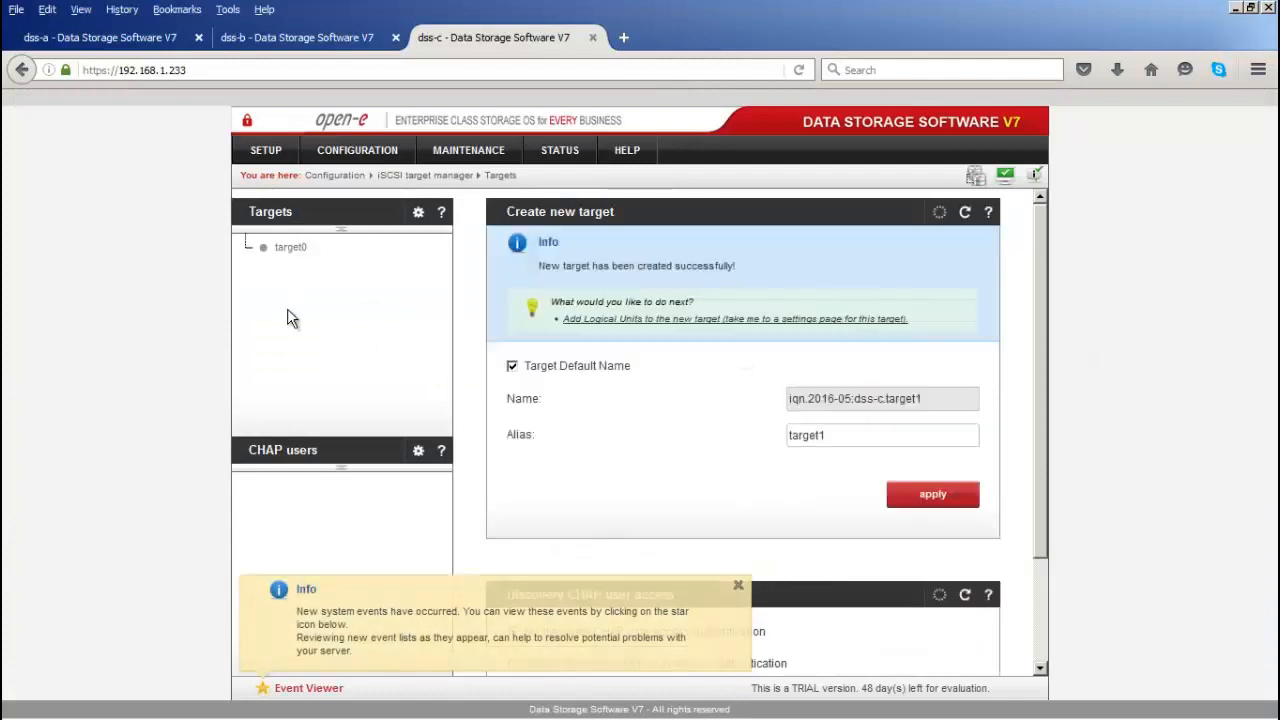
left_click(300, 247)
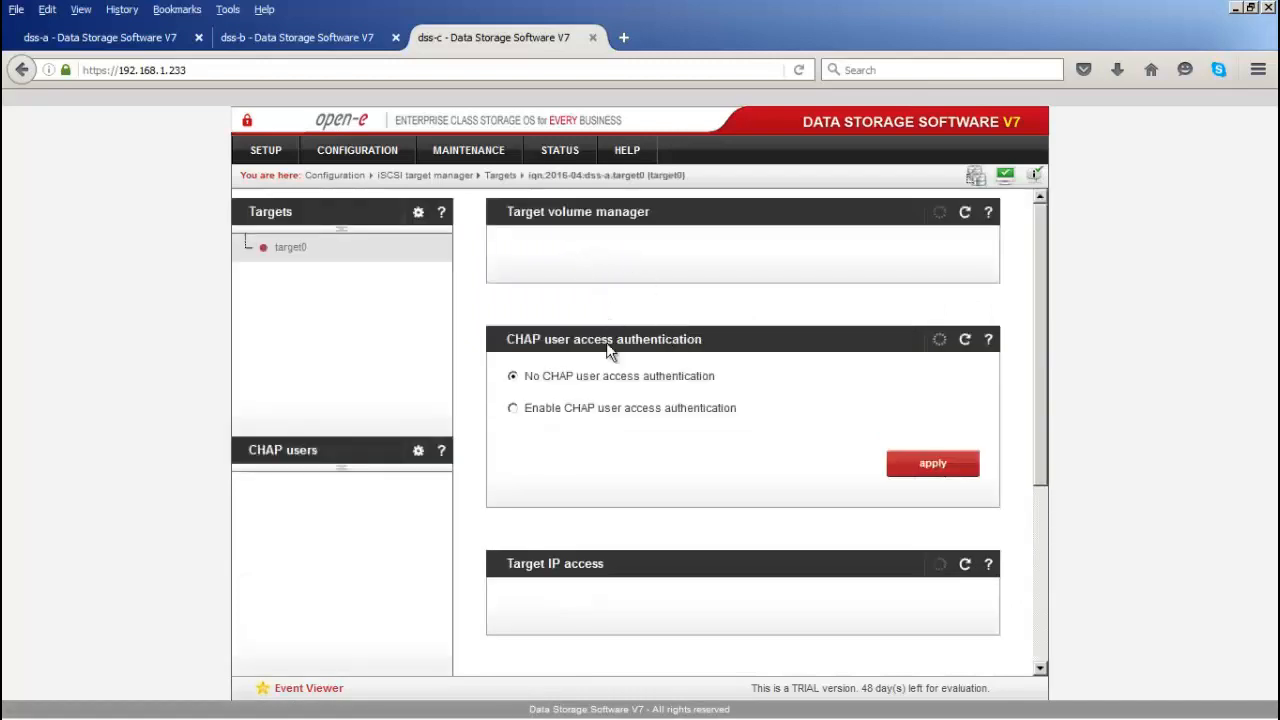
Step: Copy lv0000's SCSI ID from dss-a's target0 page
scroll(657, 512, "down", 2)
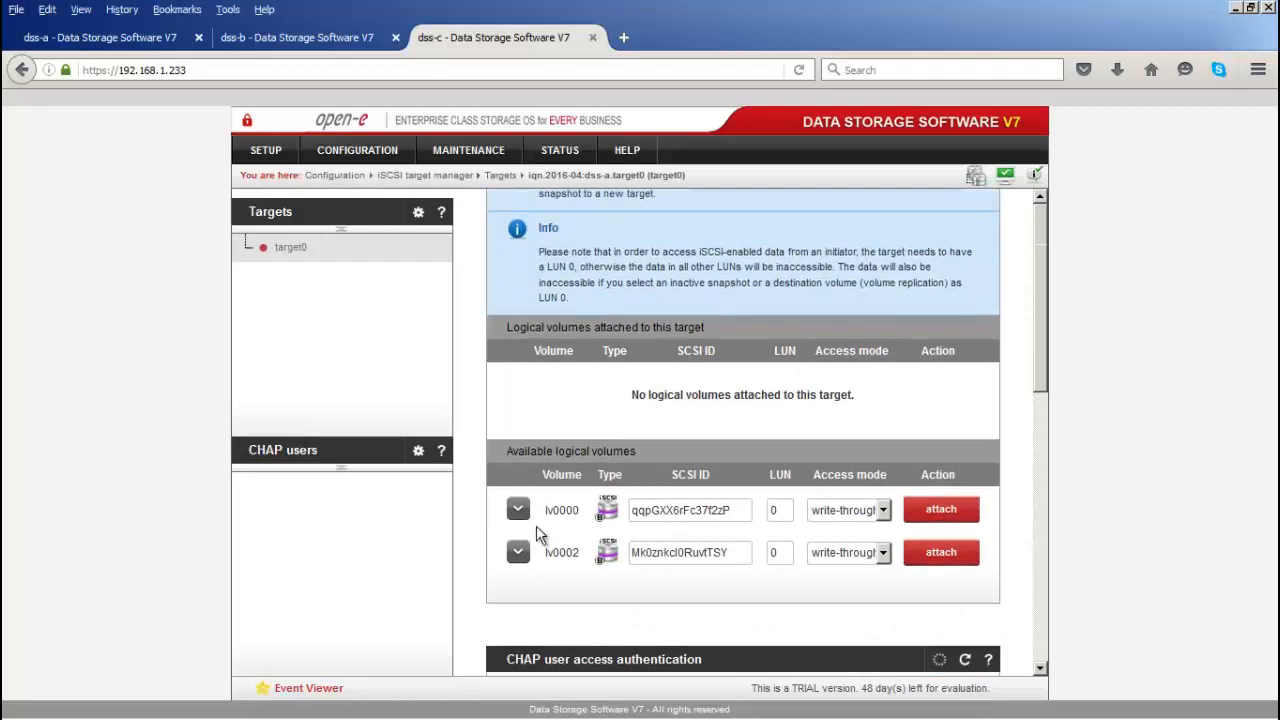
left_click(518, 511)
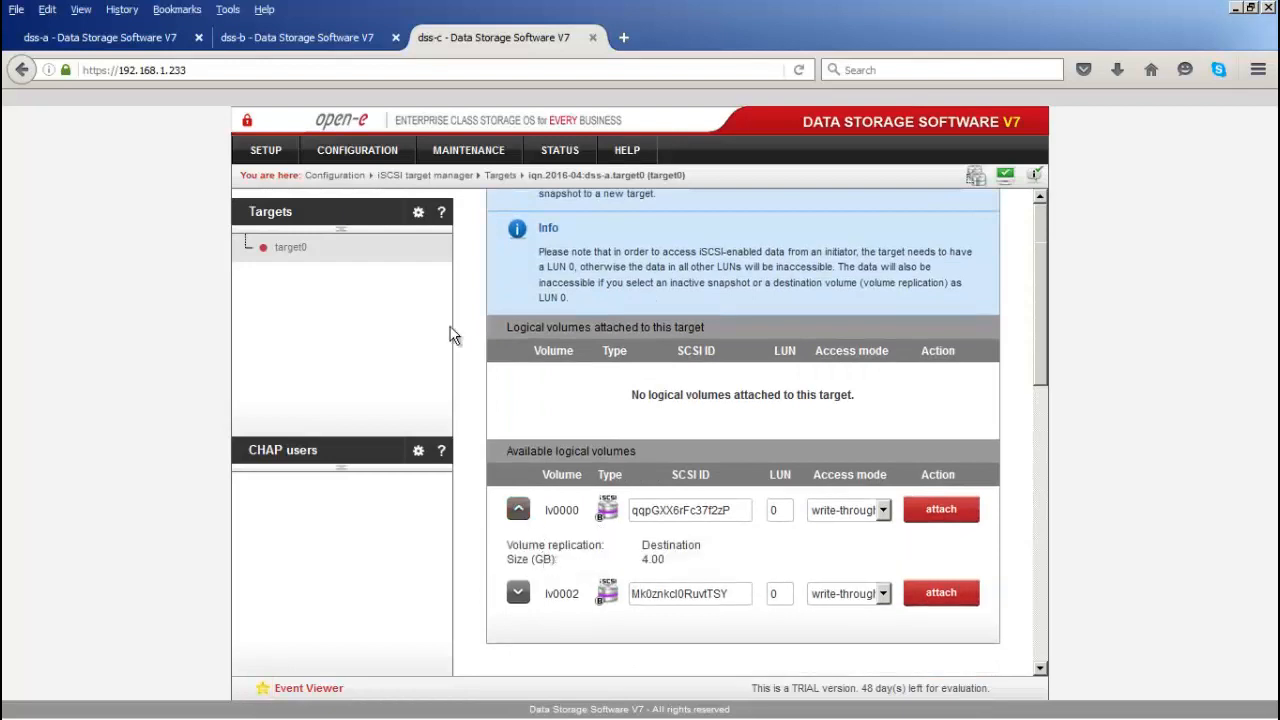
left_click(138, 45)
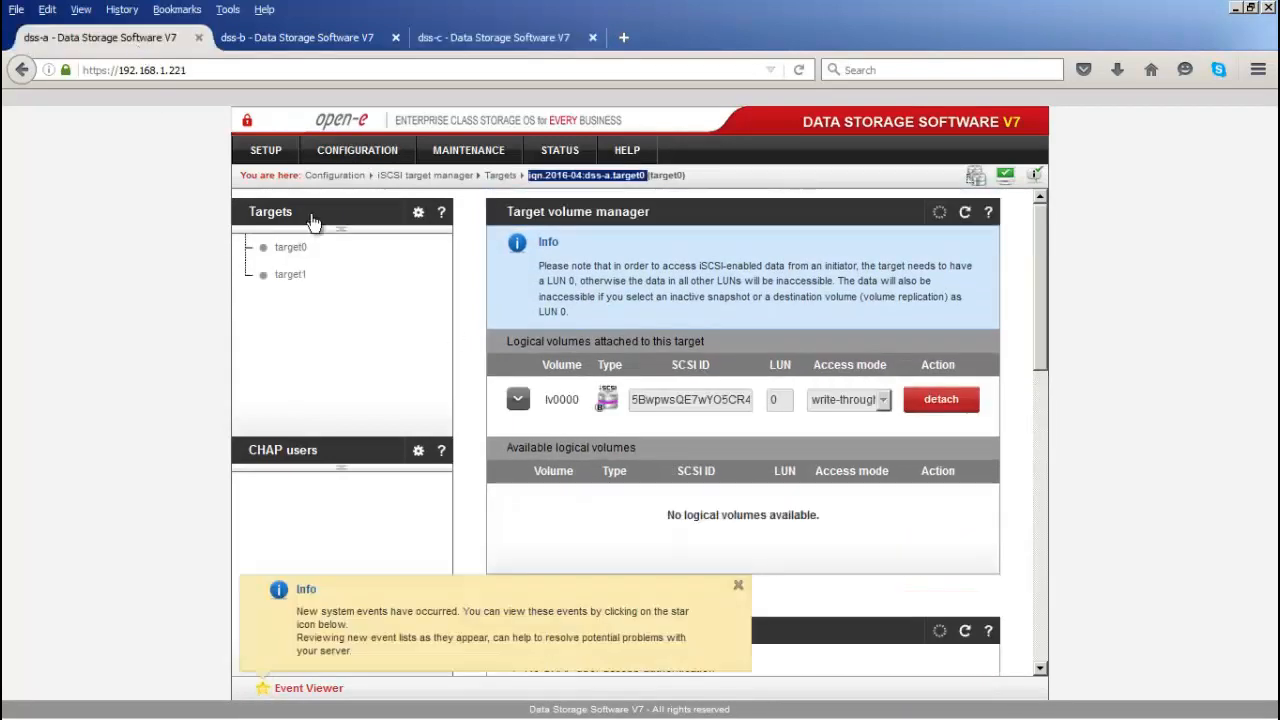
left_click(654, 399)
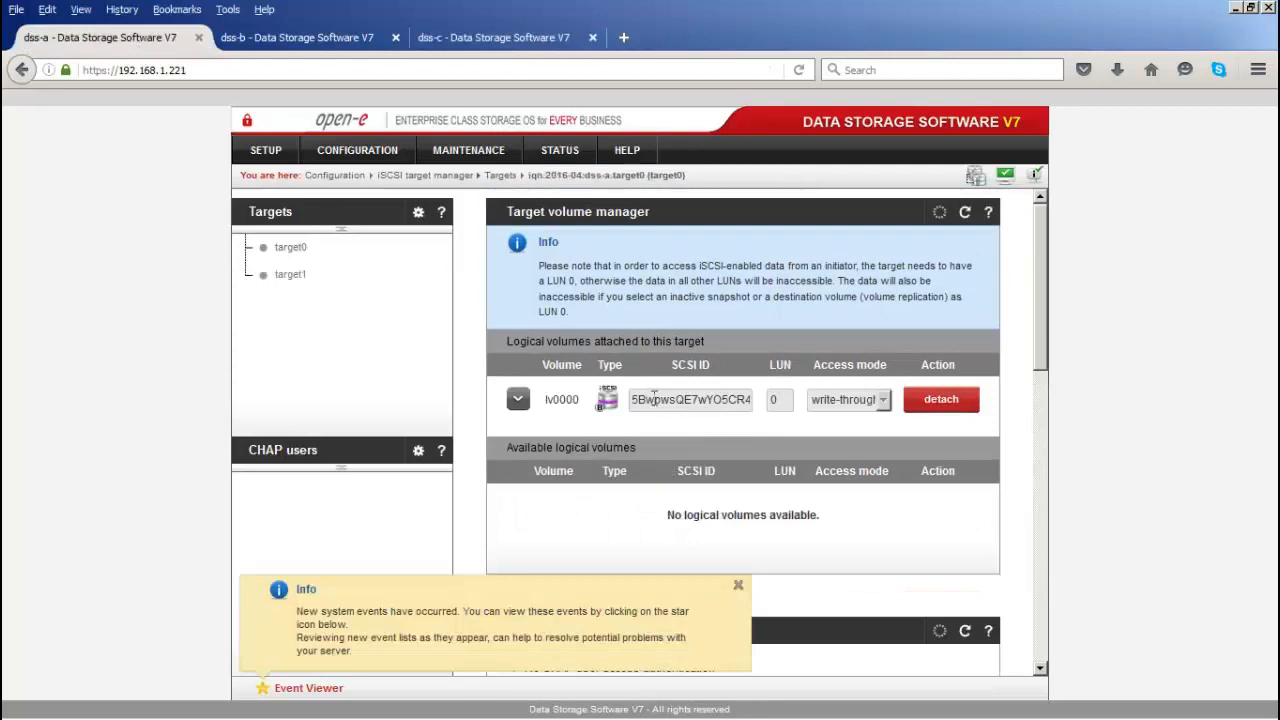
double_click(654, 399)
key("ctrl+c")
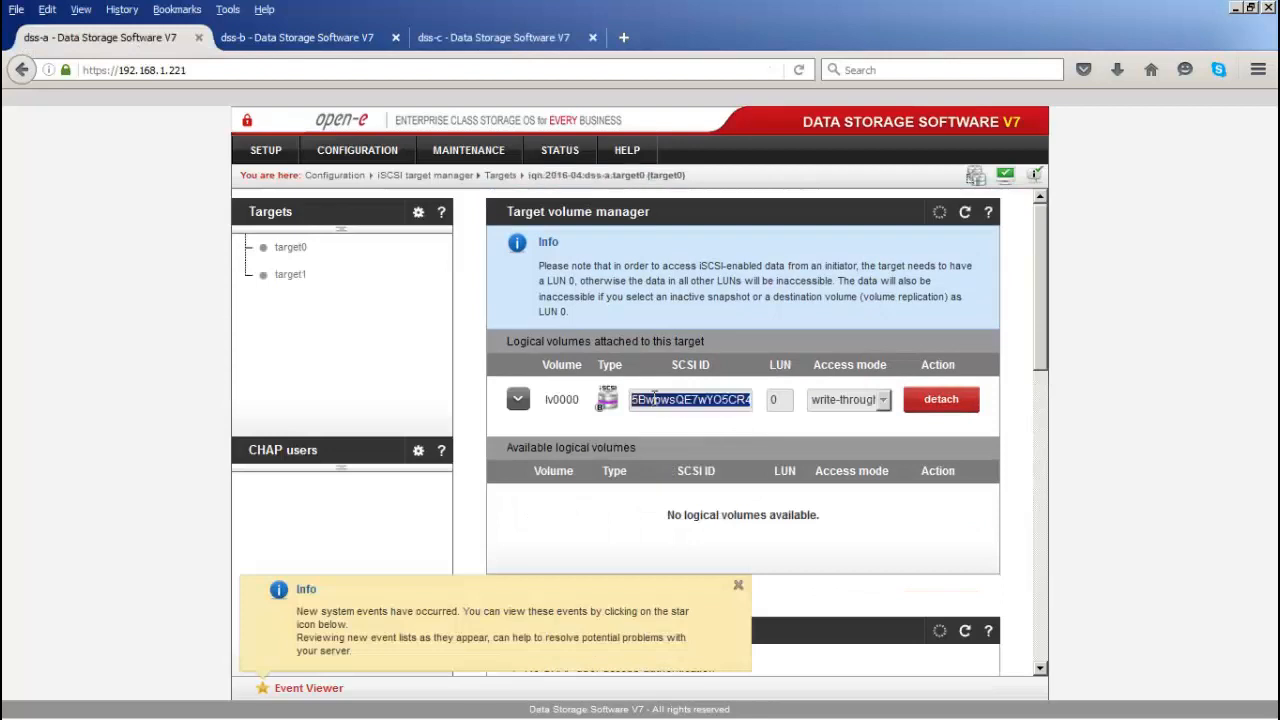
Step: Paste that SCSI ID into lv0000 on dss-c and attach it to target0 as LUN 0
left_click(511, 43)
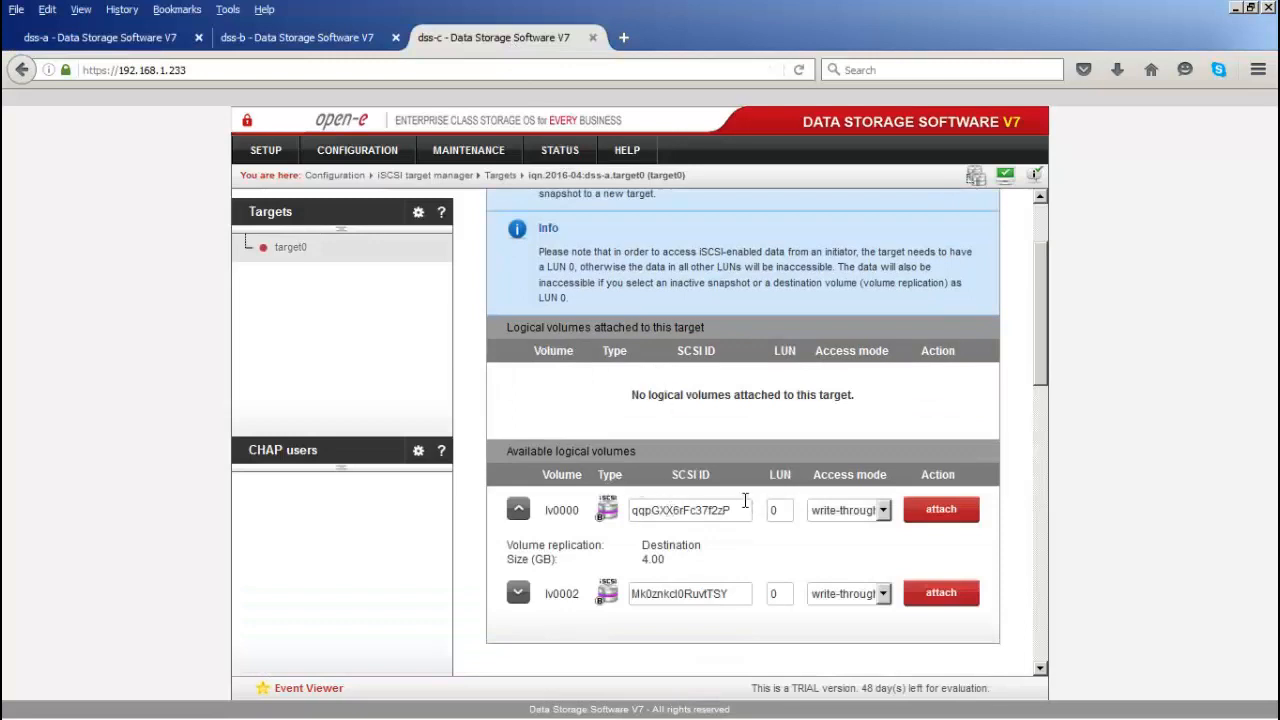
left_click_drag(734, 510, 634, 511)
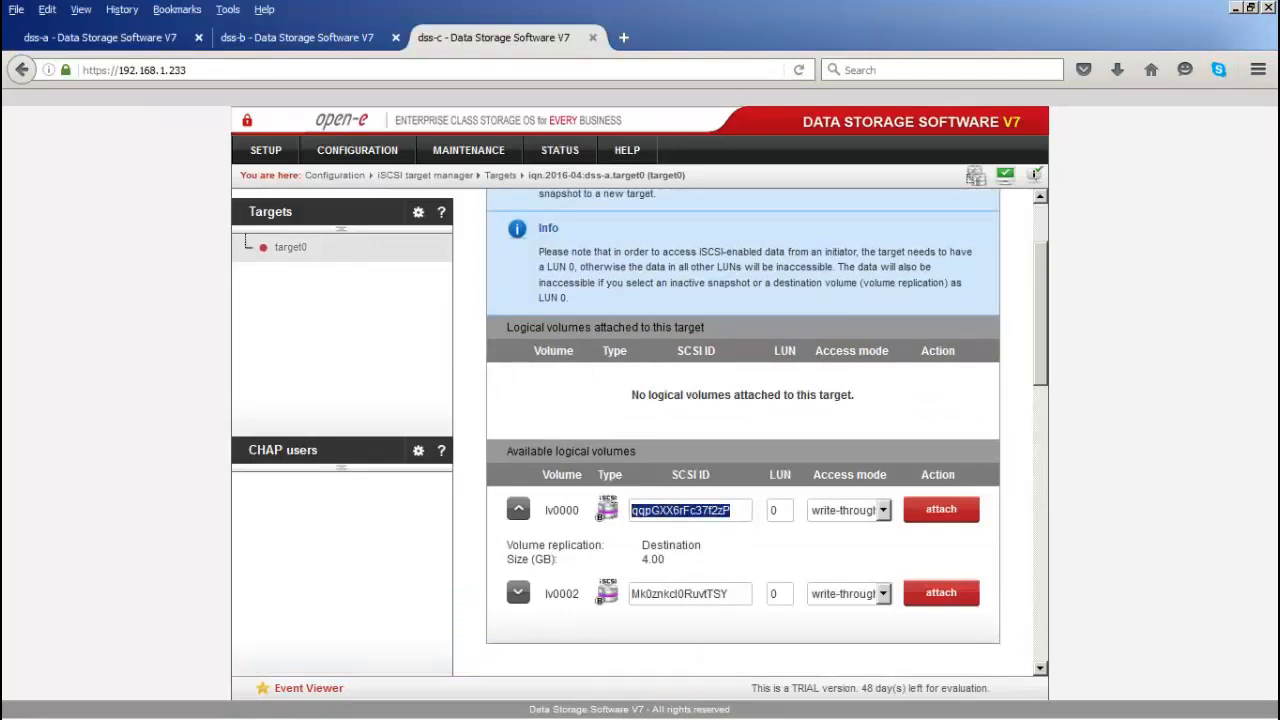
key("ctrl+v")
left_click(931, 512)
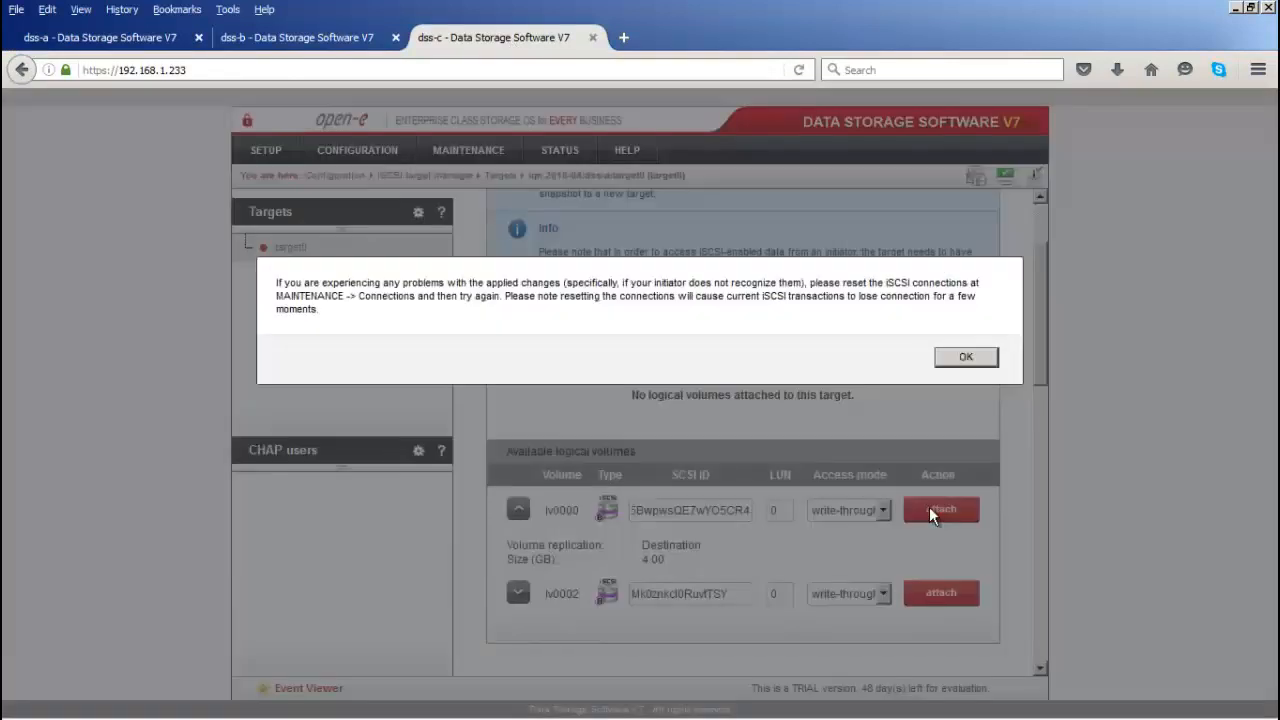
left_click(940, 355)
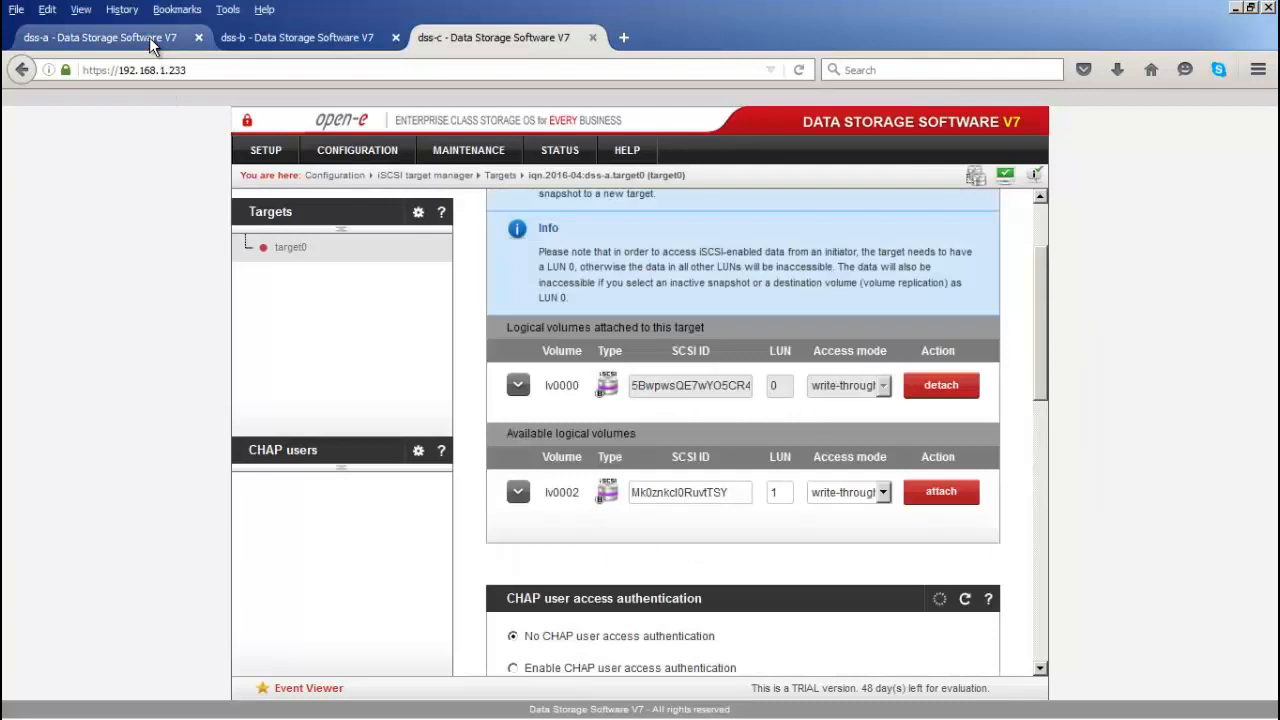
left_click(149, 37)
Step: Copy target1's name iqn.2016-05:dss-b.target1 from dss-a's target1 page
left_click(291, 276)
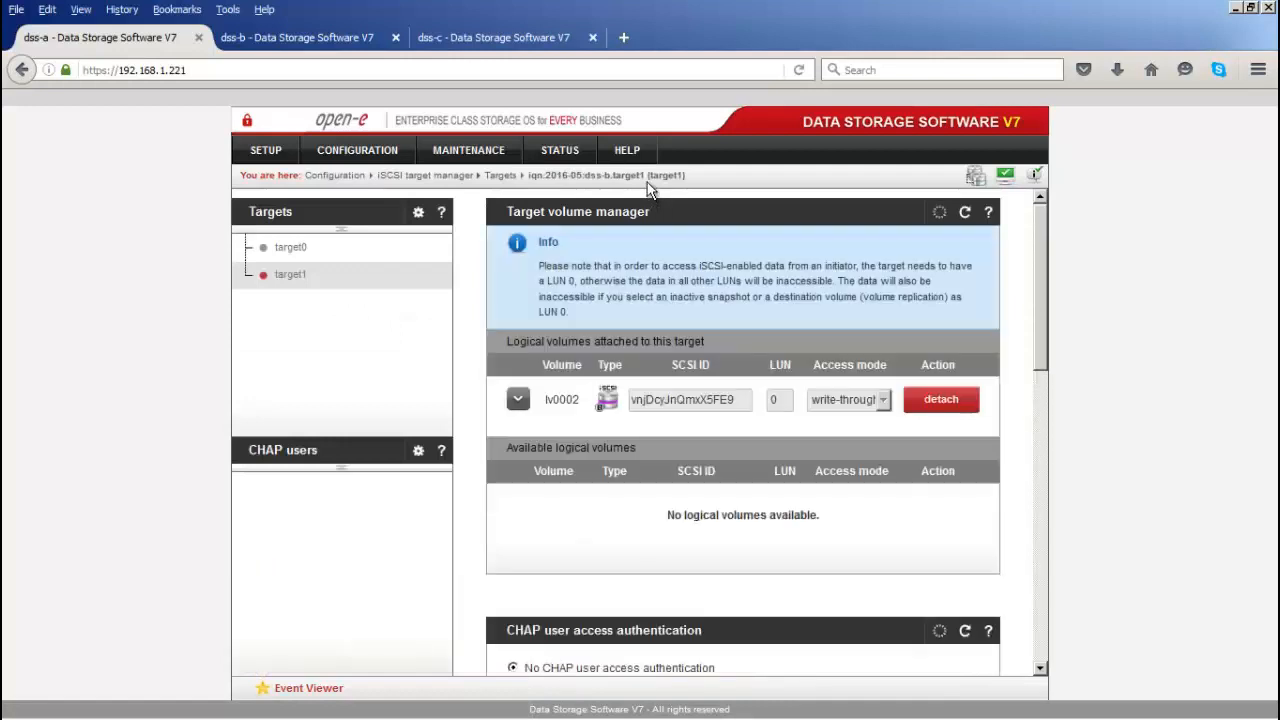
left_click_drag(644, 175, 524, 180)
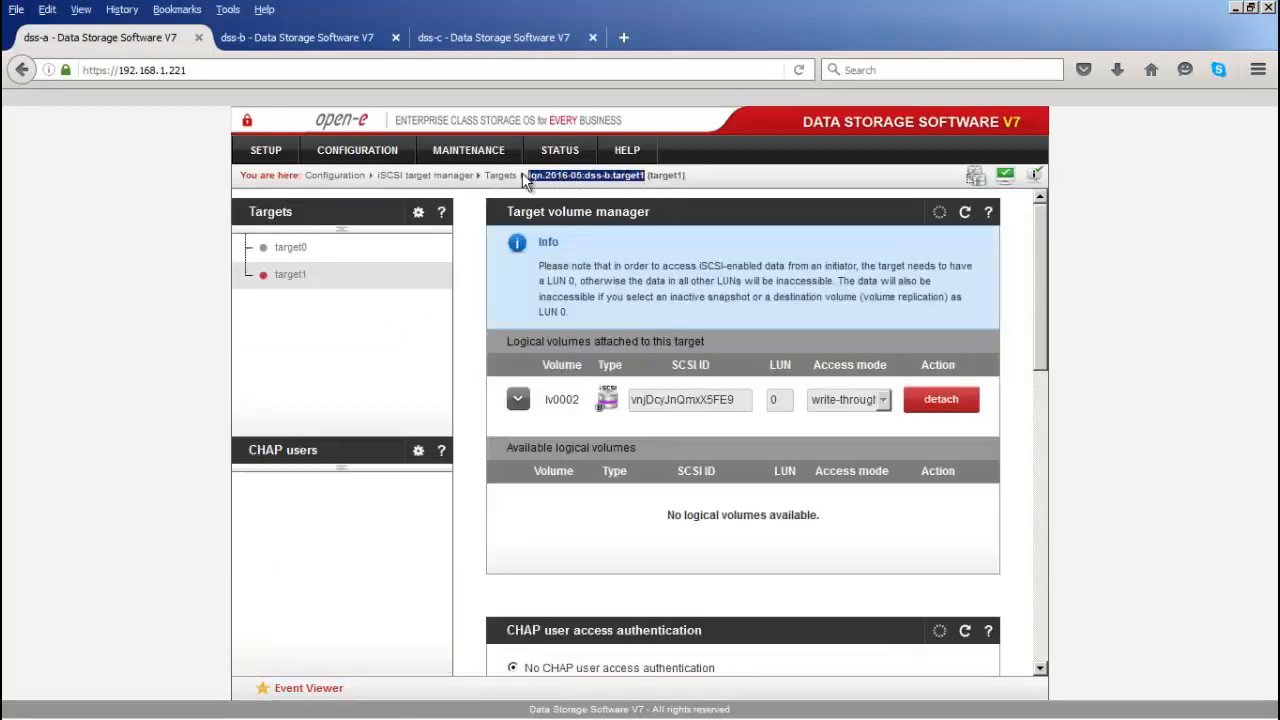
right_click(533, 173)
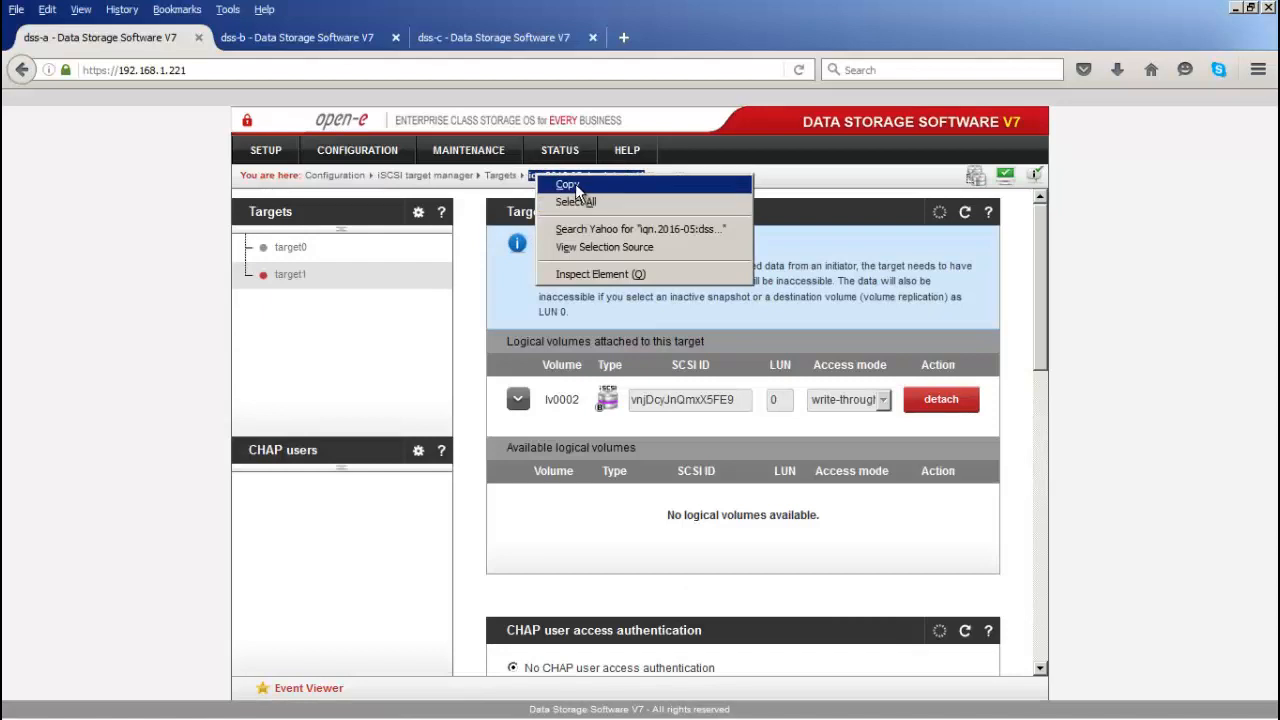
left_click(575, 183)
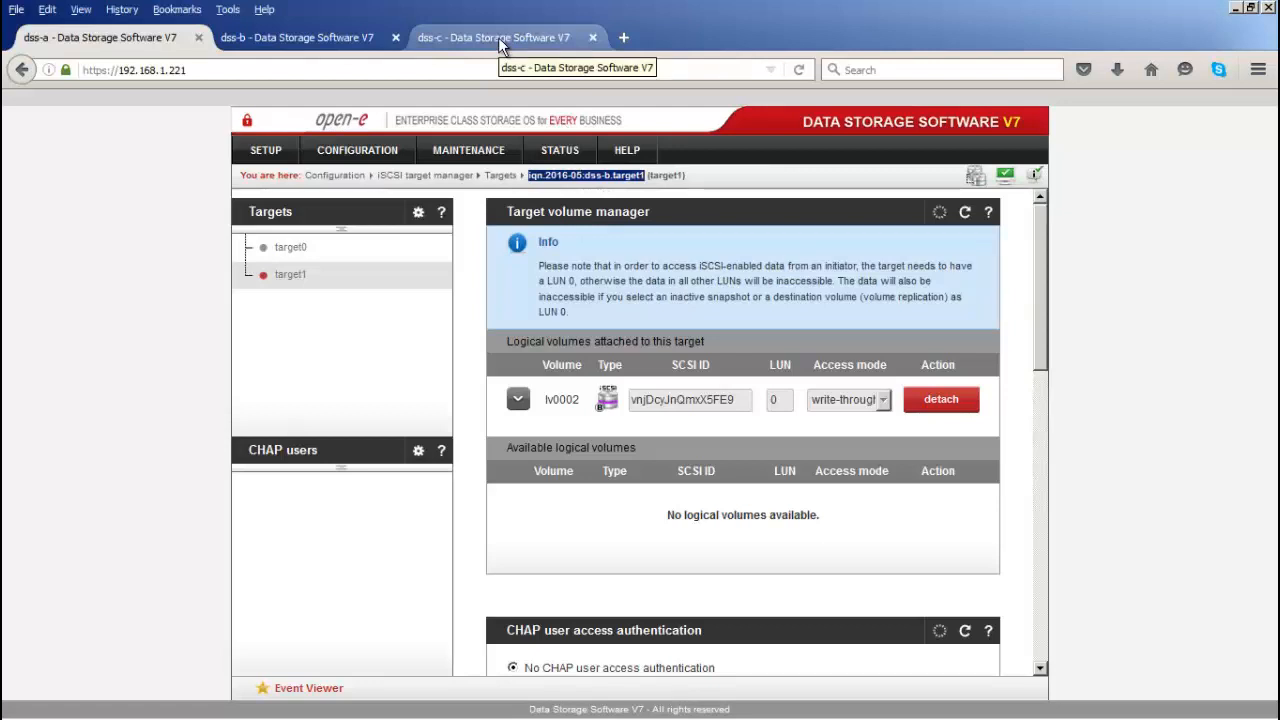
Step: On dss-c, create a target with custom name iqn.2016-05:dss-b.target1
left_click(498, 37)
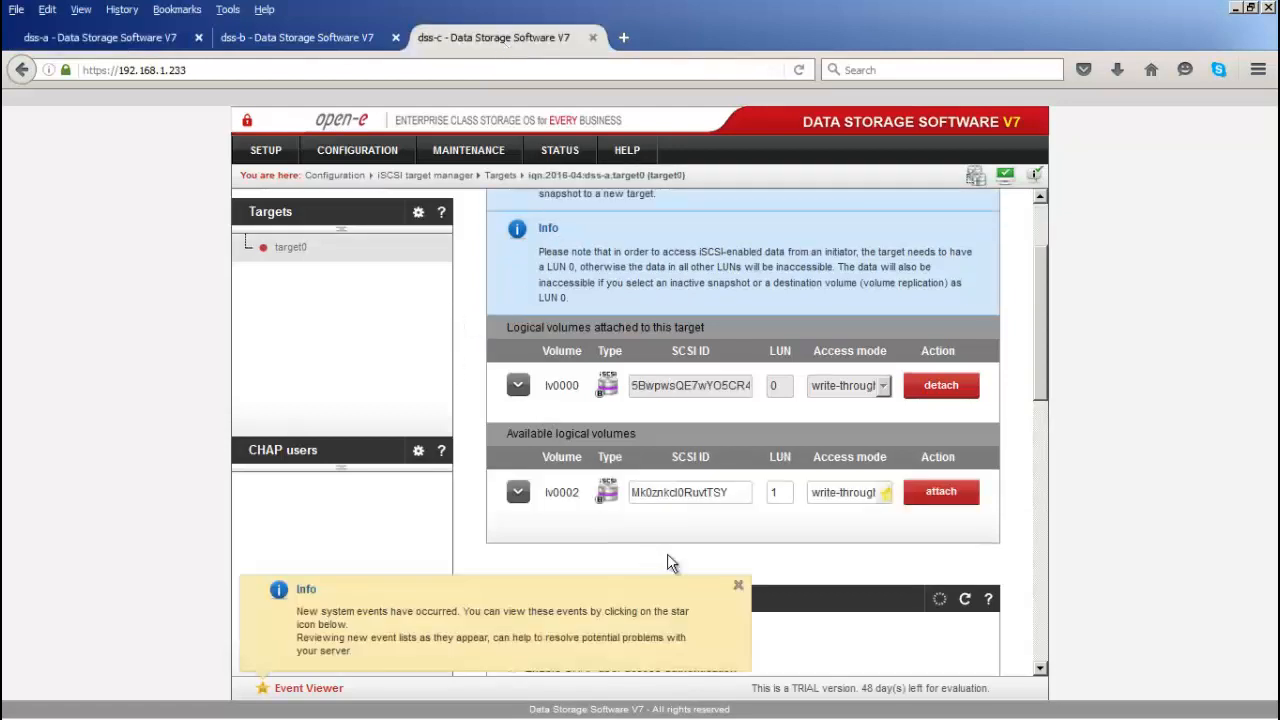
left_click(738, 585)
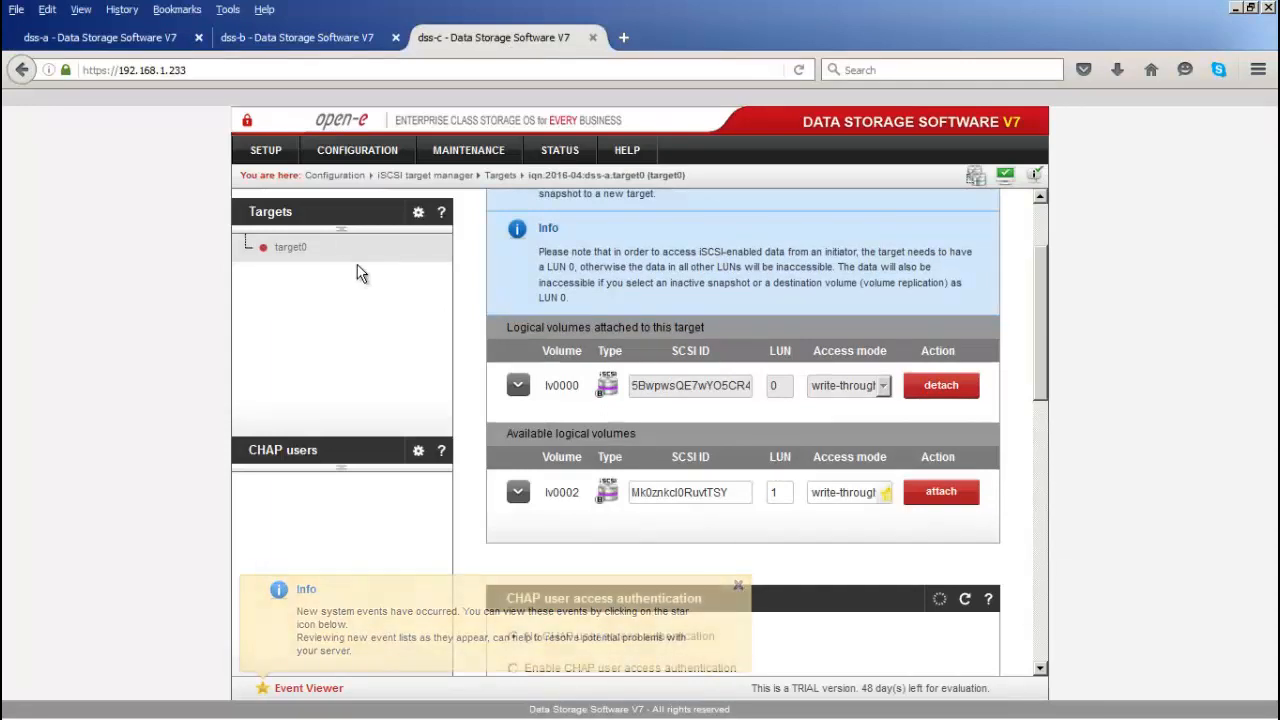
left_click(286, 218)
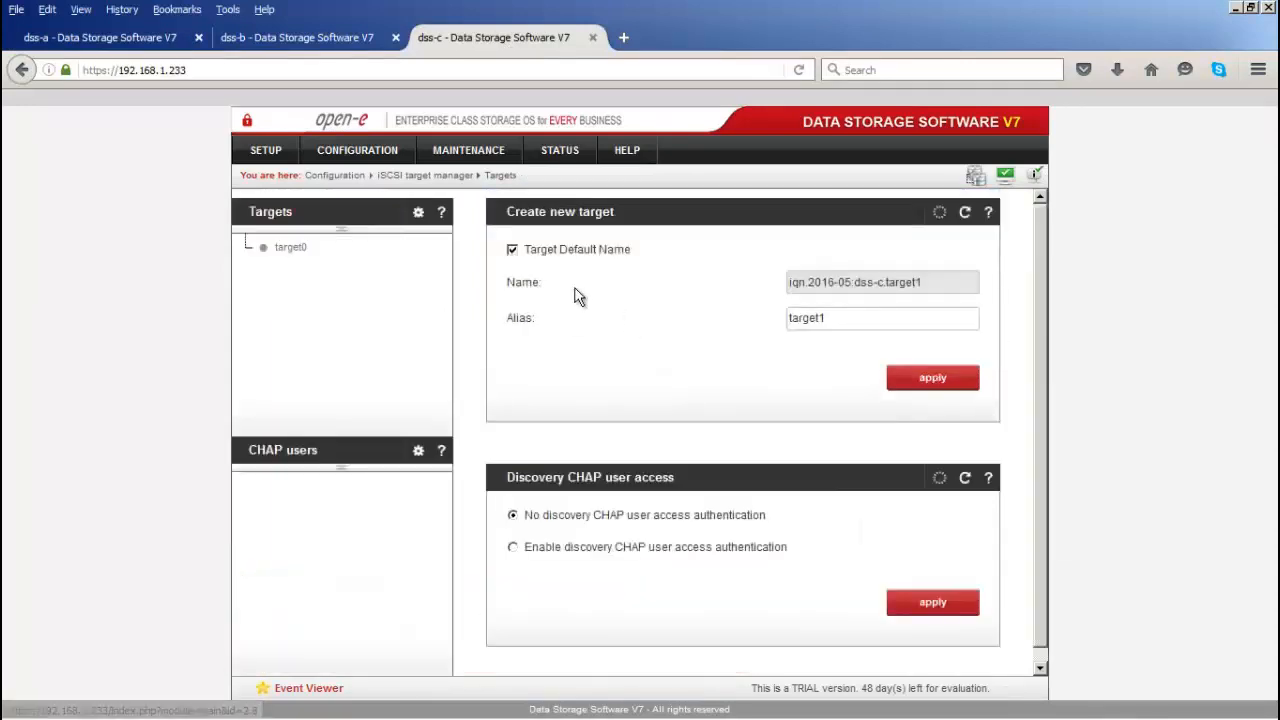
left_click(514, 251)
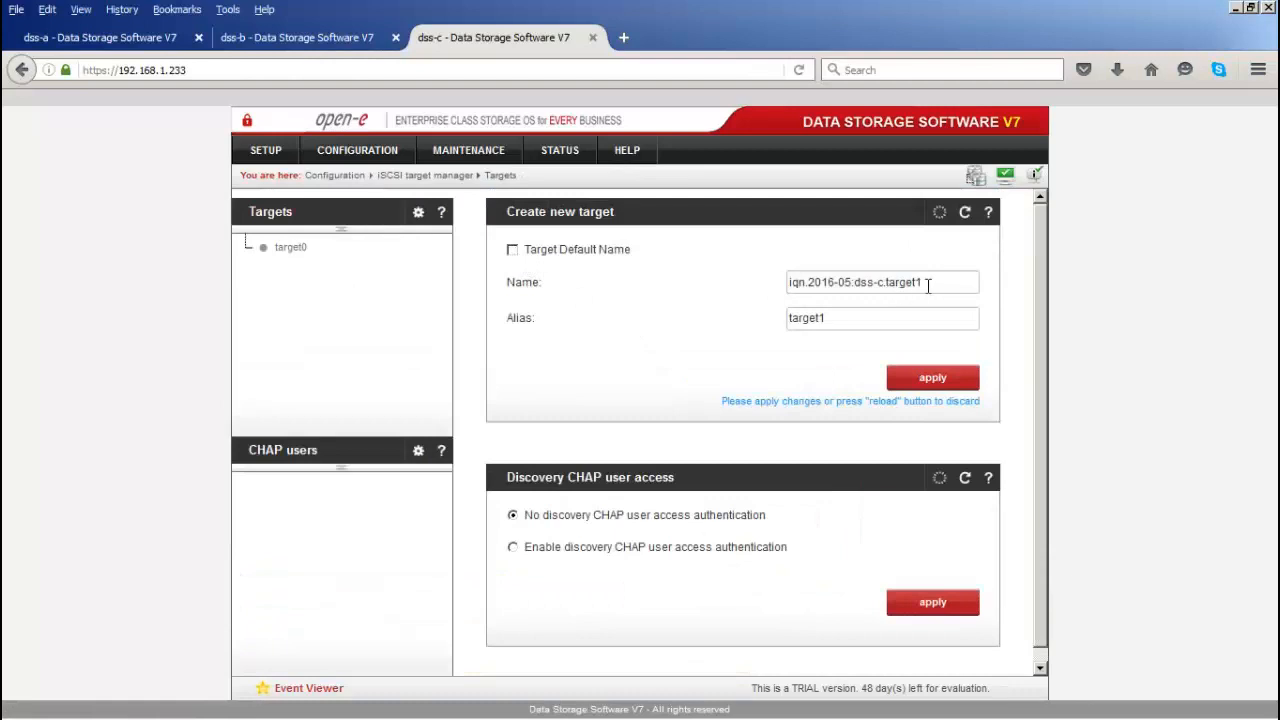
left_click_drag(926, 283, 686, 286)
key("ctrl+v")
left_click(917, 377)
left_click(945, 362)
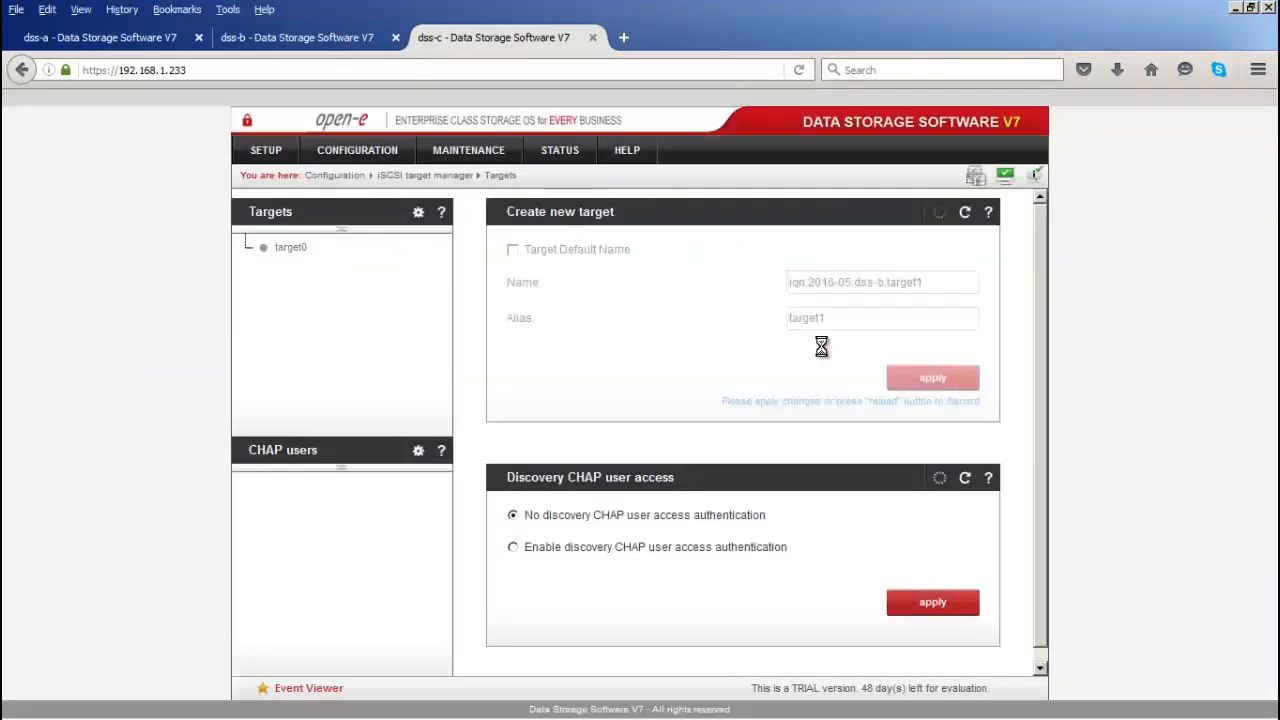
left_click(165, 41)
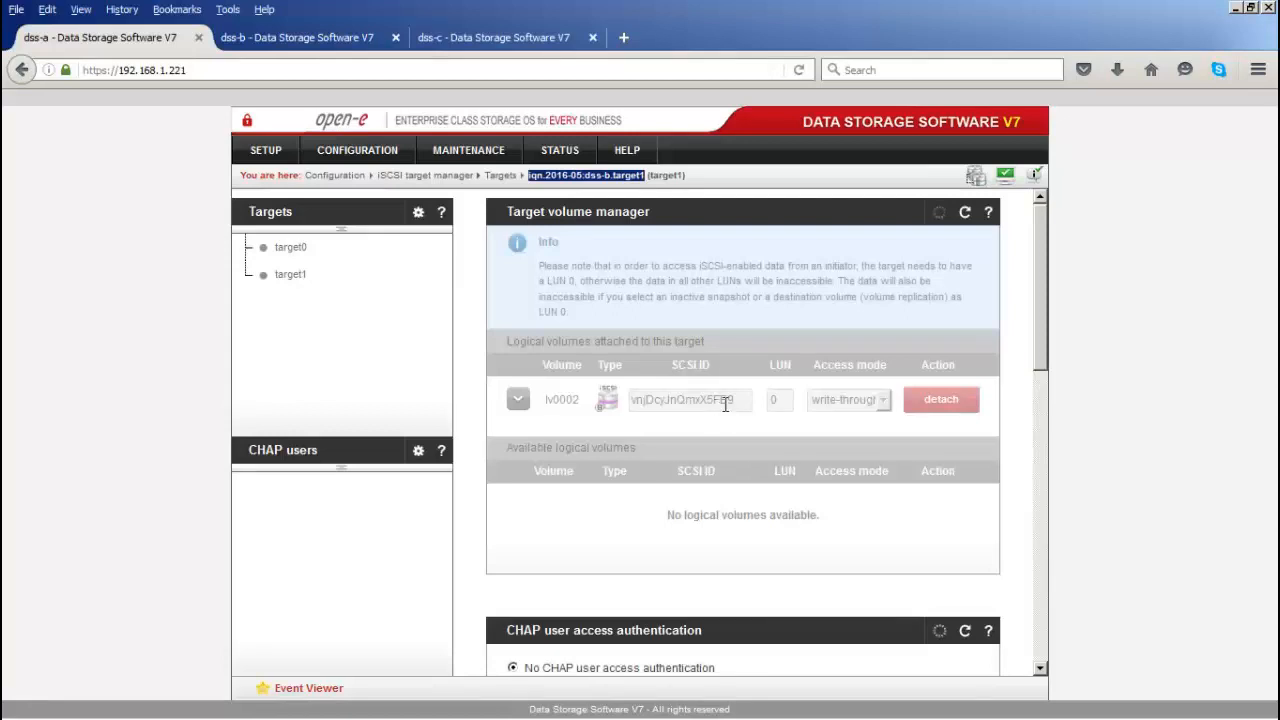
Step: Copy lv0002's SCSI ID from dss-a's target1 page
left_click_drag(733, 400, 636, 399)
right_click(640, 399)
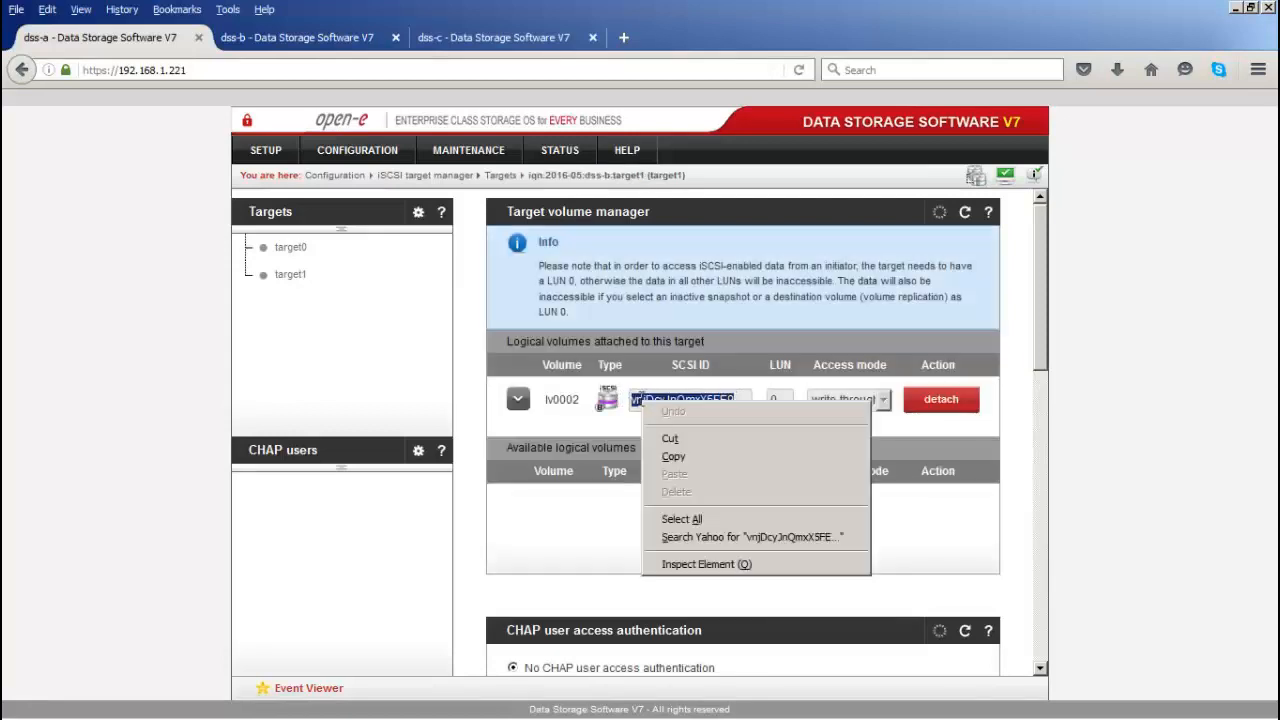
left_click(680, 436)
Step: On dss-c, attach lv0002 to target1 as LUN 0 with that SCSI ID, then switch to vSphere Client
left_click(495, 37)
left_click(291, 273)
scroll(770, 466, "down", 2)
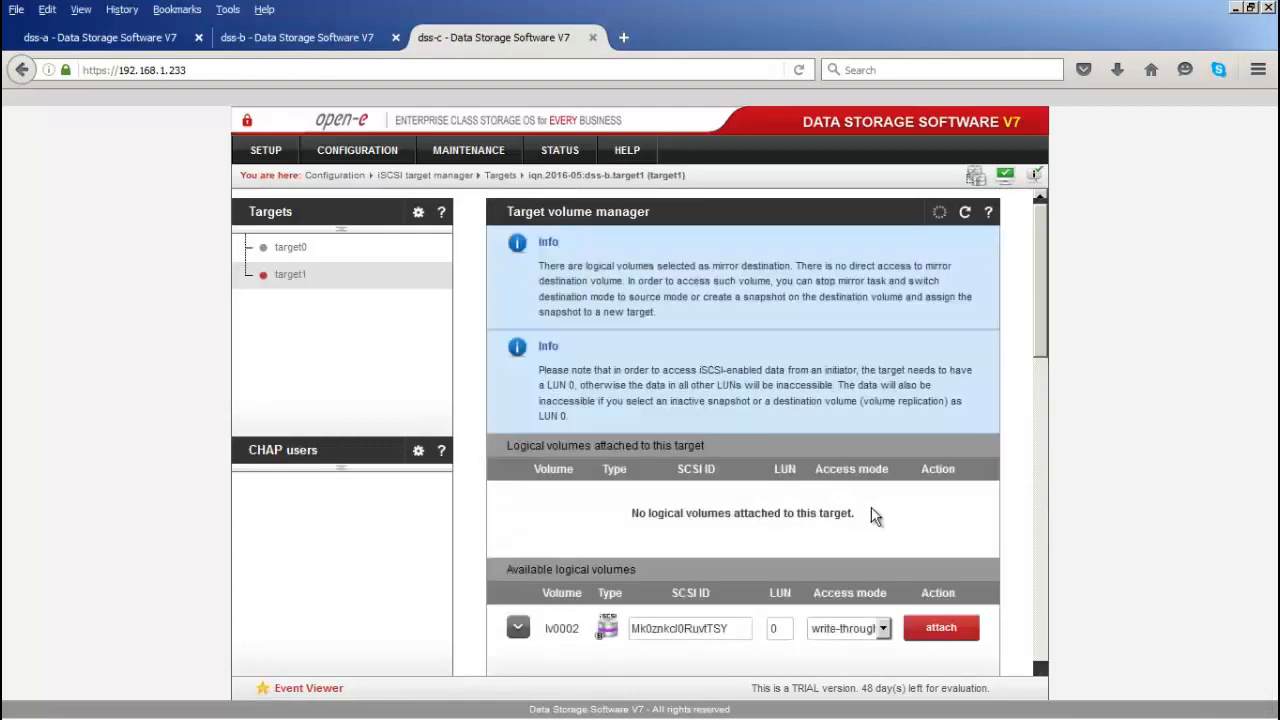
scroll(784, 568, "down", 1)
left_click_drag(728, 549, 631, 541)
key("ctrl+v")
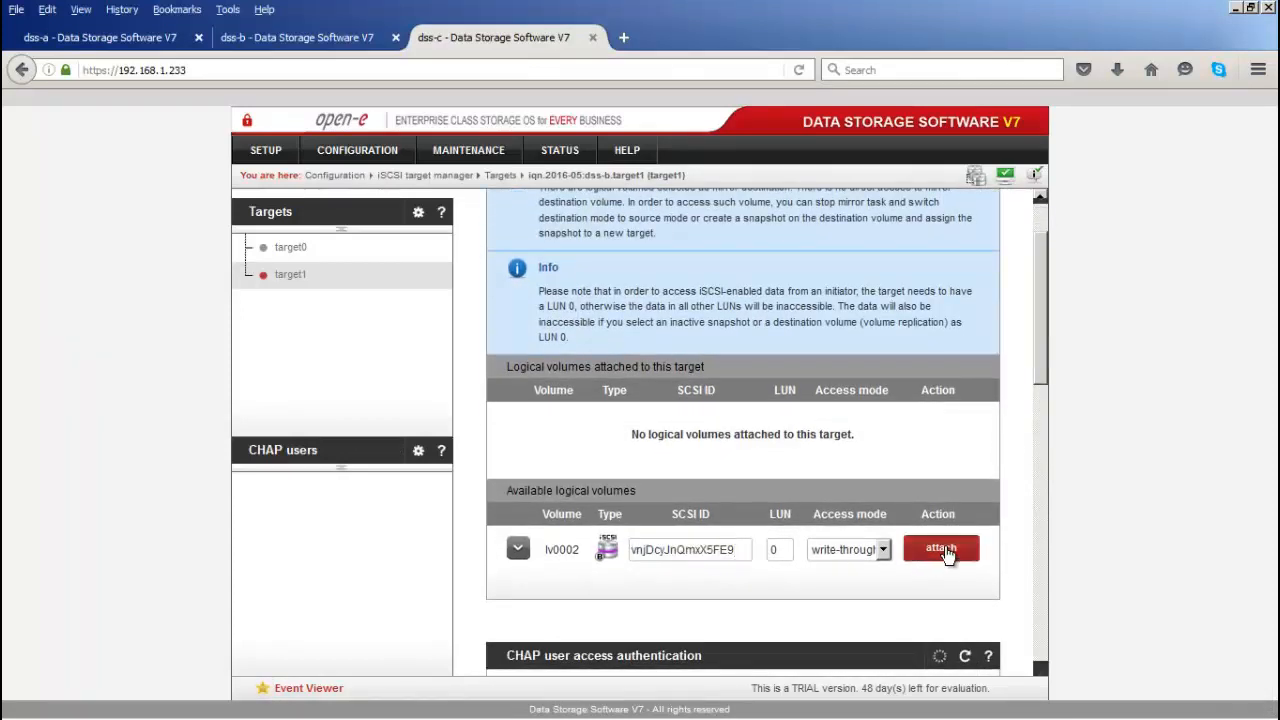
left_click(935, 549)
left_click(960, 358)
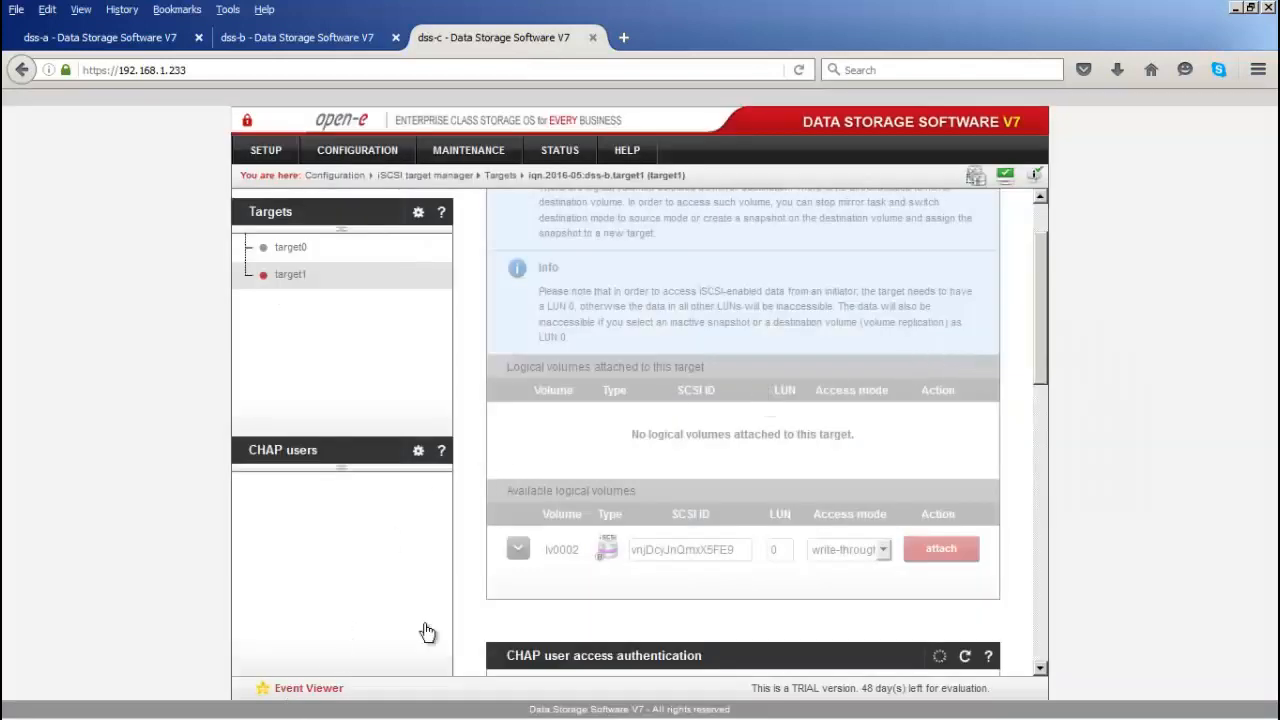
key("alt+Tab")
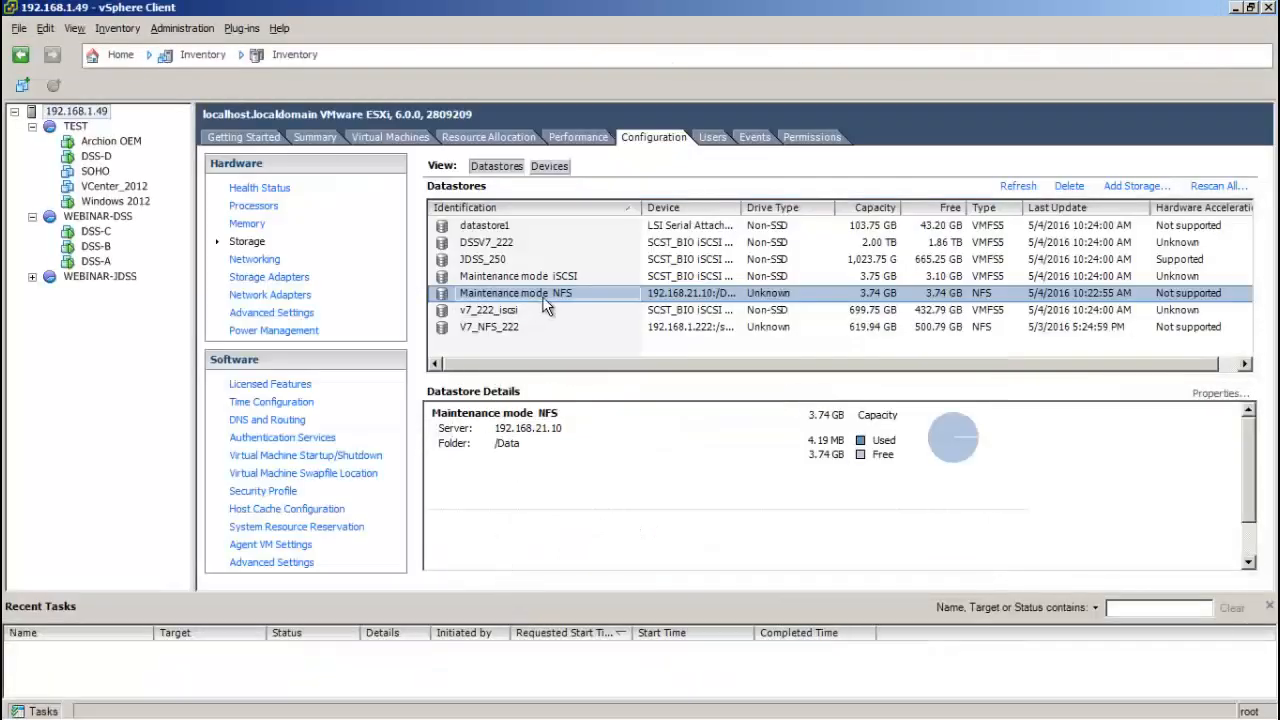
Step: Browse and refresh the Maintenance mode NFS datastore's files, then close the browser
right_click(543, 297)
left_click(563, 308)
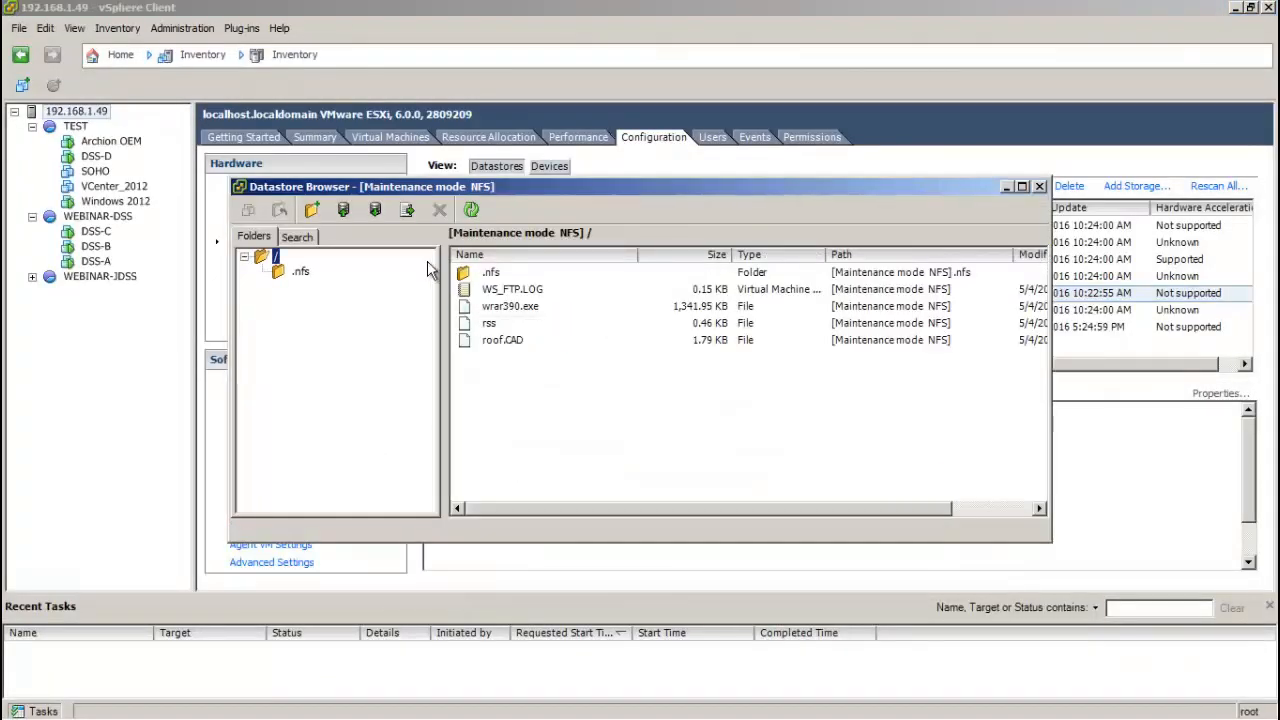
left_click(470, 210)
left_click(1039, 186)
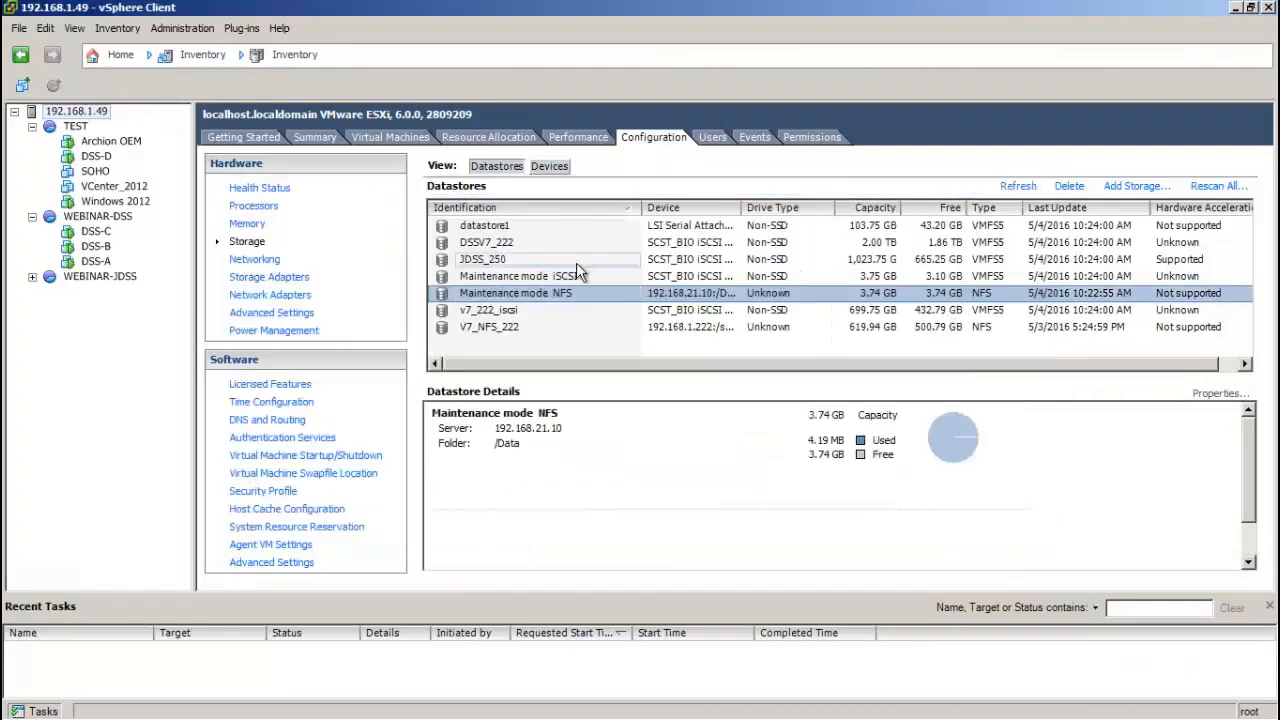
Step: Browse the Maintenance mode iSCSI datastore's files, then return to the DSS web GUI
right_click(583, 277)
left_click(612, 292)
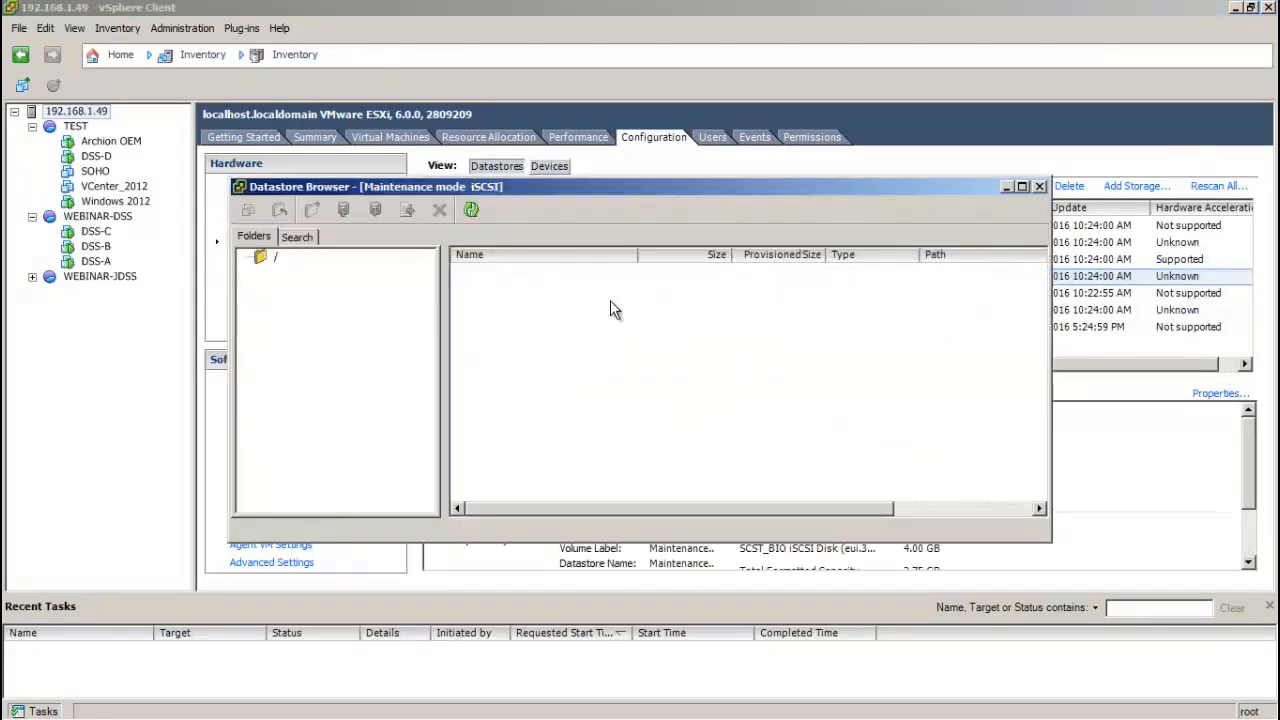
left_click(1039, 187)
key("alt+Tab")
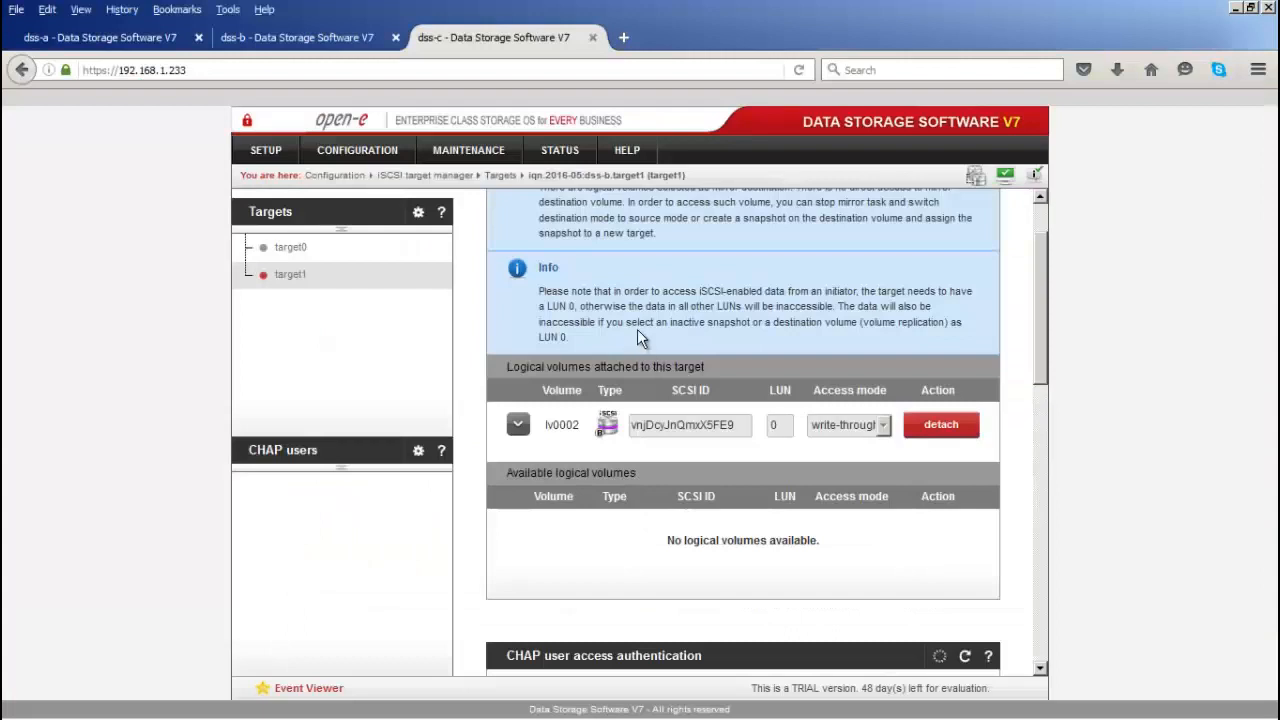
Step: Open the Failover settings on dss-a and scroll down to the Auxiliary paths panel
scroll(638, 333, "up", 1)
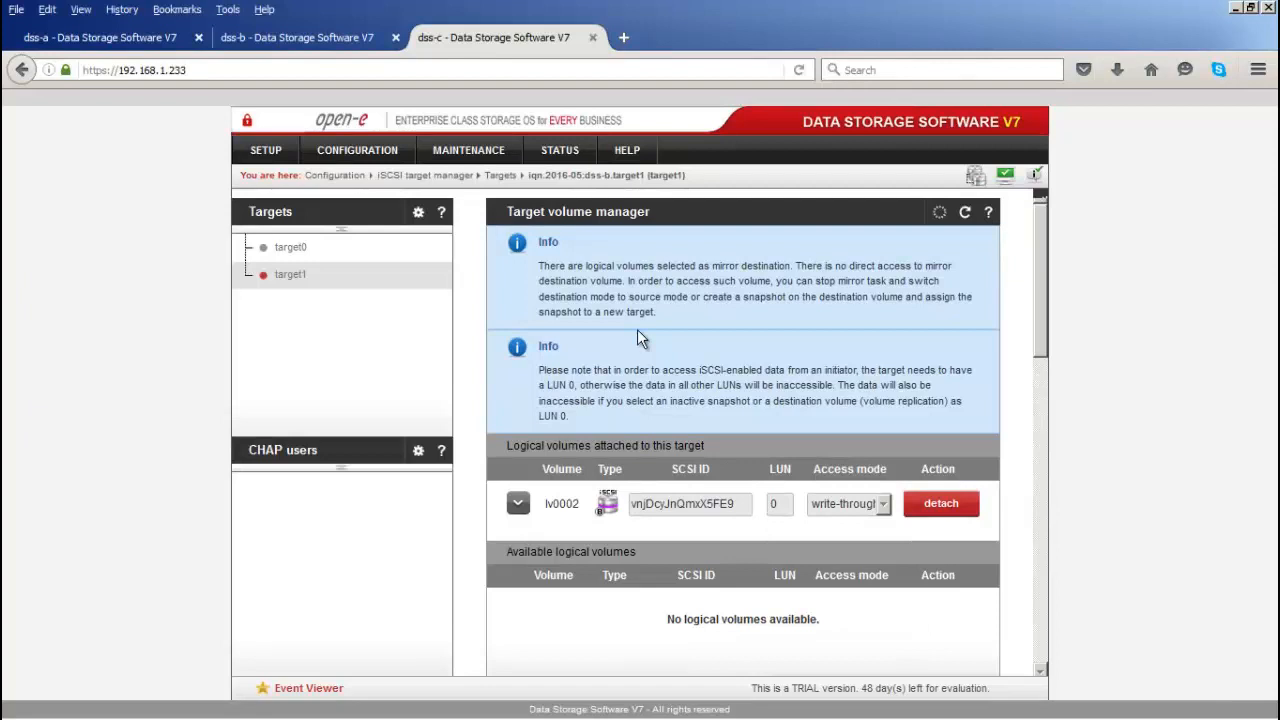
left_click(175, 40)
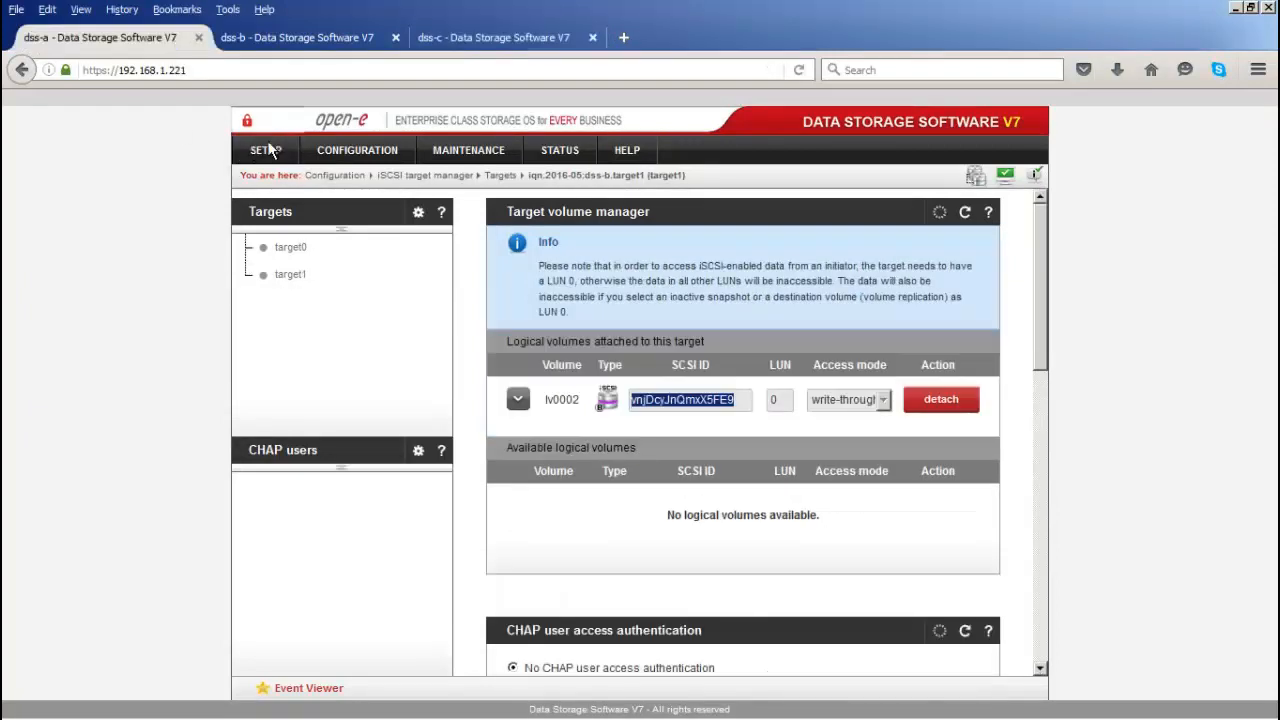
left_click(270, 153)
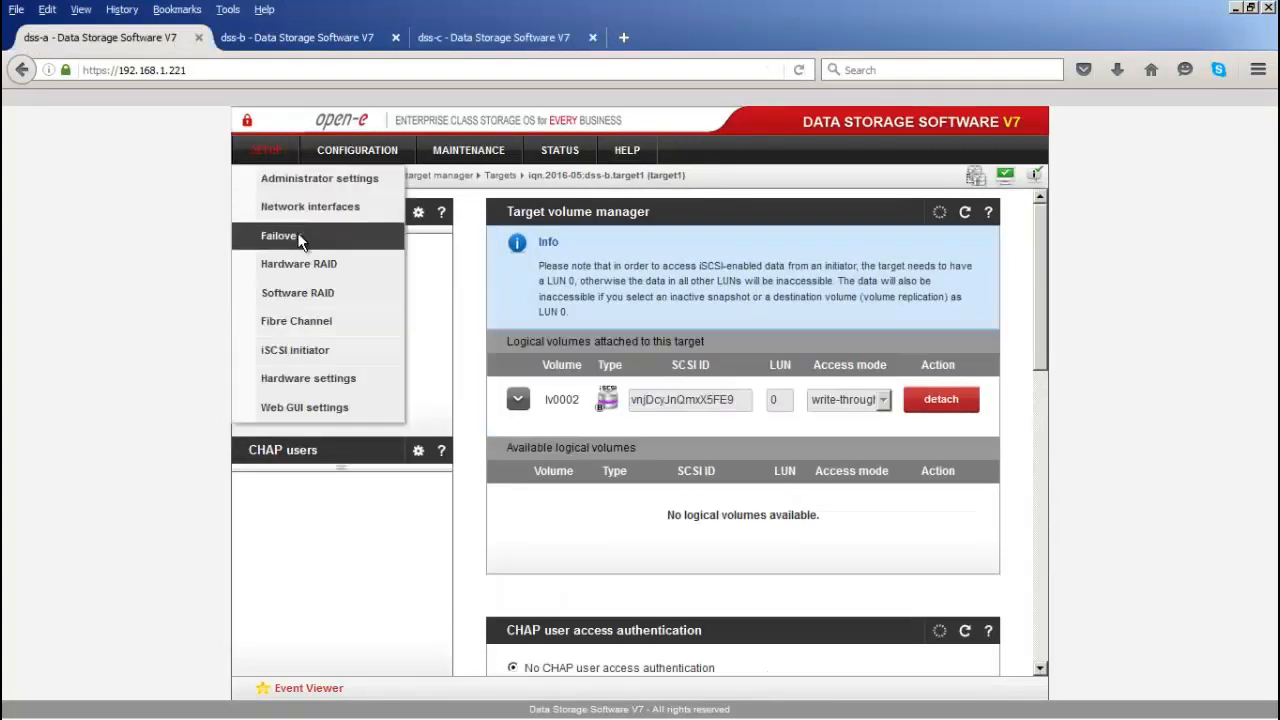
left_click(298, 234)
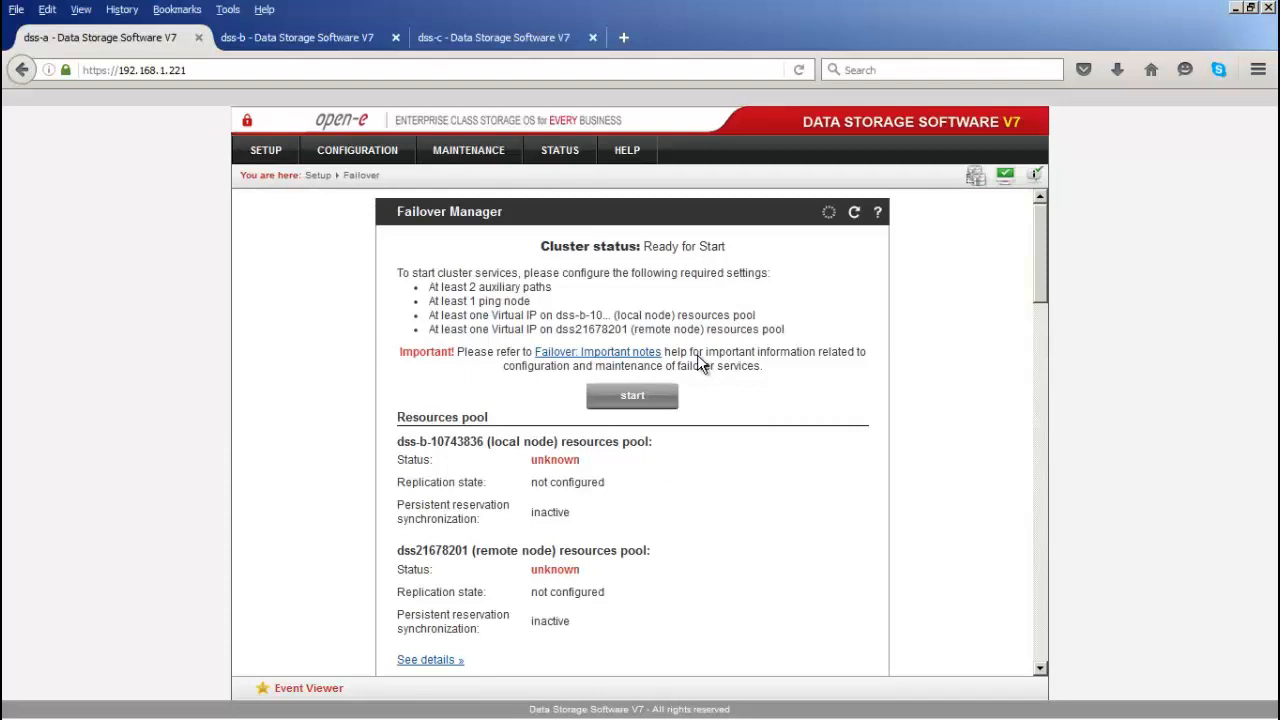
scroll(730, 395, "down", 5)
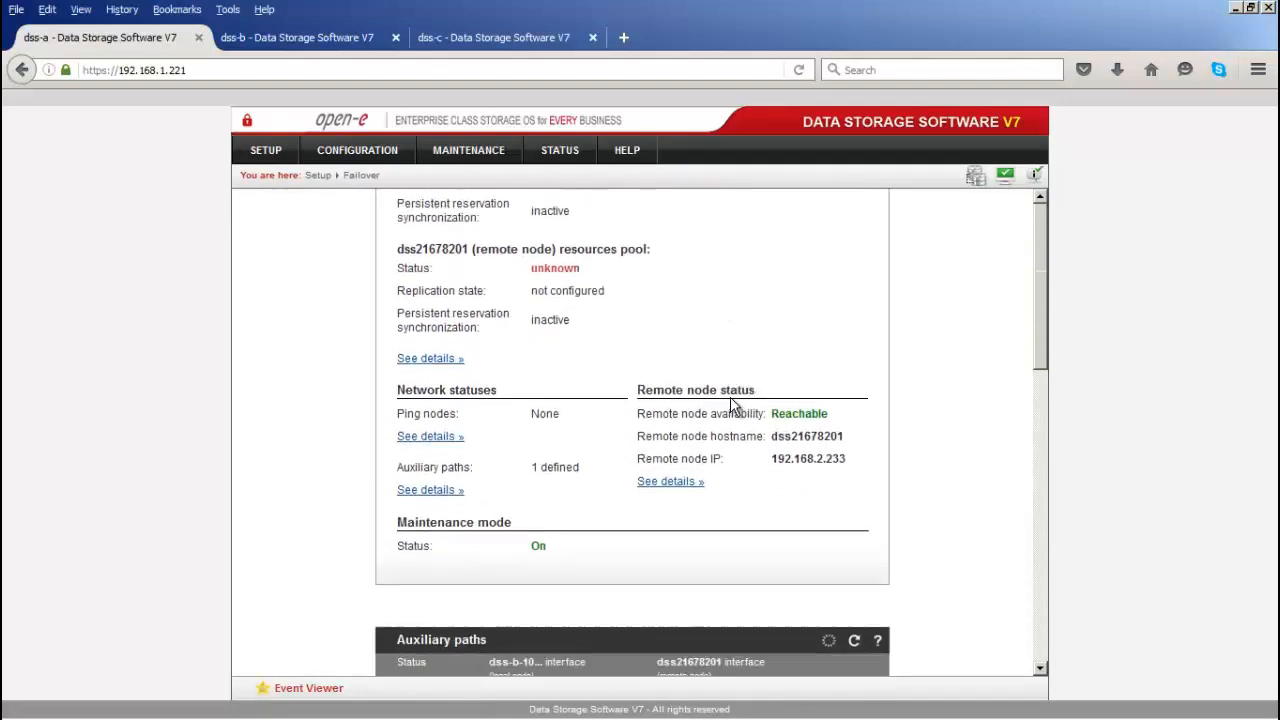
scroll(730, 405, "down", 7)
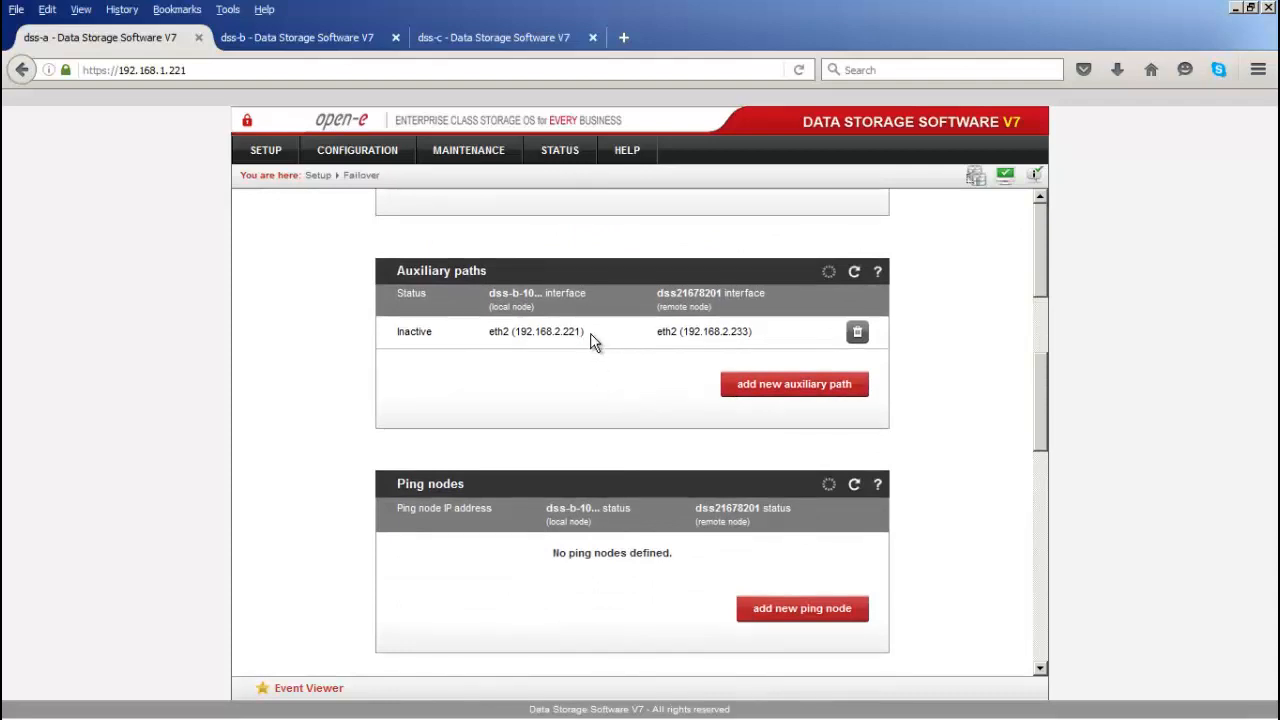
Step: Add an eth1-to-eth1 auxiliary path (192.168.1.221 to 192.168.1.233), which appears as Inactive
left_click(758, 387)
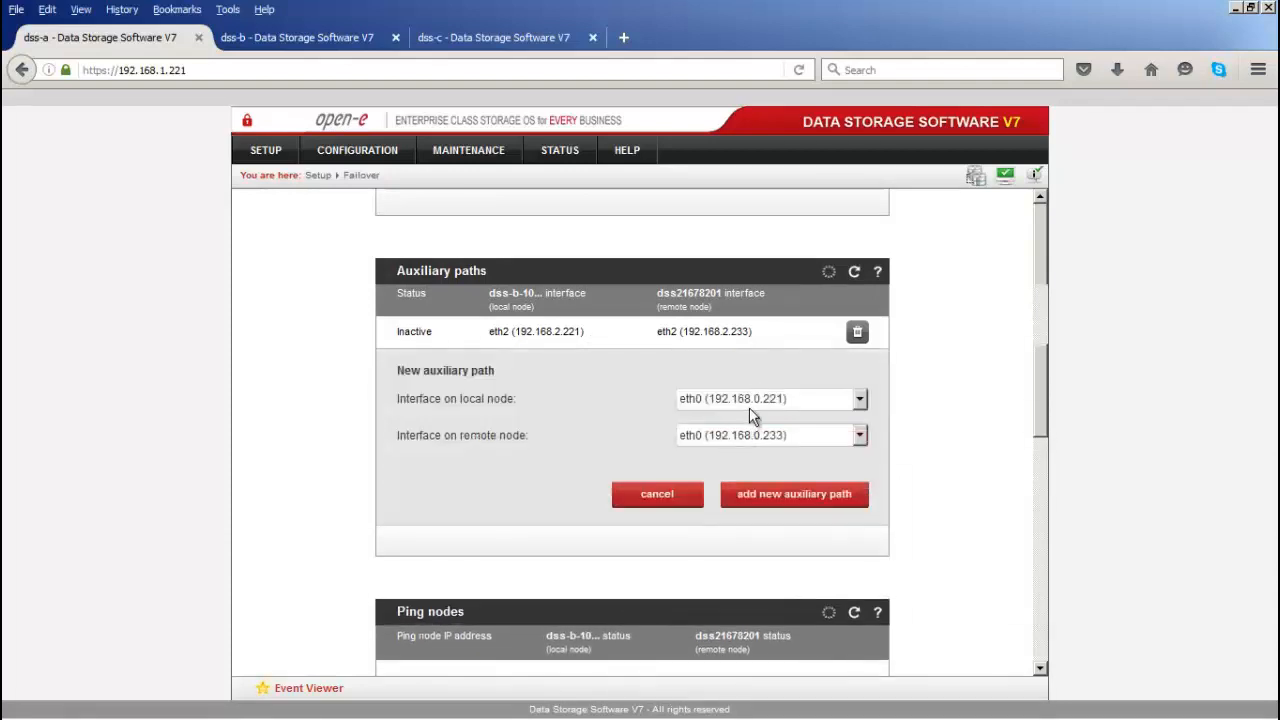
left_click(748, 403)
left_click(742, 432)
left_click(742, 434)
left_click(733, 466)
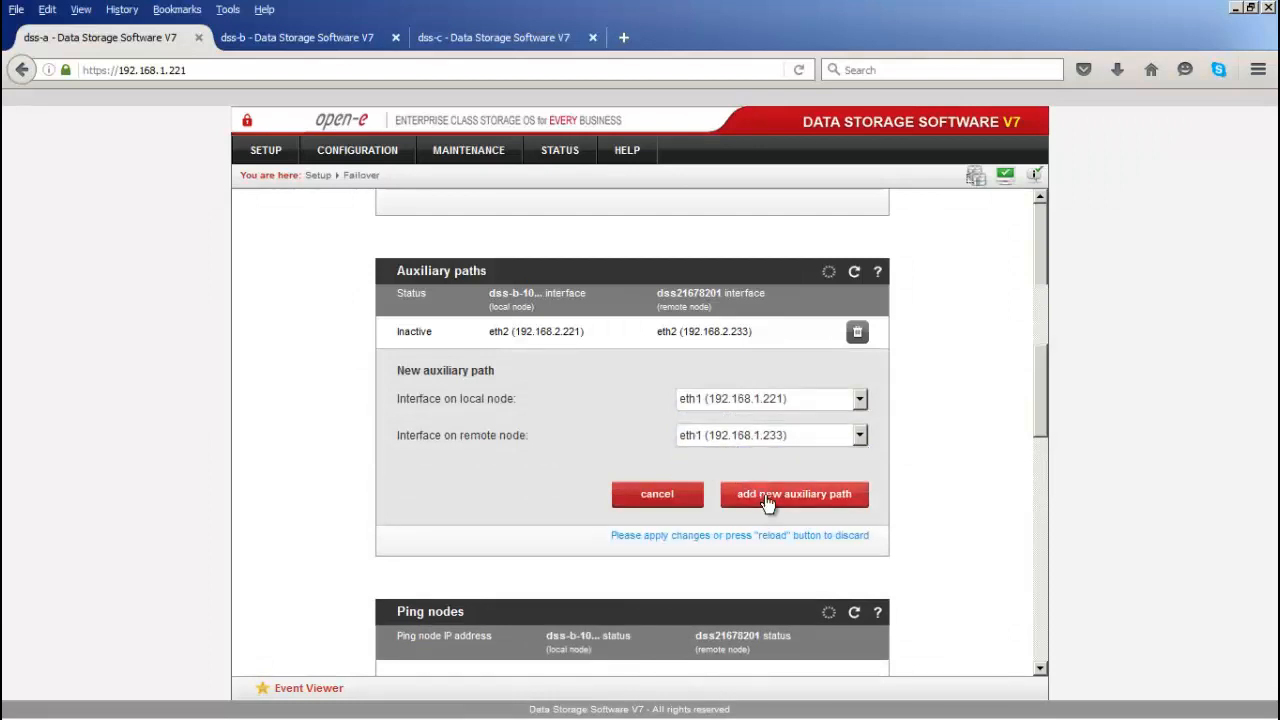
left_click(762, 494)
scroll(765, 505, "down", 2)
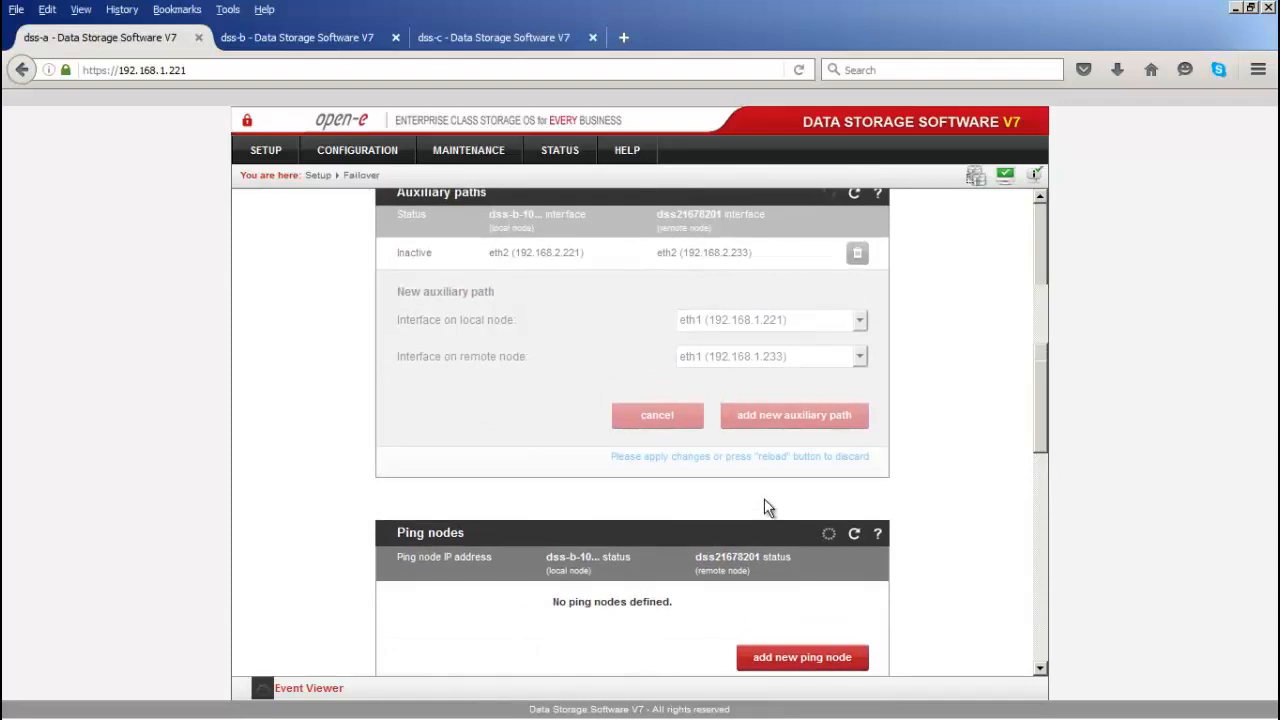
scroll(770, 500, "down", 1)
scroll(772, 495, "down", 1)
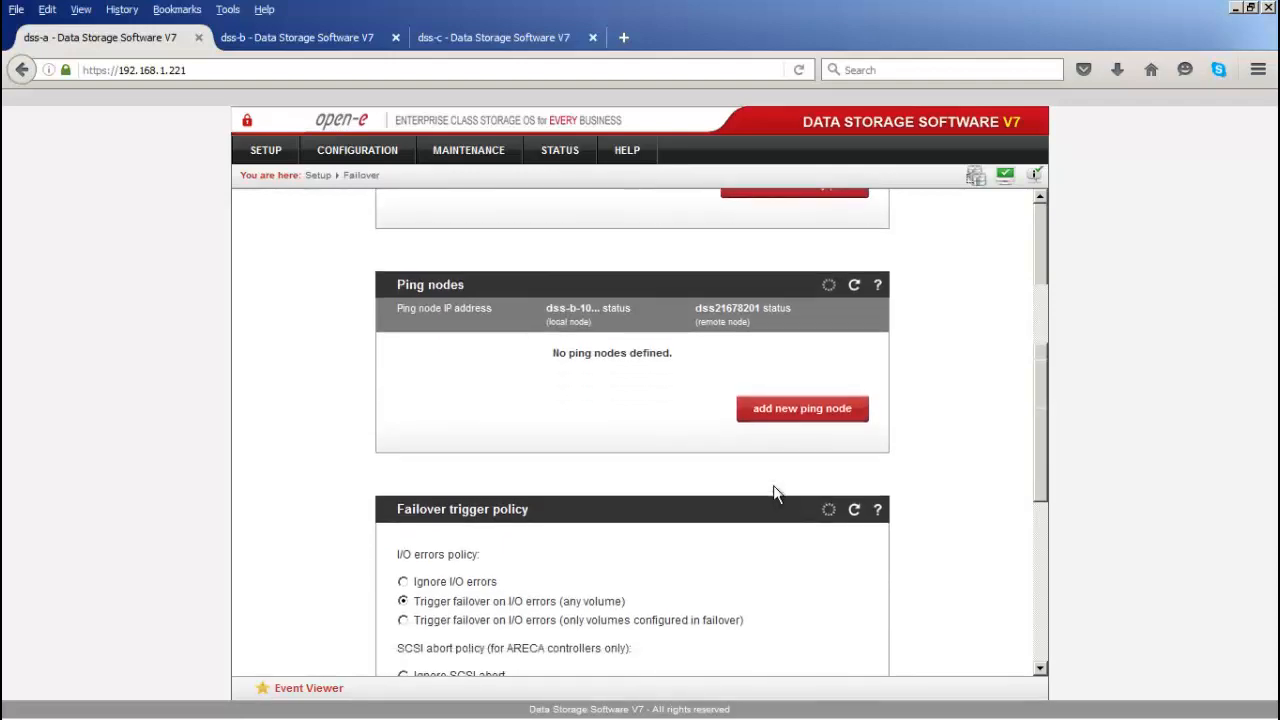
Step: Add ping nodes 192.168.1.49 and 192.168.1.40, both reachable from both nodes
left_click(793, 414)
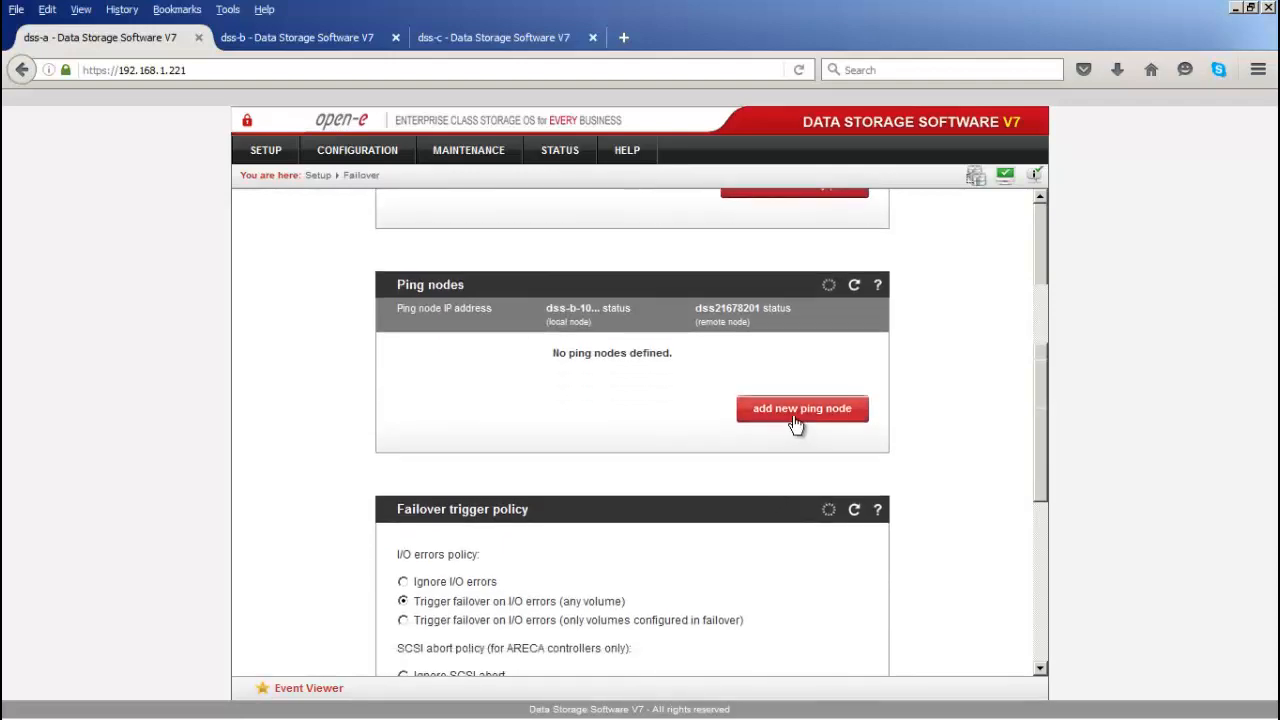
left_click(786, 397)
type("192.168.")
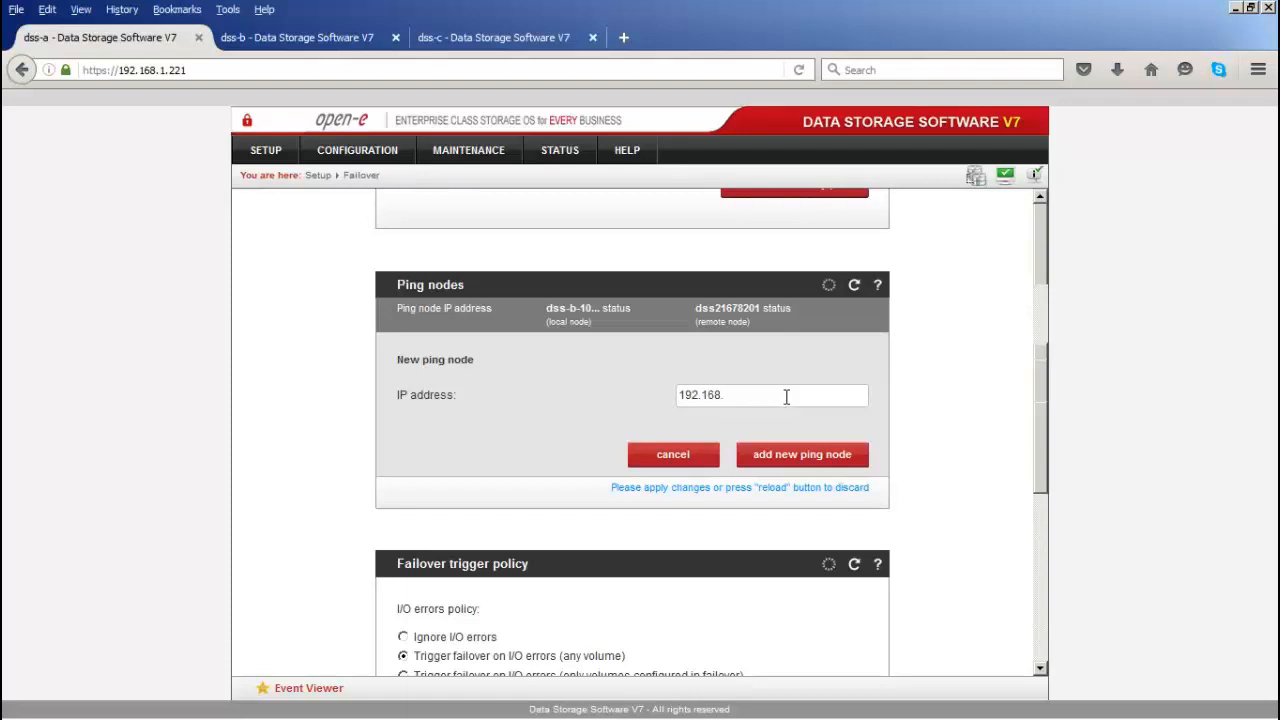
type("1.49")
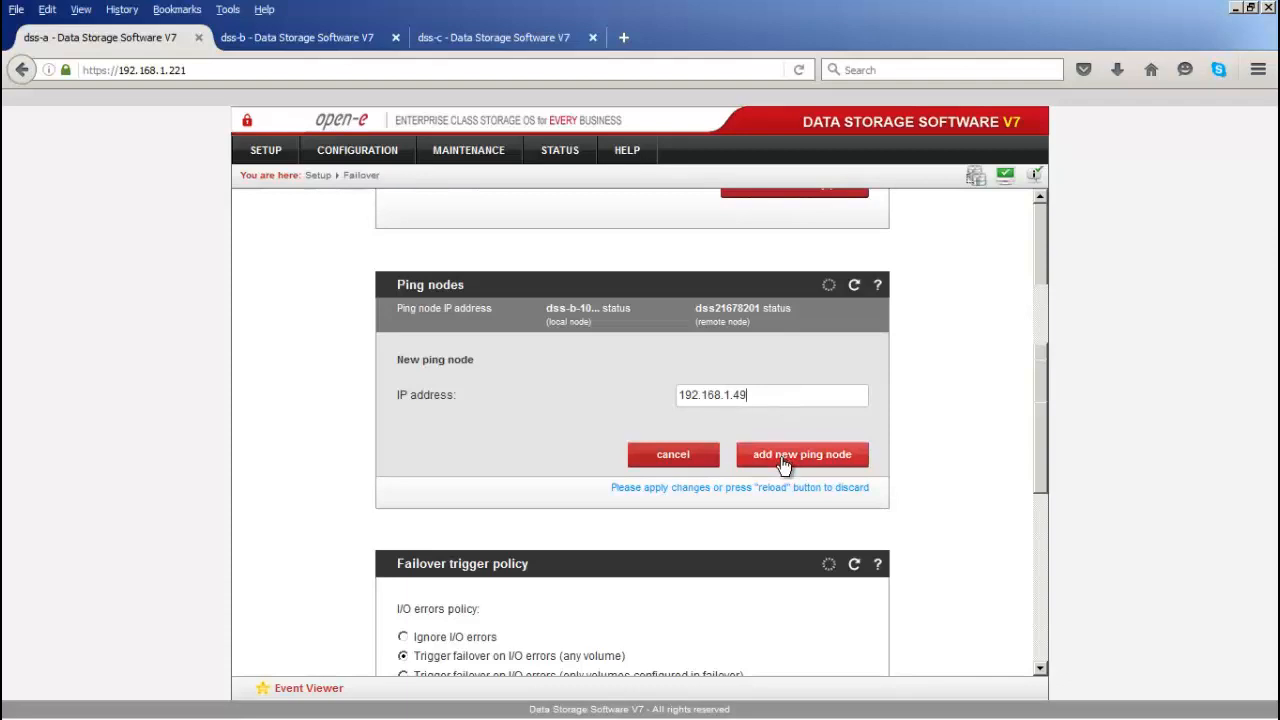
left_click(785, 464)
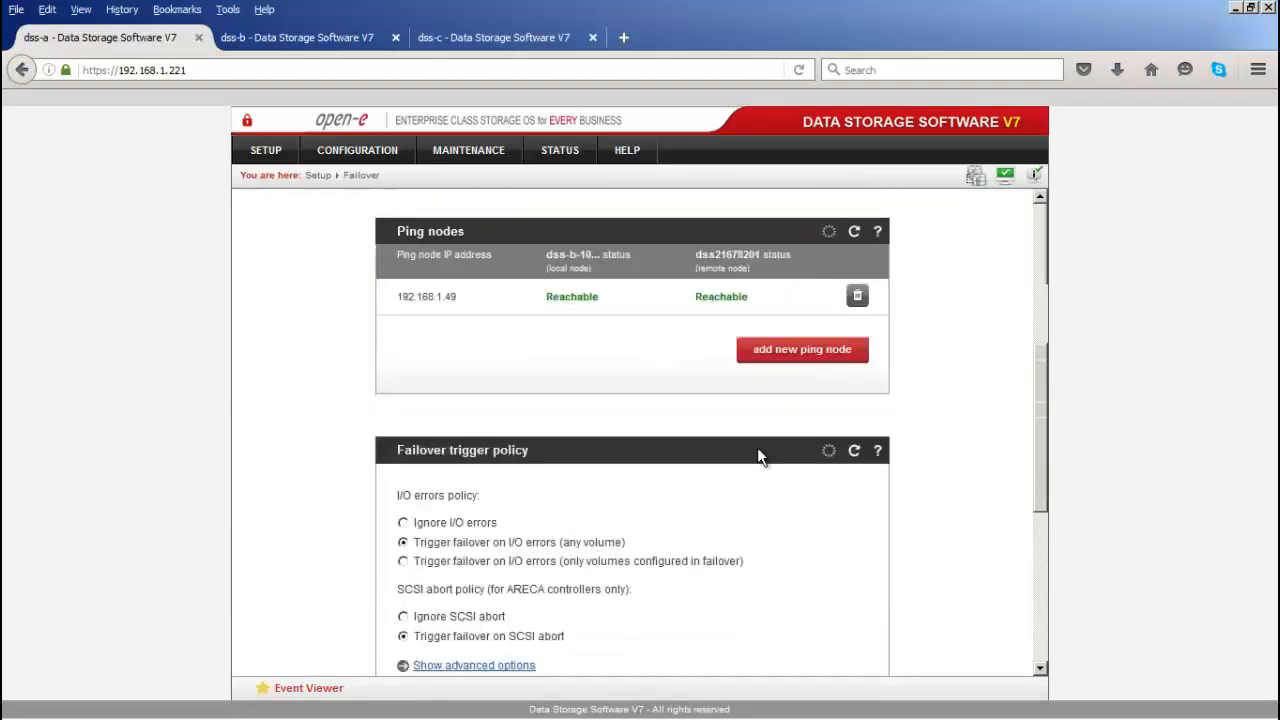
left_click(787, 351)
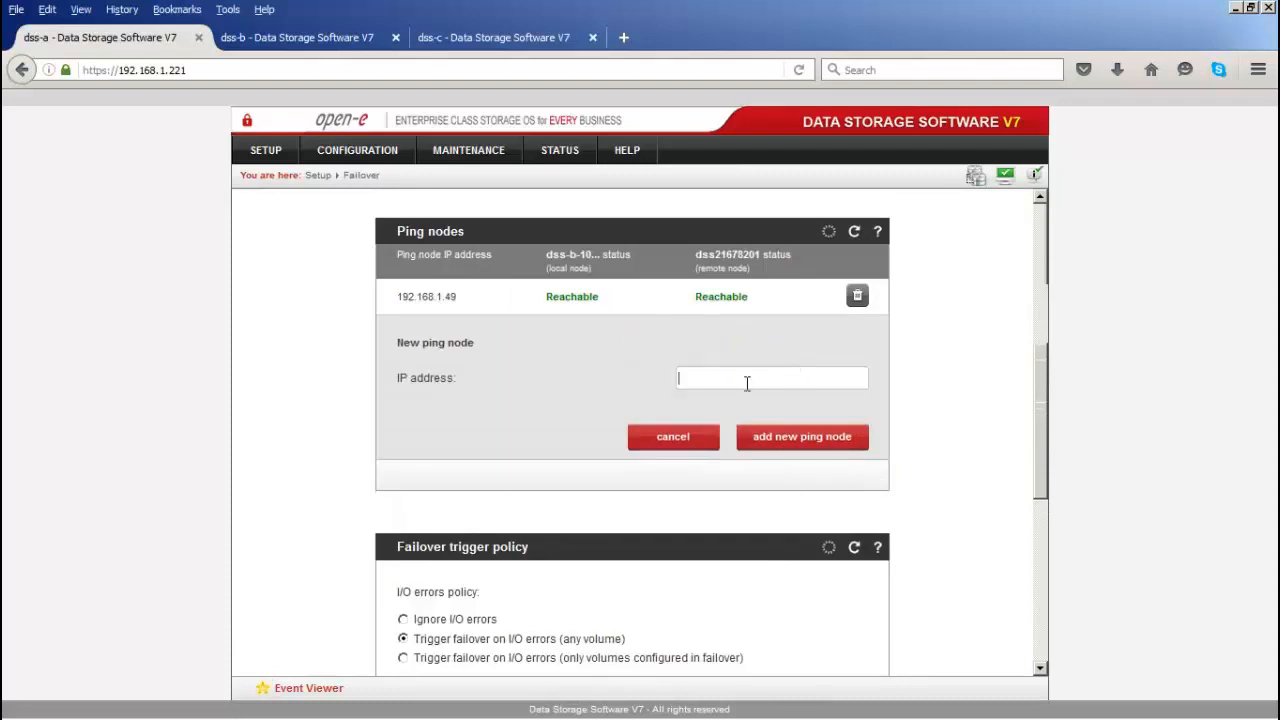
type("192.168.1.")
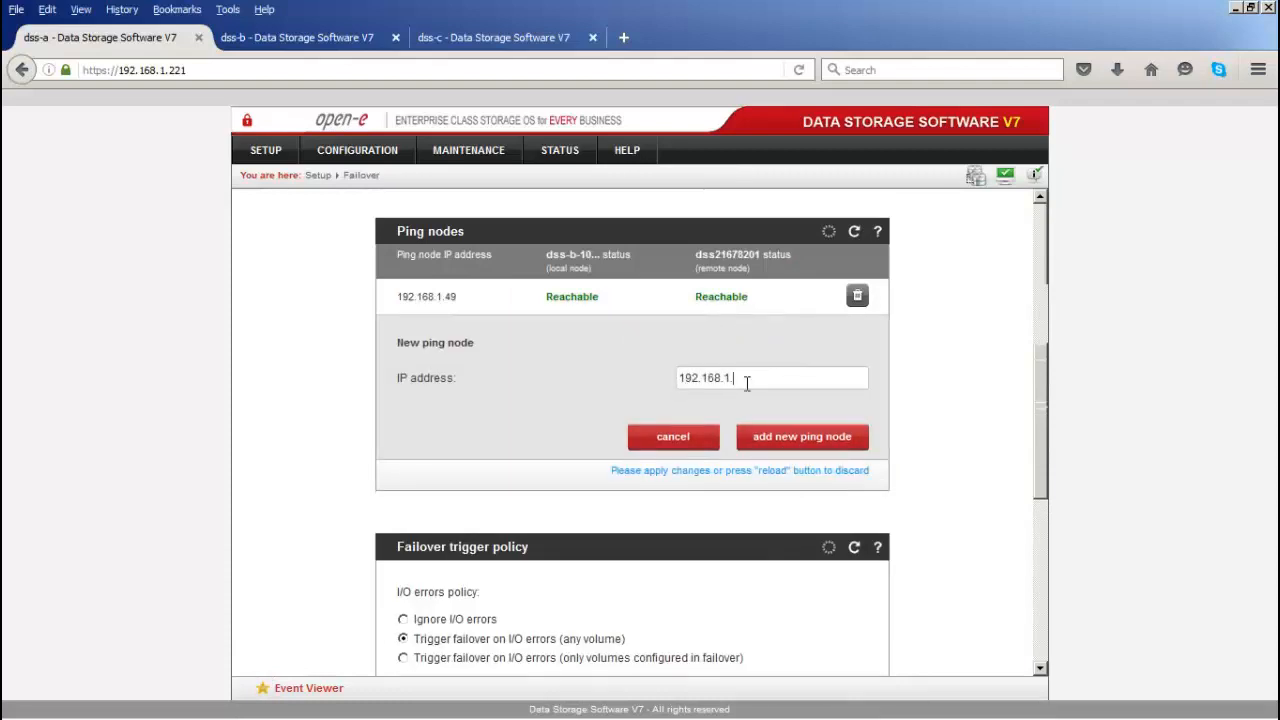
type("40")
left_click(780, 437)
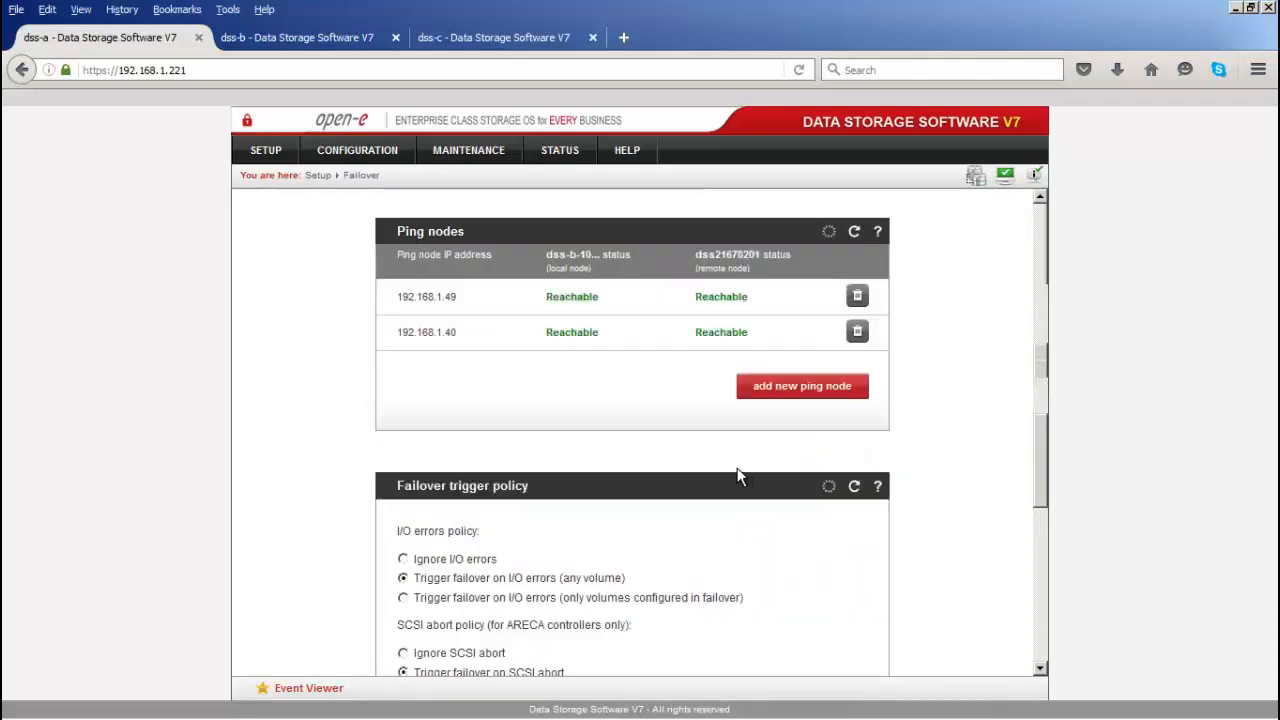
scroll(741, 475, "down", 3)
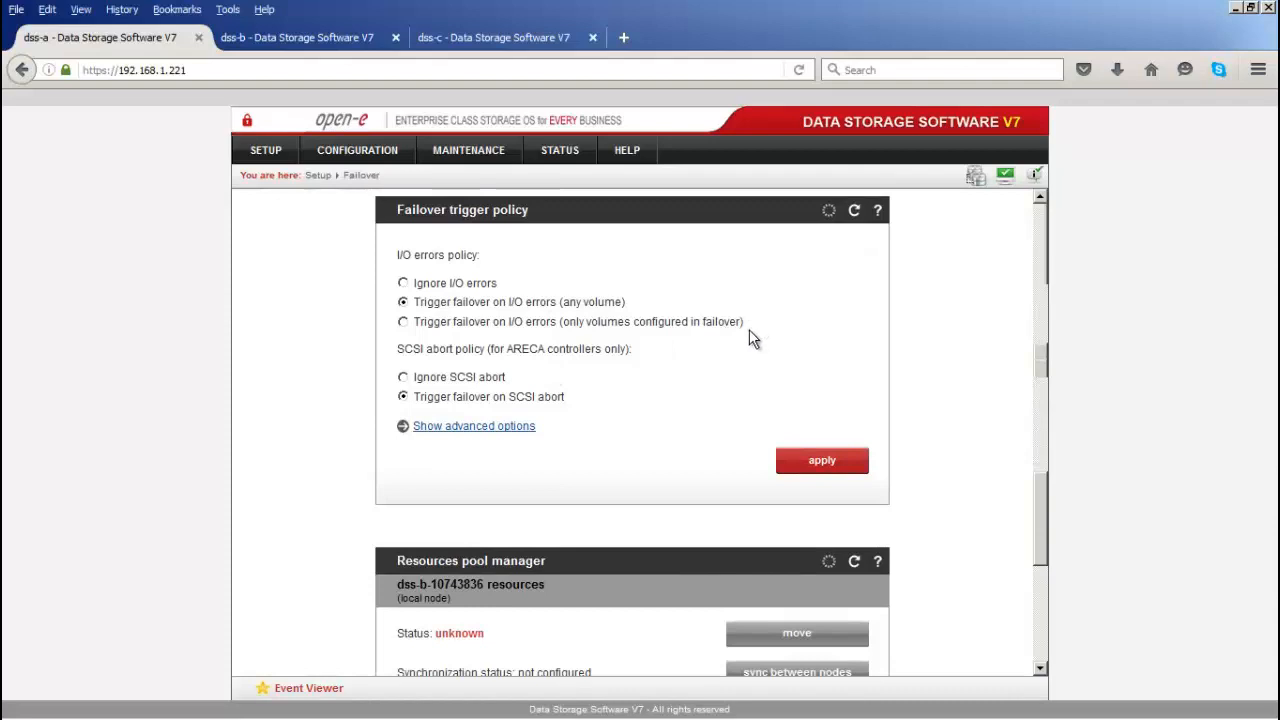
Step: Expand the advanced failover trigger timings and view their help, then continue to the Resources pool manager
left_click(495, 430)
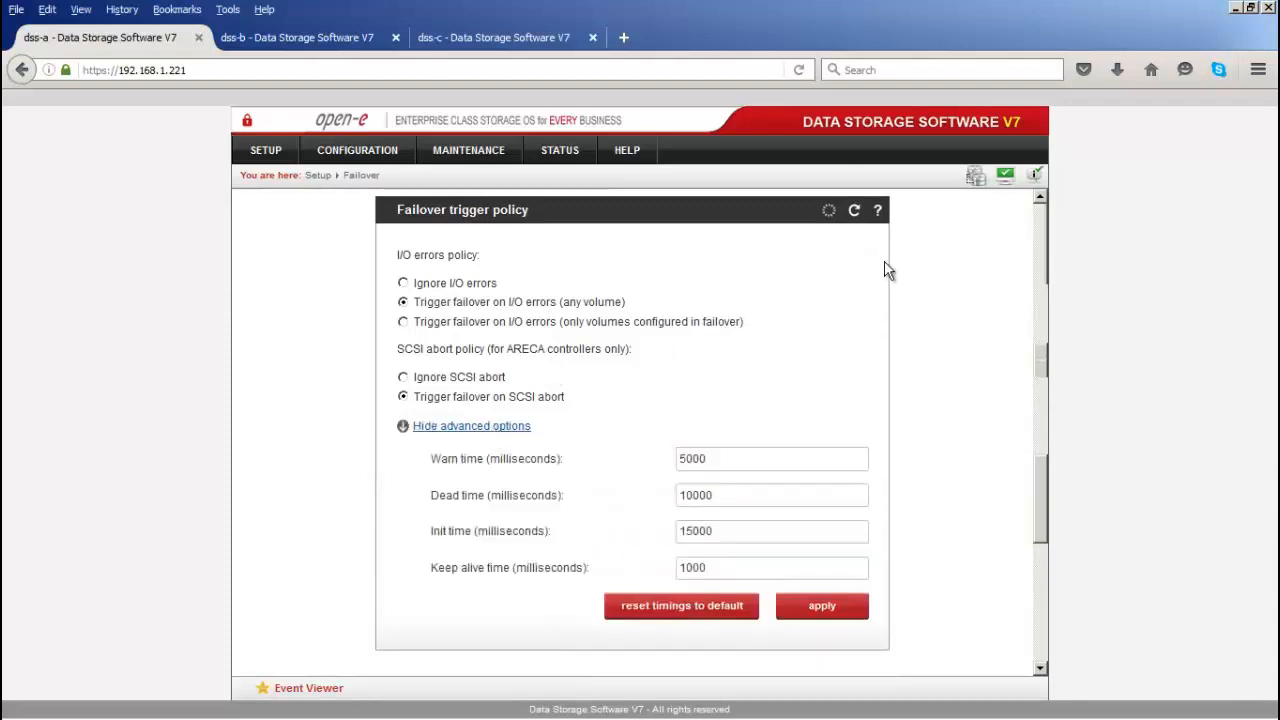
left_click(875, 220)
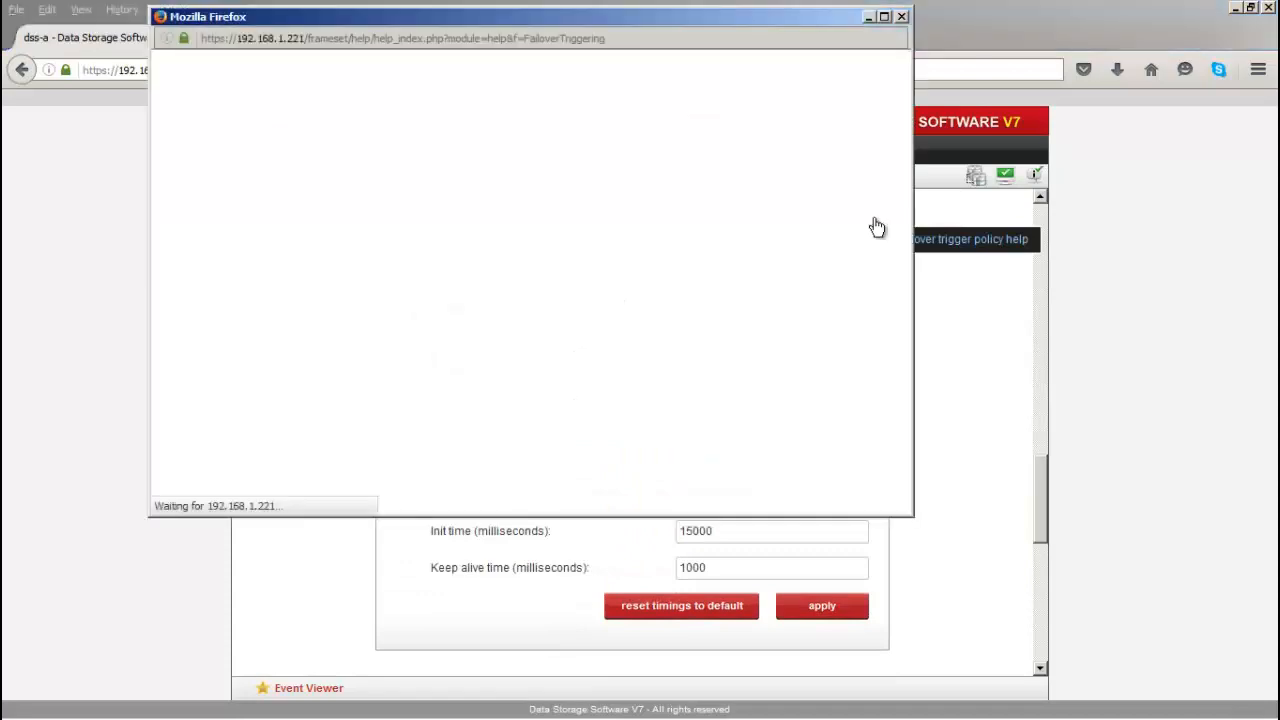
scroll(576, 285, "down", 11)
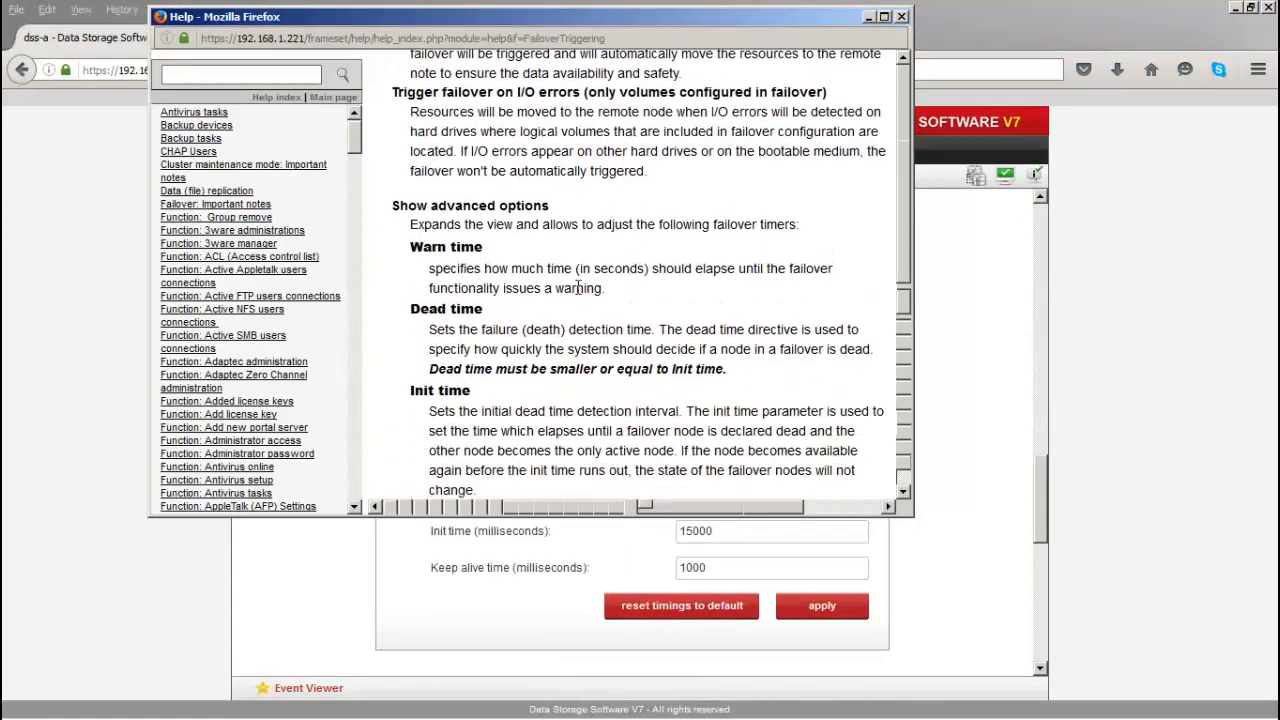
scroll(576, 286, "down", 3)
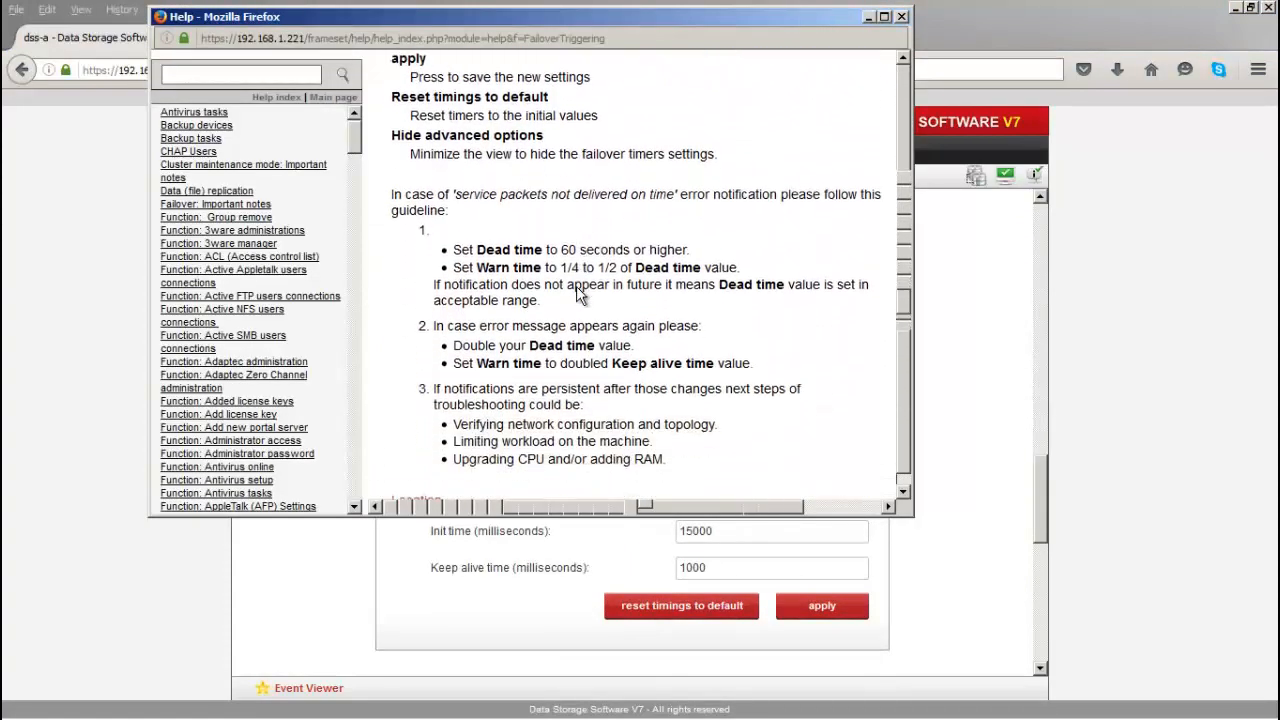
left_click(901, 17)
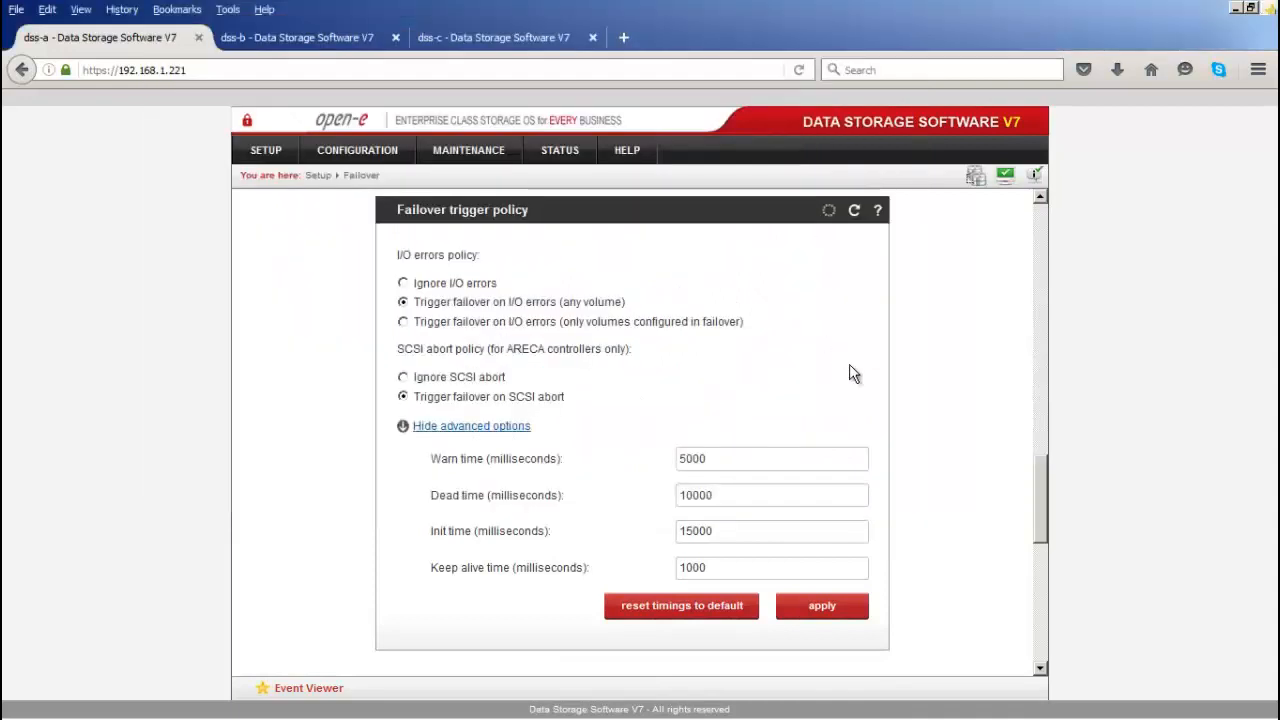
scroll(910, 418, "down", 2)
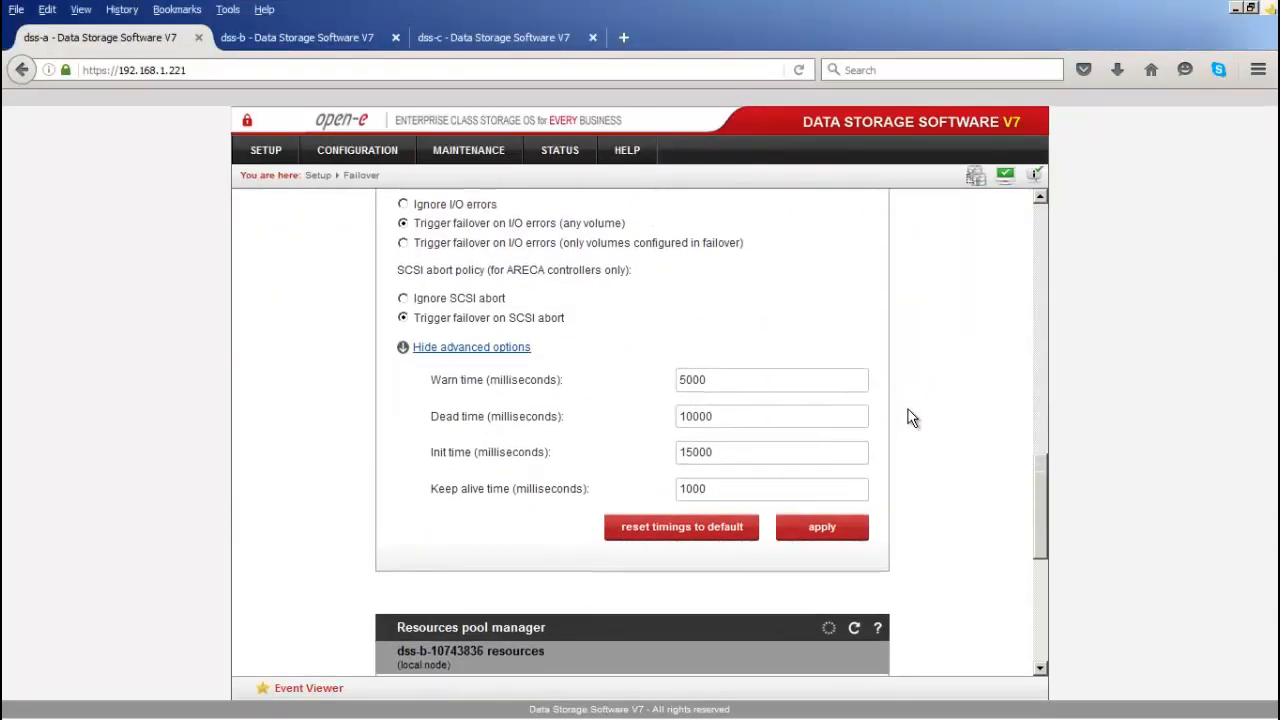
scroll(910, 418, "down", 6)
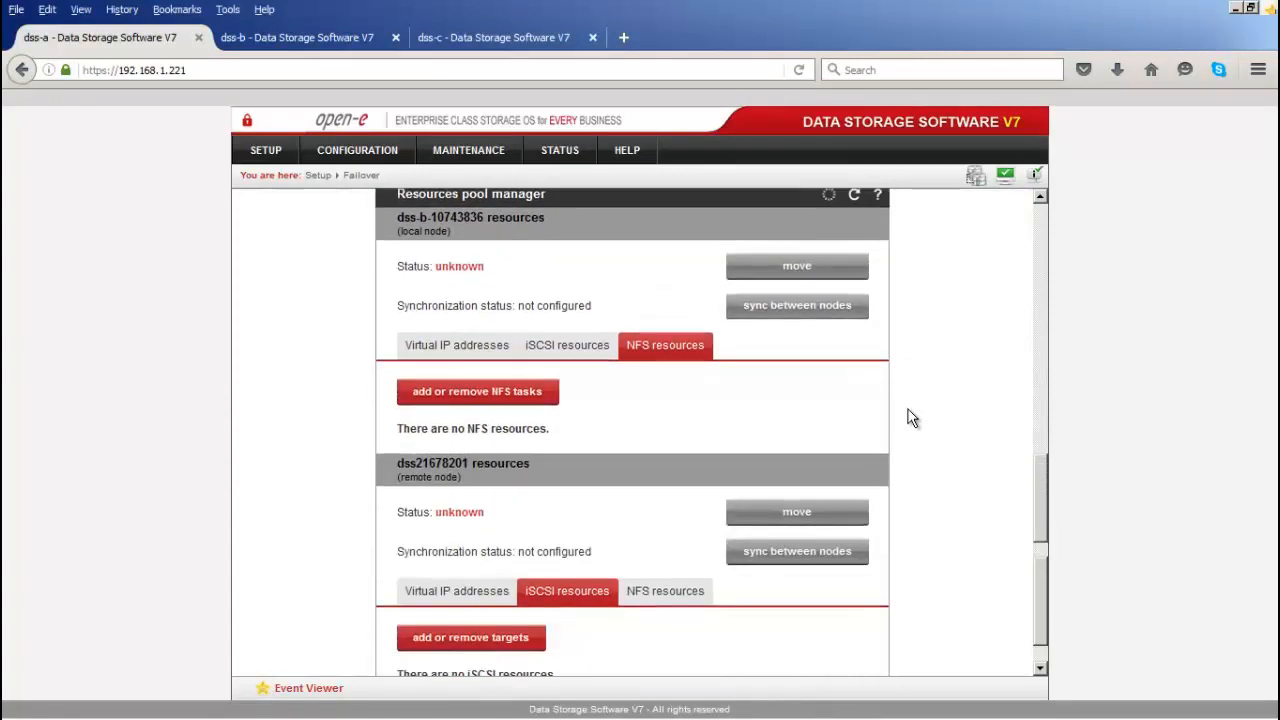
Step: Show both nodes' virtual IP lists and enter 192.168.21.10 as a new local virtual IP
scroll(908, 416, "down", 1)
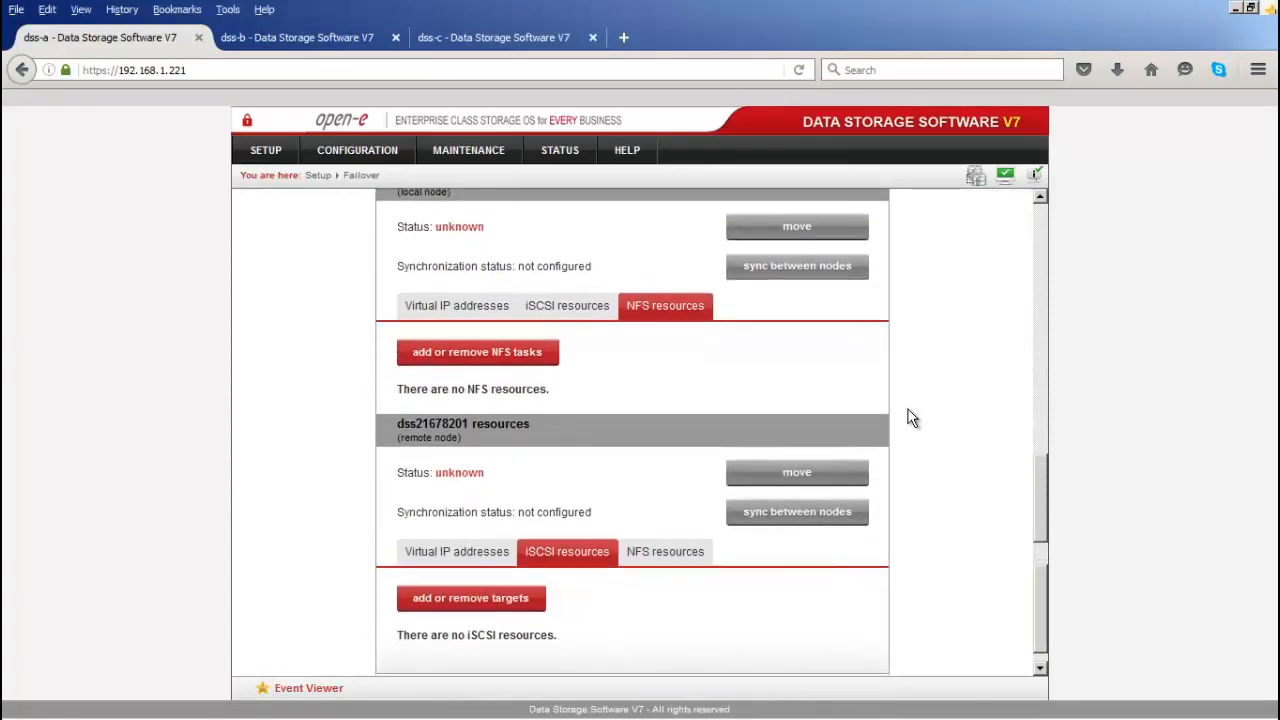
left_click(447, 310)
left_click(459, 547)
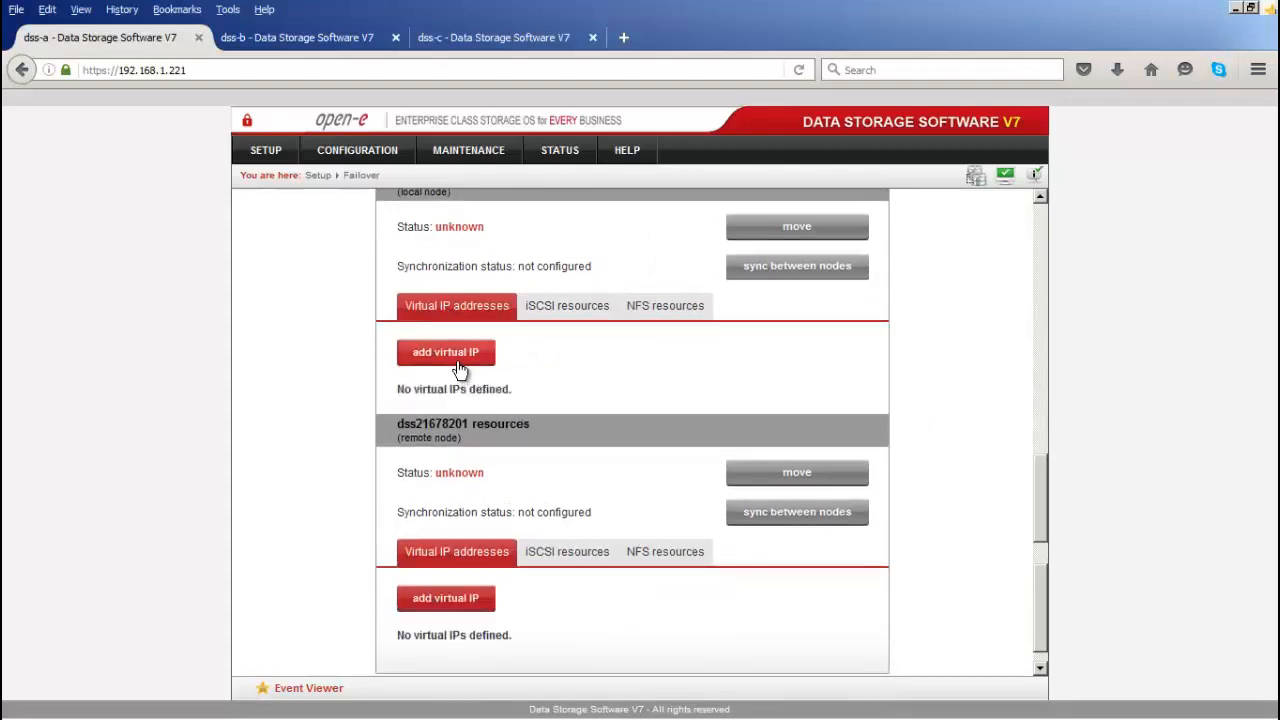
left_click(454, 352)
left_click(705, 382)
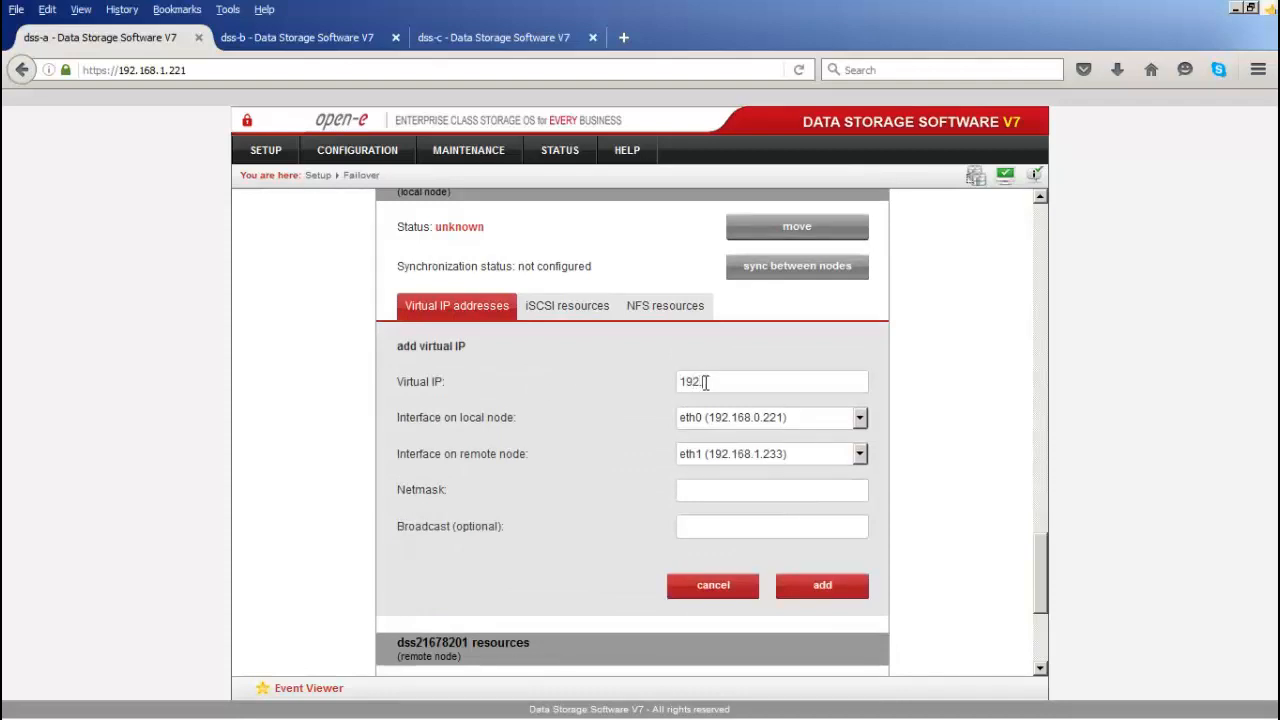
type("192.168")
Step: Choose eth0 as the remote interface and netmask 255.255.255.0, then create the virtual IP
left_click(803, 455)
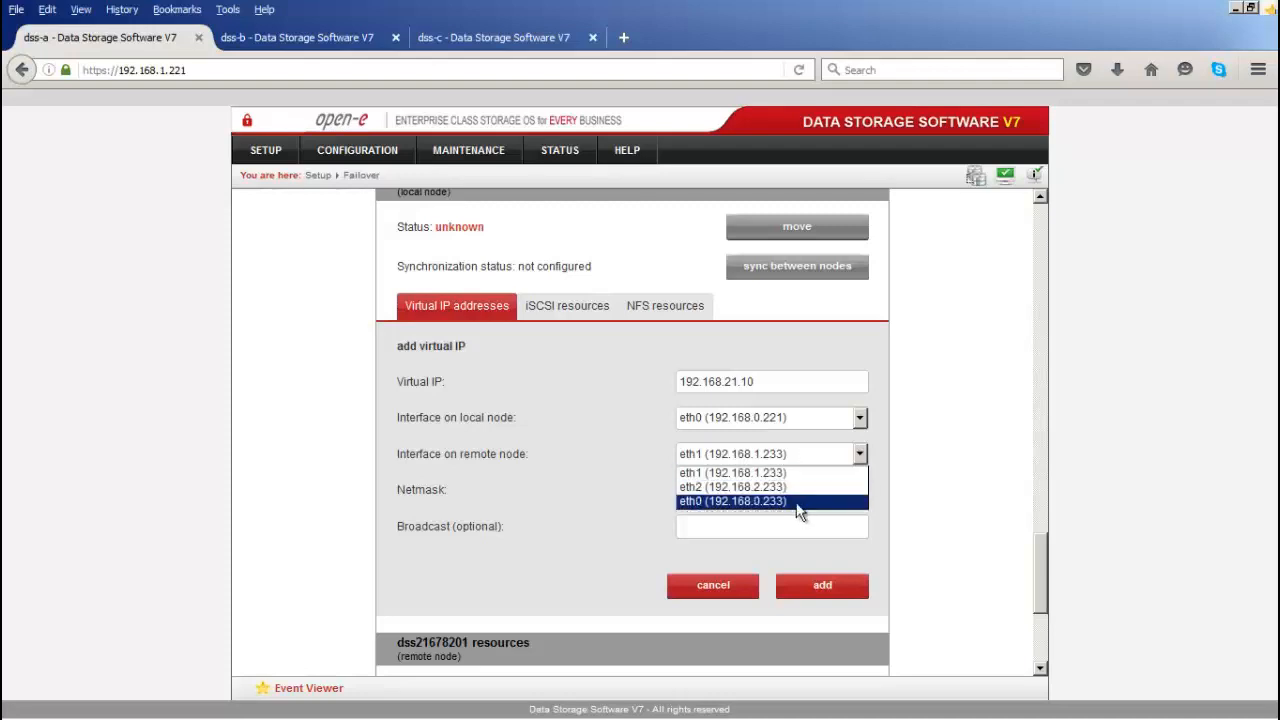
left_click(797, 501)
left_click(773, 489)
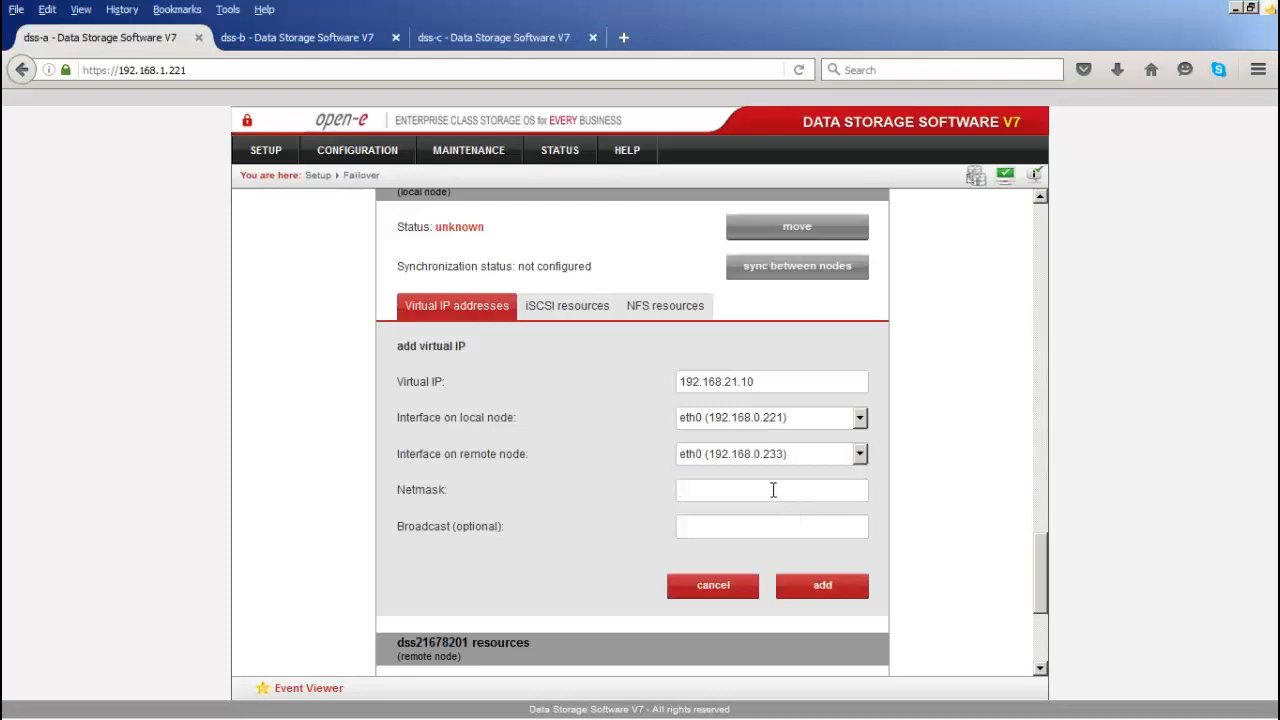
type("255.255.255.0")
left_click_drag(777, 488, 666, 486)
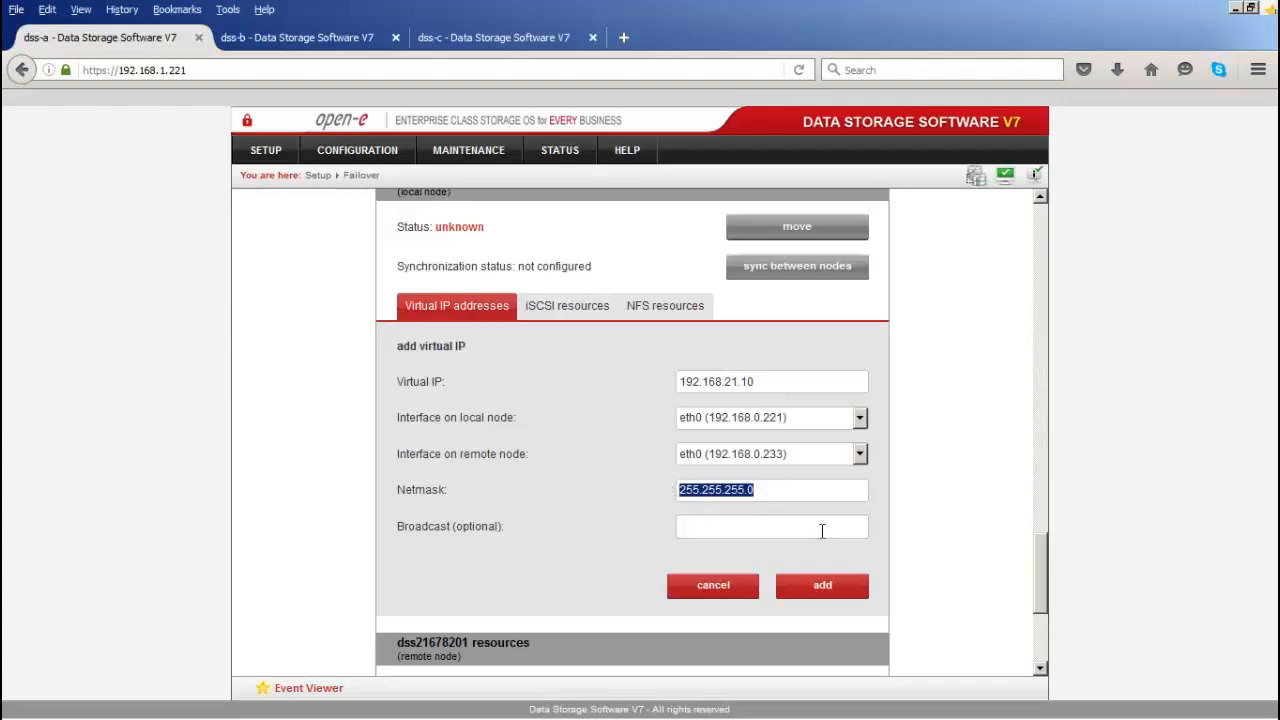
left_click(823, 584)
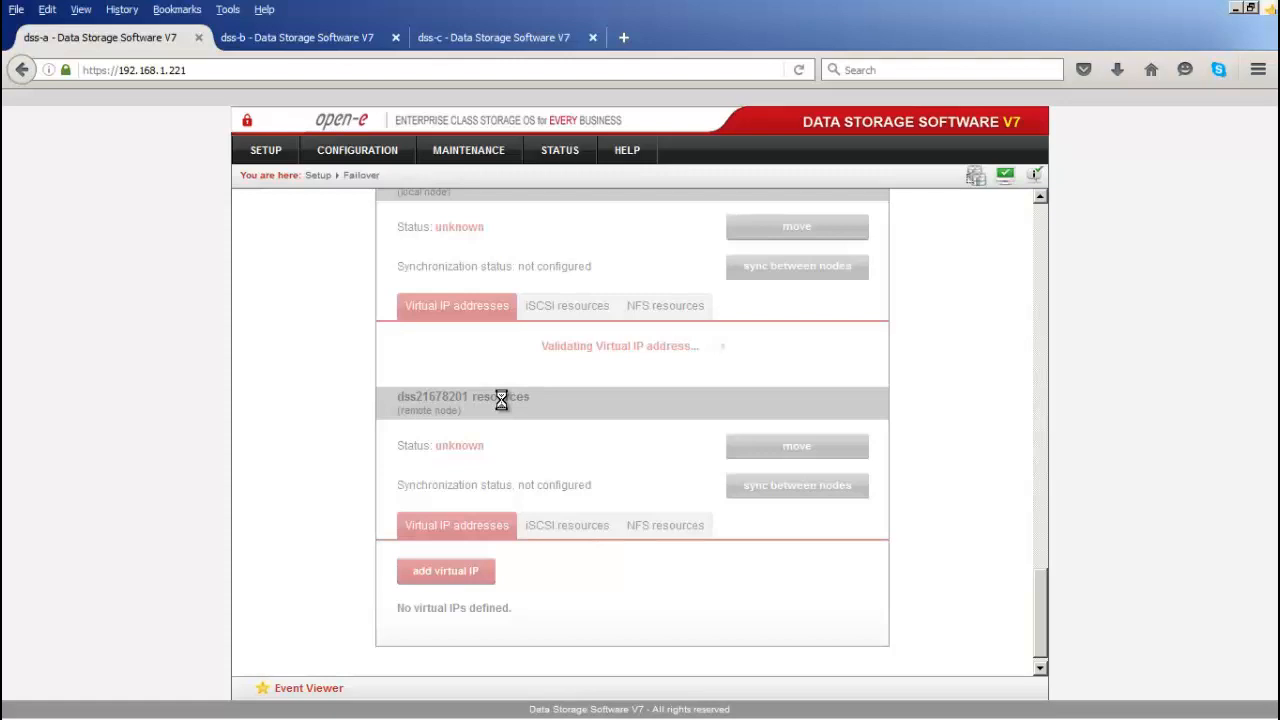
scroll(501, 400, "down", 1)
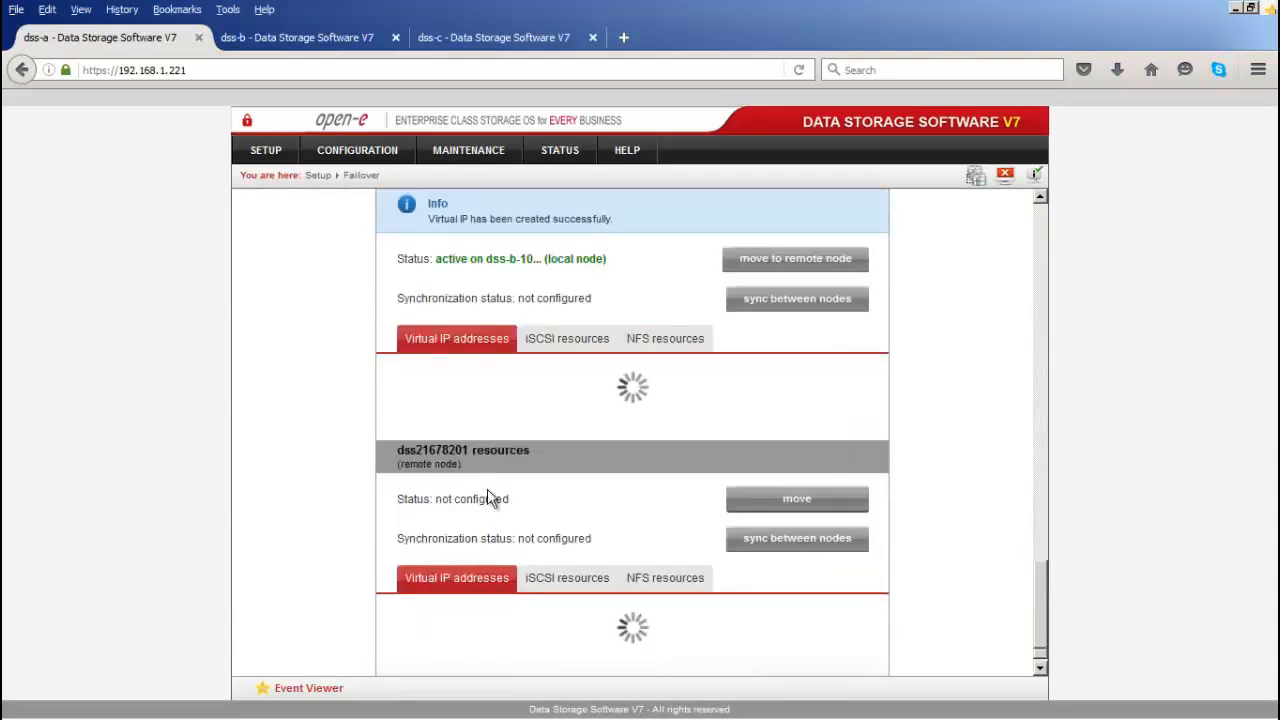
scroll(490, 500, "down", 1)
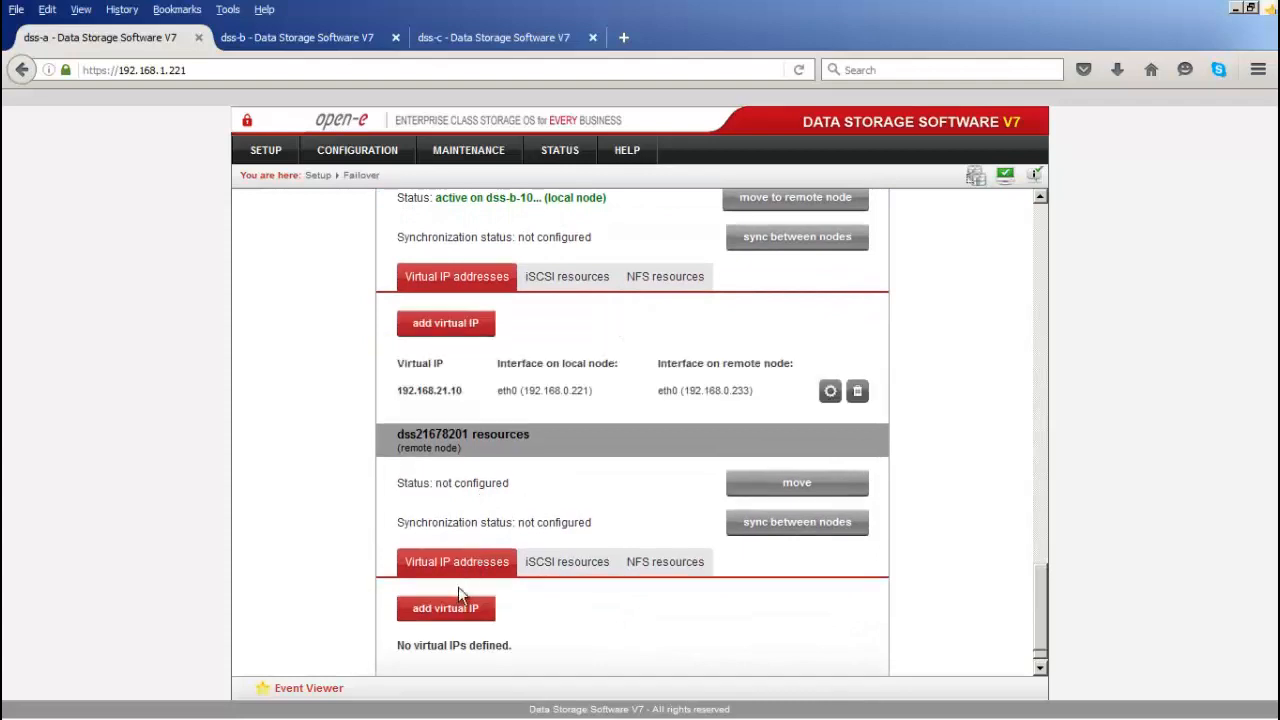
scroll(488, 510, "down", 1)
Step: Create remote-node virtual IP 192.168.22.10 on eth0 with netmask 255.255.255.0
left_click(428, 586)
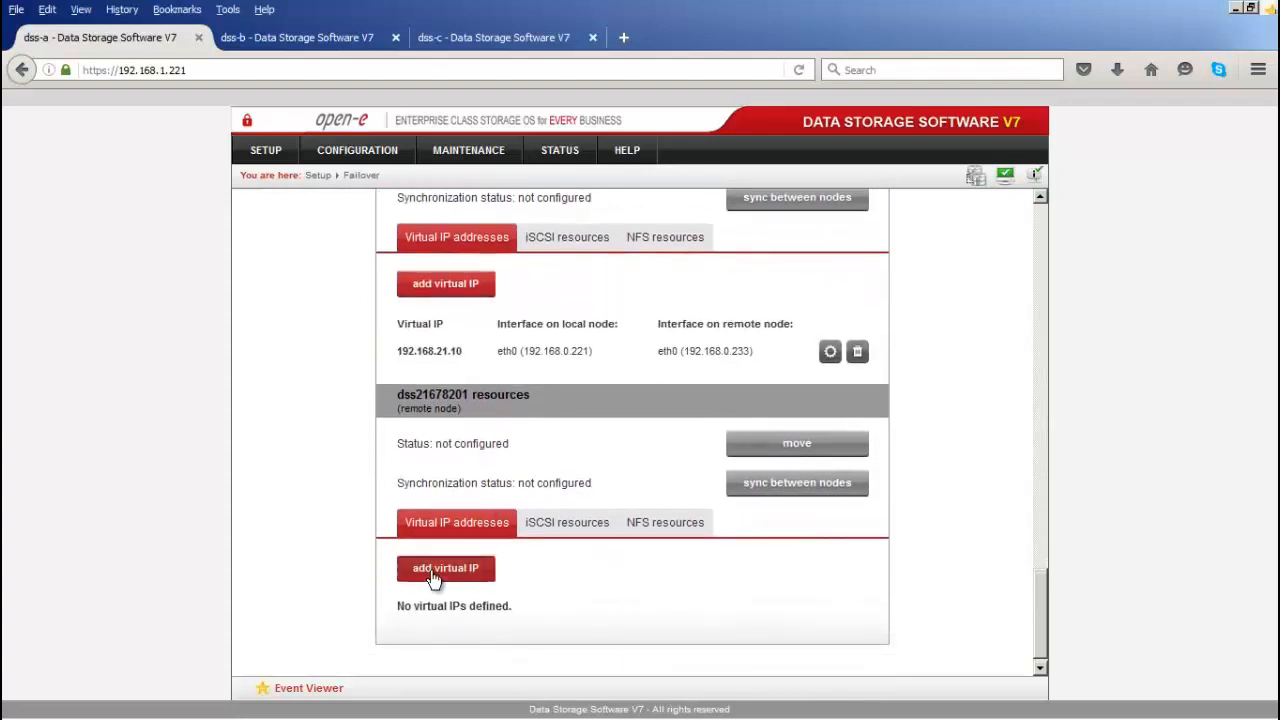
scroll(640, 490, "down", 1)
left_click(703, 551)
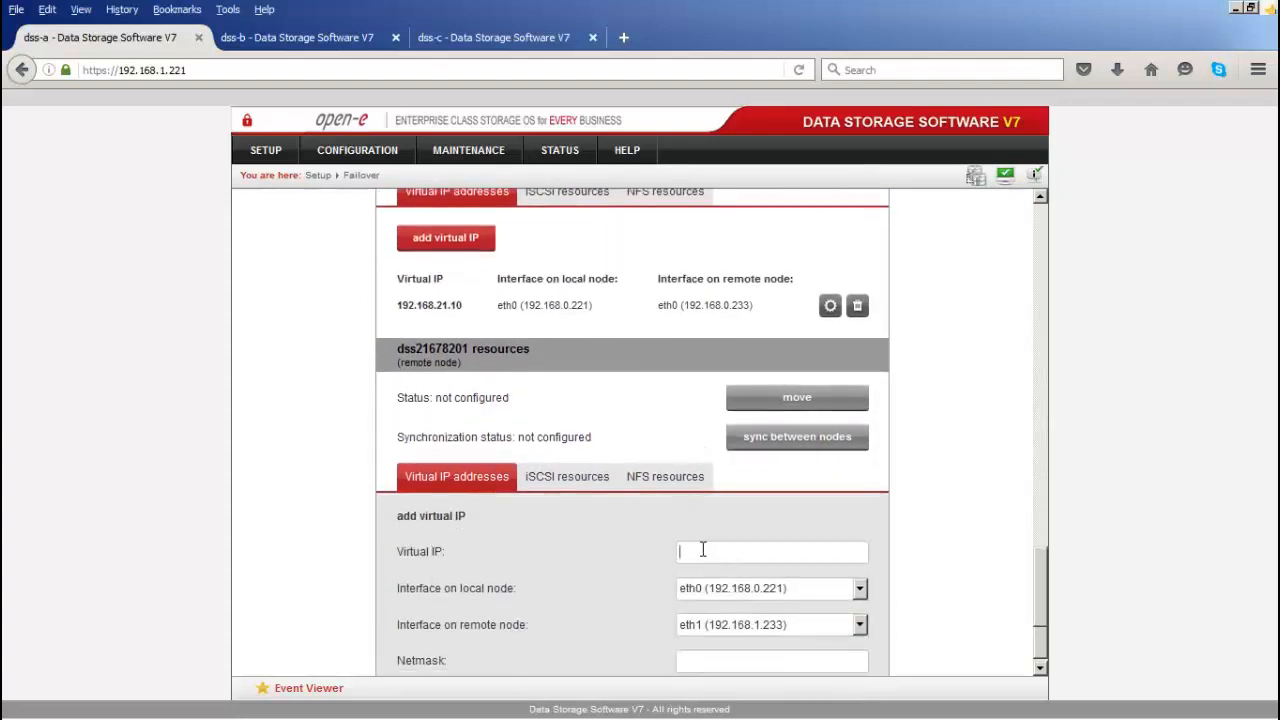
type("192.168.22.10")
scroll(692, 548, "down", 1)
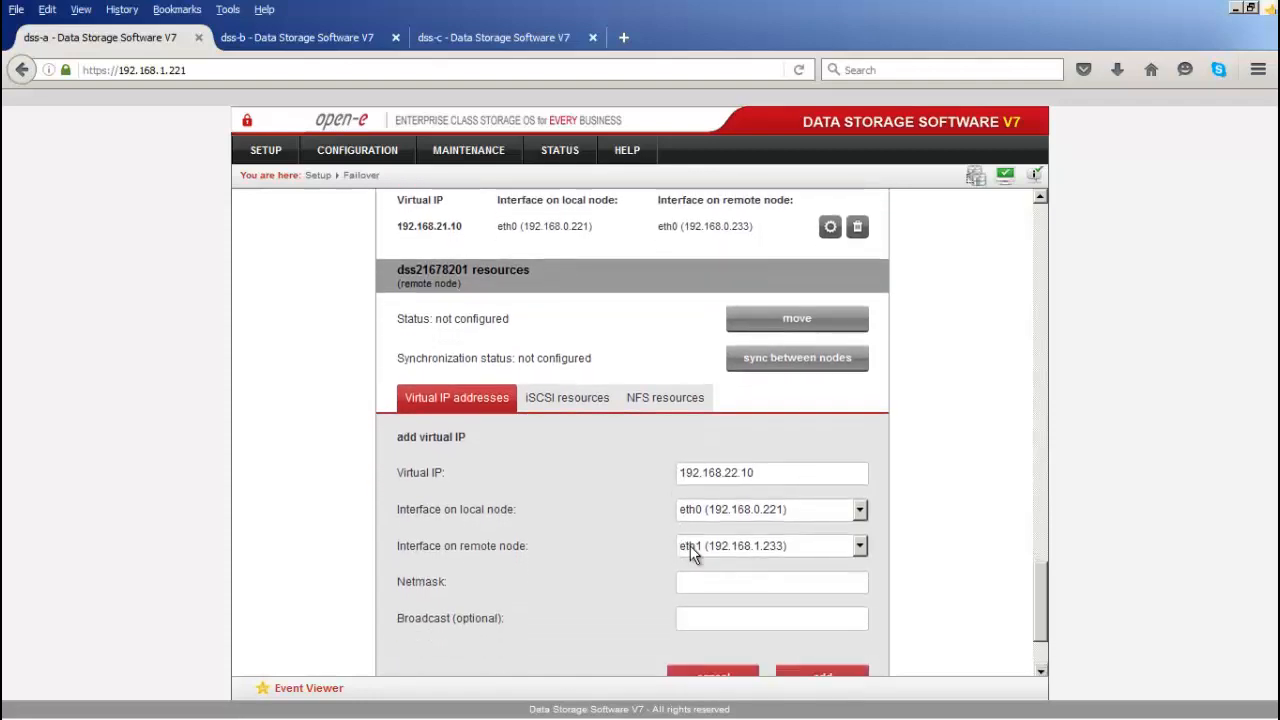
left_click(700, 548)
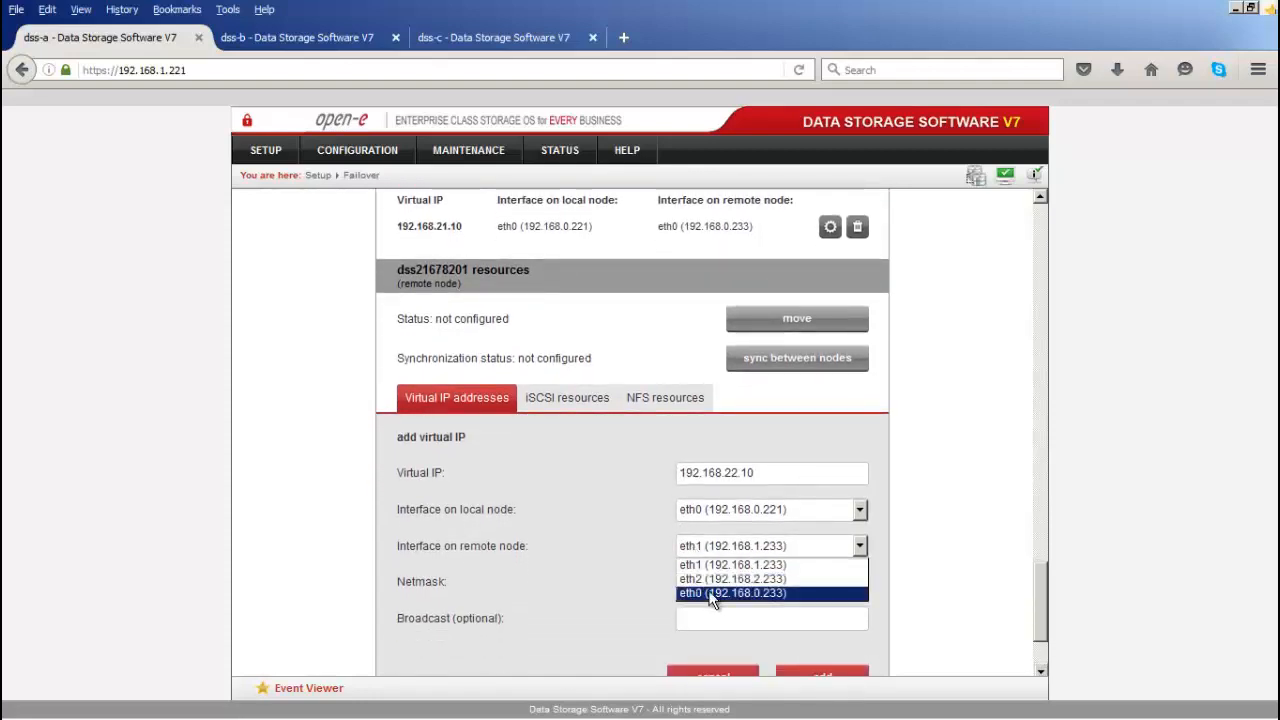
left_click(714, 593)
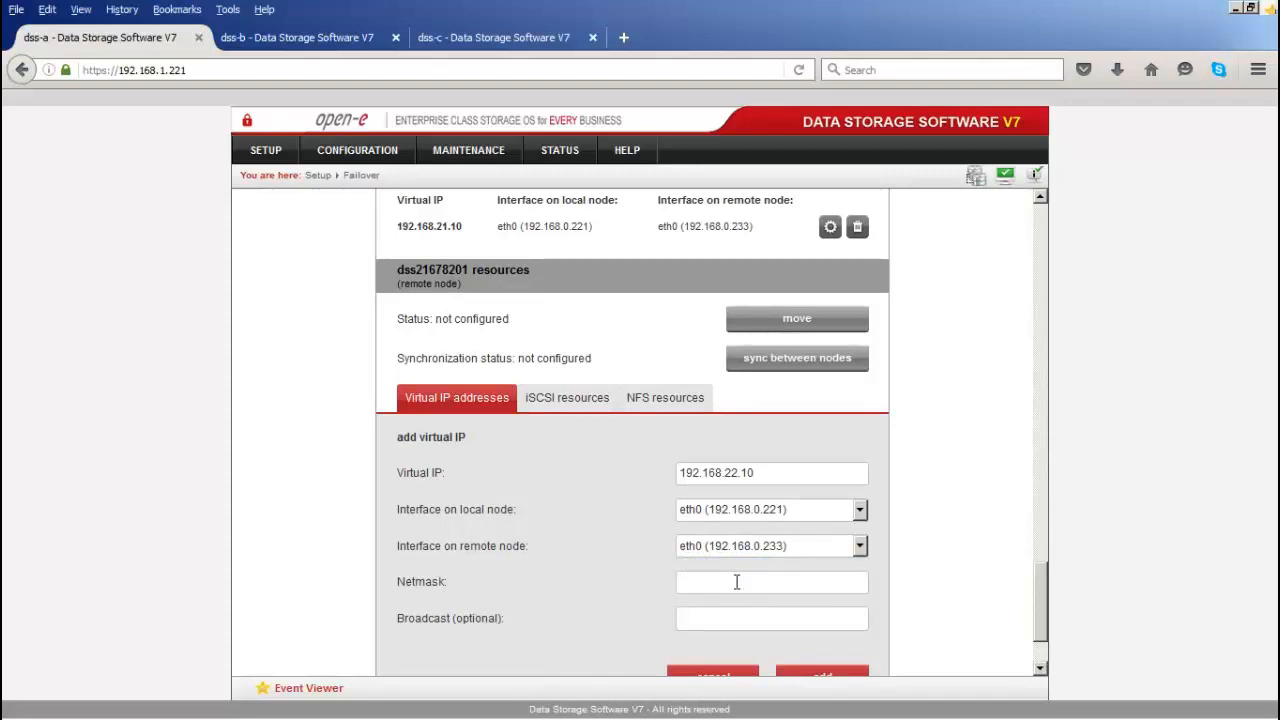
type("255.255.255.0")
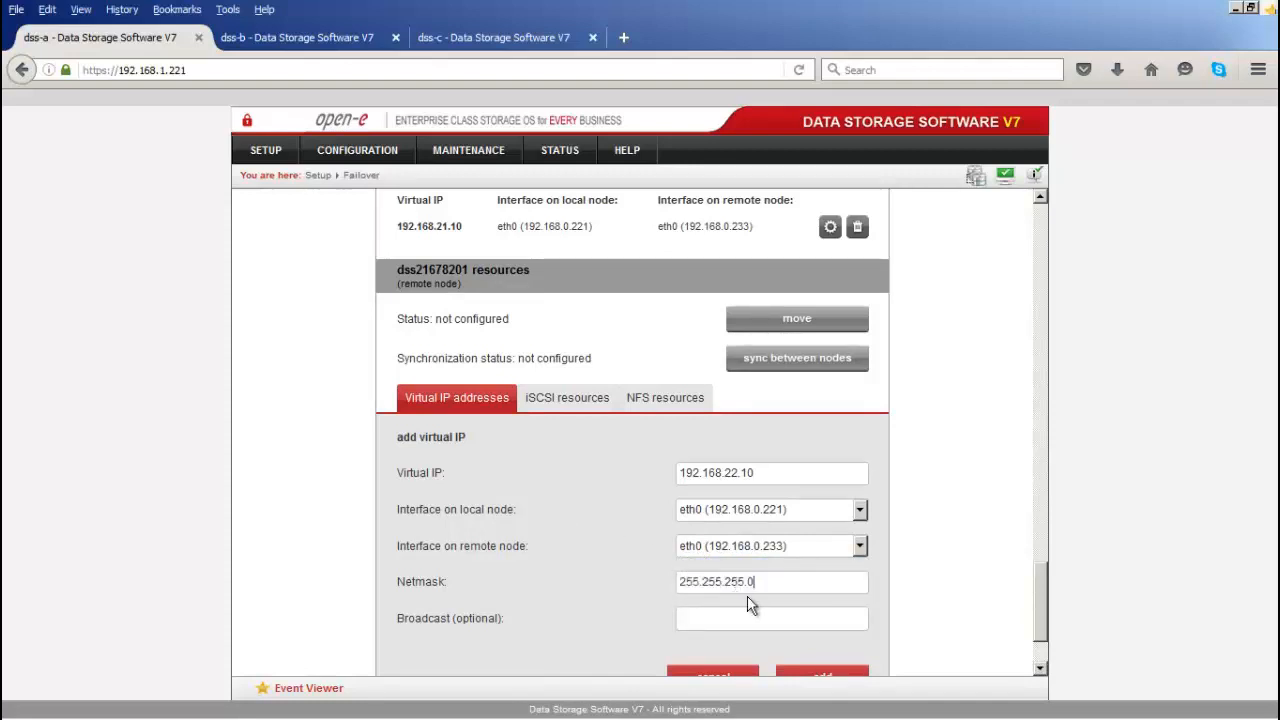
scroll(891, 600, "down", 1)
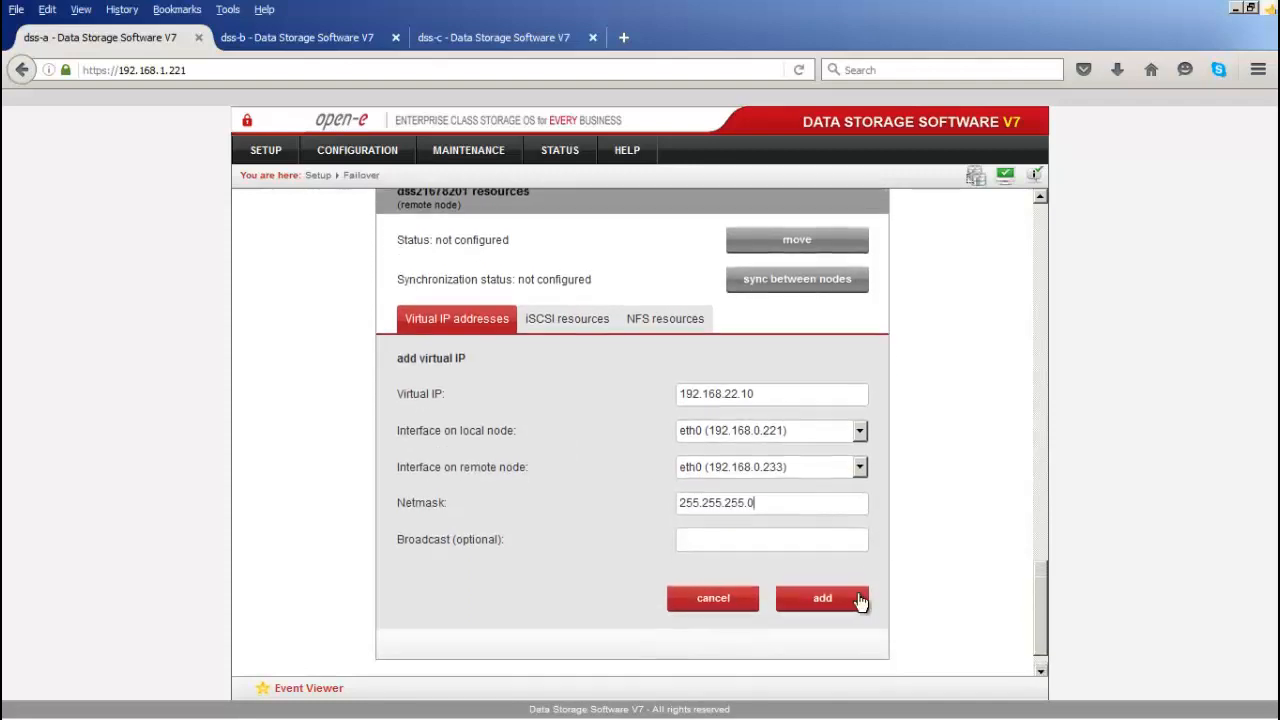
left_click(822, 598)
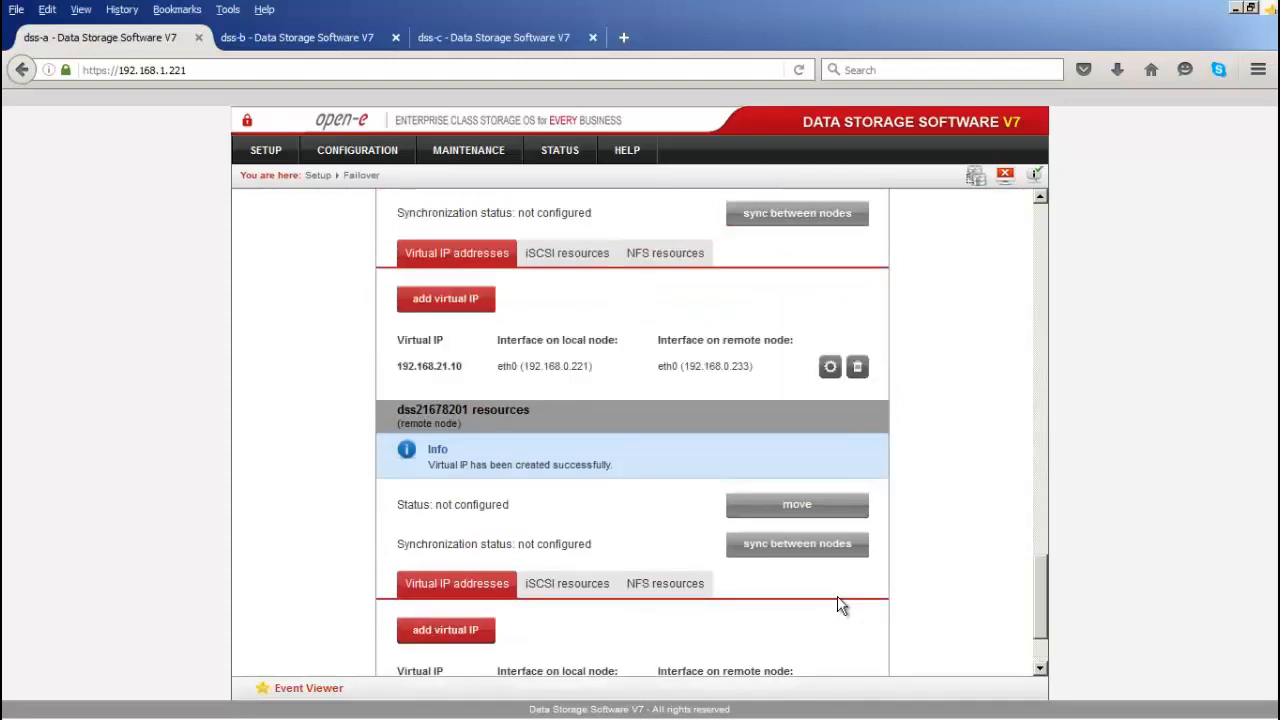
scroll(830, 600, "down", 2)
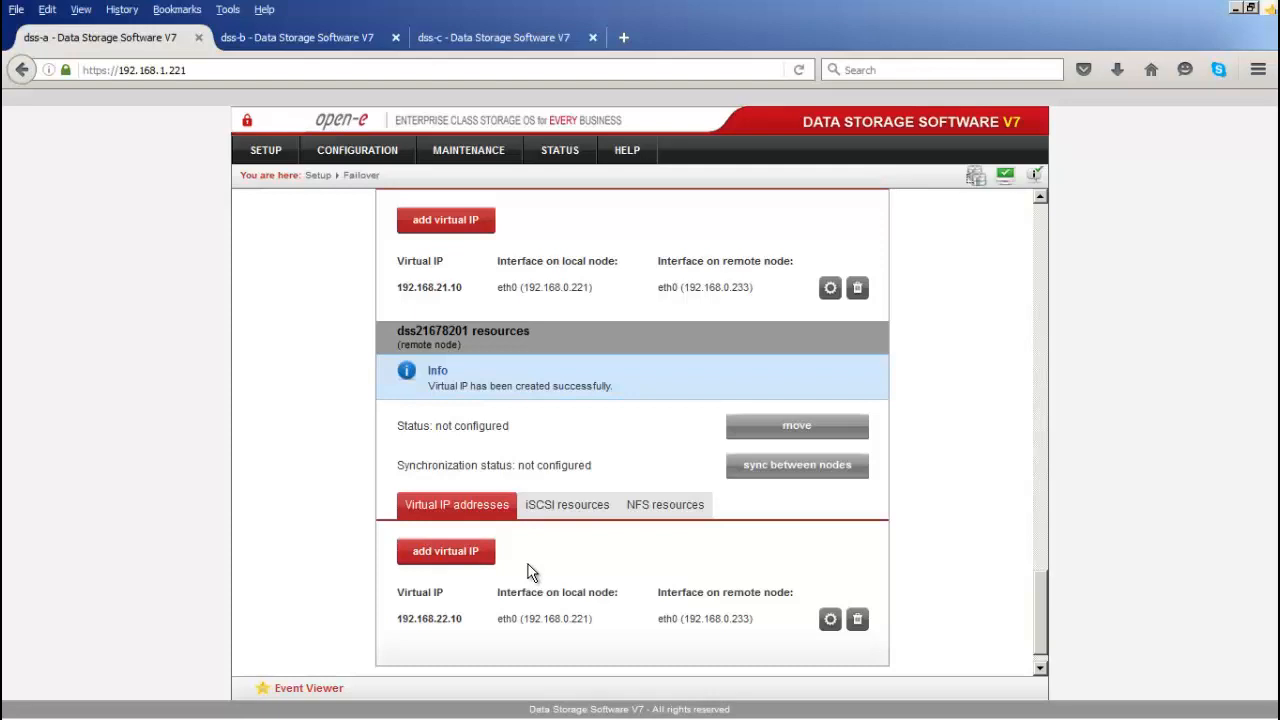
scroll(652, 440, "up", 3)
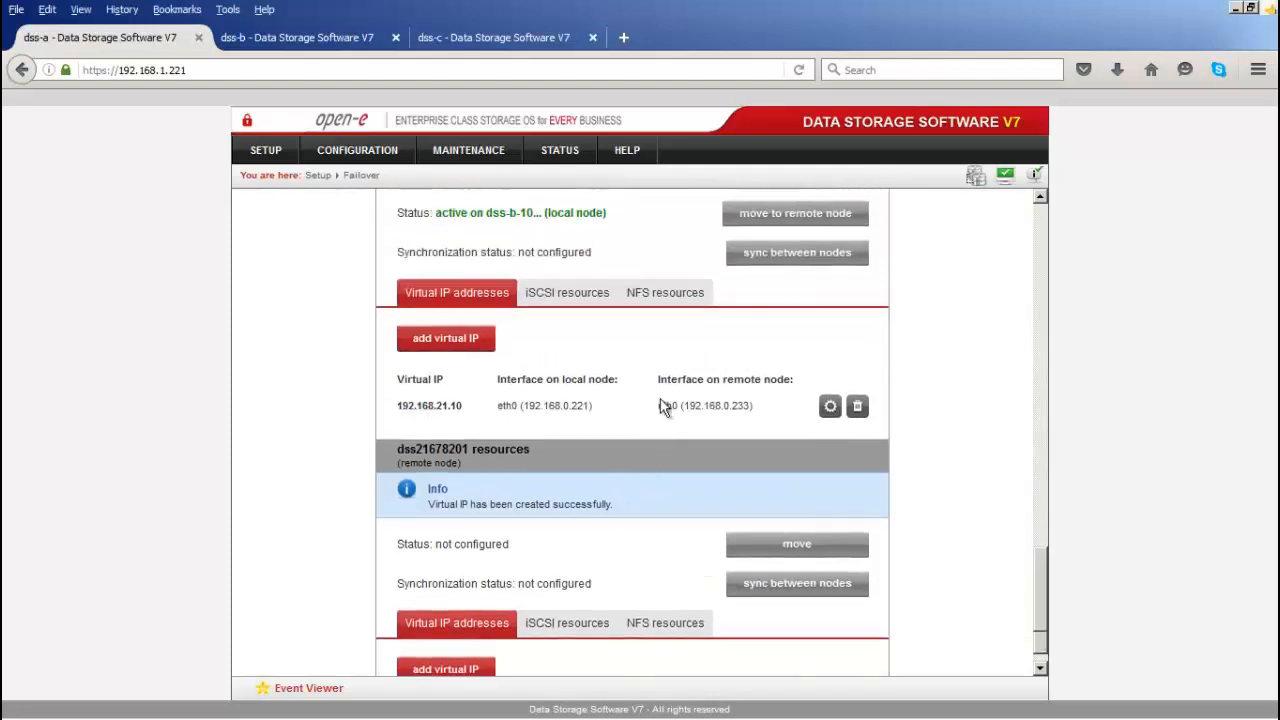
Step: Move target iqn.2016-04:dss-a.target0 into the local node's iSCSI cluster targets and apply
left_click(562, 290)
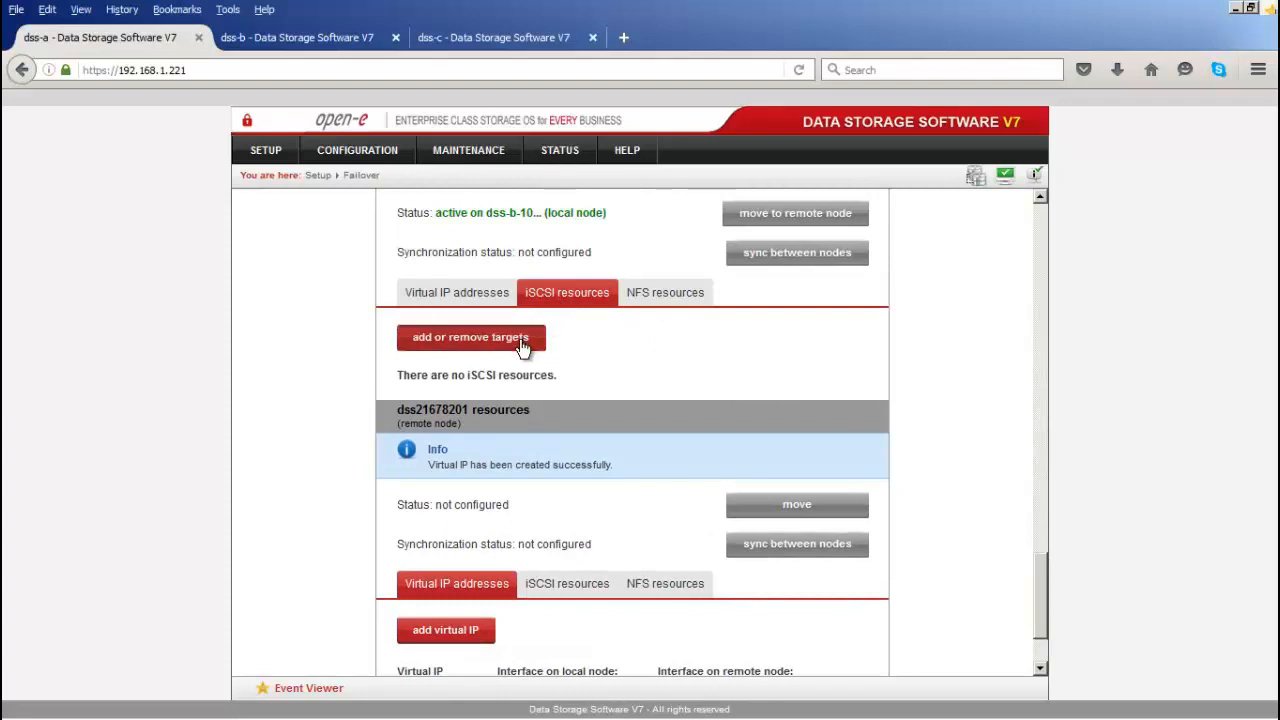
left_click(520, 343)
left_click(517, 349)
left_click(632, 397)
left_click(797, 482)
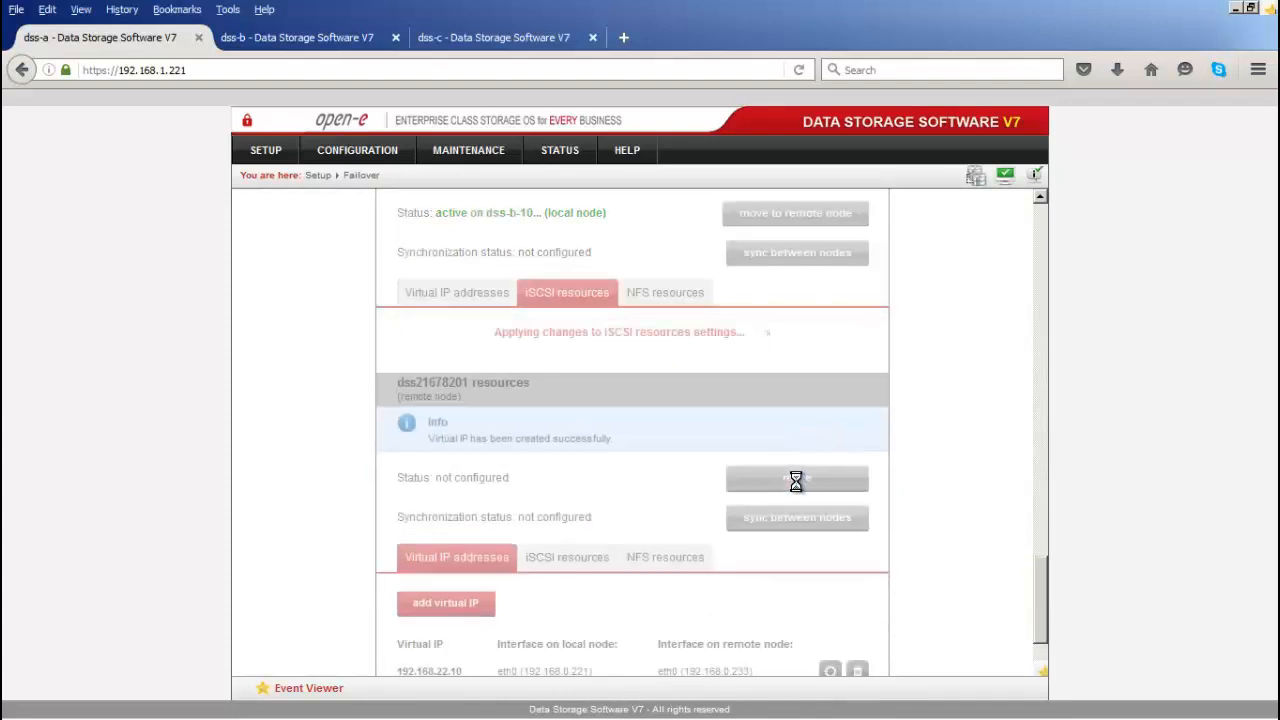
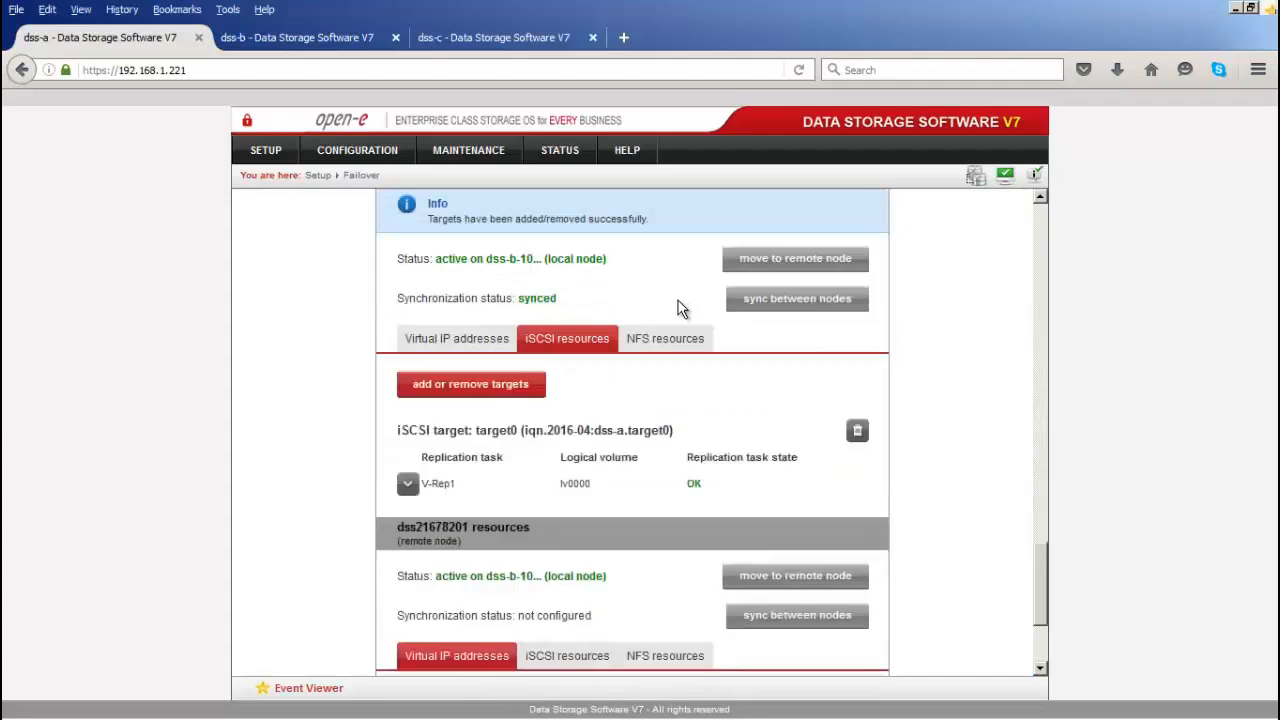
Step: Highlight the targets-added message, then show the local pool's NFS resources, currently empty
left_click_drag(653, 224, 431, 221)
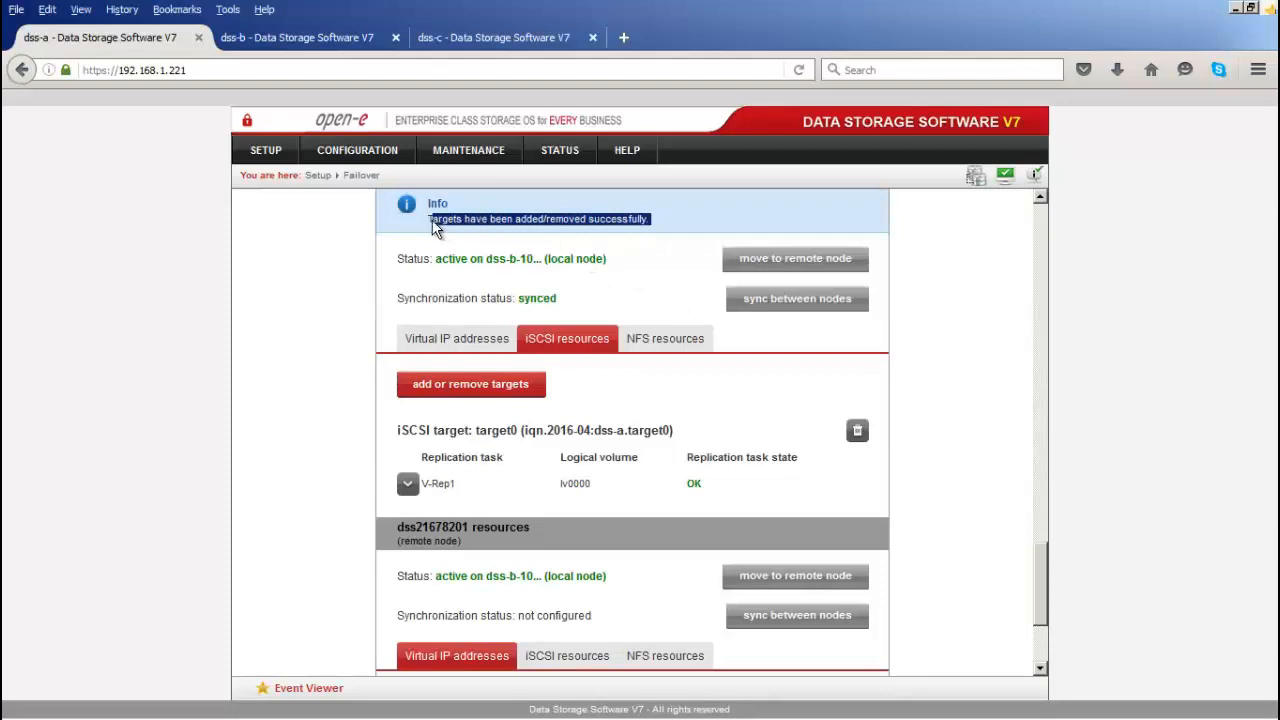
left_click(669, 335)
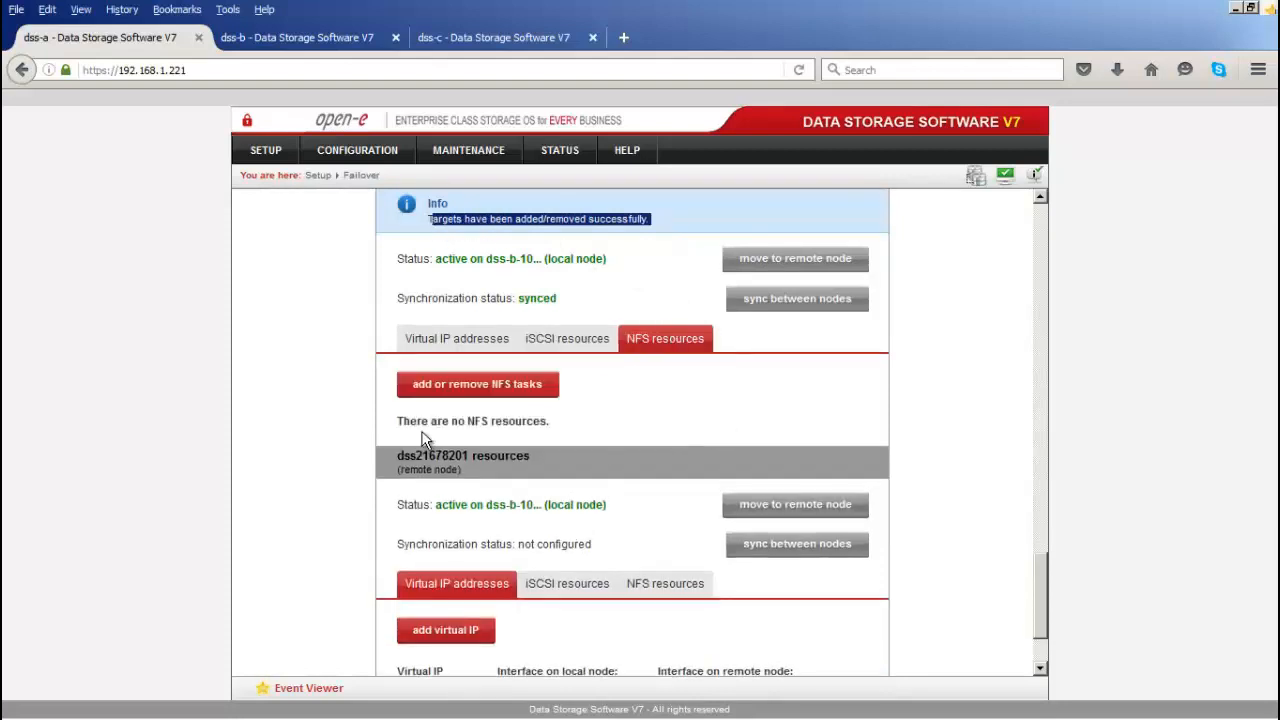
Step: Move the NFS task into the local node's tasks already in cluster and apply
left_click(462, 382)
left_click(418, 400)
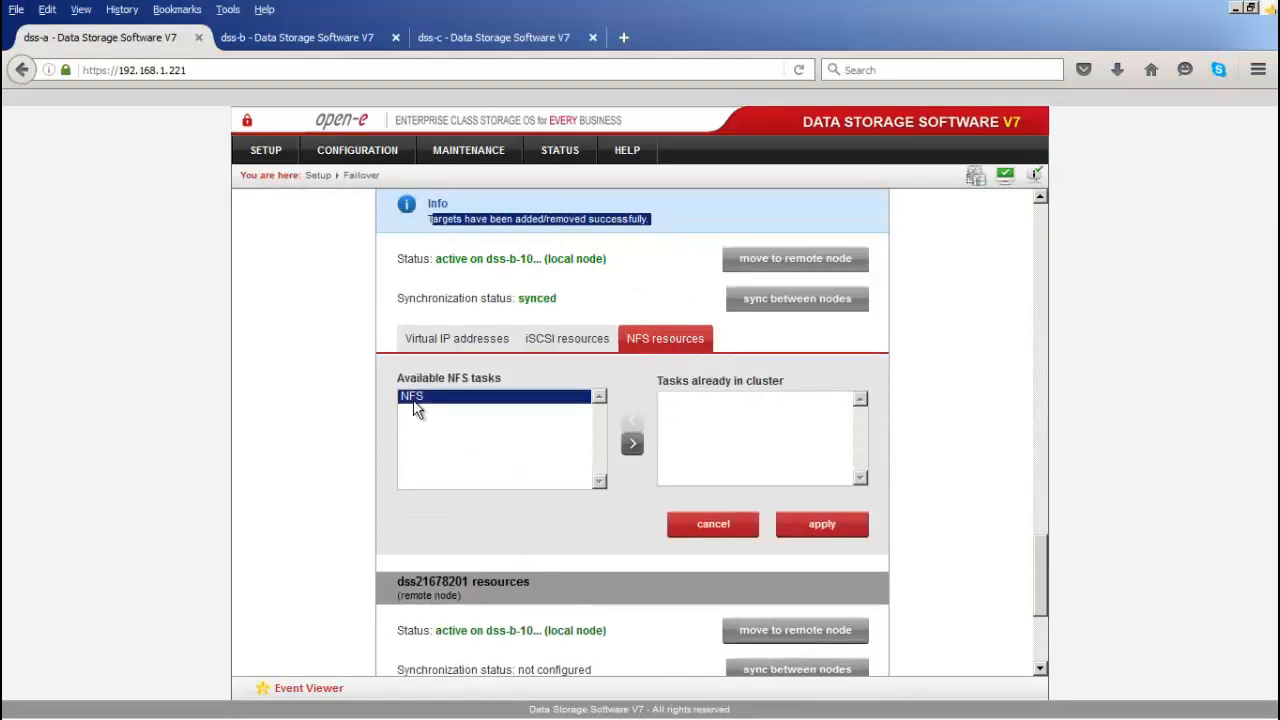
left_click(632, 444)
left_click(818, 536)
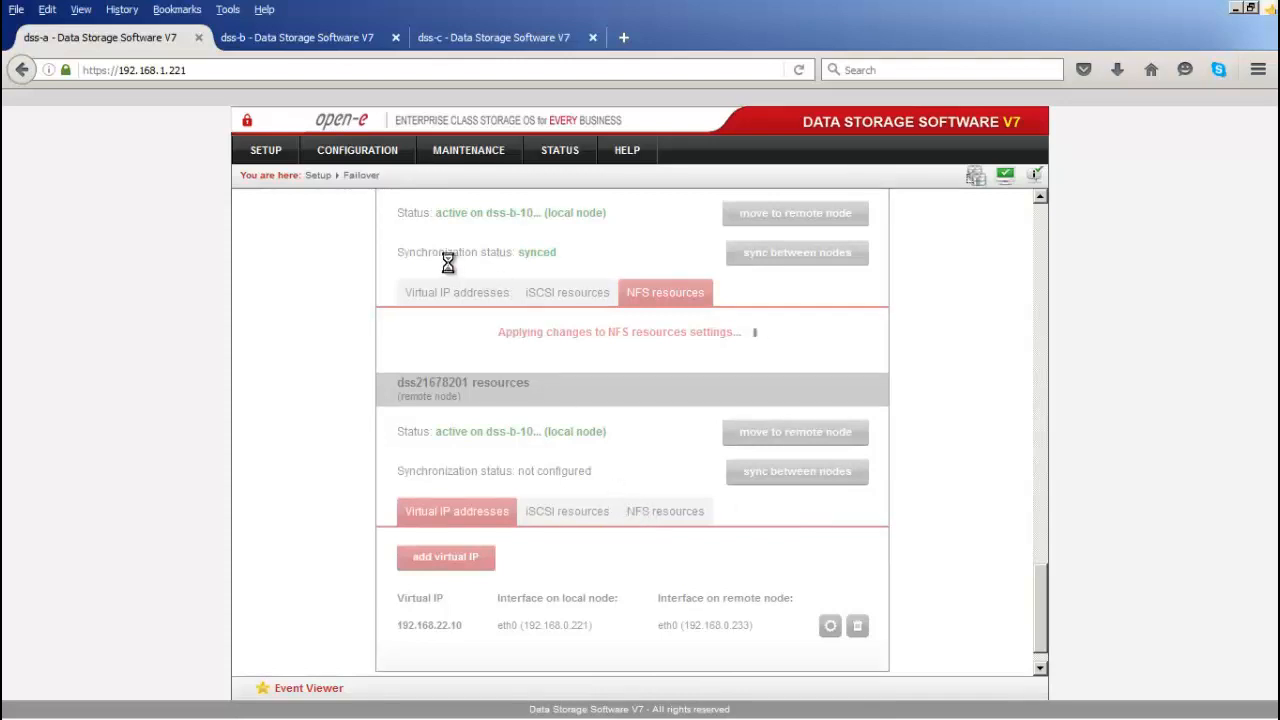
Step: Check STATUS > Tasks, expanding V-Rep2 (connected, consistent), then go back to SETUP > Failover
left_click(570, 150)
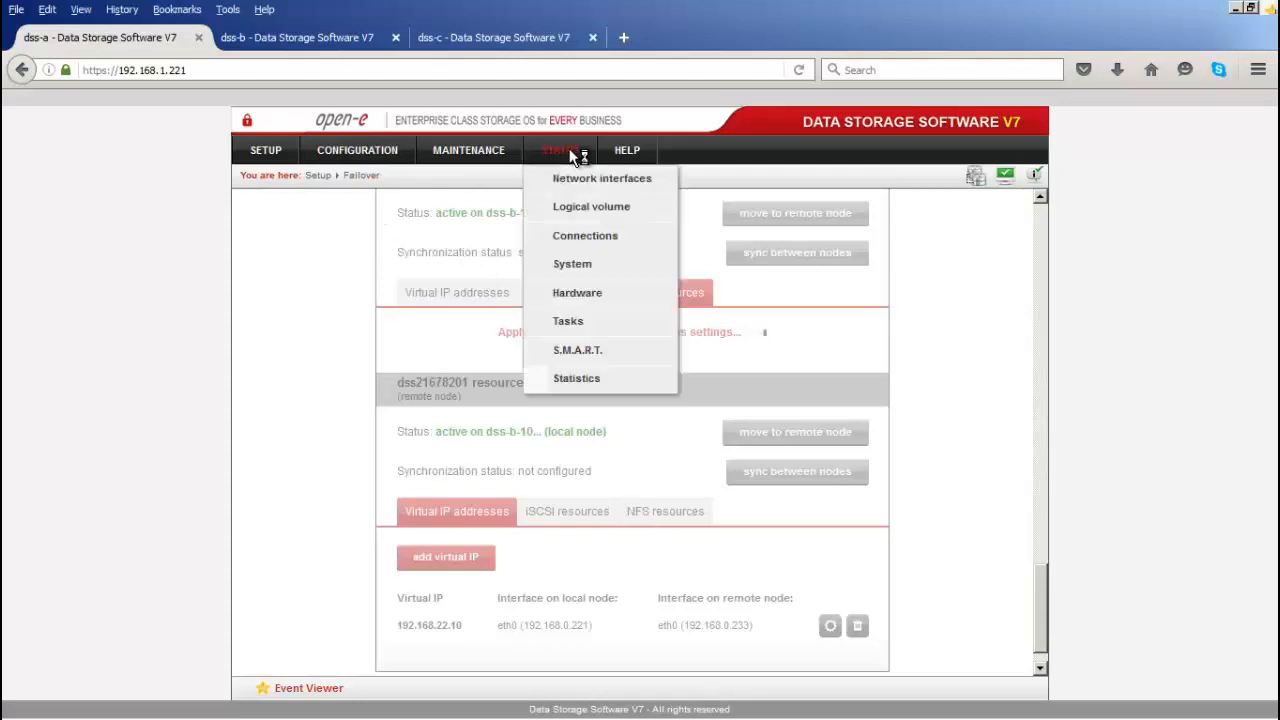
left_click(570, 322)
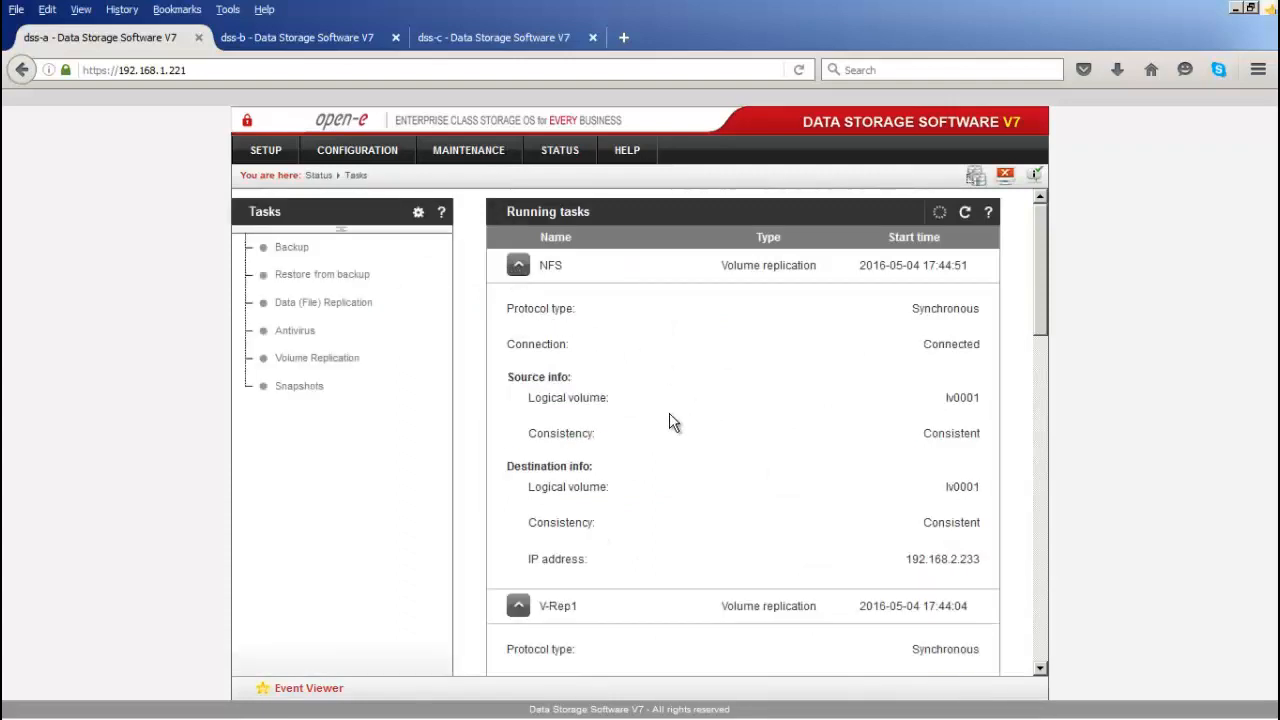
scroll(672, 422, "down", 6)
scroll(672, 422, "down", 2)
left_click(518, 475)
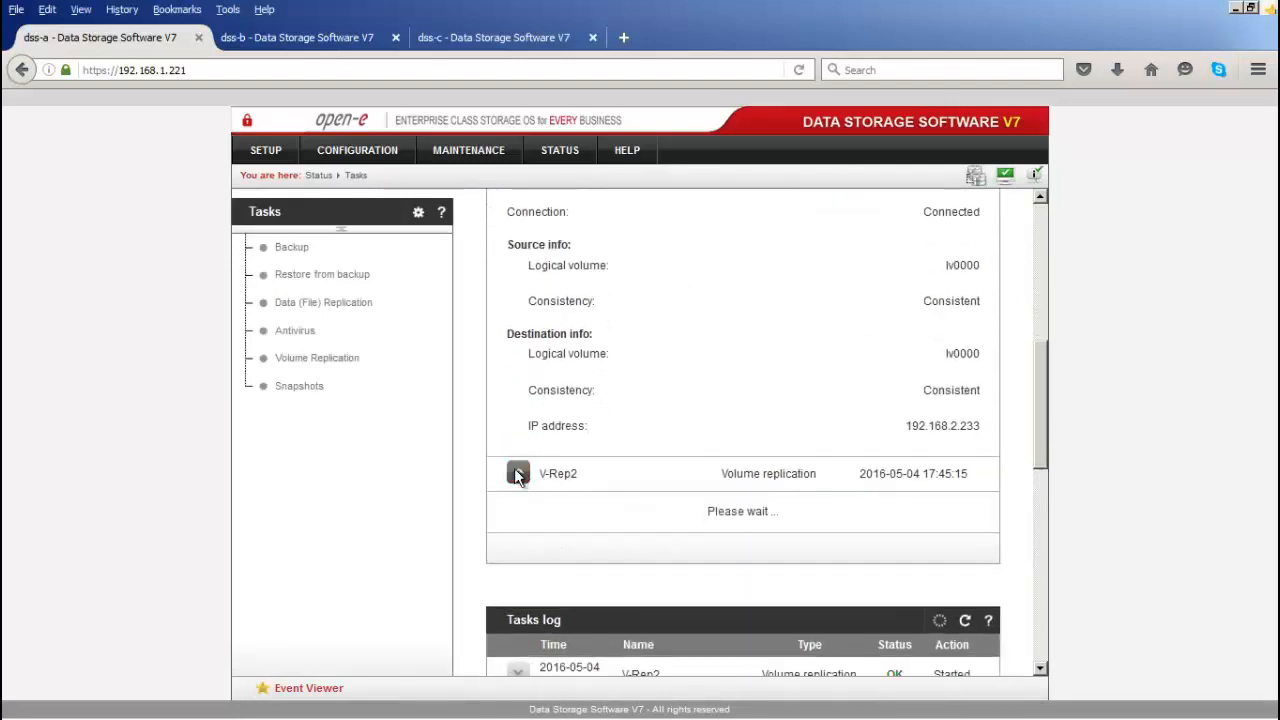
scroll(632, 424, "down", 4)
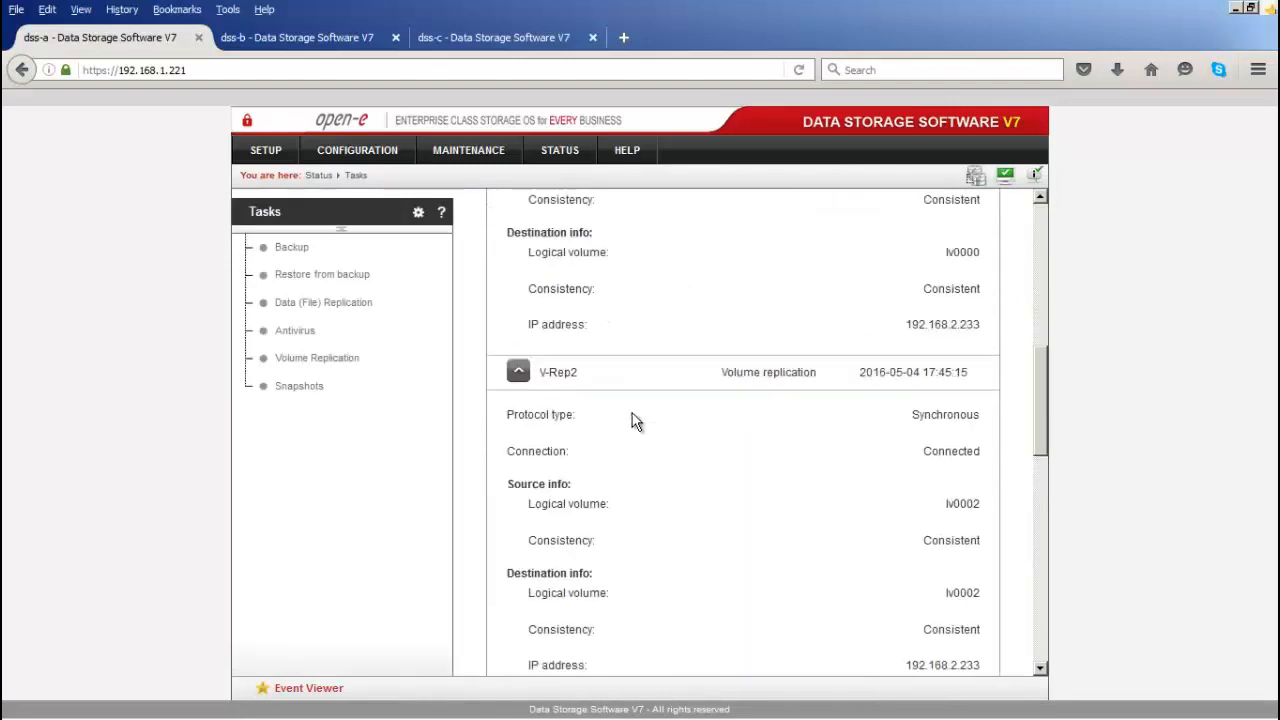
scroll(632, 421, "up", 1)
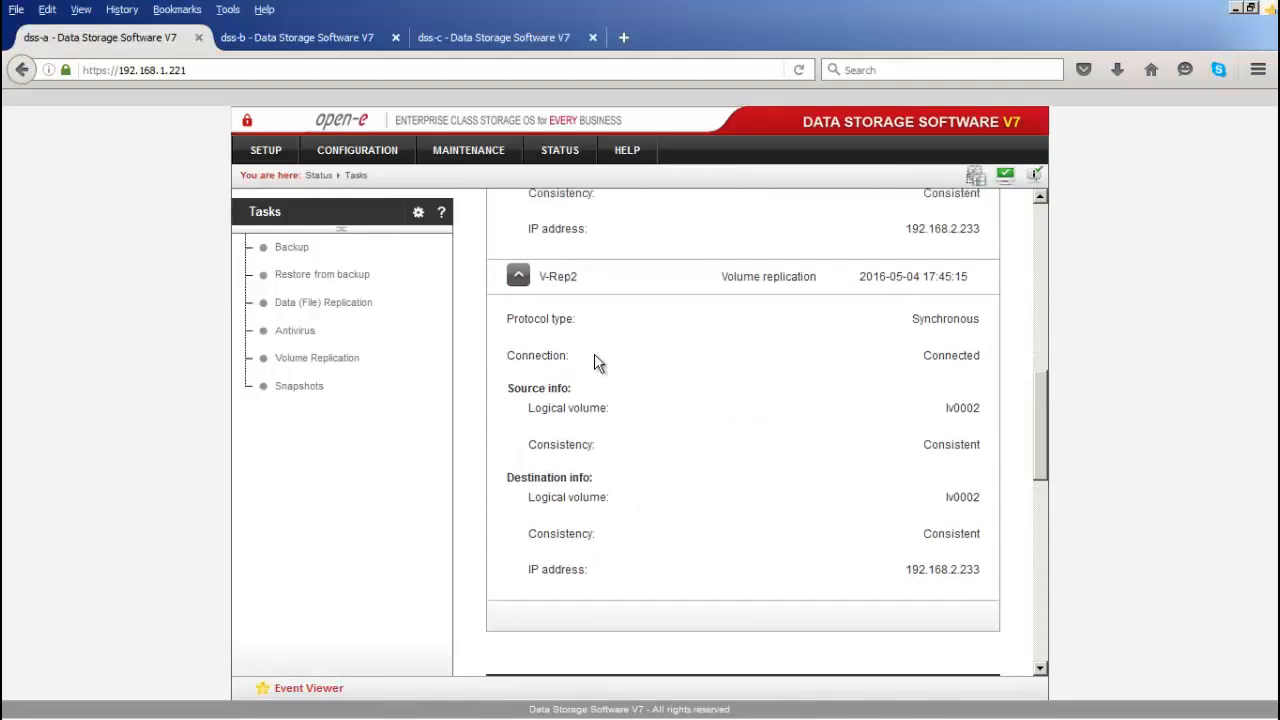
mouse_move(272, 155)
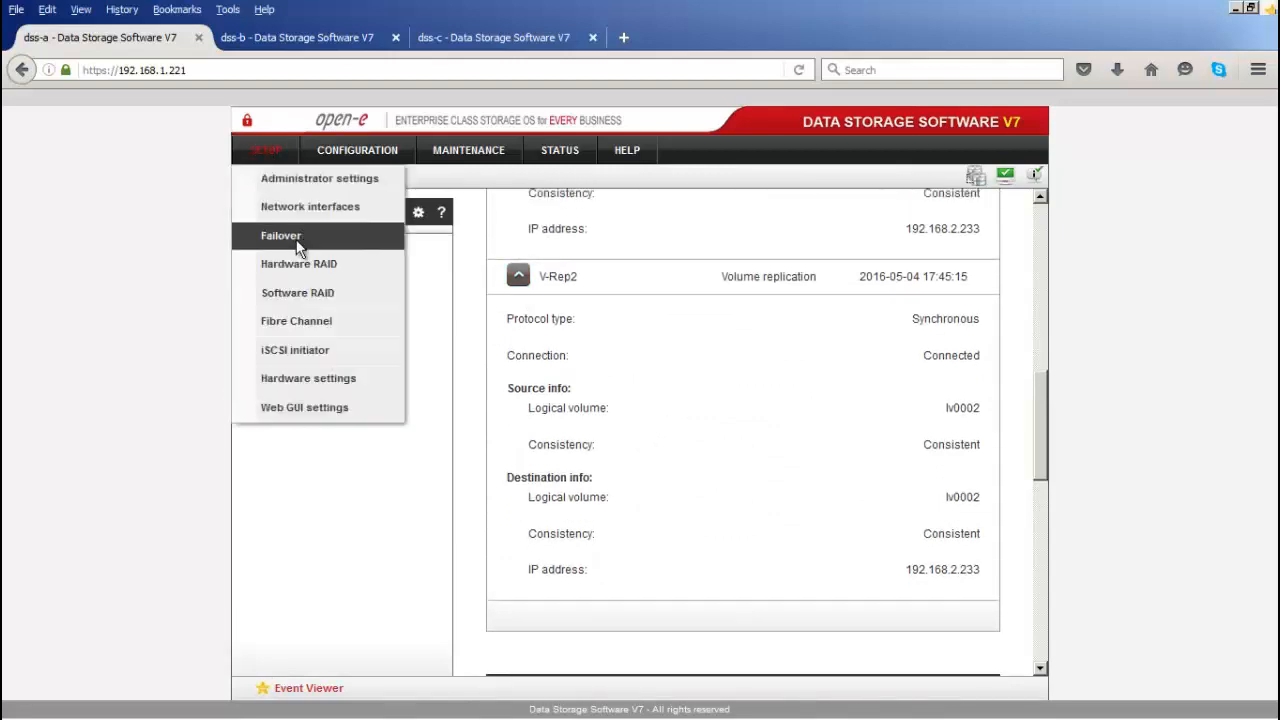
left_click(296, 239)
Step: Add dss-b.target1 to the remote node's iSCSI cluster resources, apply, and switch to dss-c
scroll(609, 432, "down", 2)
scroll(608, 440, "down", 1)
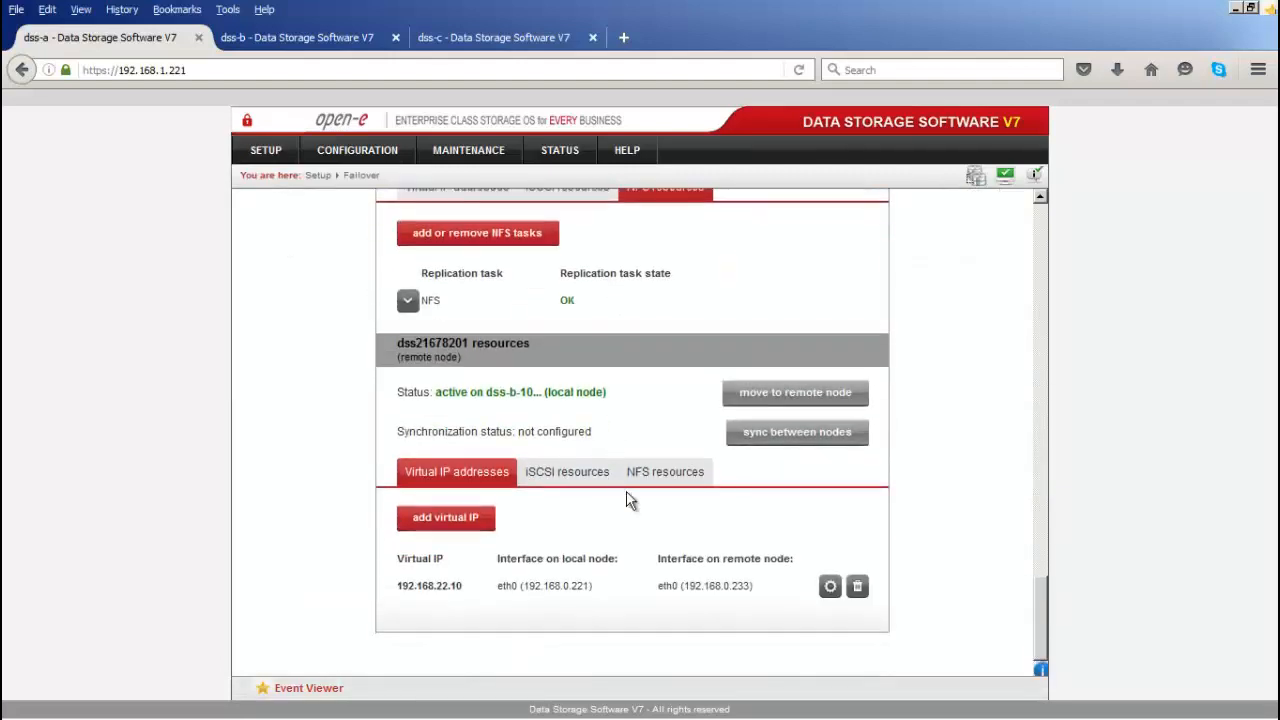
left_click(589, 484)
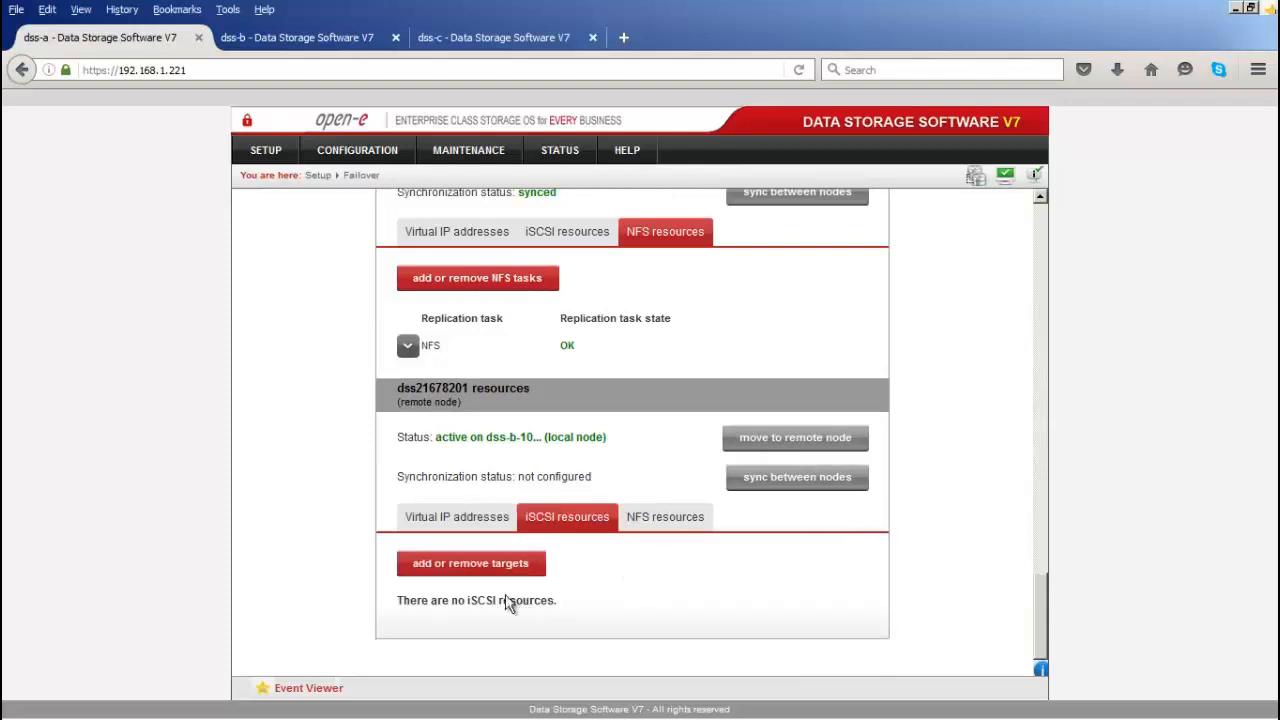
left_click(476, 566)
left_click(486, 576)
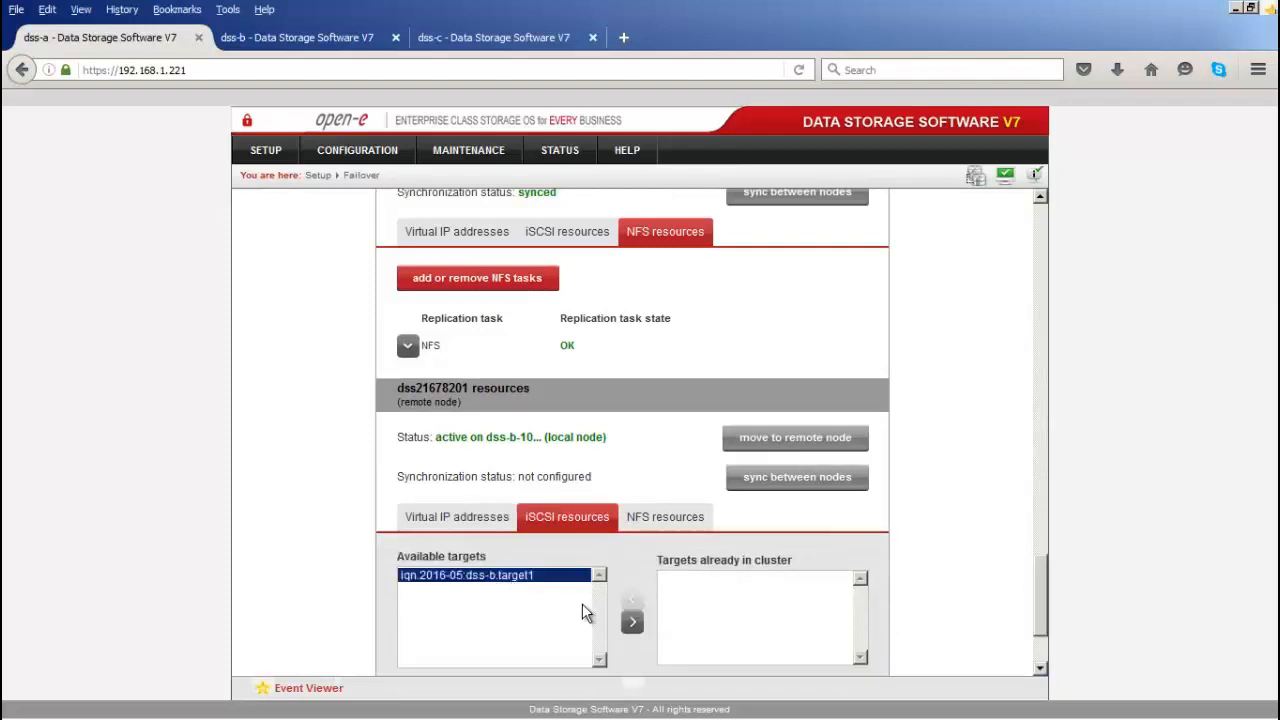
scroll(628, 598, "down", 2)
left_click(633, 546)
left_click(822, 625)
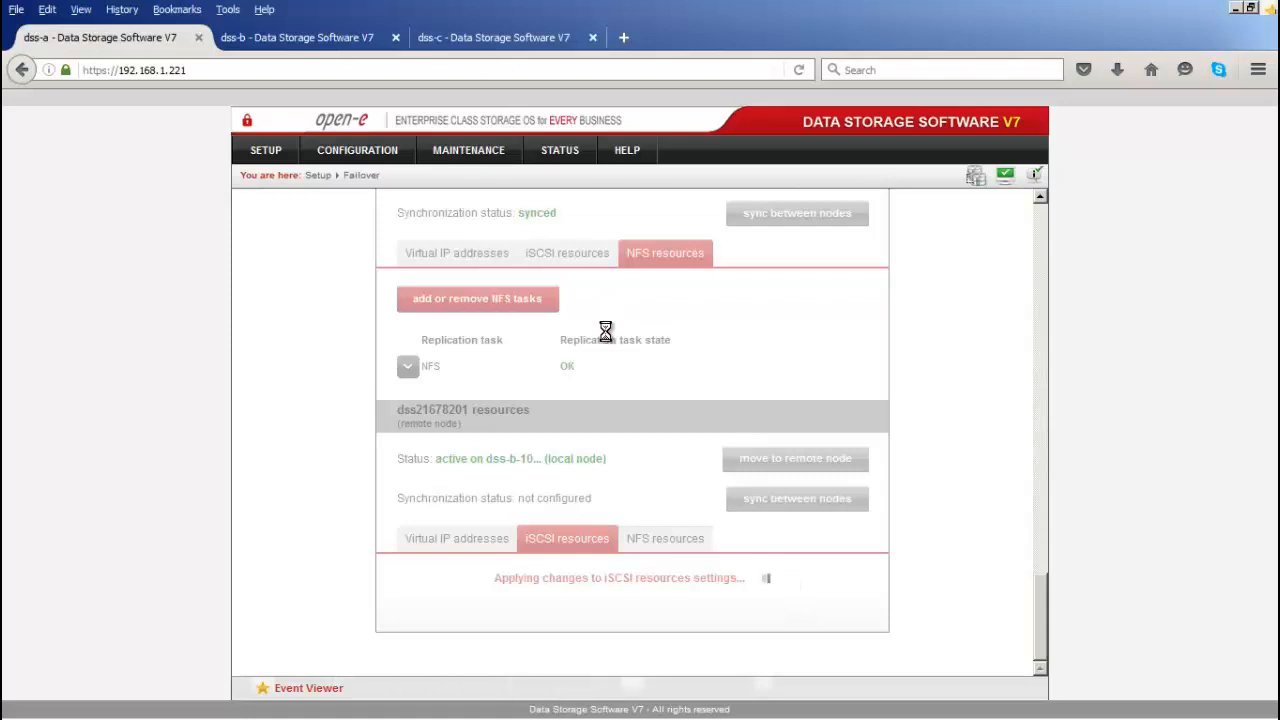
left_click(484, 40)
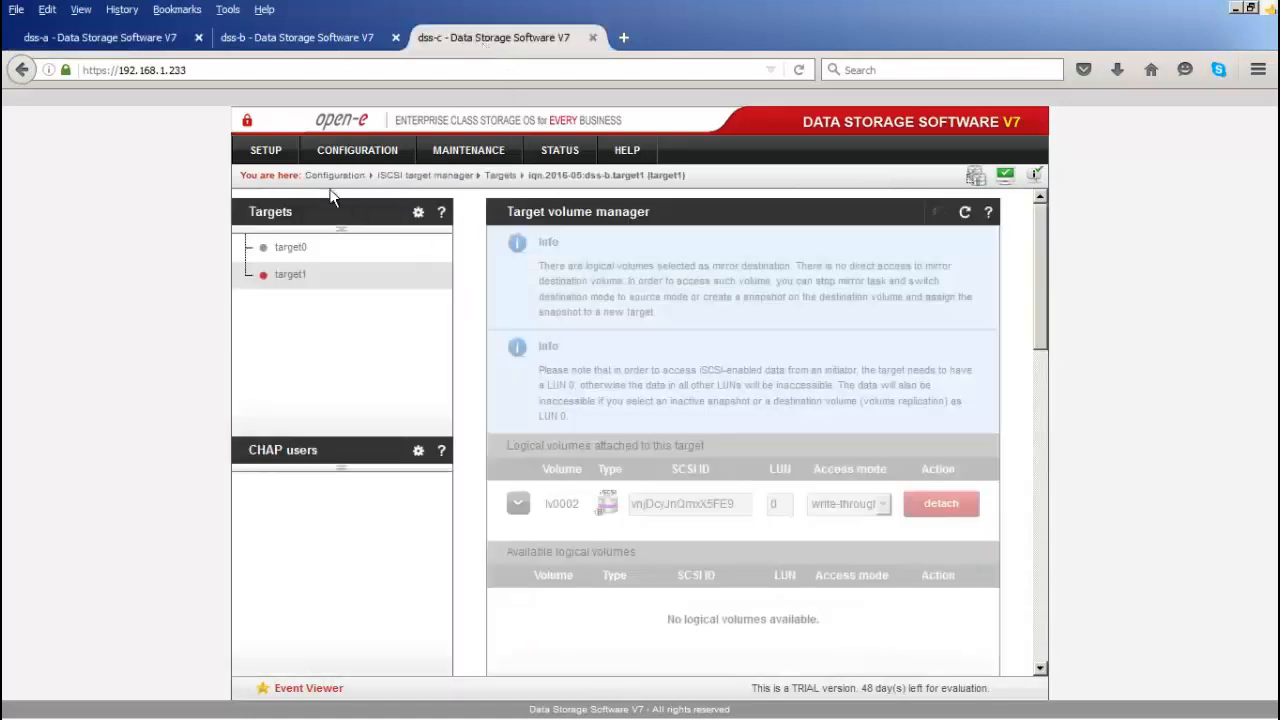
Step: Open SETUP > Failover on dss-c and review the Failover Manager and Resources pool manager
left_click(268, 152)
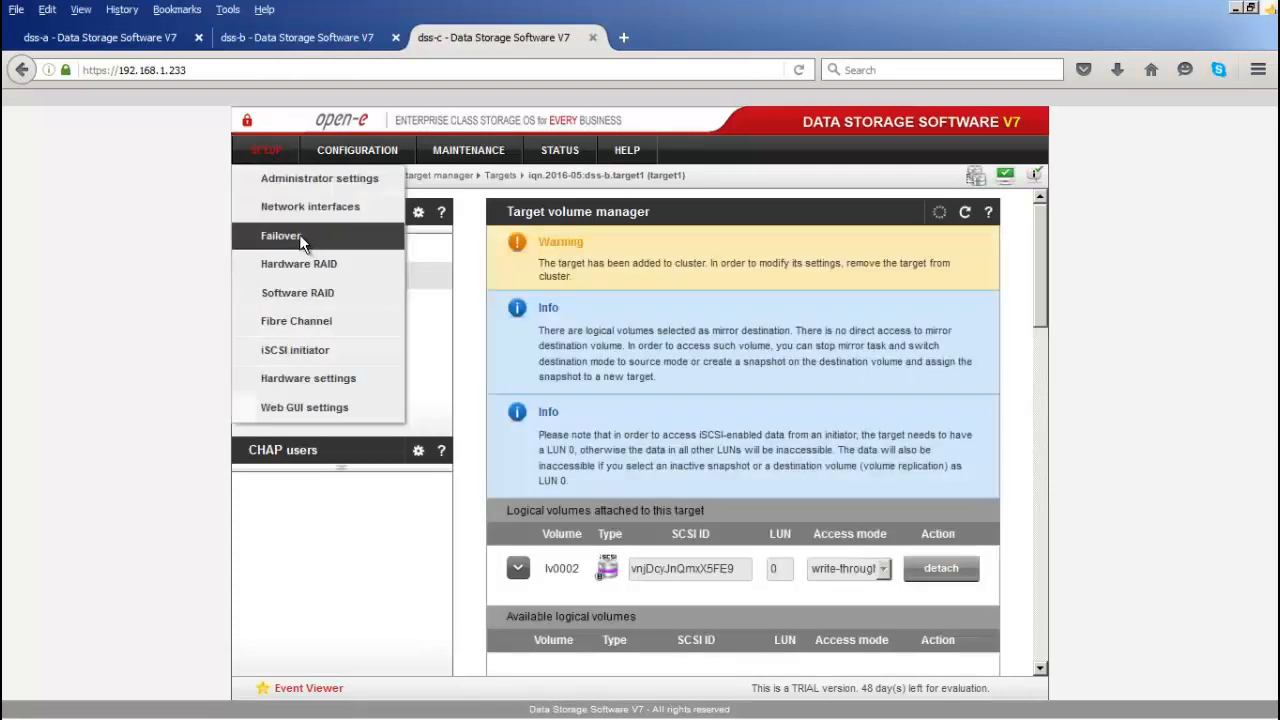
left_click(299, 235)
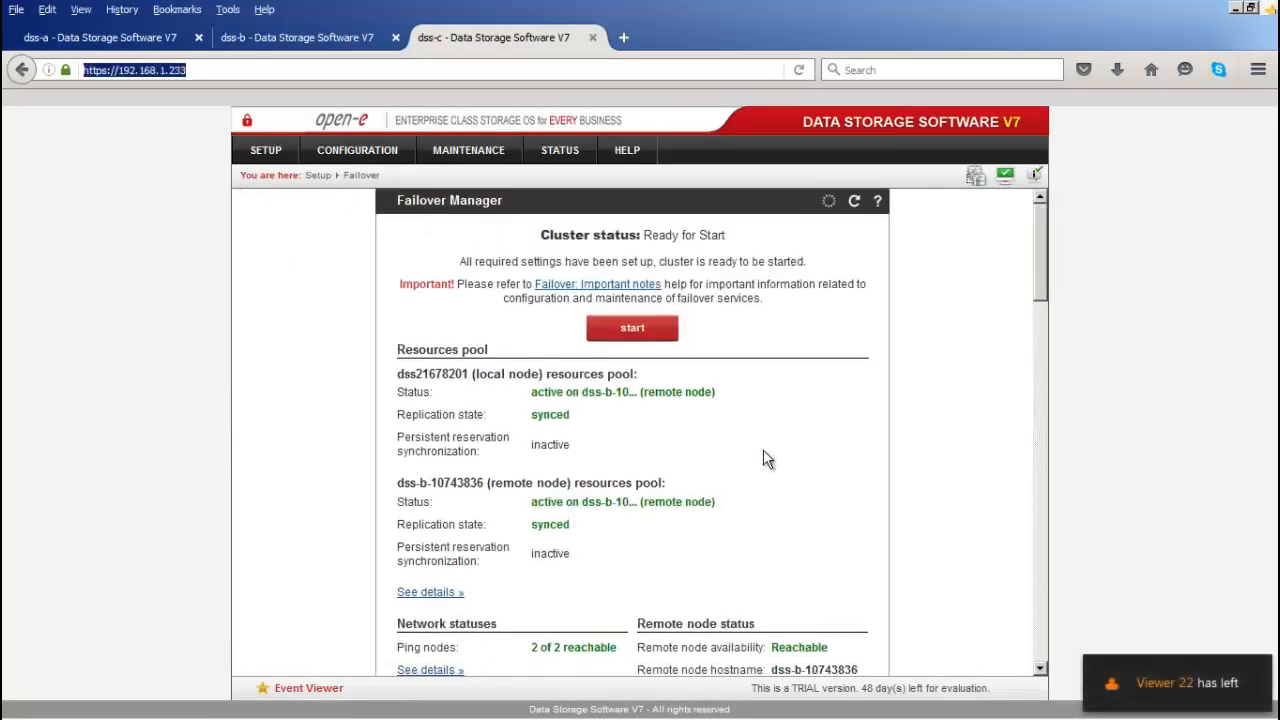
scroll(763, 459, "down", 5)
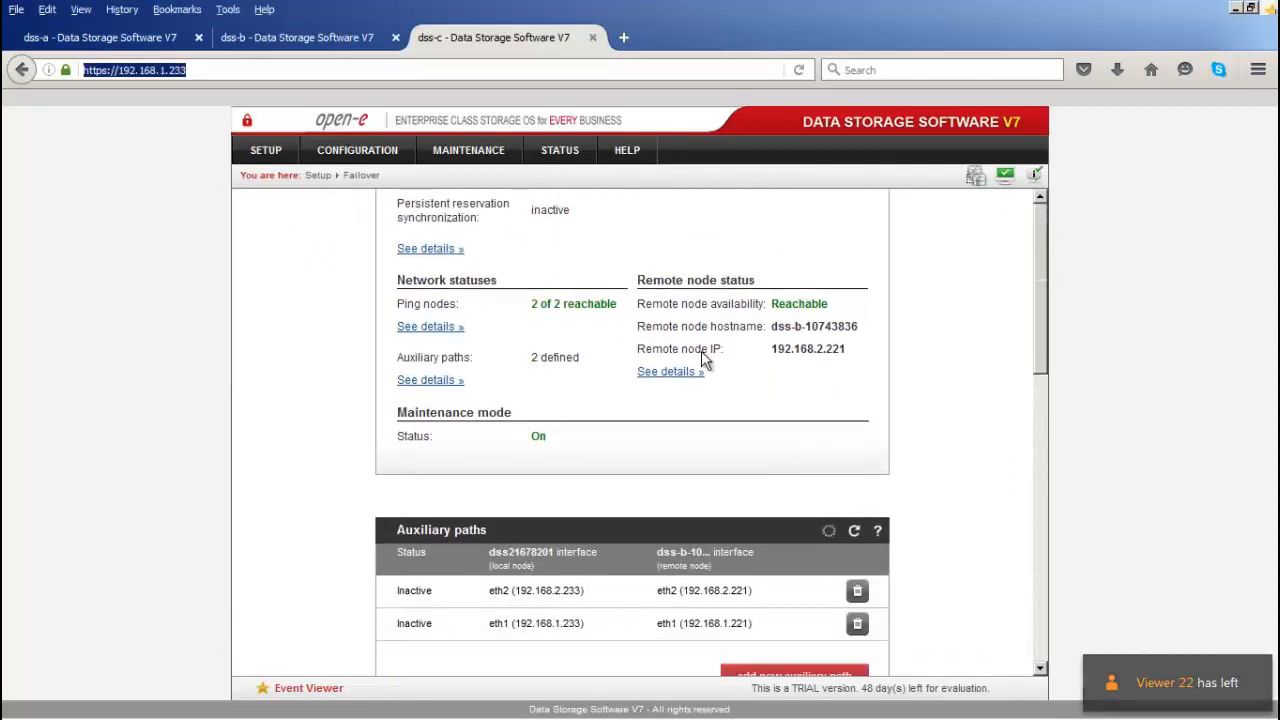
scroll(711, 391, "down", 4)
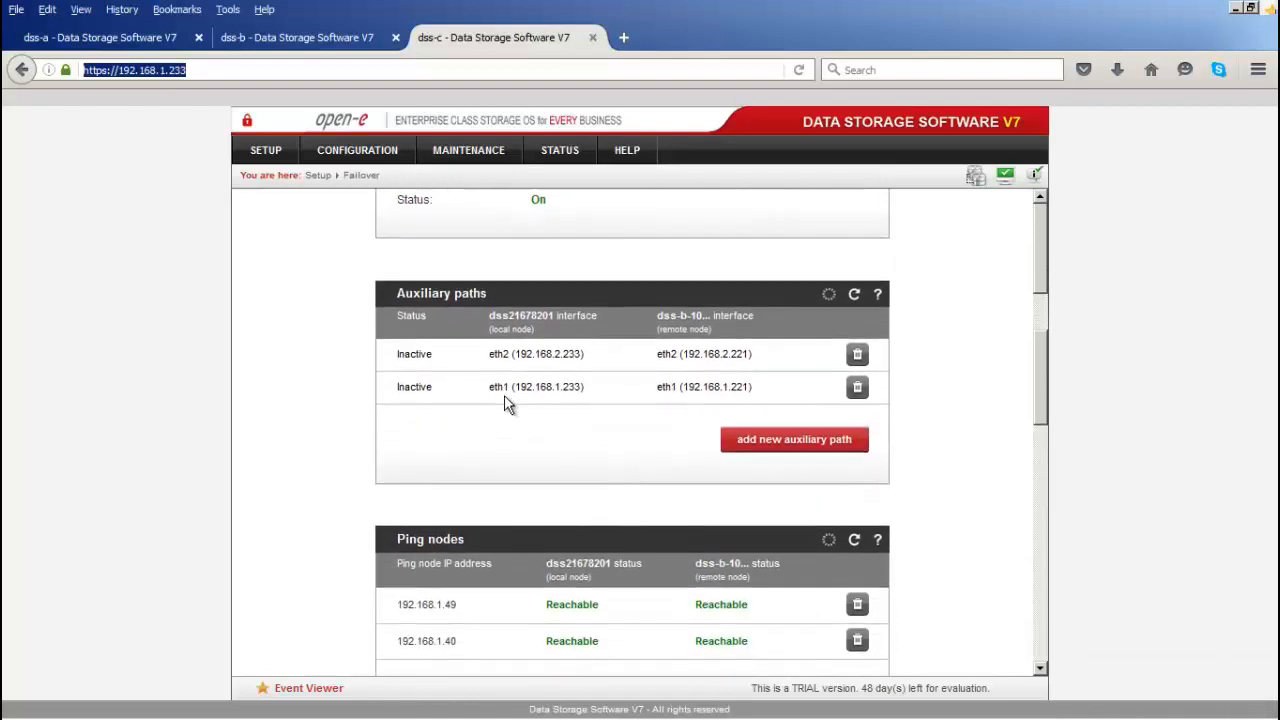
scroll(590, 420, "down", 3)
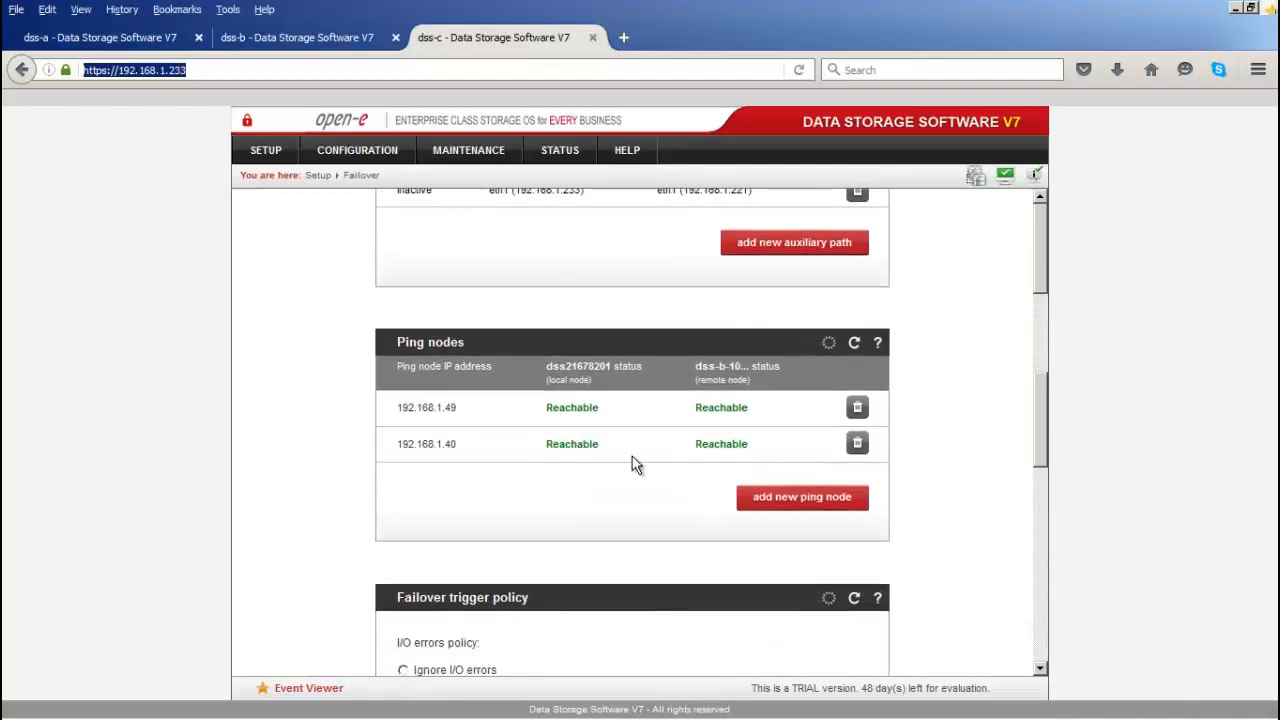
scroll(632, 456, "down", 9)
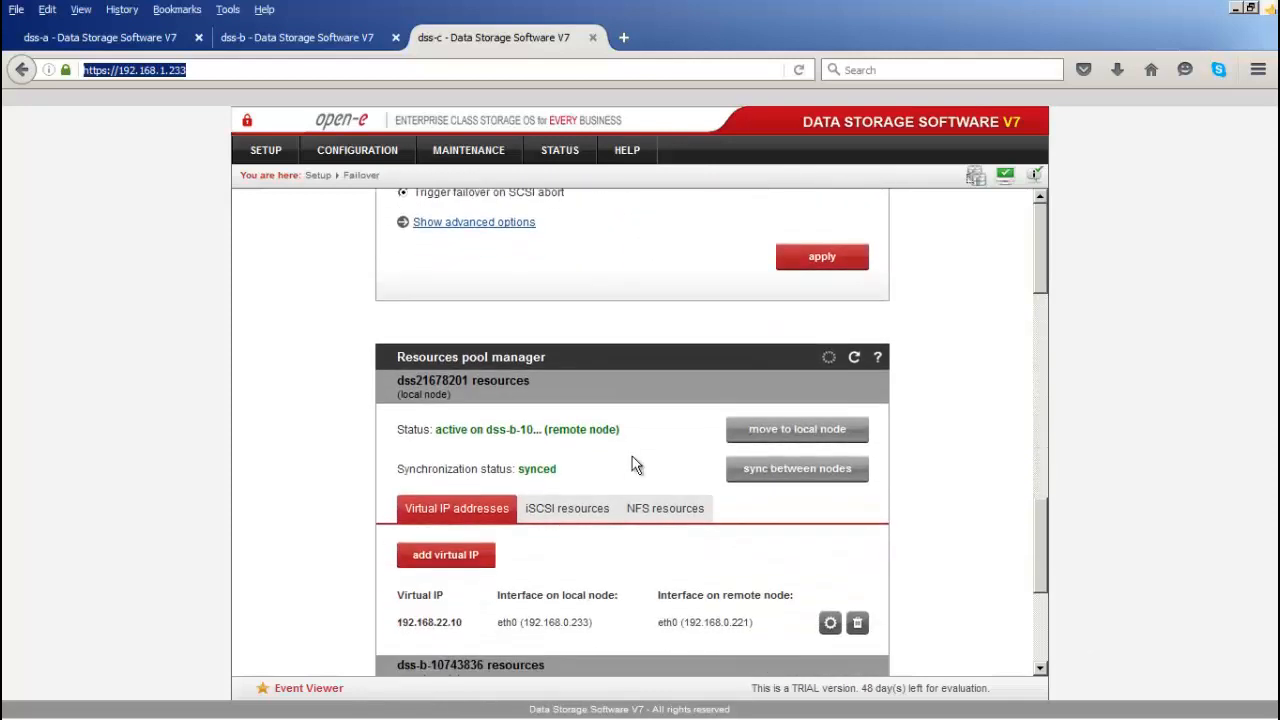
scroll(632, 456, "down", 2)
scroll(497, 498, "down", 1)
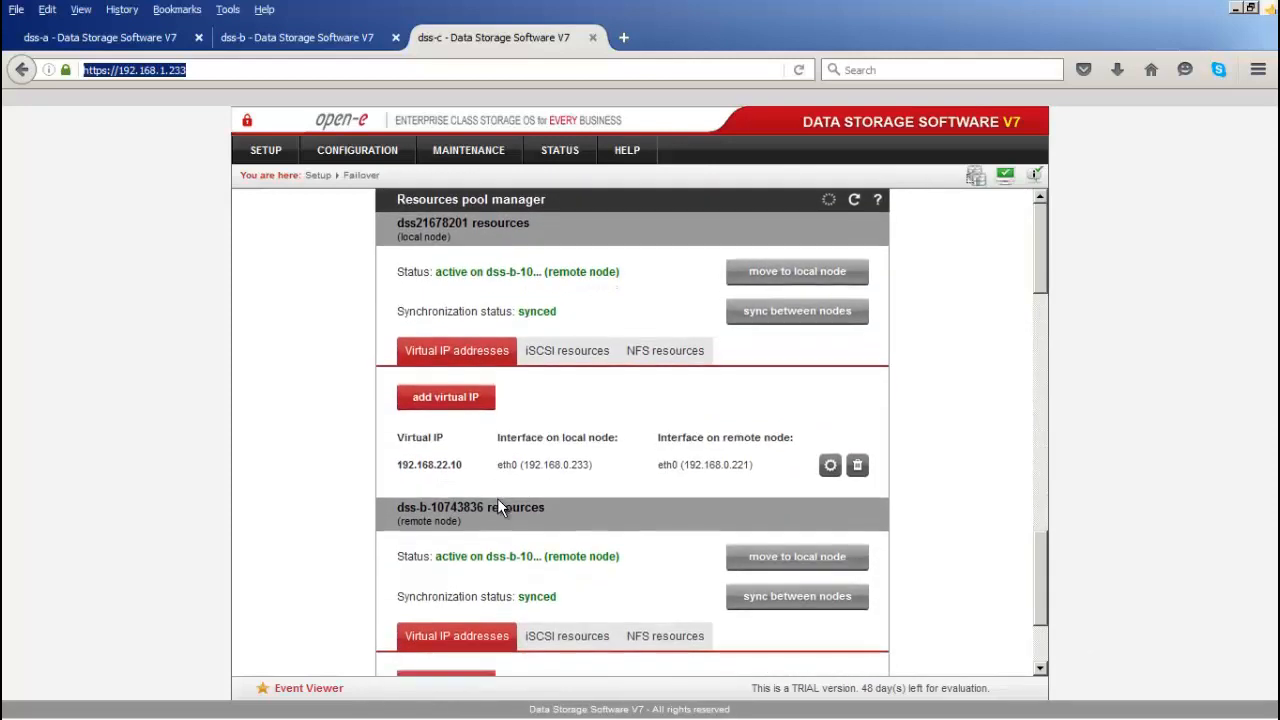
scroll(497, 498, "down", 2)
scroll(500, 506, "up", 3)
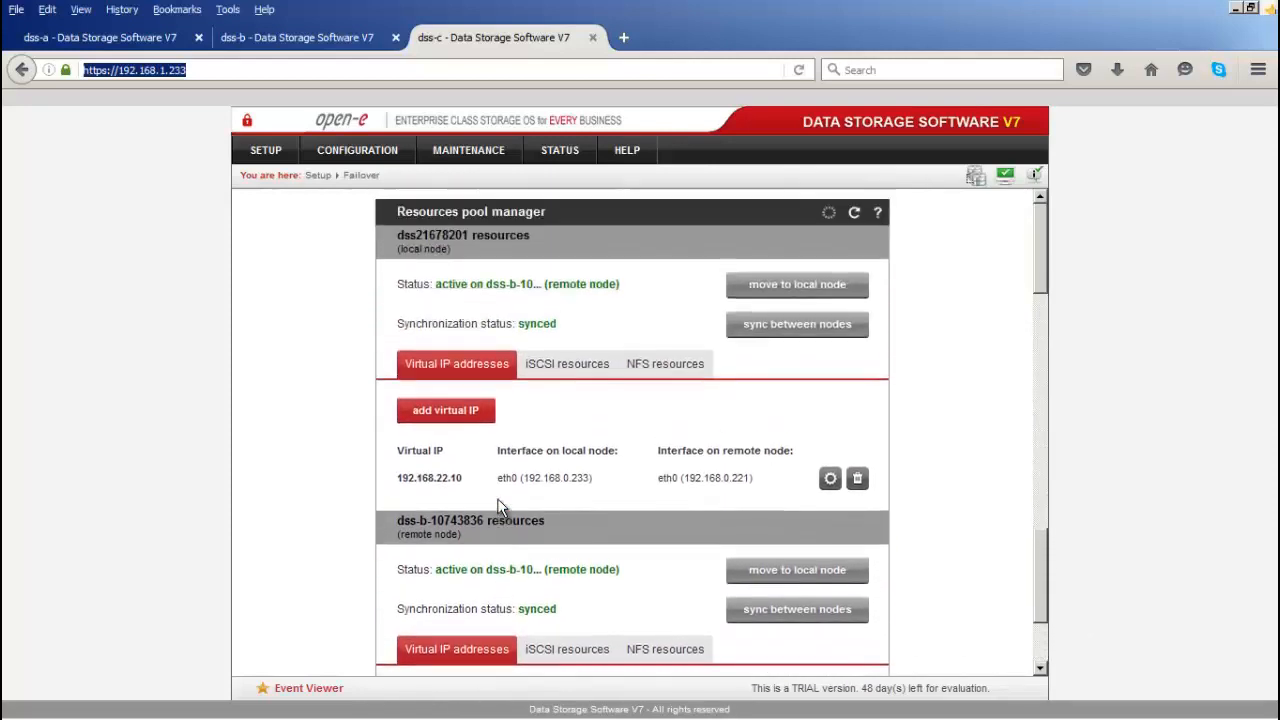
Step: Highlight the local node and remote node labels, then return to the dss-a console
left_click_drag(452, 269, 399, 269)
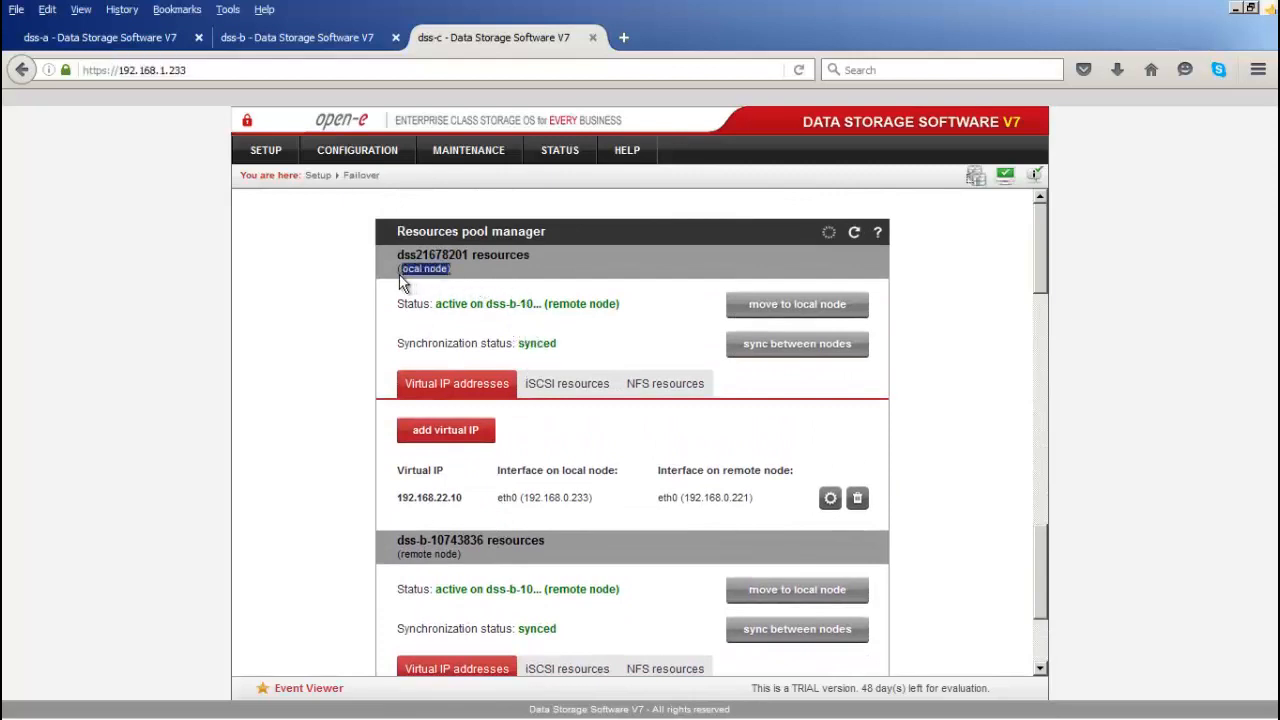
left_click_drag(462, 554, 398, 555)
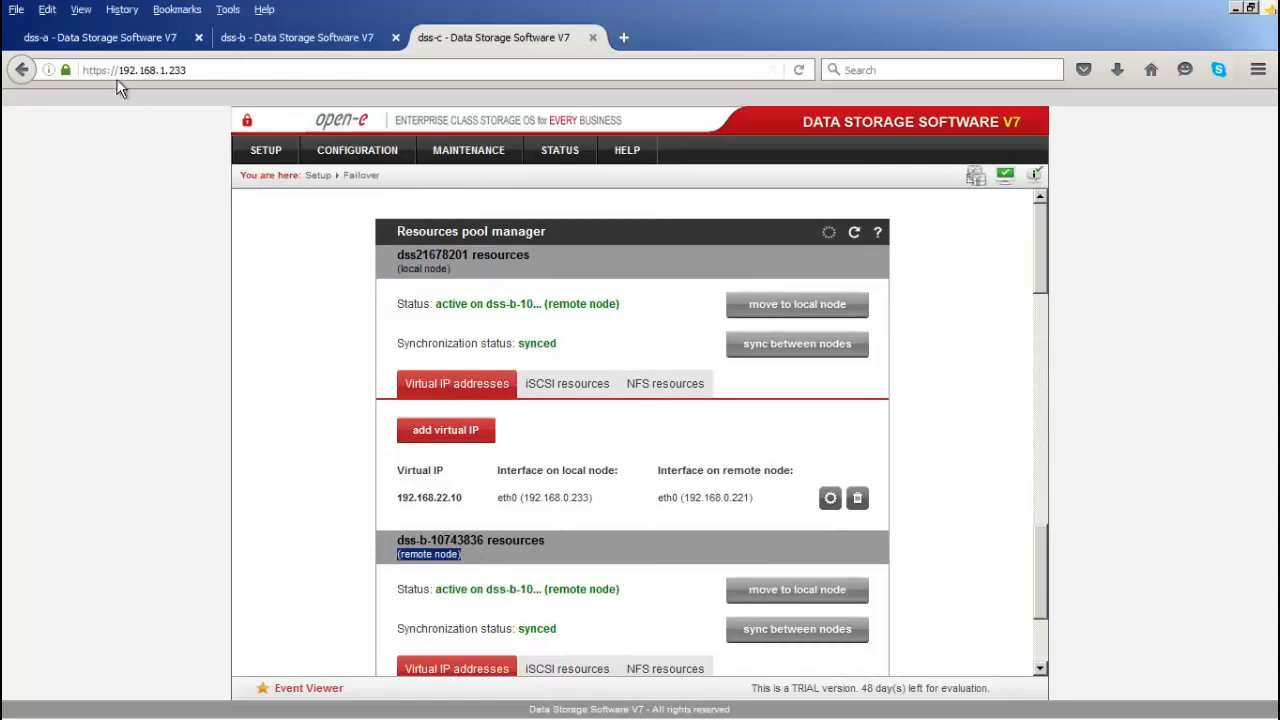
left_click(93, 45)
scroll(515, 455, "down", 3)
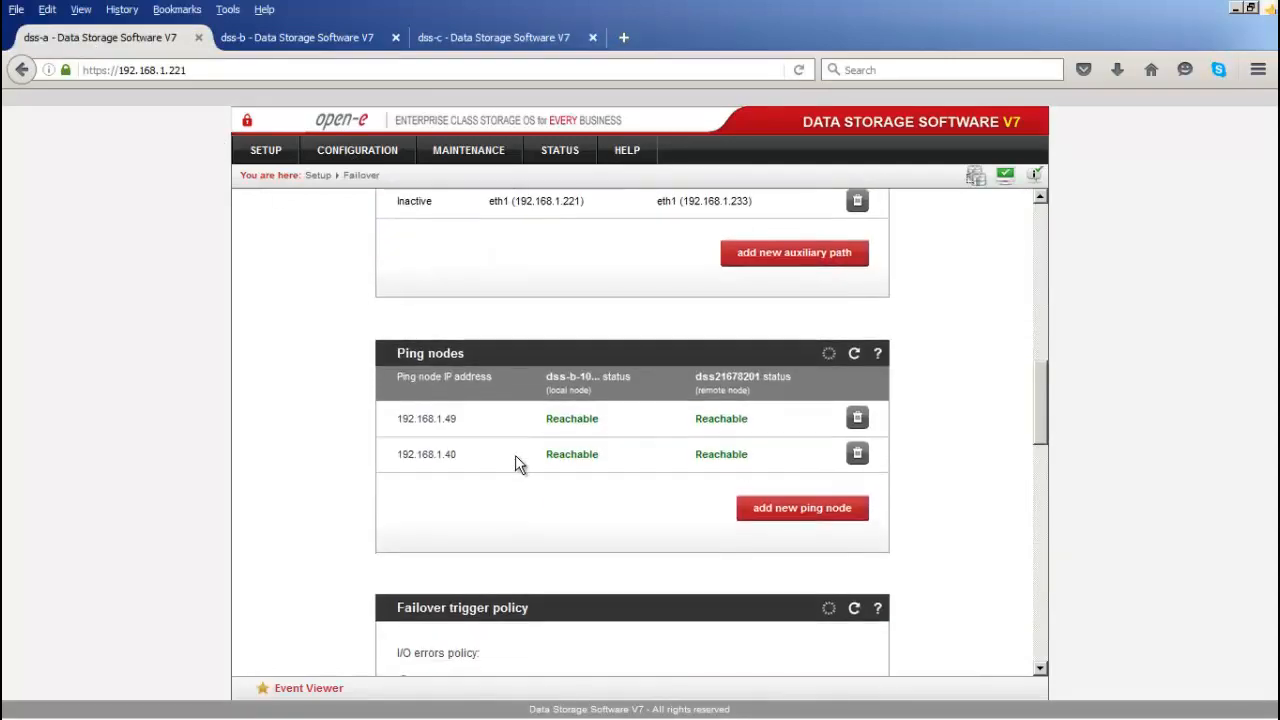
scroll(515, 455, "down", 15)
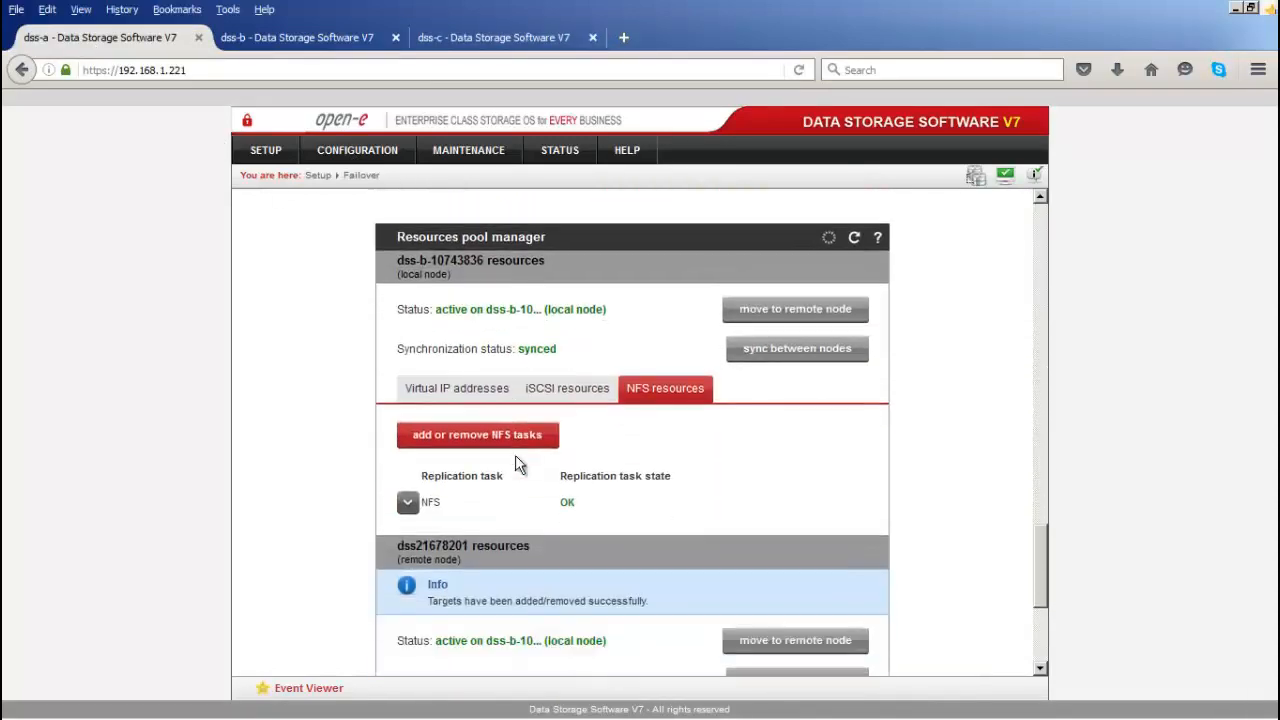
scroll(517, 463, "down", 3)
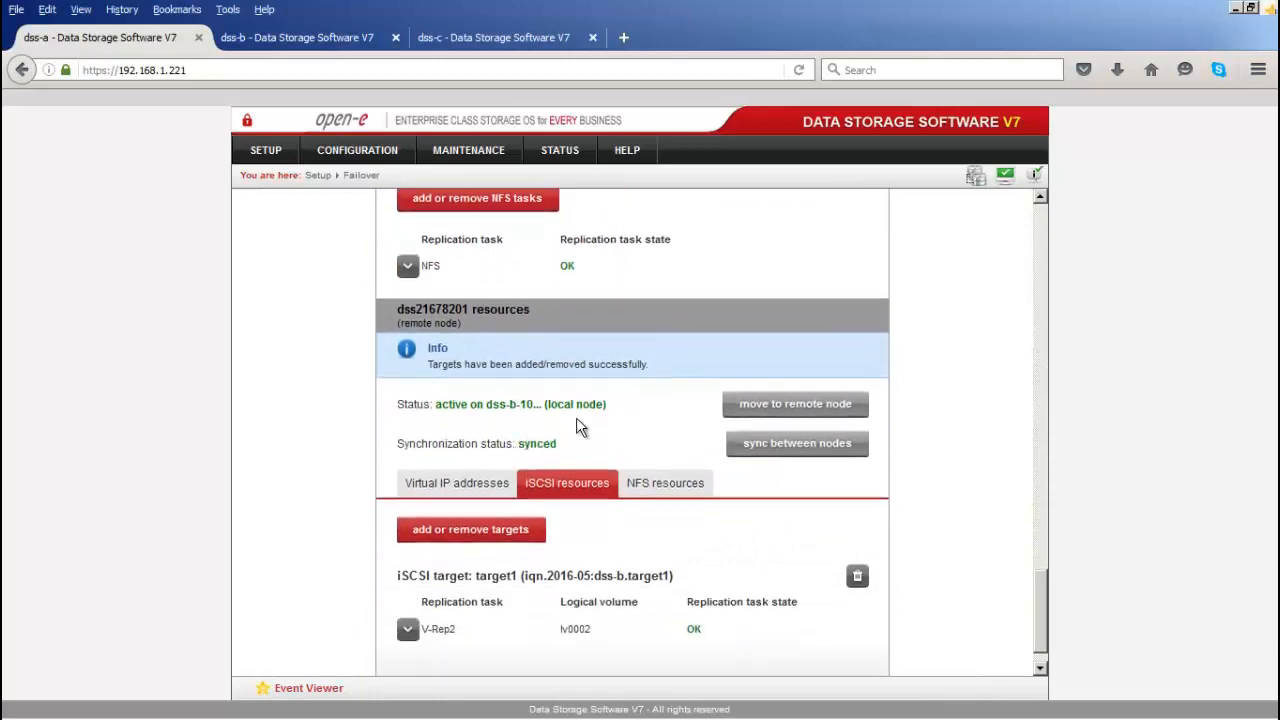
scroll(607, 380, "up", 15)
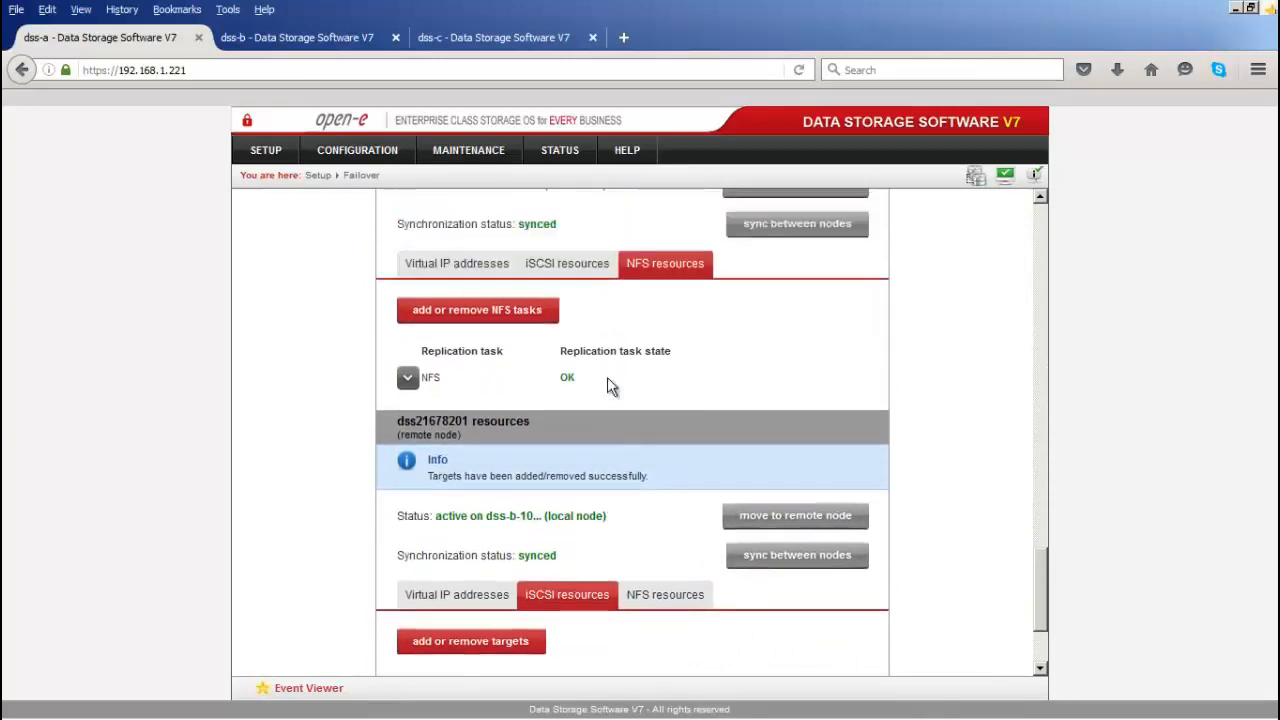
scroll(605, 378, "up", 15)
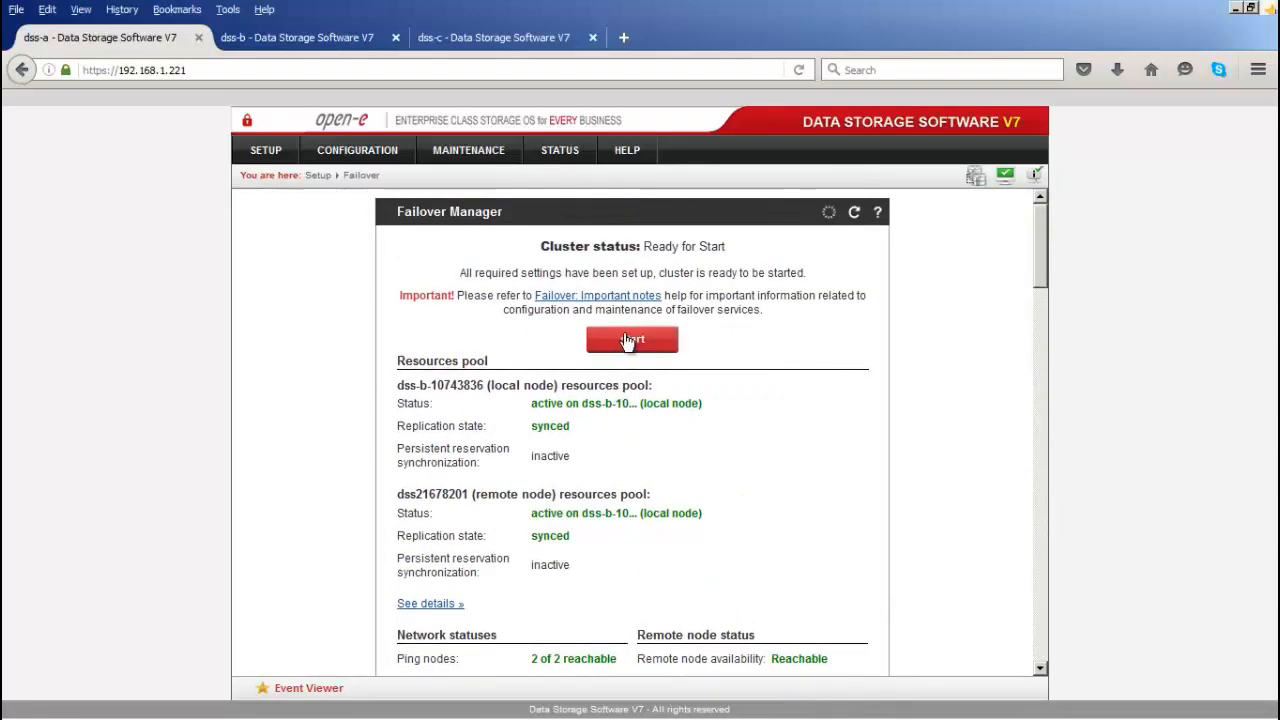
Step: Start the failover cluster on dss-a and confirm, so its status becomes Starting
left_click(630, 340)
left_click(664, 311)
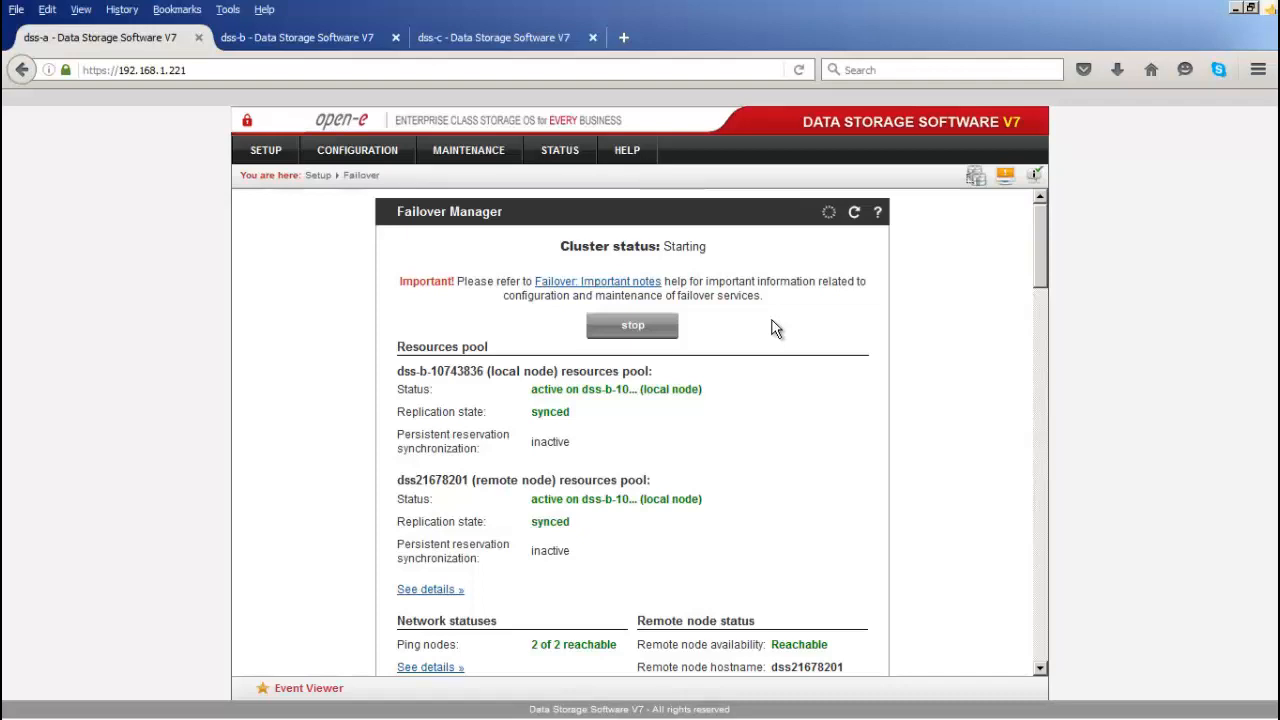
Step: In vSphere Client, browse the Maintenance mode iSCSI datastore's files and close the browser
mouse_move(232, 712)
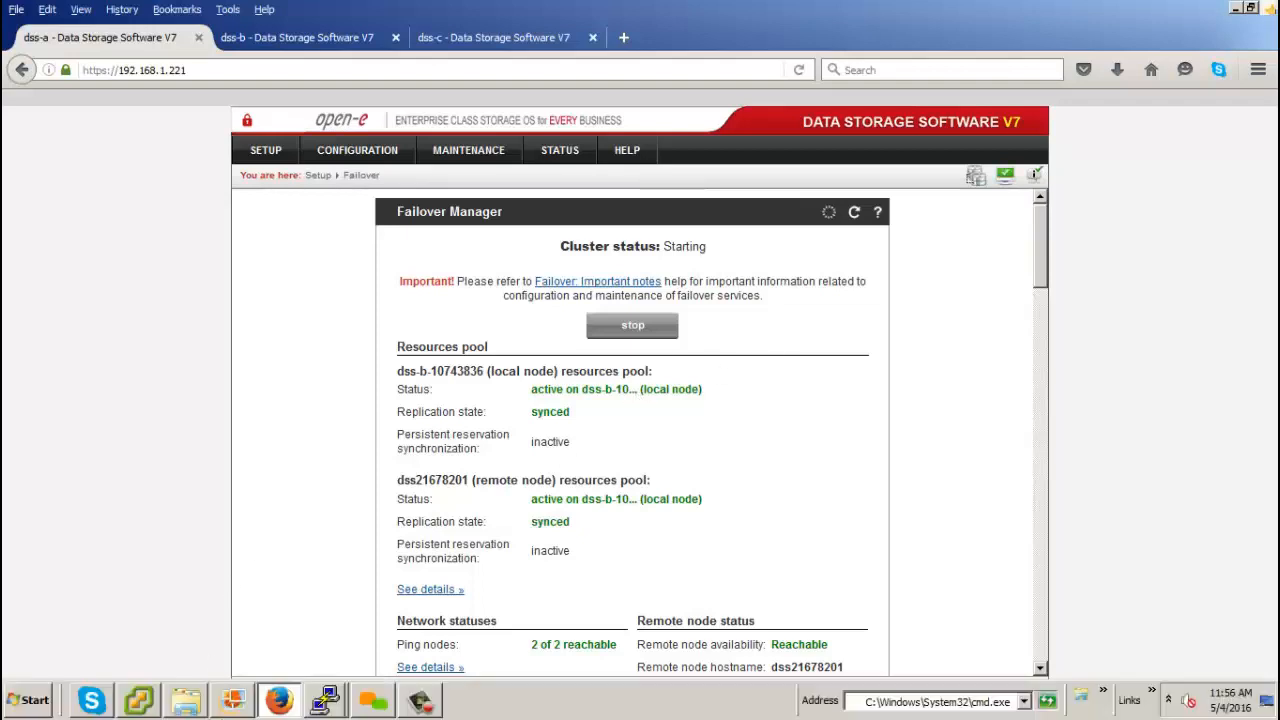
left_click(146, 703)
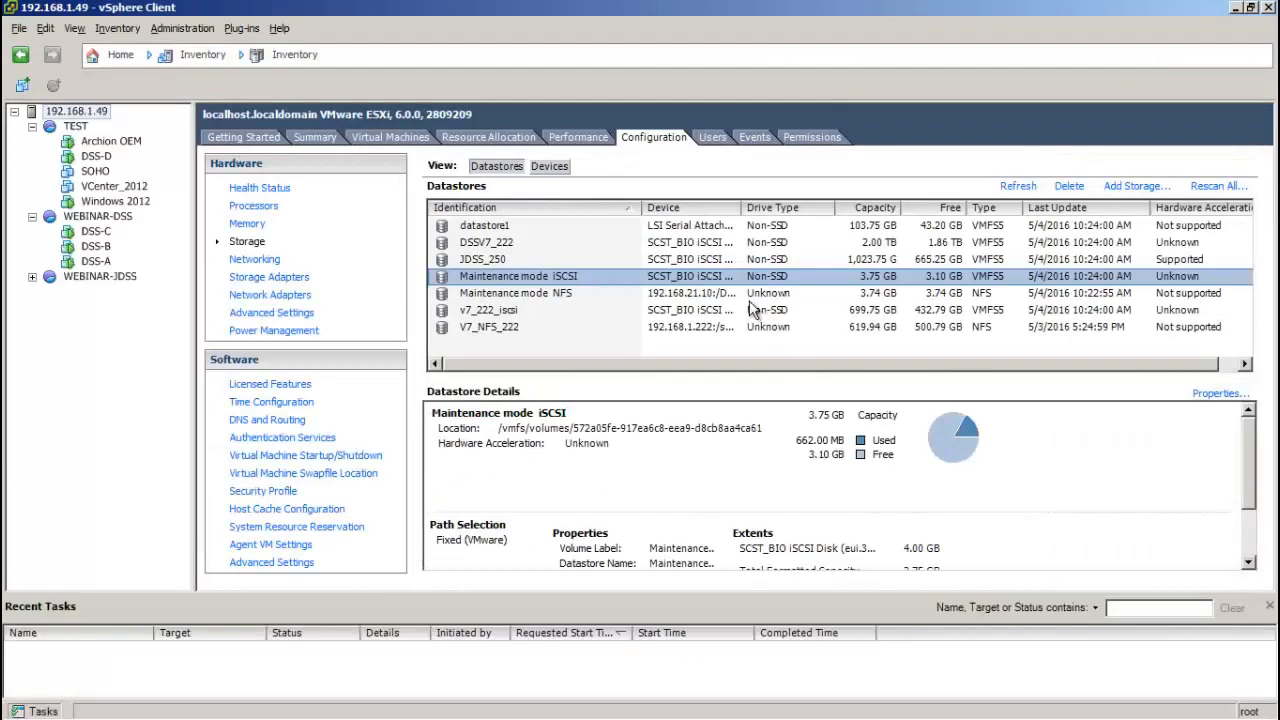
right_click(712, 278)
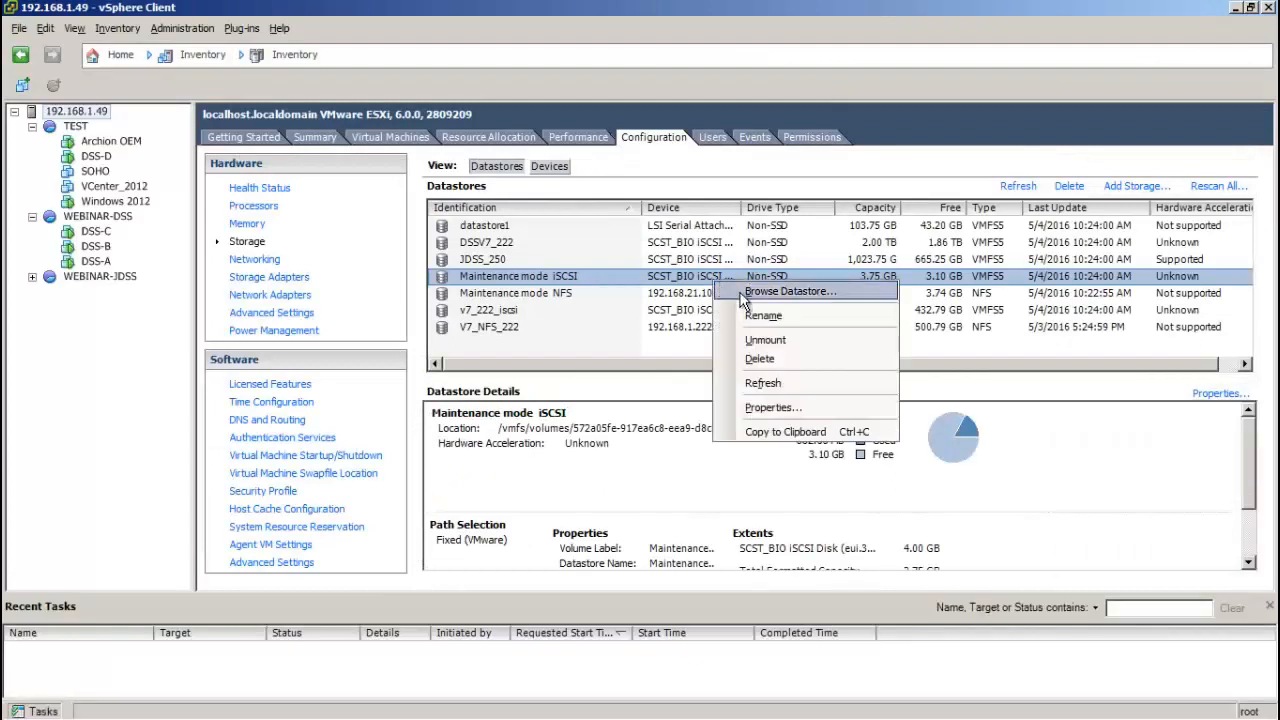
left_click(744, 296)
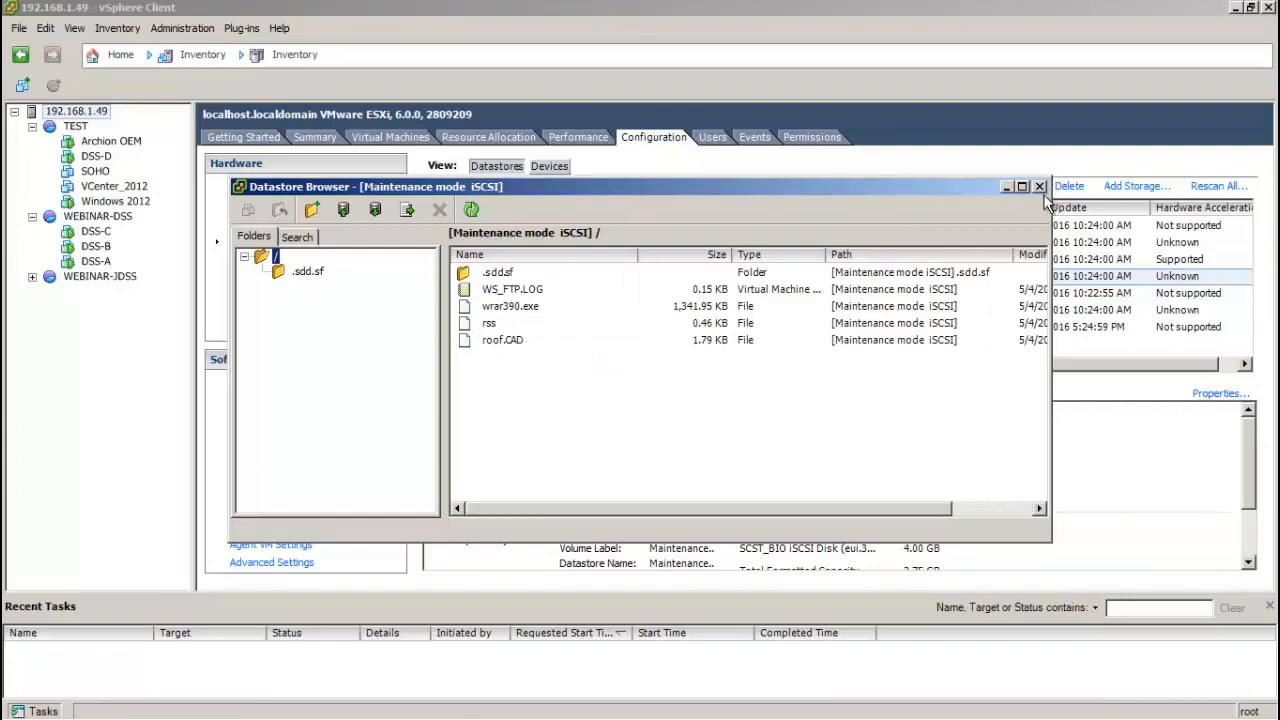
left_click(1039, 186)
Step: Browse the Maintenance mode NFS datastore's files, matching the iSCSI one, and close the browser
left_click(727, 296)
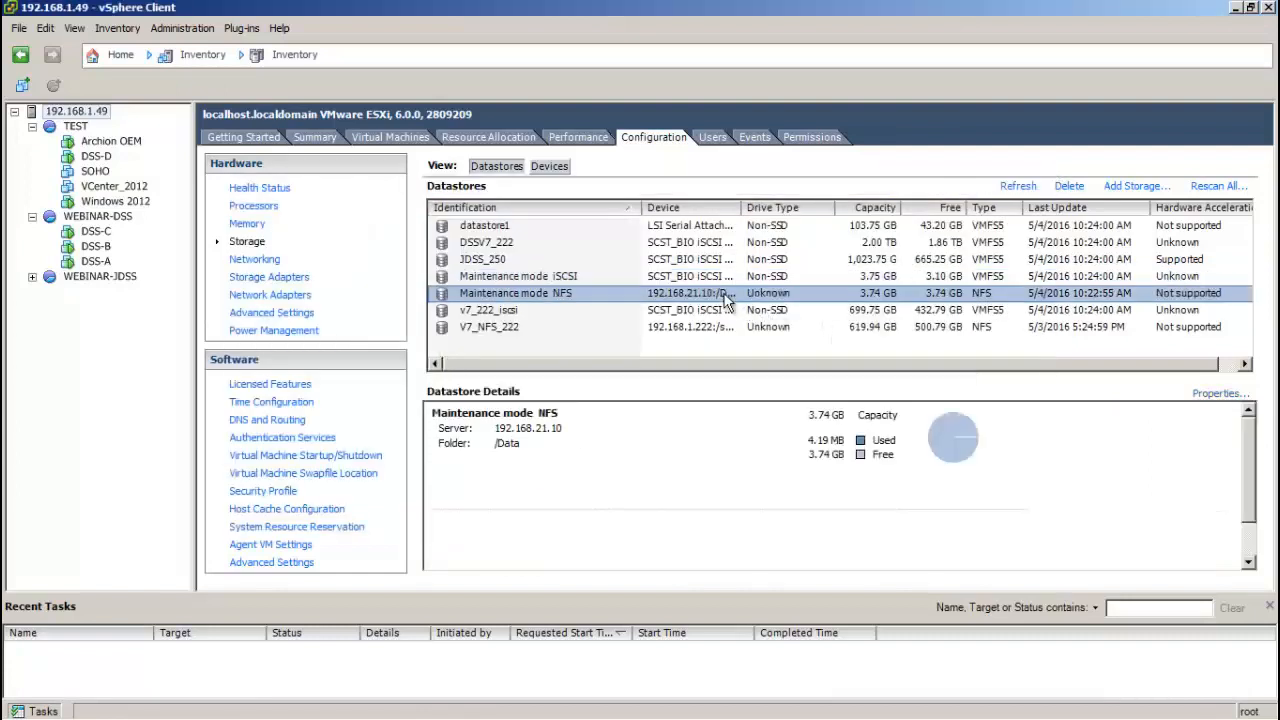
right_click(727, 300)
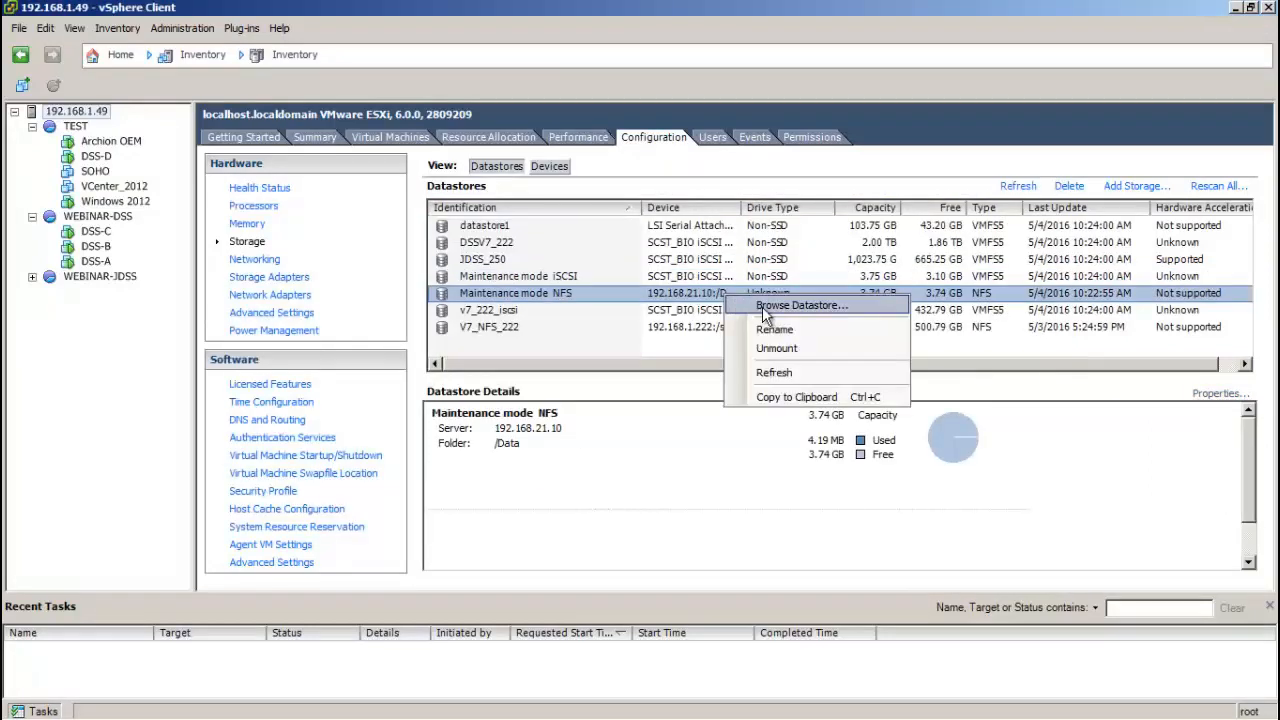
left_click(765, 307)
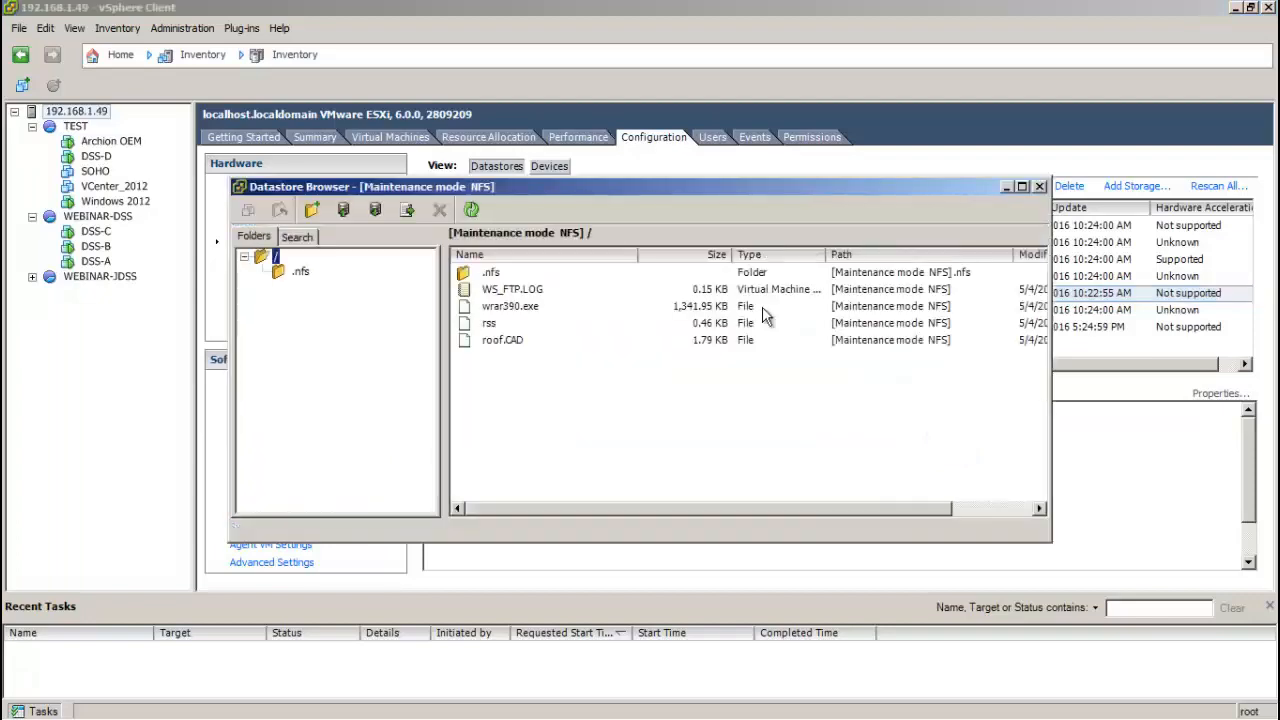
left_click(1036, 187)
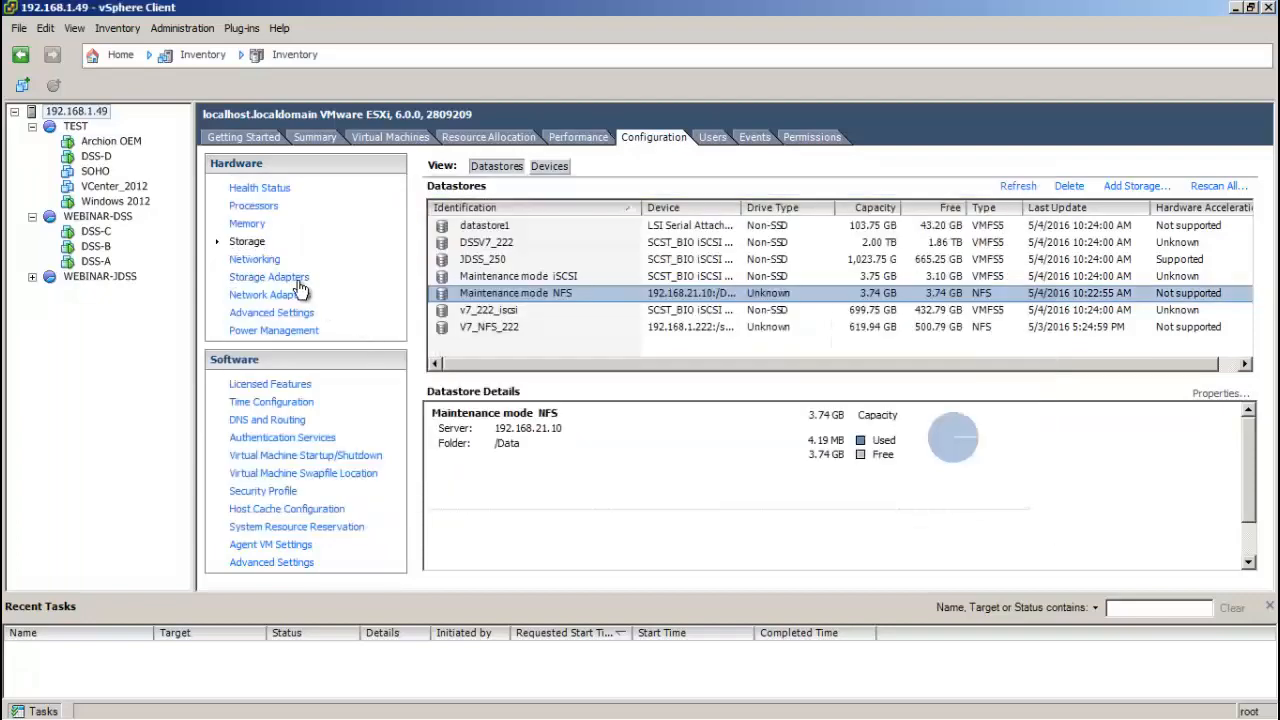
Step: In Storage Adapters, list the paths of iSCSI adapter vmhba37 and confirm each is Active (I/O)
left_click(268, 277)
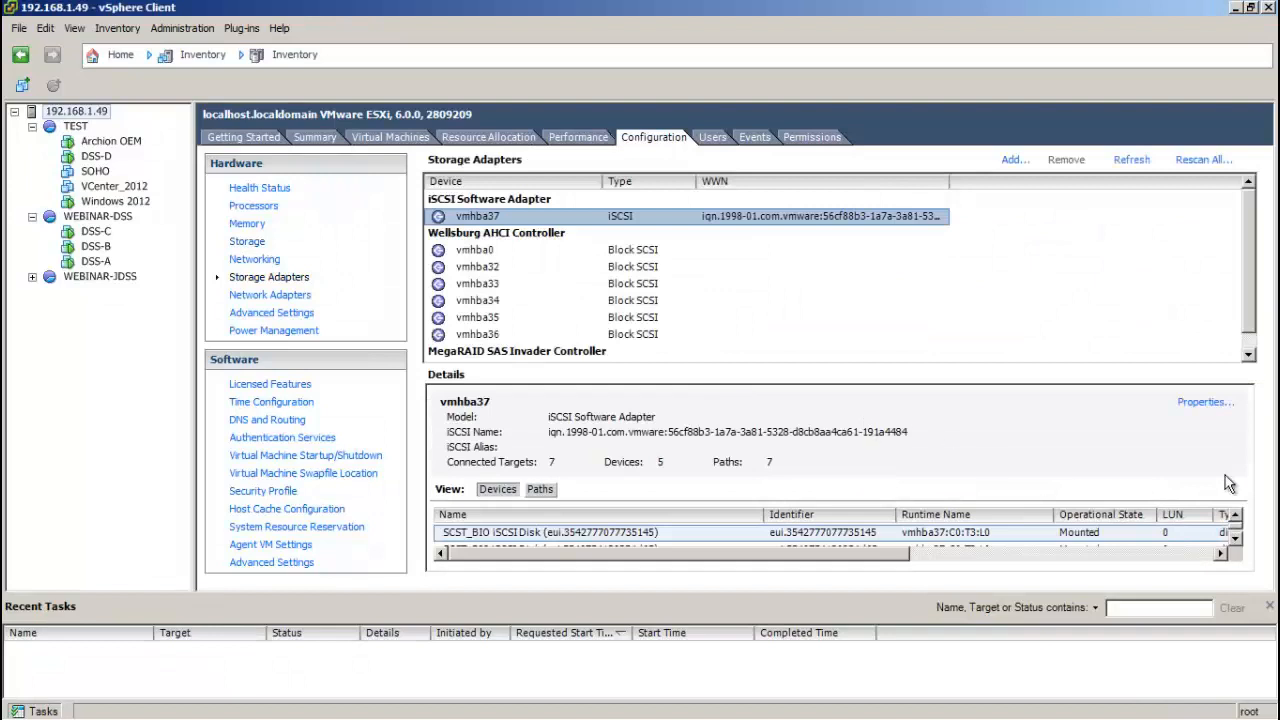
left_click(1248, 354)
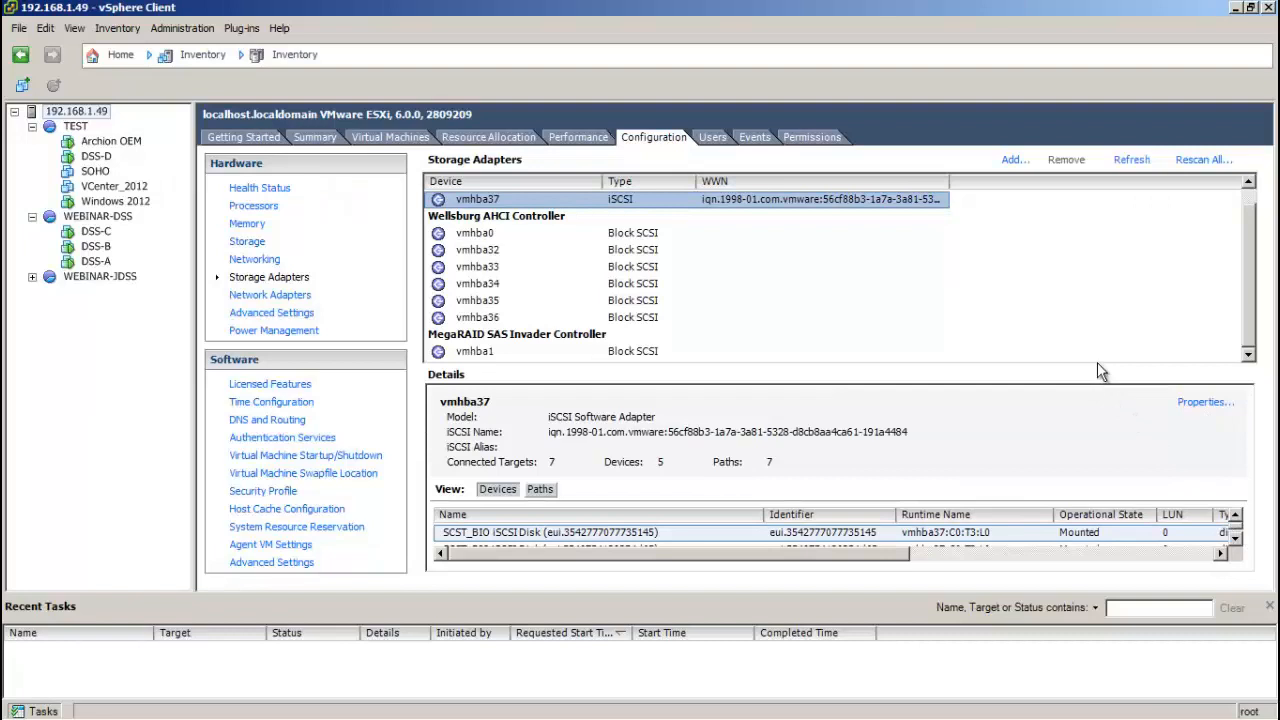
left_click_drag(1097, 366, 1080, 265)
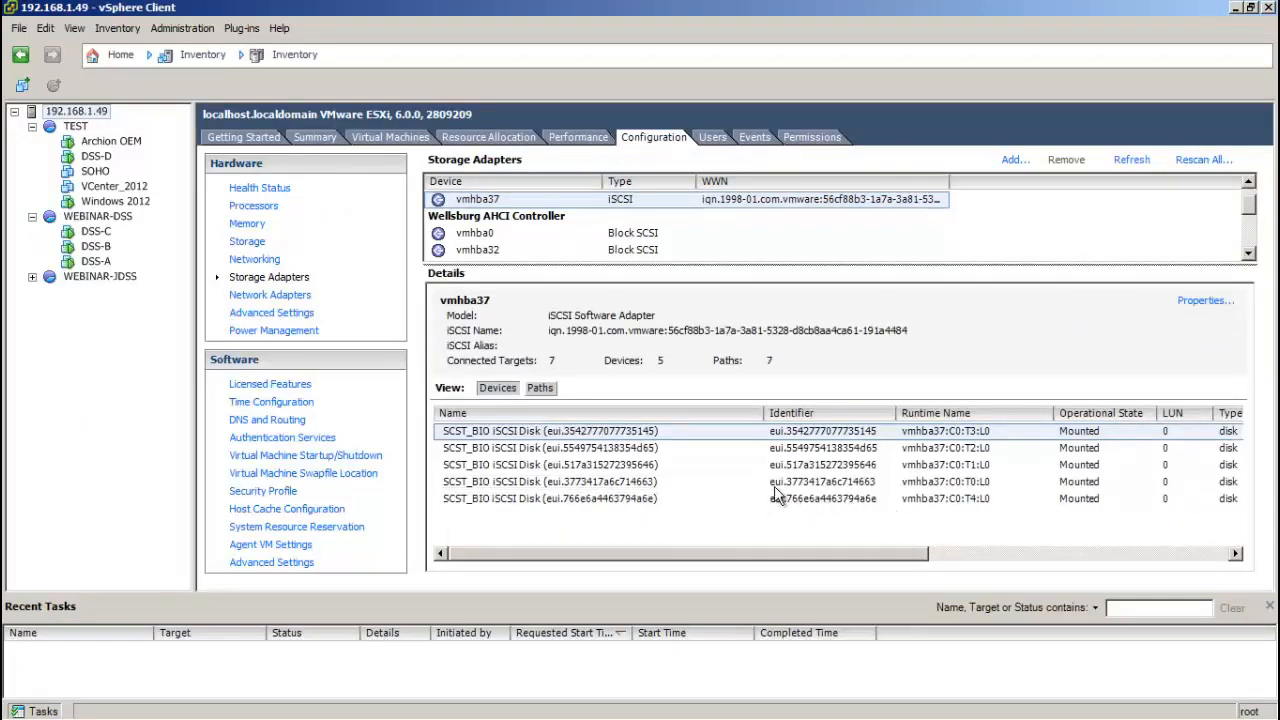
left_click(548, 389)
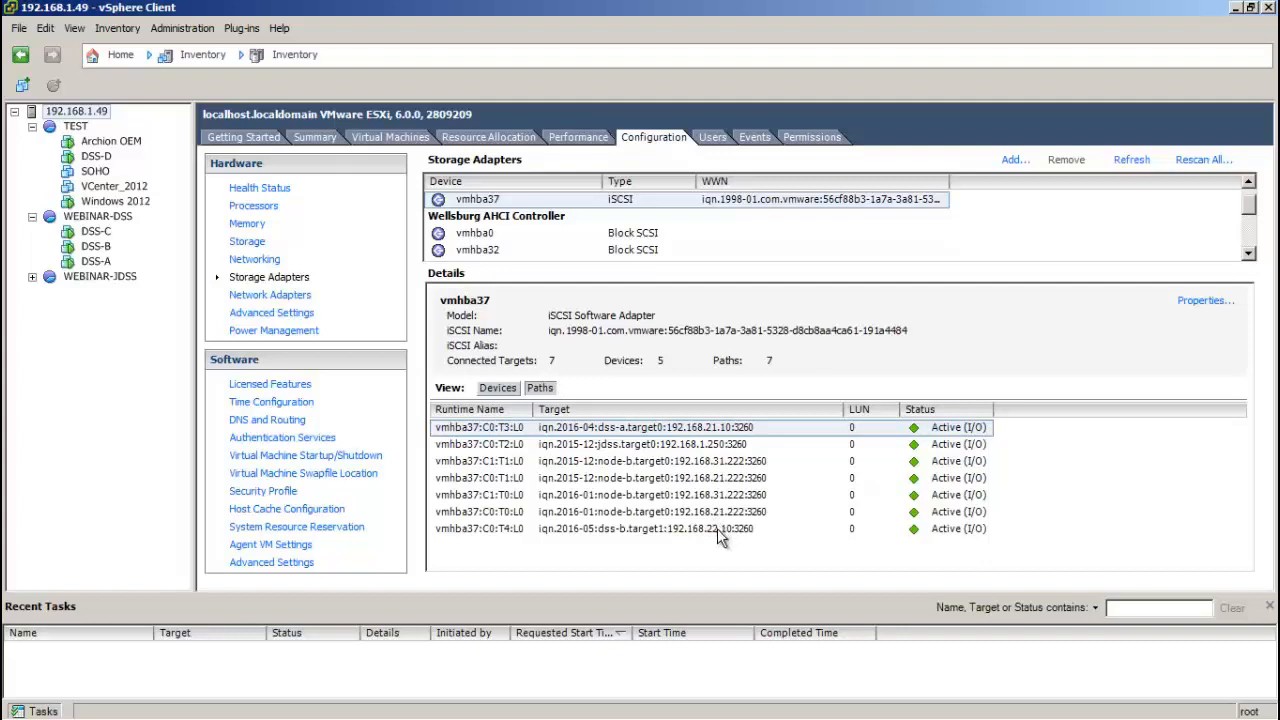
right_click(727, 431)
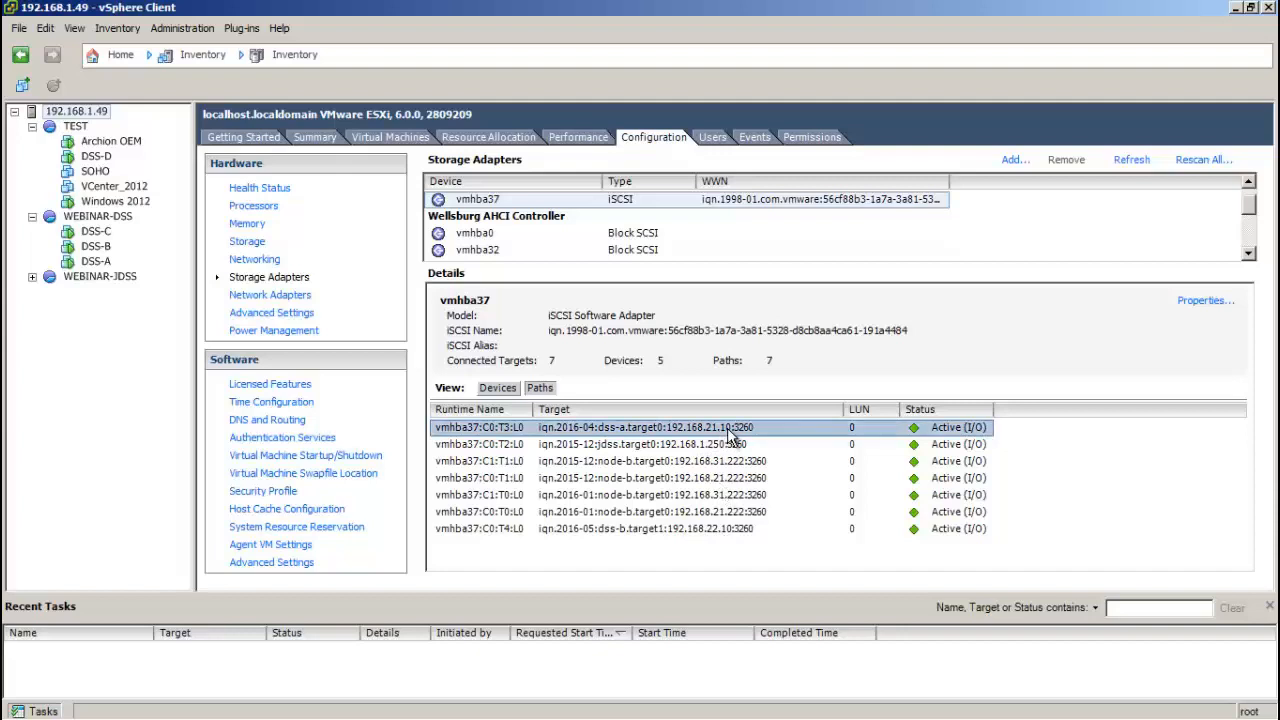
left_click(600, 432)
Step: Return to the device list and datastores, then switch back to the DSS failover page
left_click(506, 394)
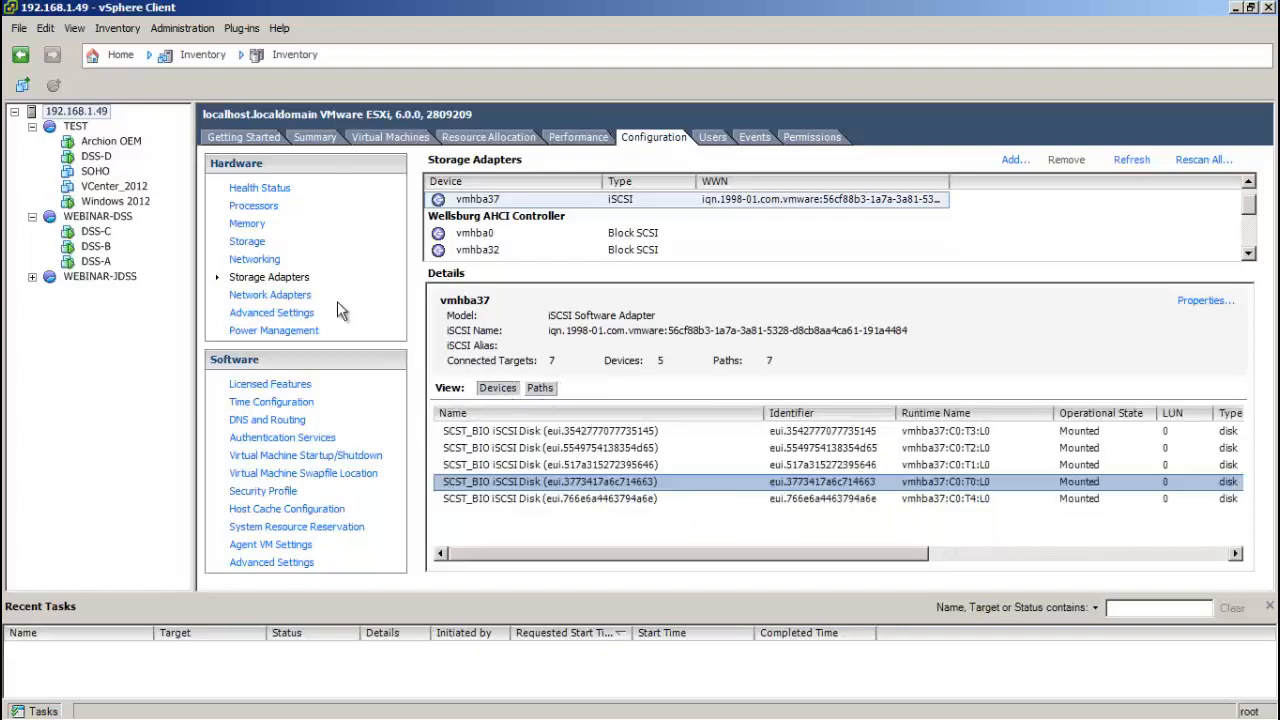
left_click(247, 243)
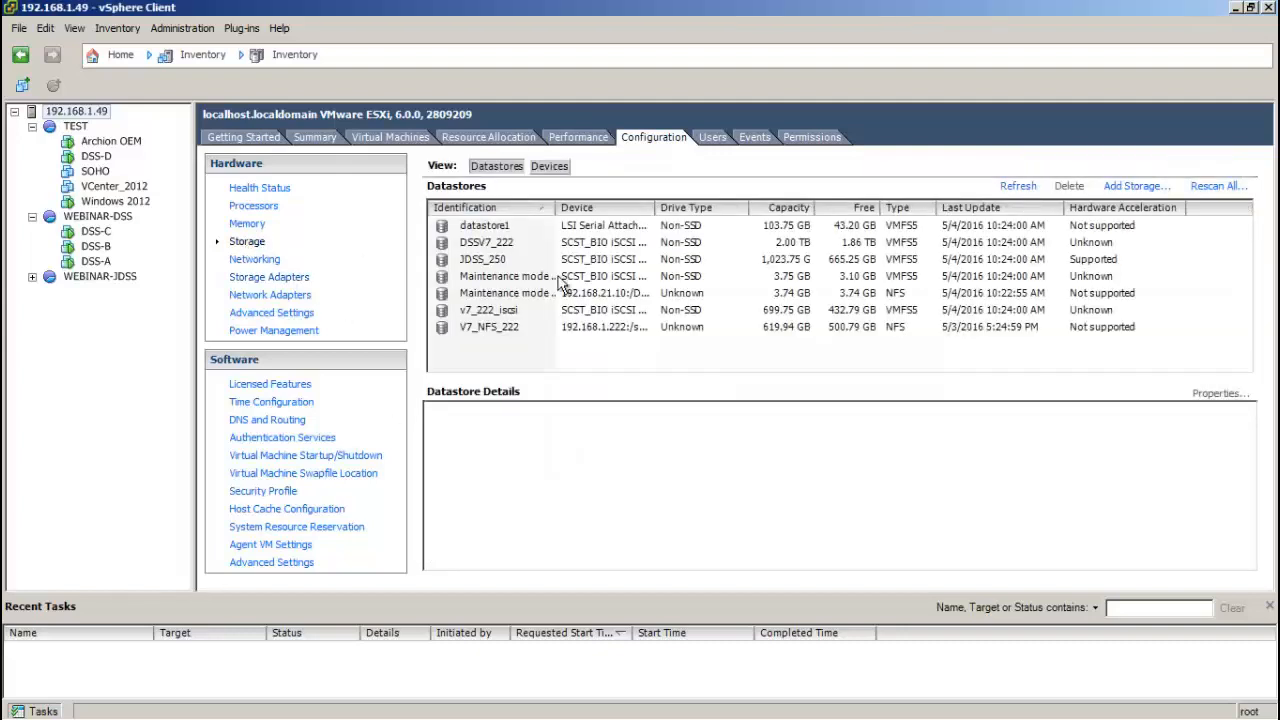
left_click(619, 278)
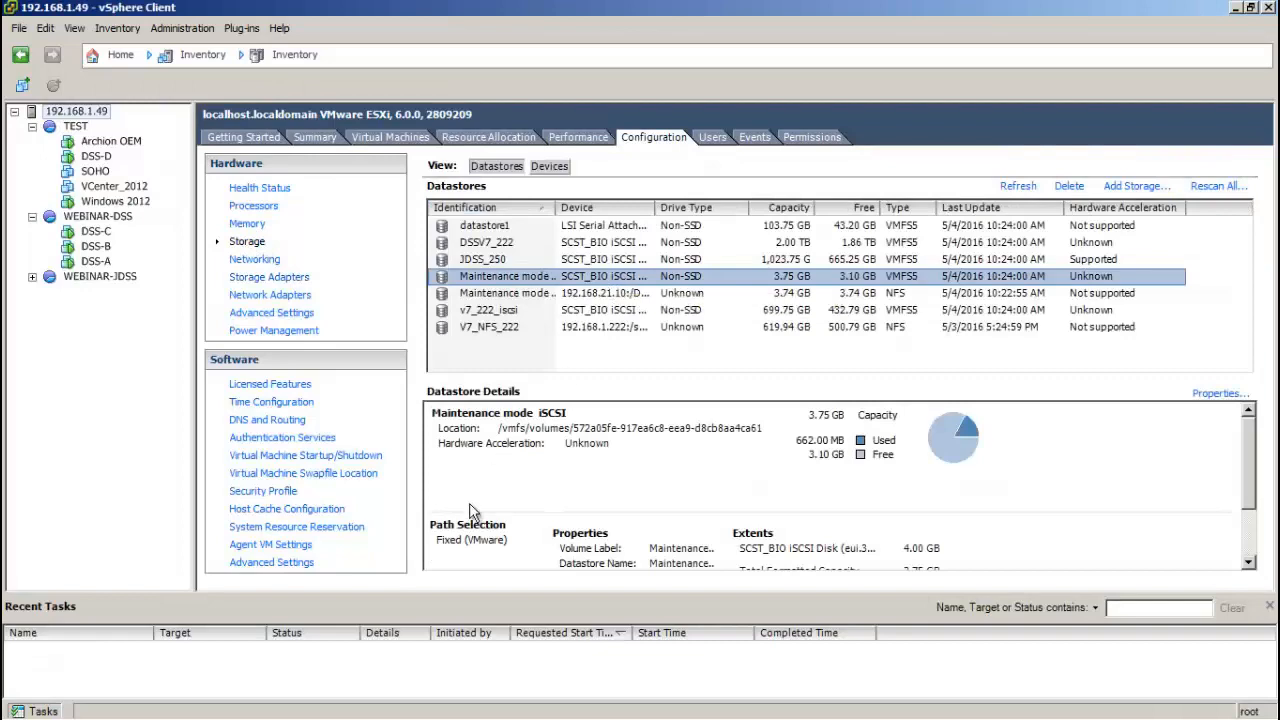
left_click(278, 705)
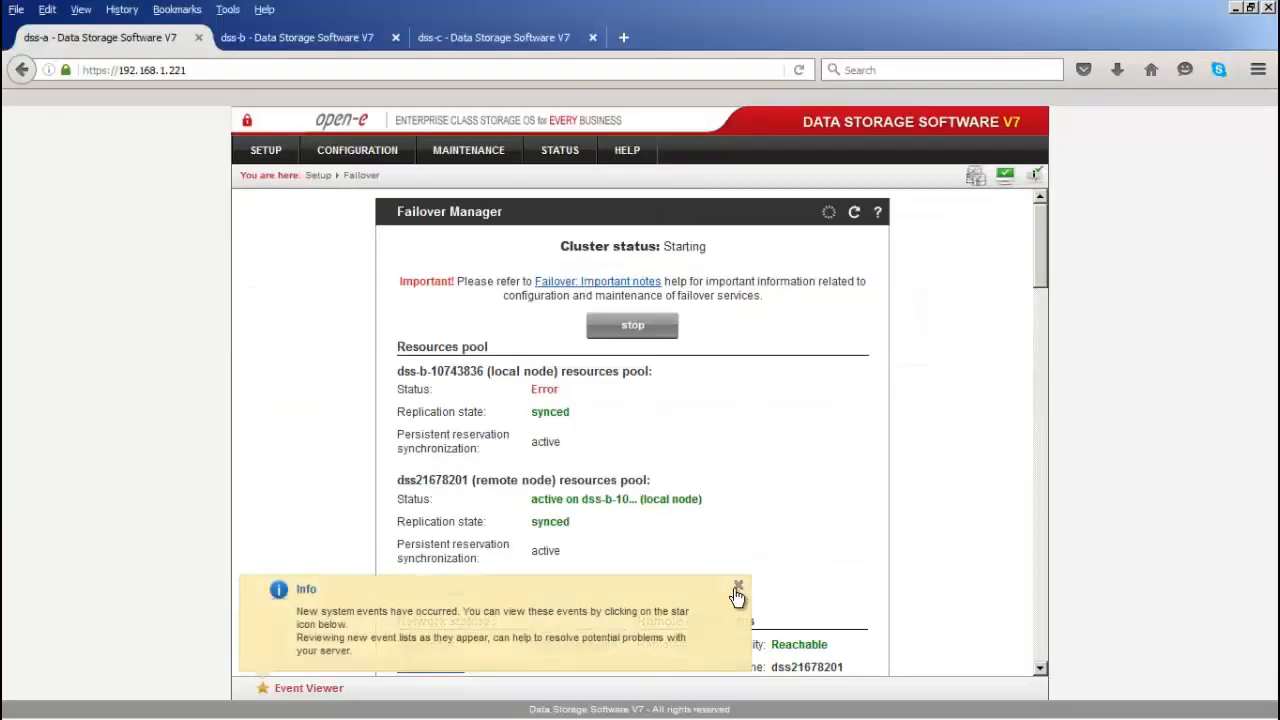
Step: Dismiss the Info notification and verify Running - OK on dss-c, then return to dss-a
left_click(739, 589)
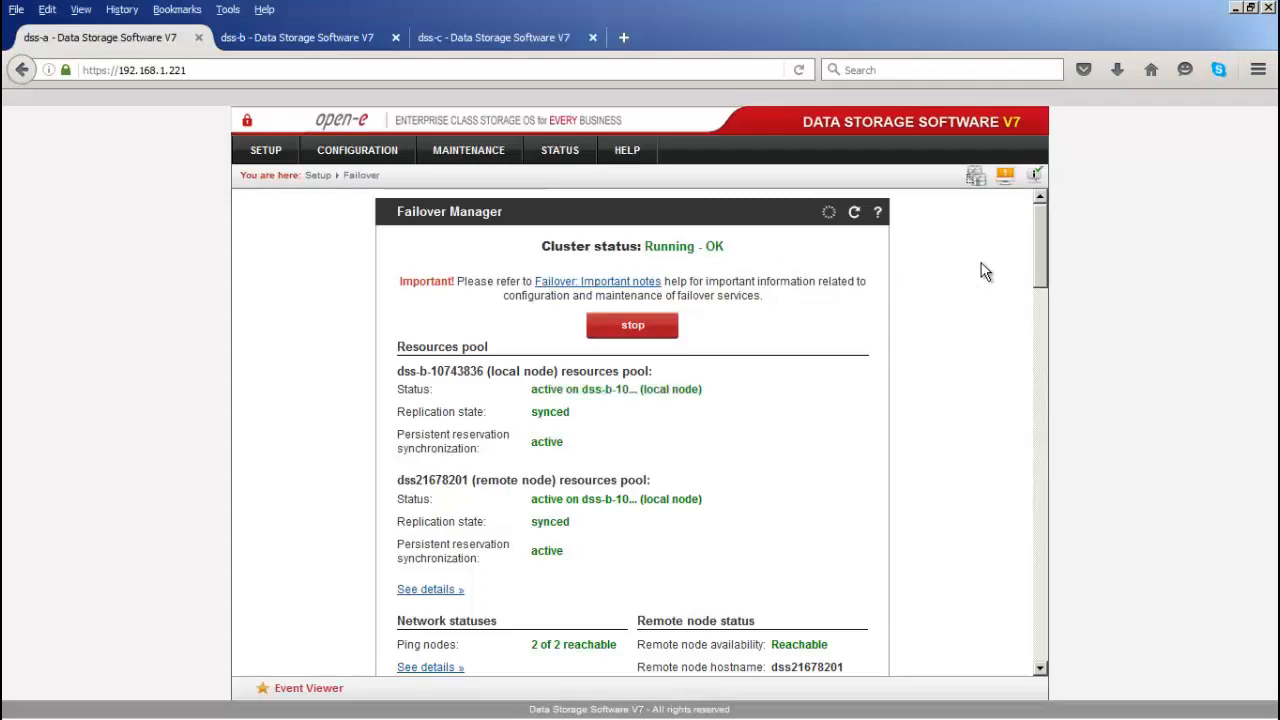
left_click(446, 35)
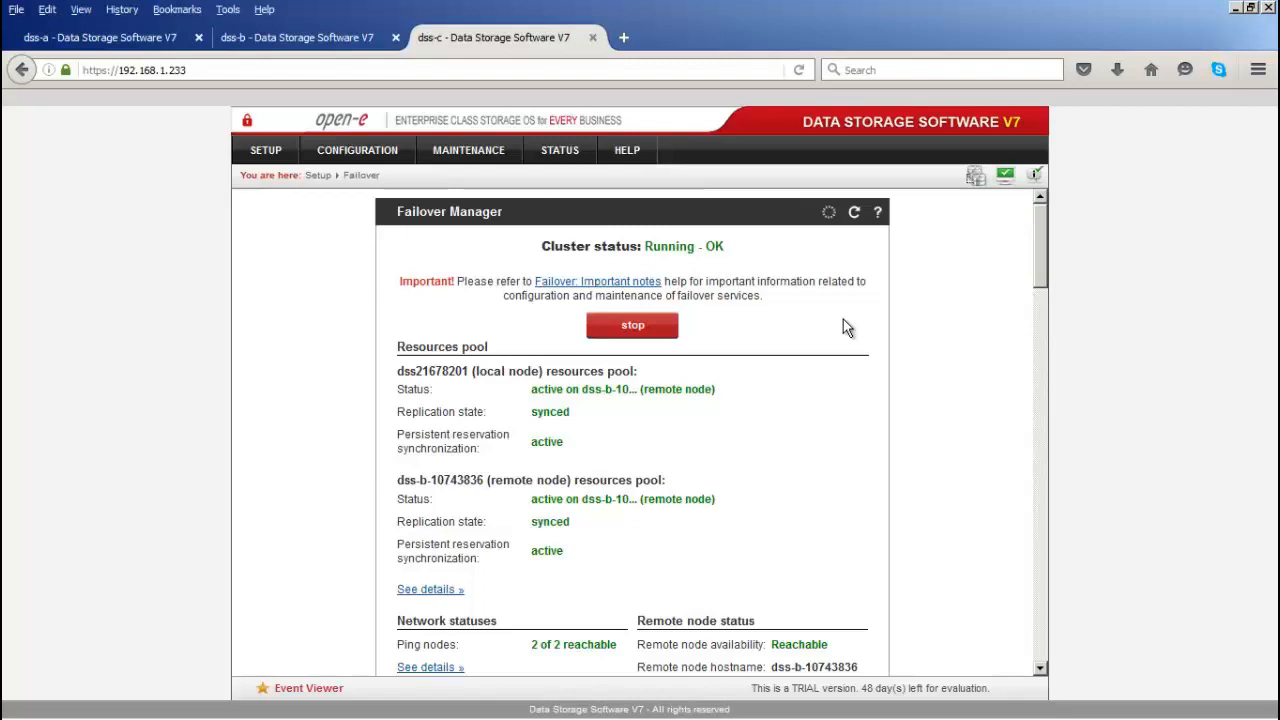
left_click(117, 40)
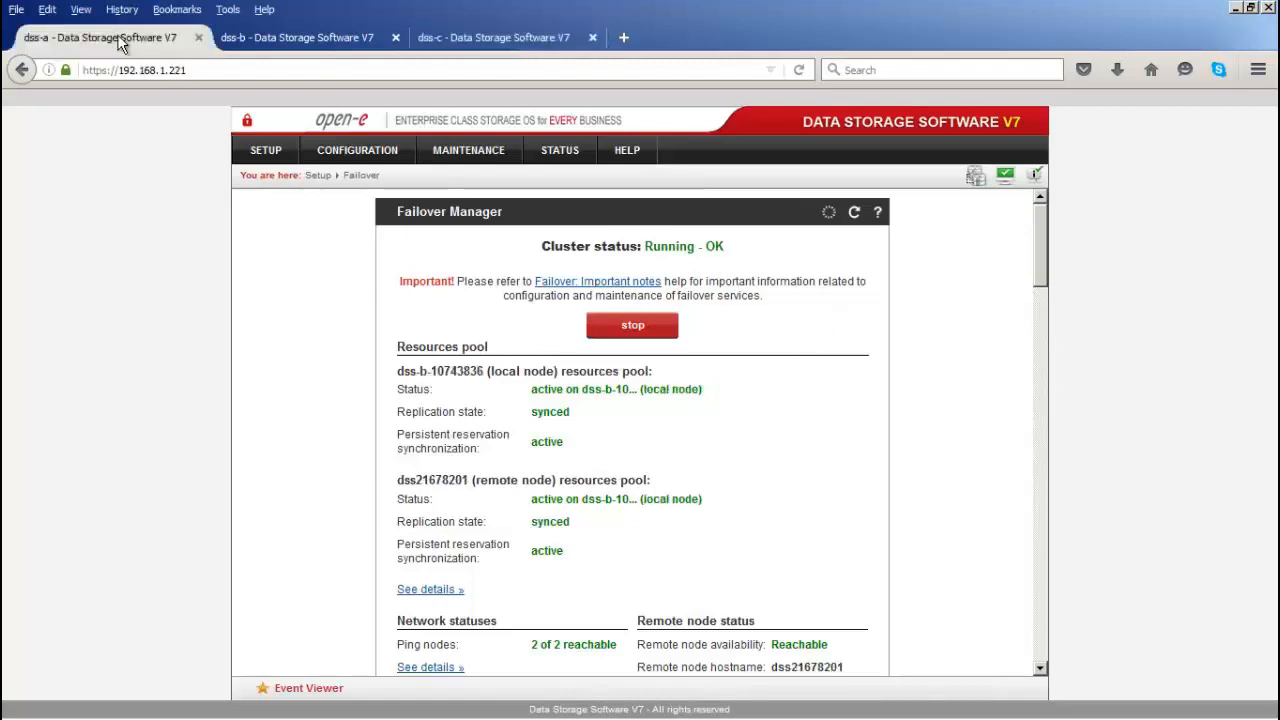
Step: Stop the cluster with 'stop and enable VIPs' and point out maintenance mode On
left_click(645, 326)
left_click(620, 321)
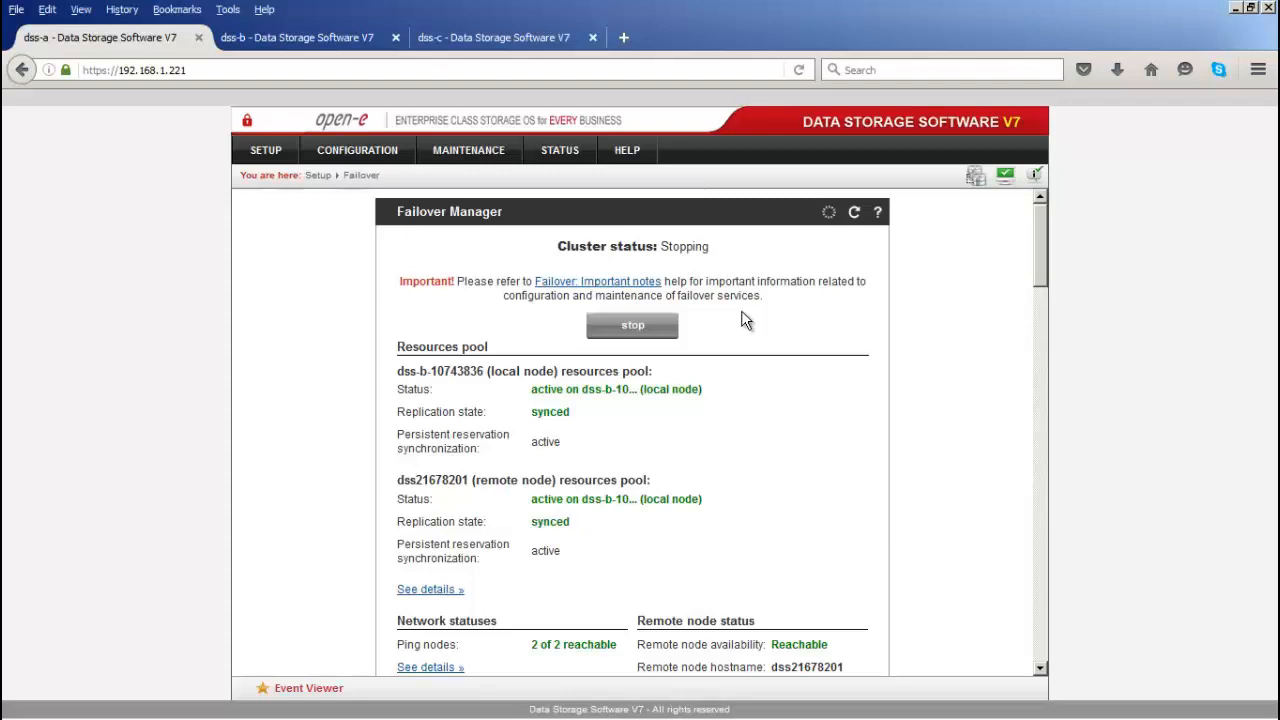
scroll(743, 320, "down", 5)
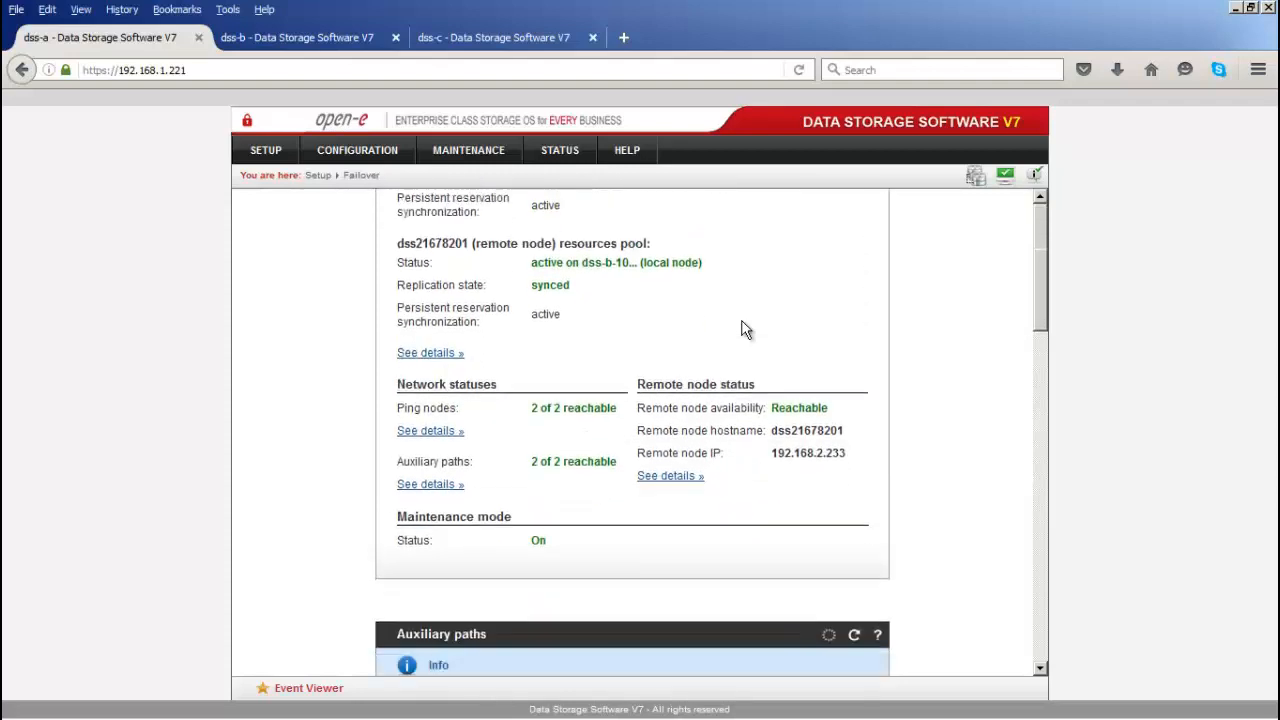
double_click(533, 502)
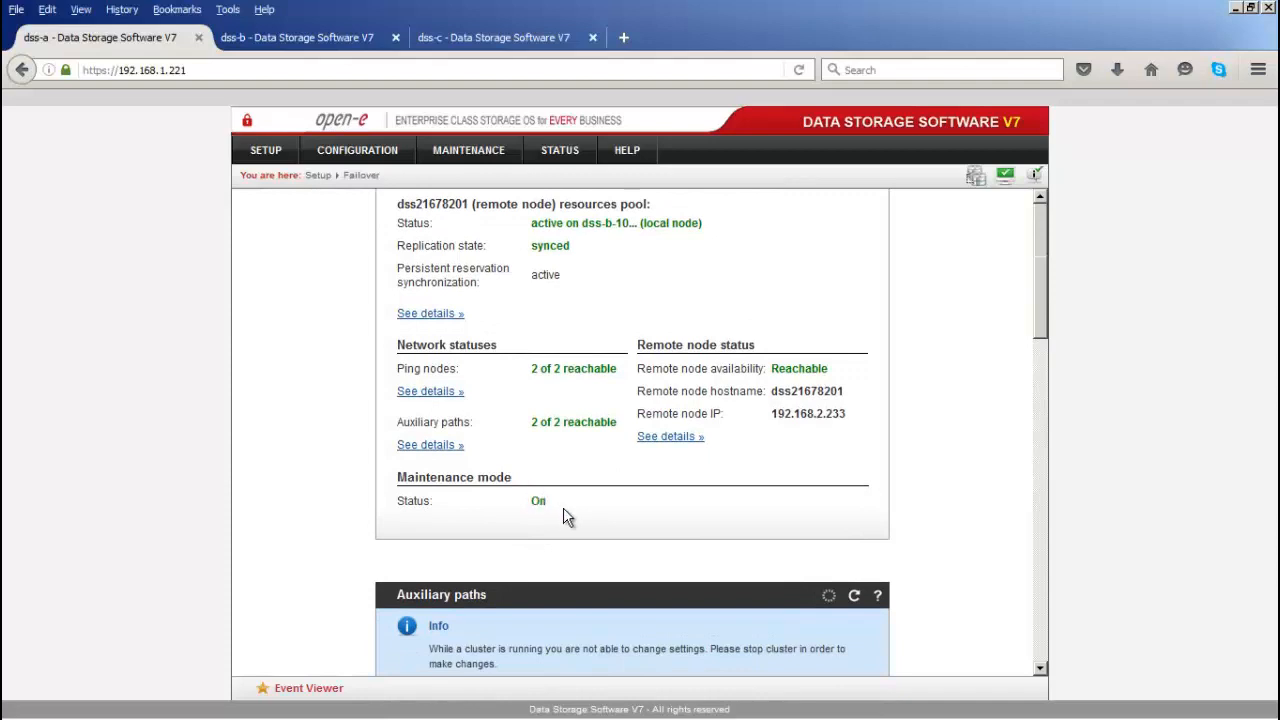
Step: Bring up Photo Gallery and advance to the closing 'Thank you!' slide
mouse_move(362, 712)
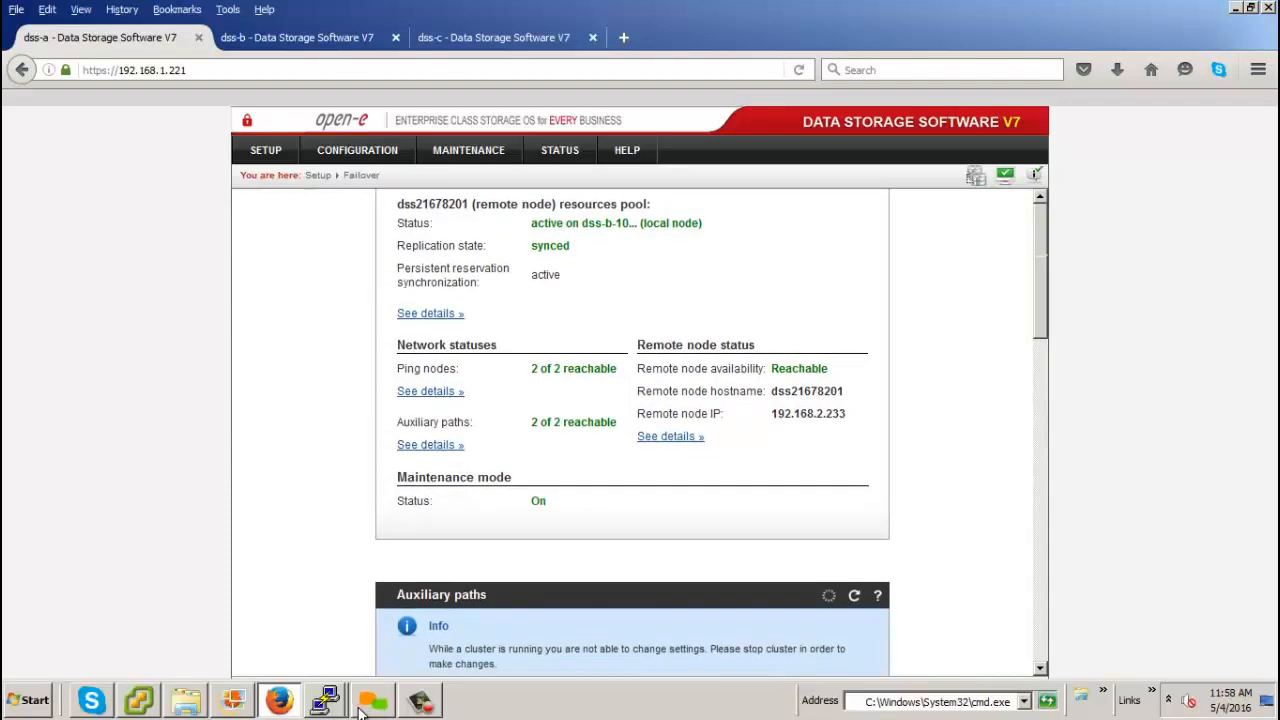
left_click(232, 700)
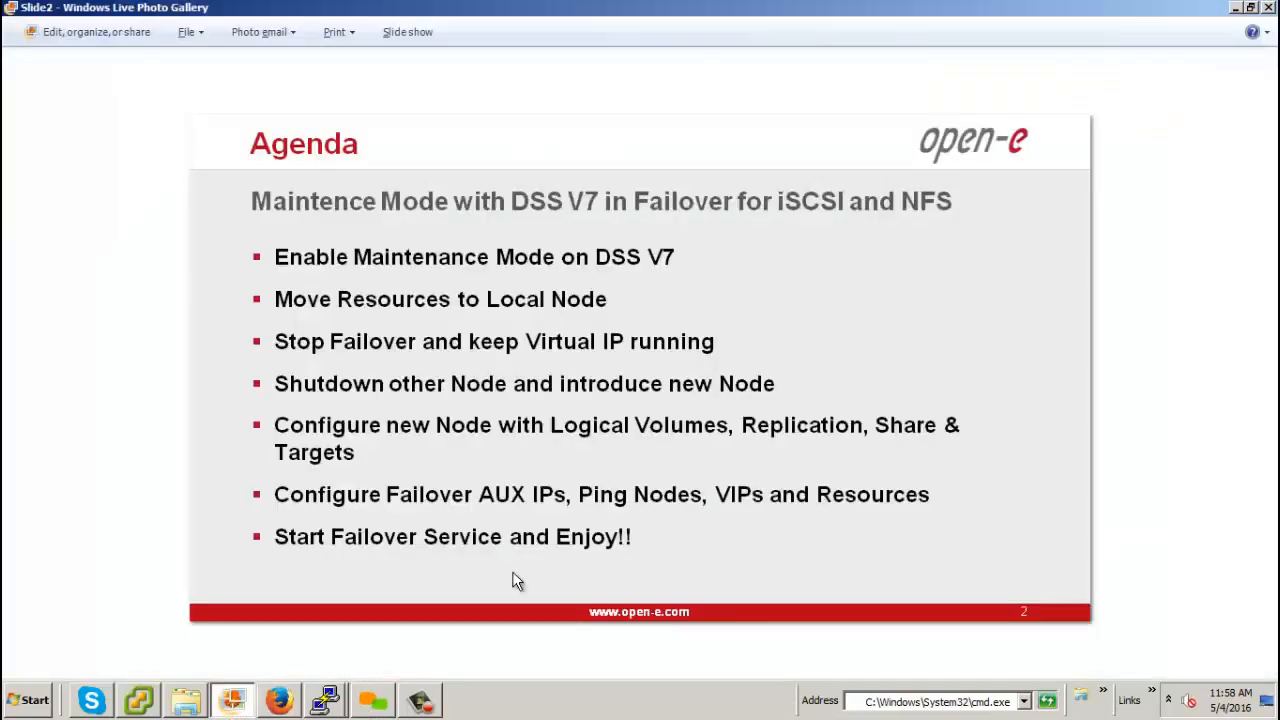
left_click(928, 706)
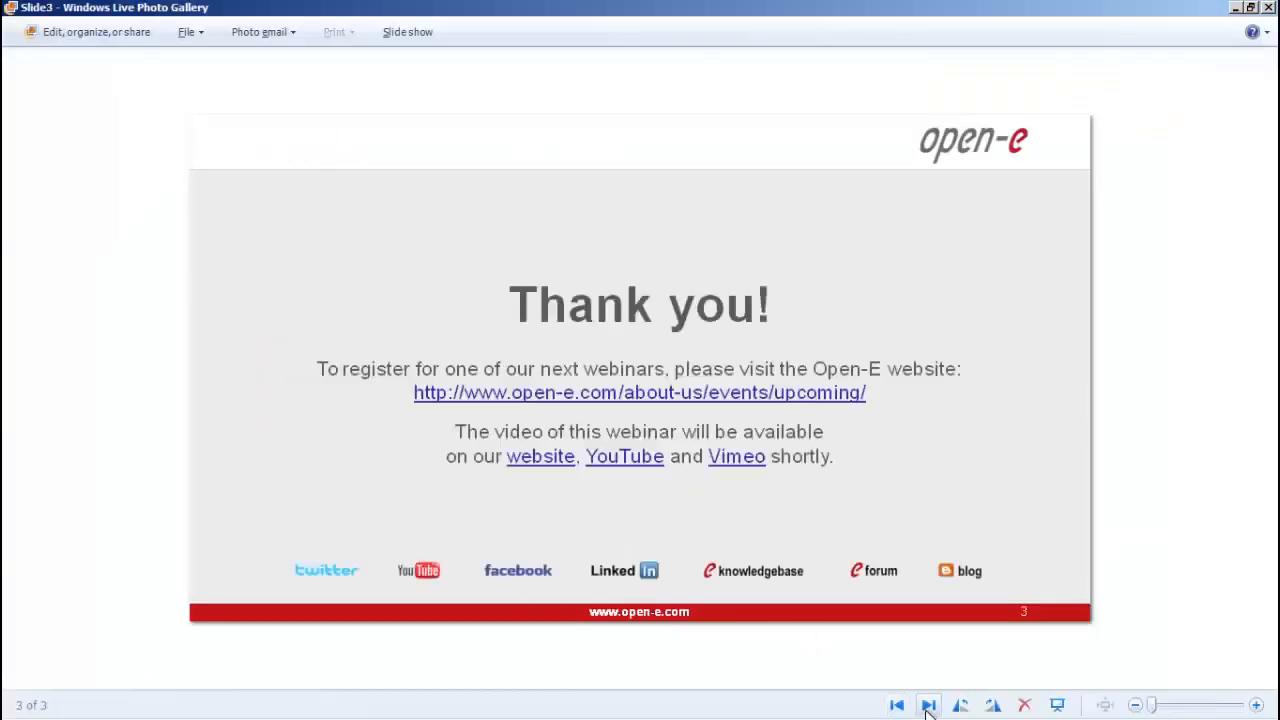